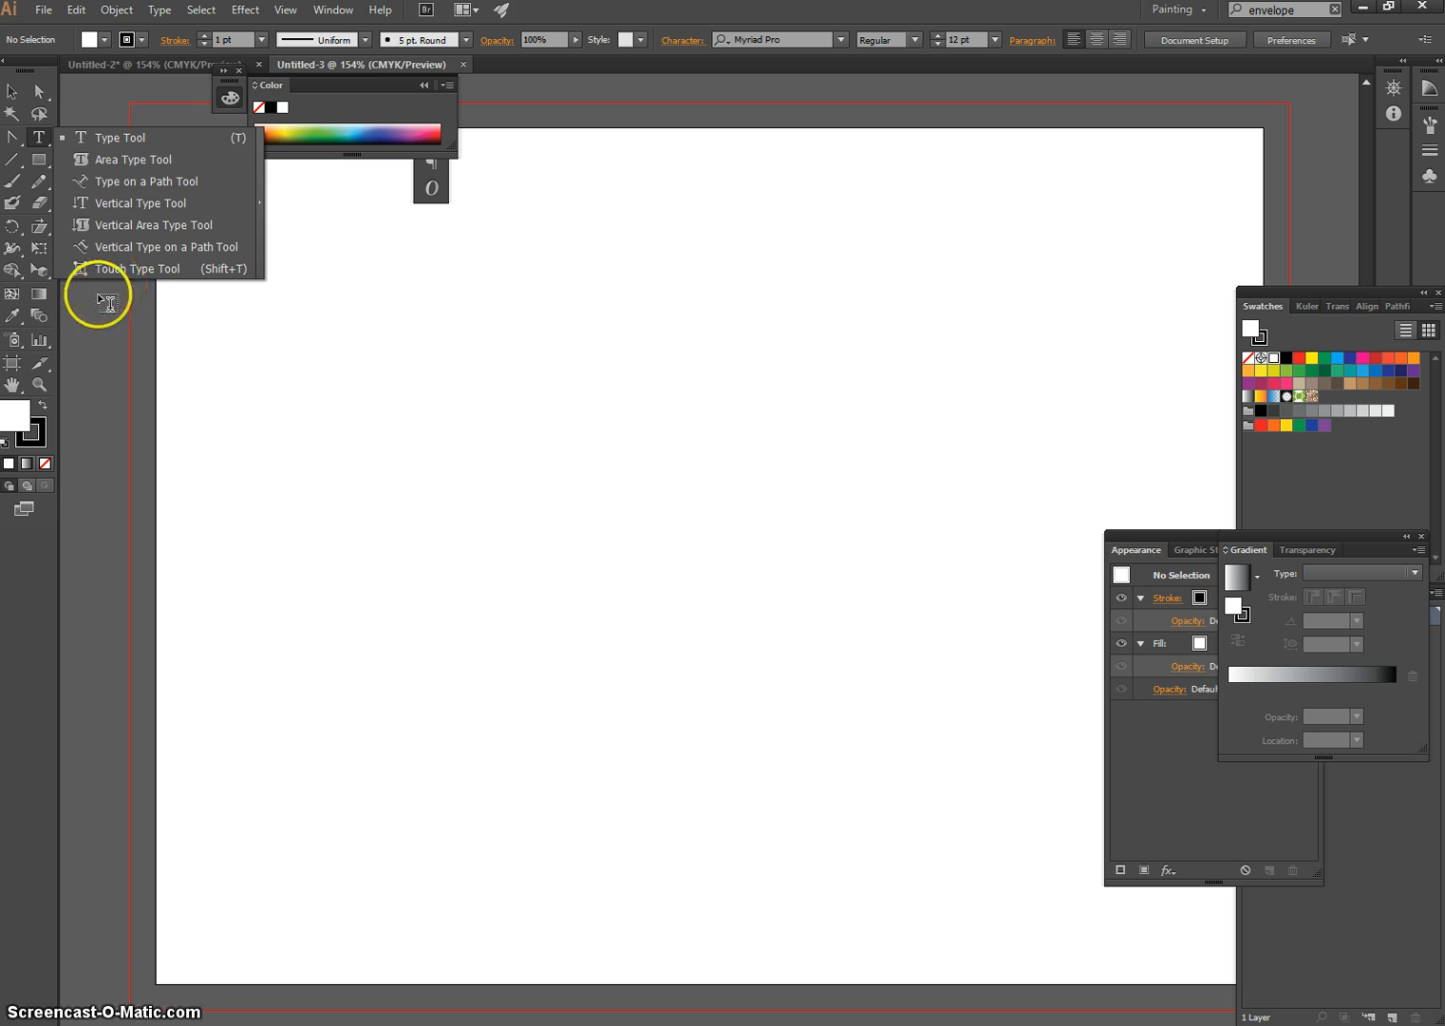
# Start a point text in the upper middle of the artboard, set in Elkwood Regular at 72 pt
pyautogui.click(38, 145)
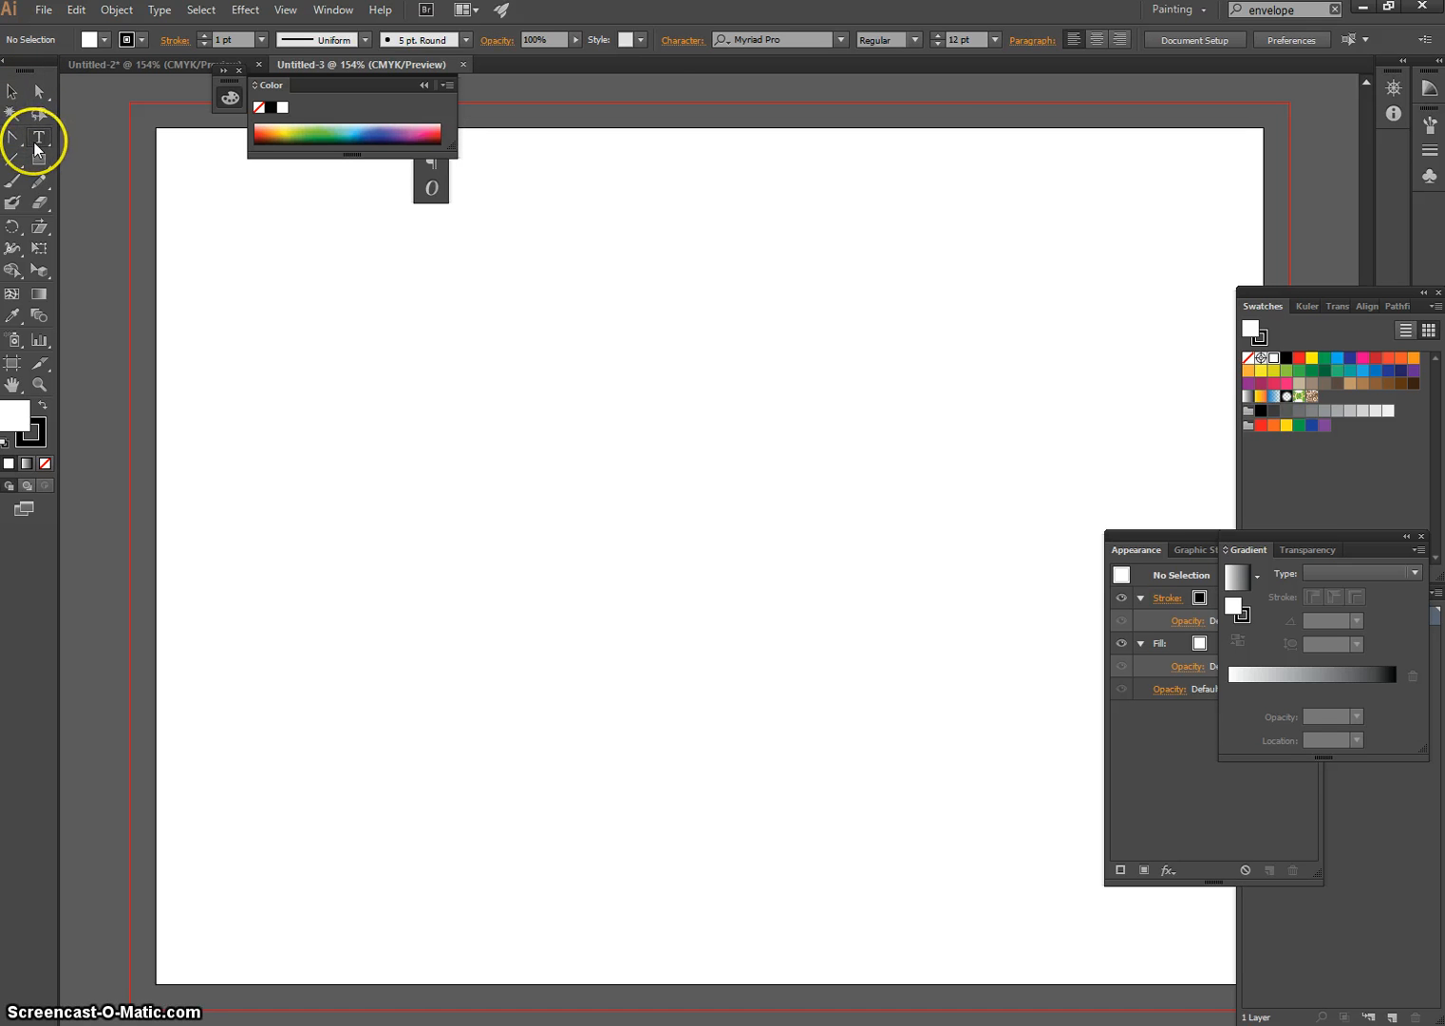
pyautogui.click(607, 315)
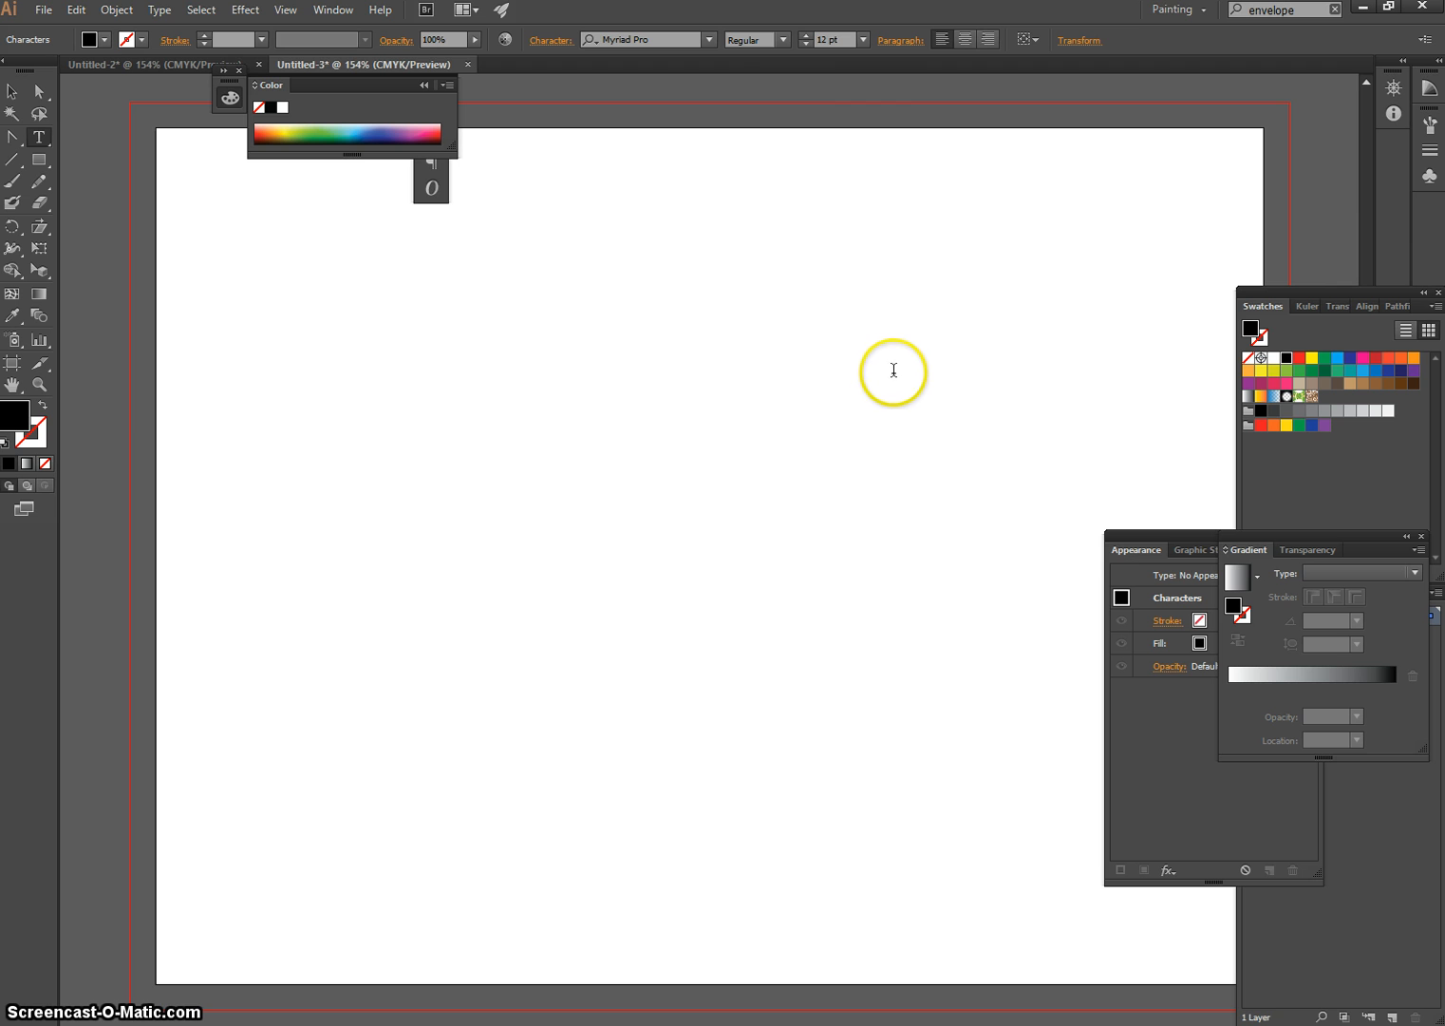
pyautogui.click(711, 40)
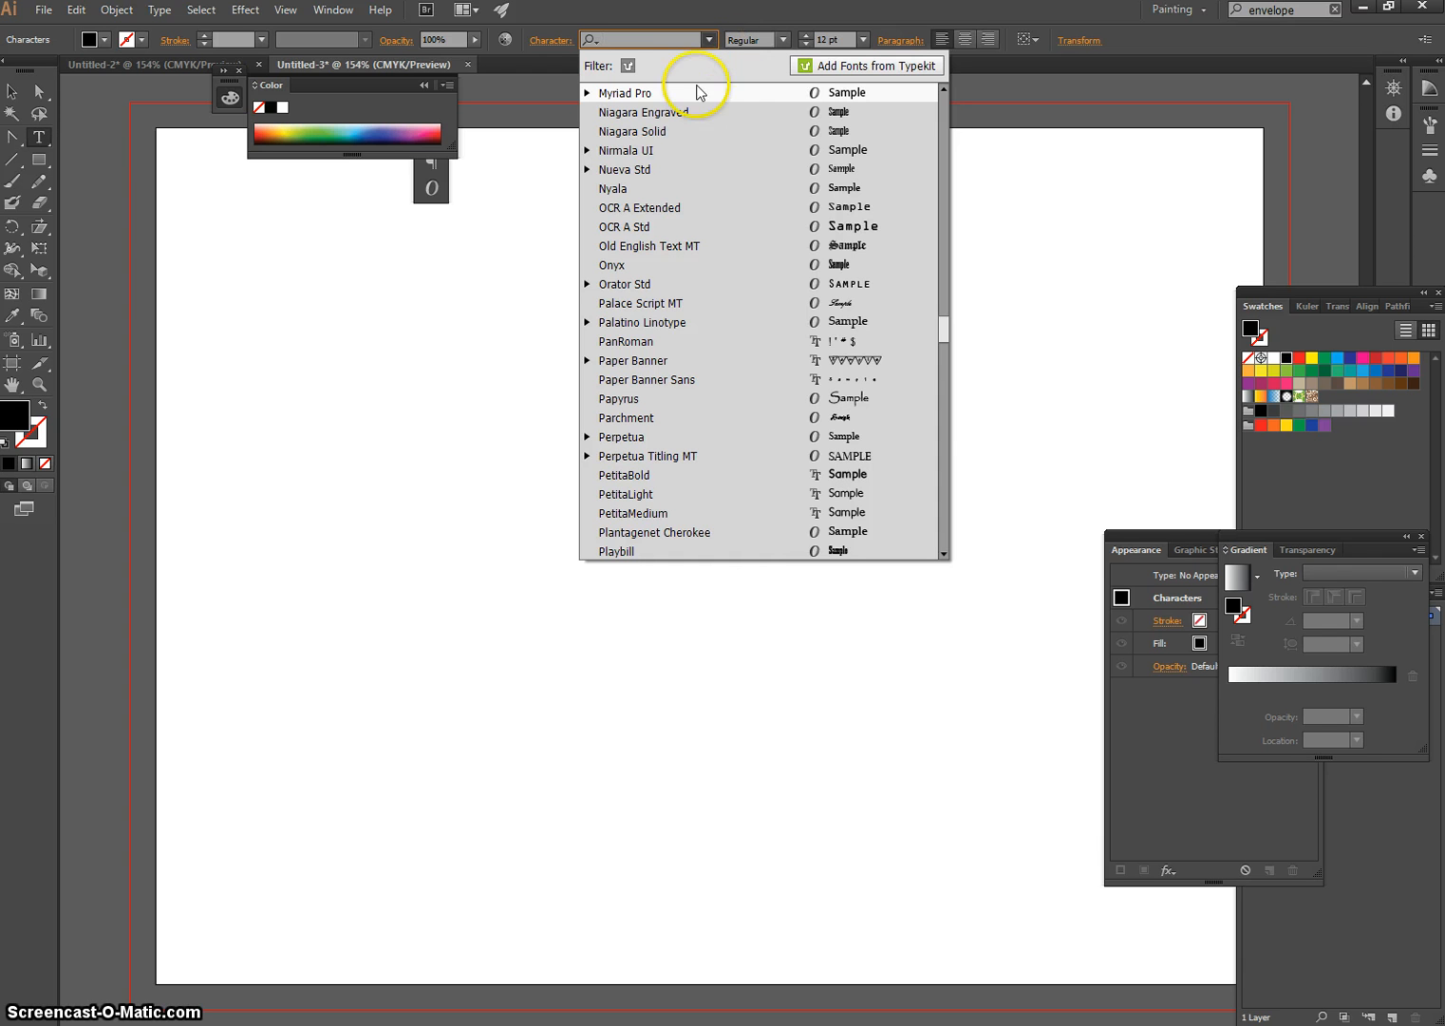
pyautogui.write('elk')
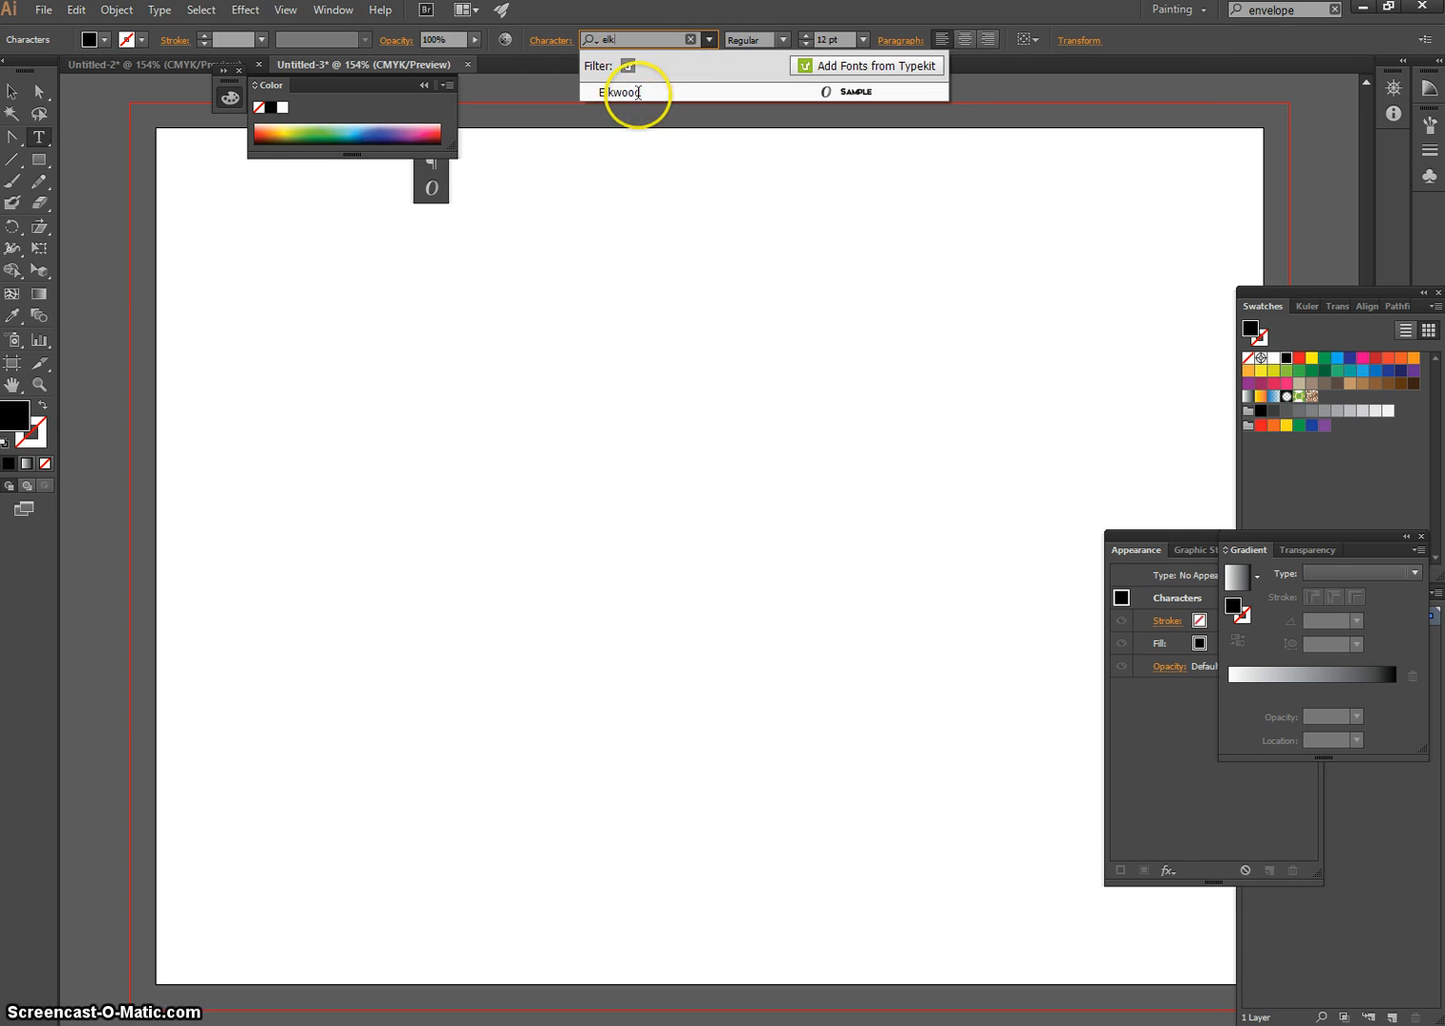
pyautogui.click(639, 92)
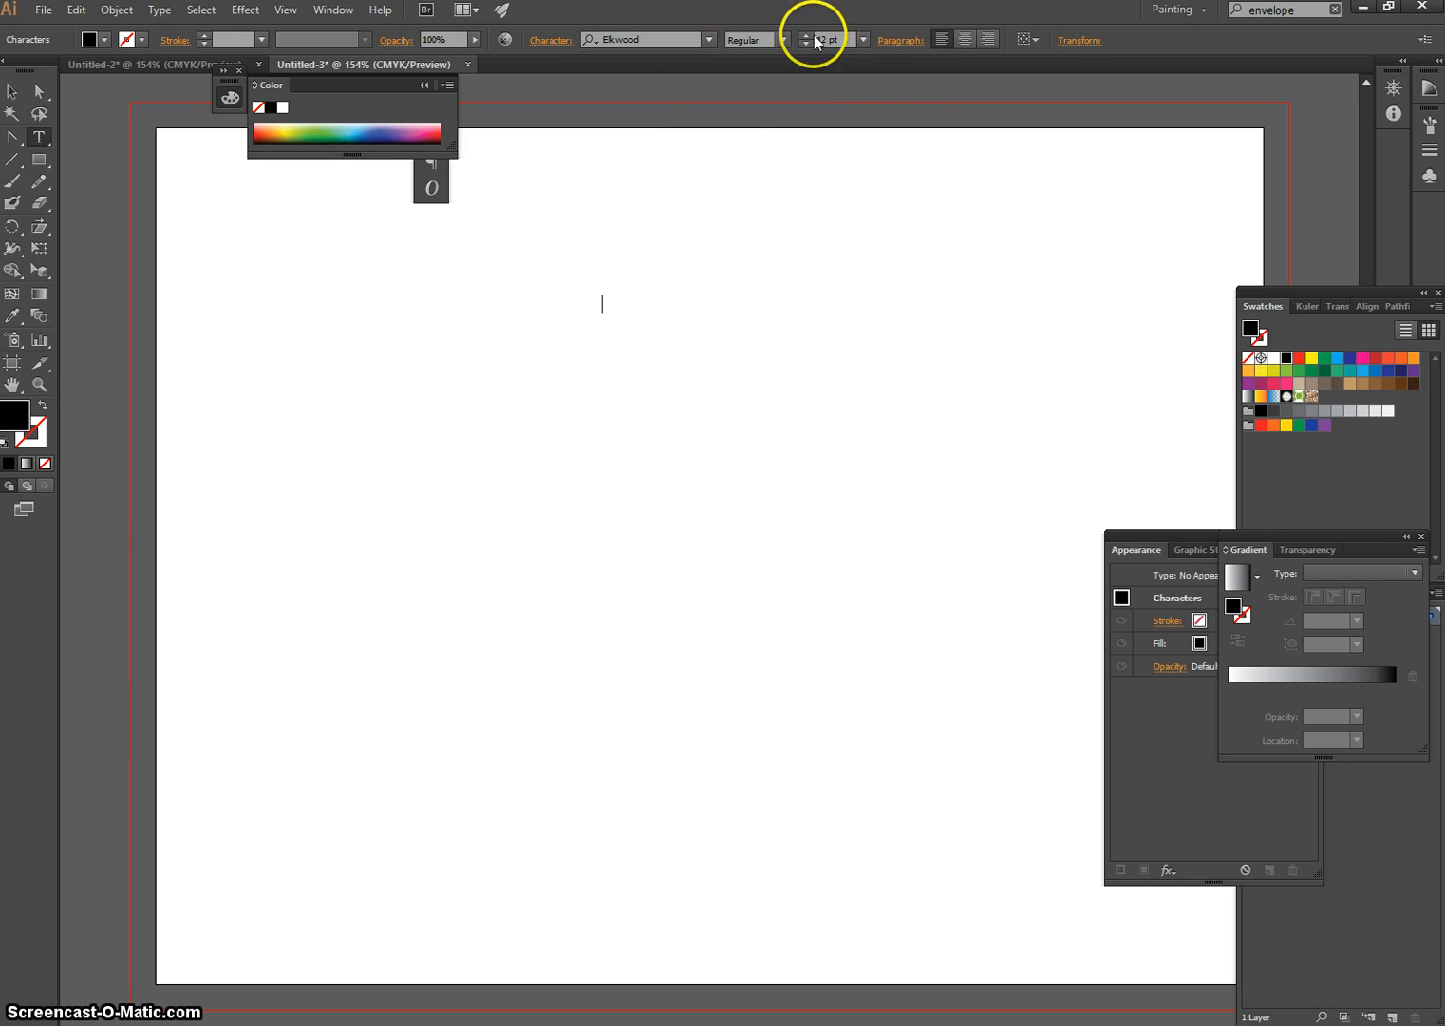
pyautogui.moveTo(828, 40); pyautogui.dragTo(800, 41)
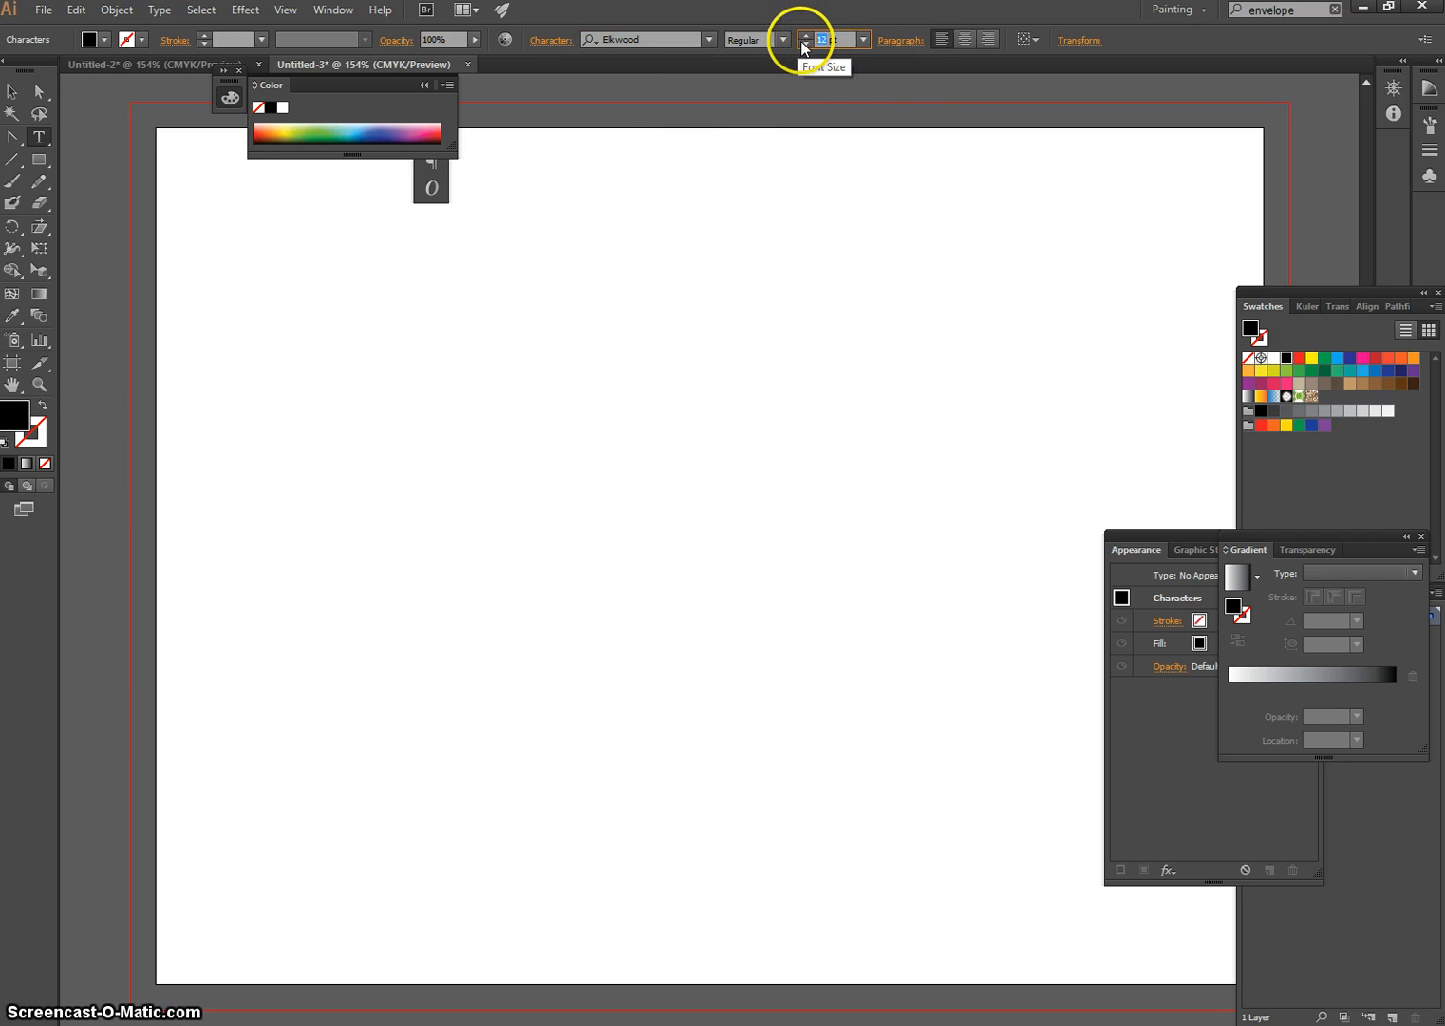
pyautogui.write('7')
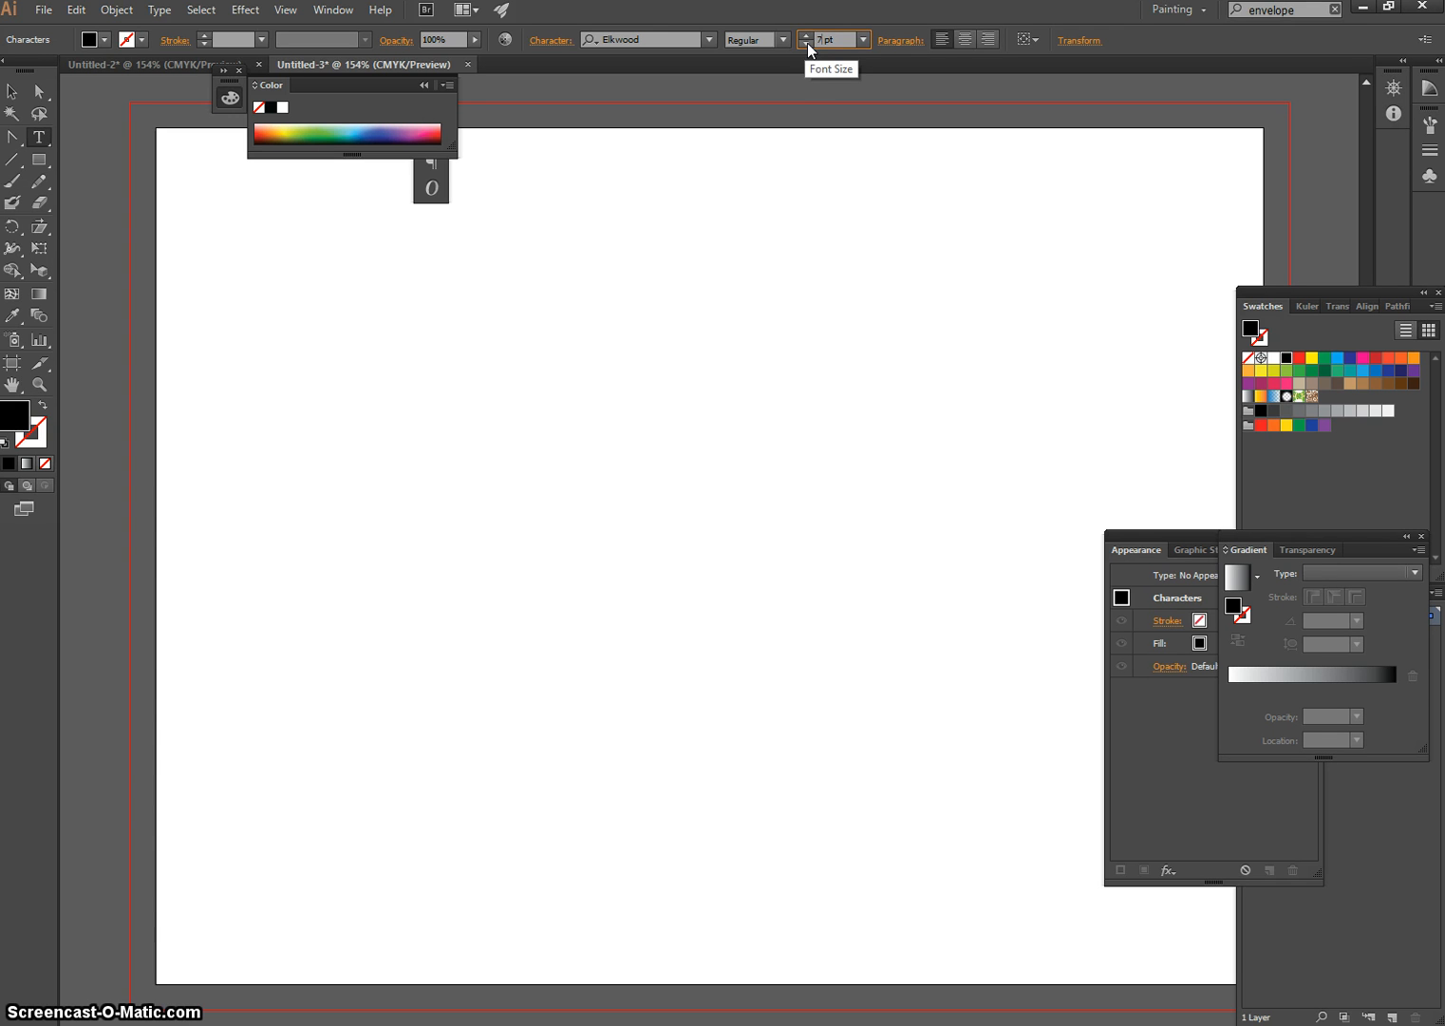
pyautogui.write('2')
pyautogui.click(618, 308)
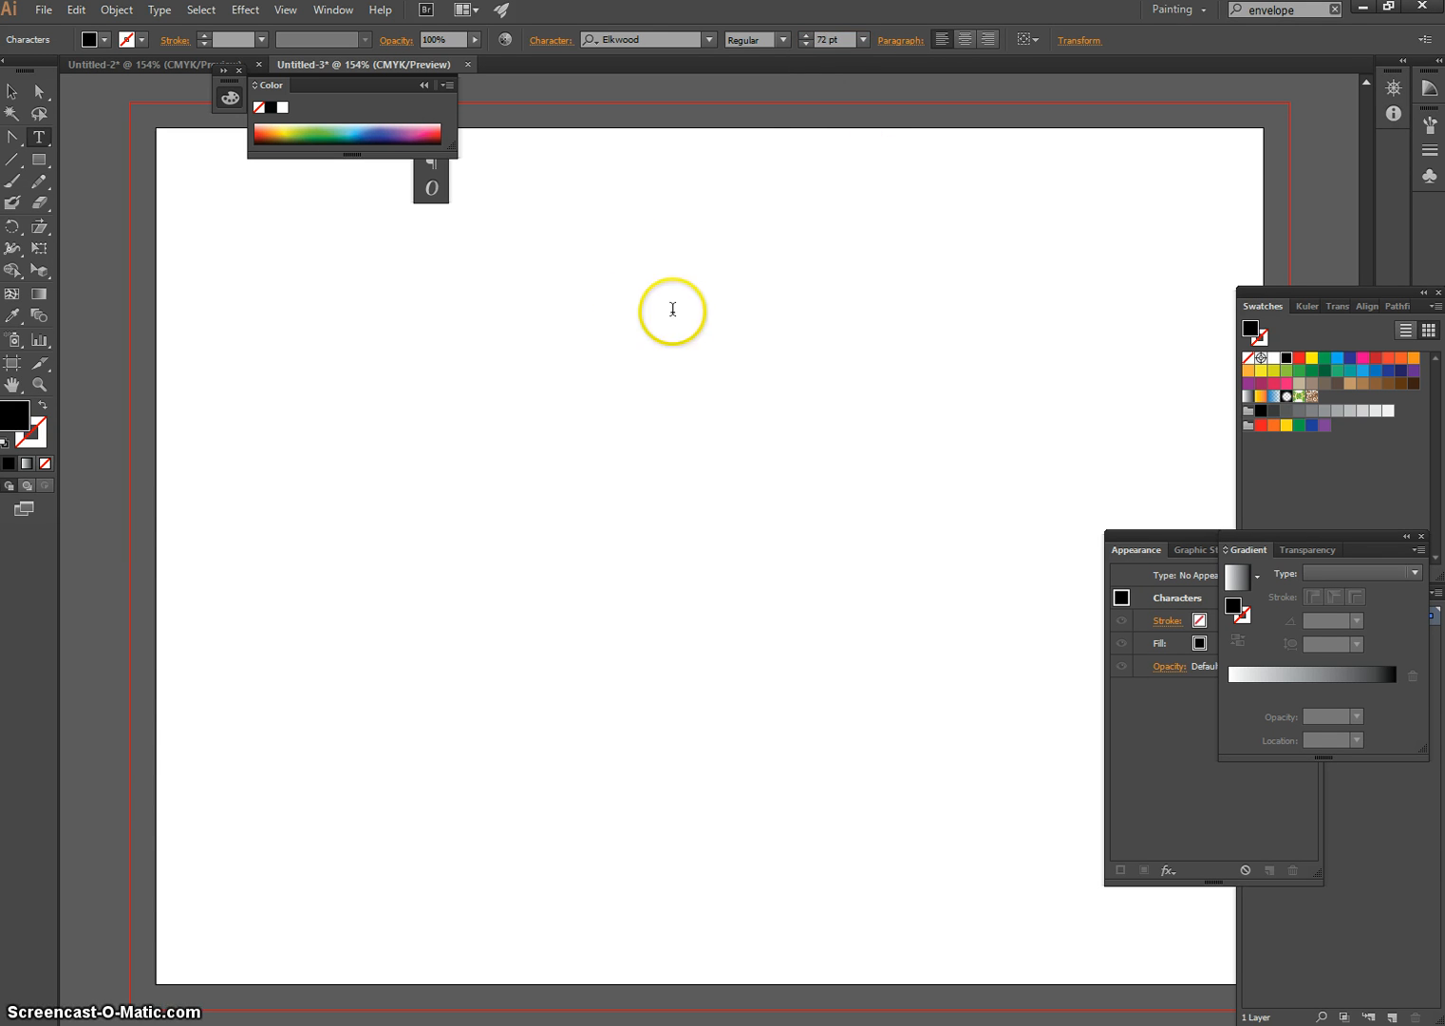
# Enter the person's title and surname in capitals as the text and finish editing it
pyautogui.click(606, 305)
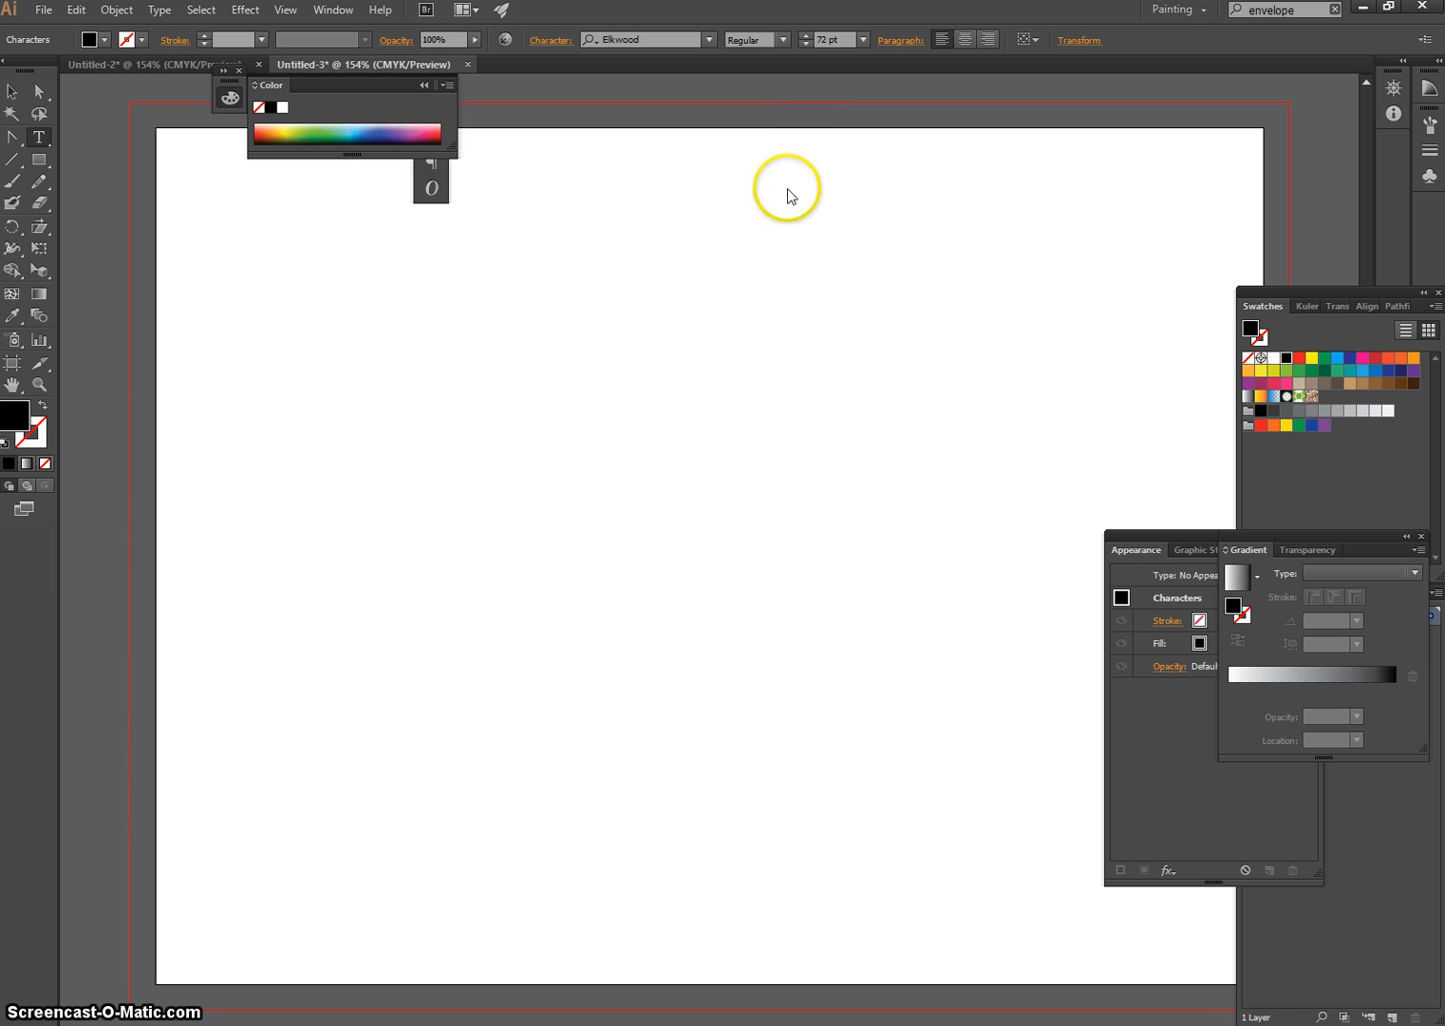
pyautogui.write('MS. W')
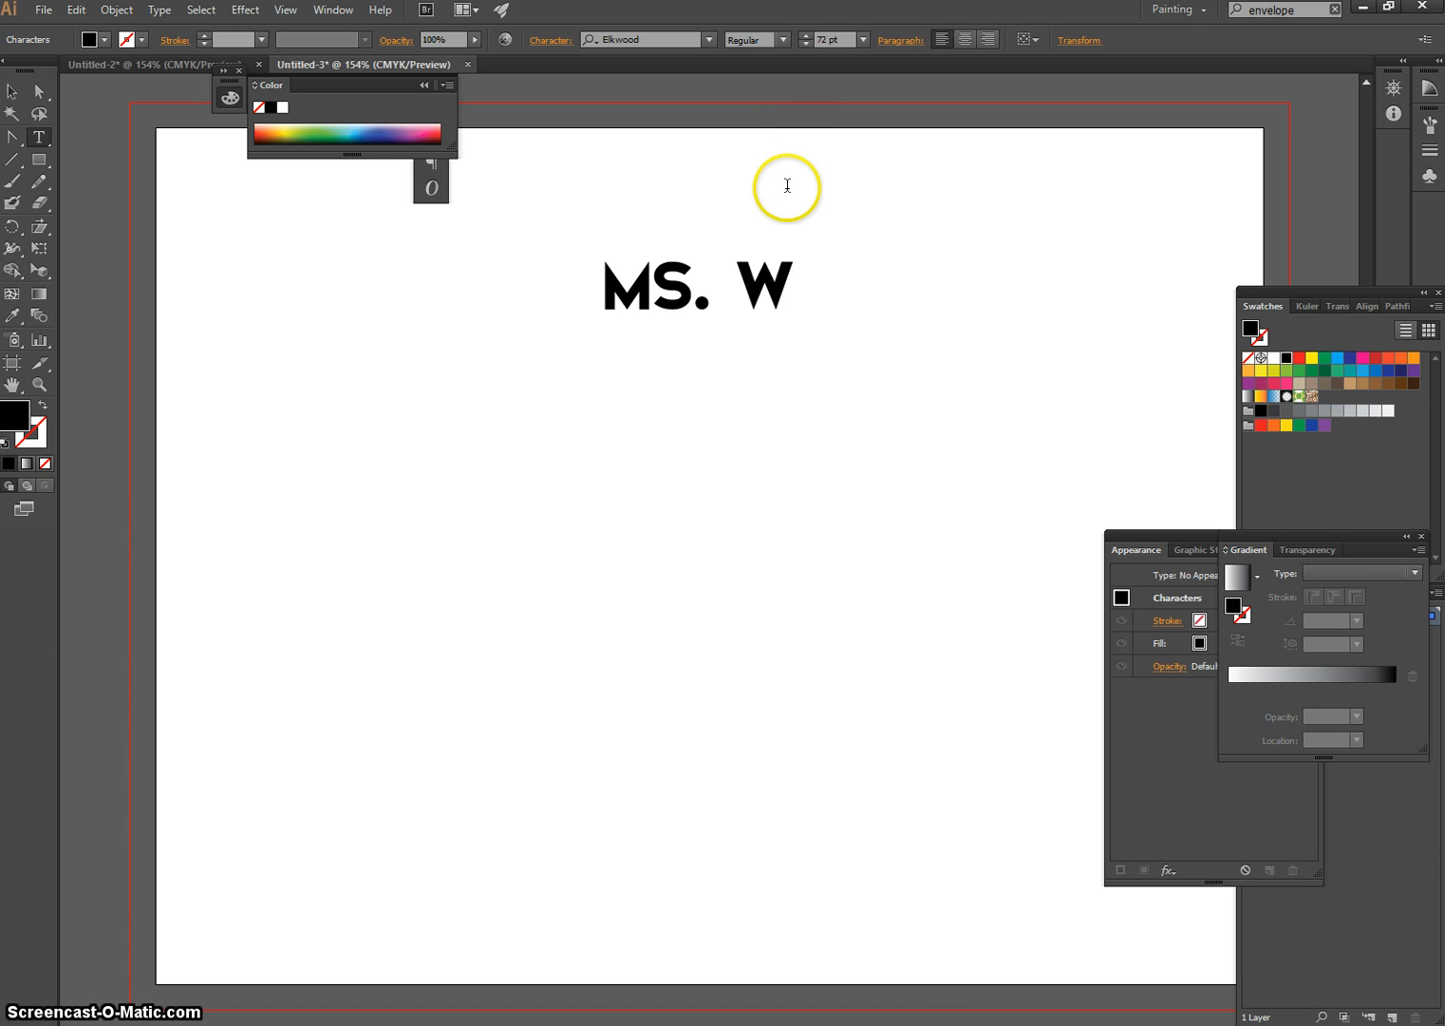
pyautogui.write('HITE')
pyautogui.press('Escape')
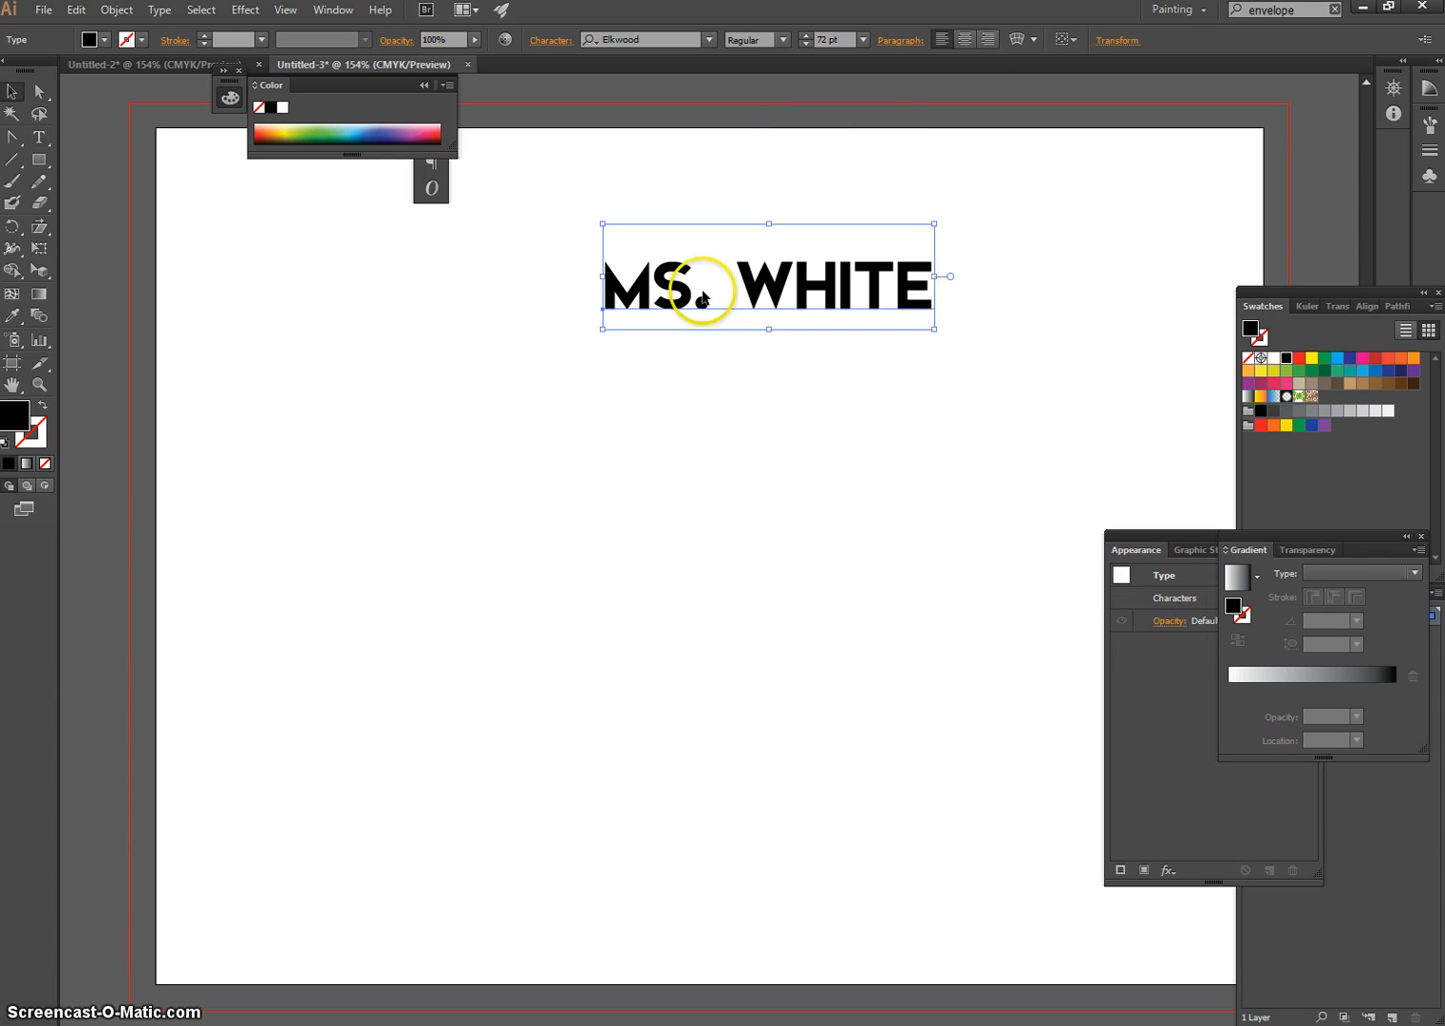
# Select all characters of the name text and increase the font size to 79 pt
pyautogui.press('t')
pyautogui.click(956, 283)
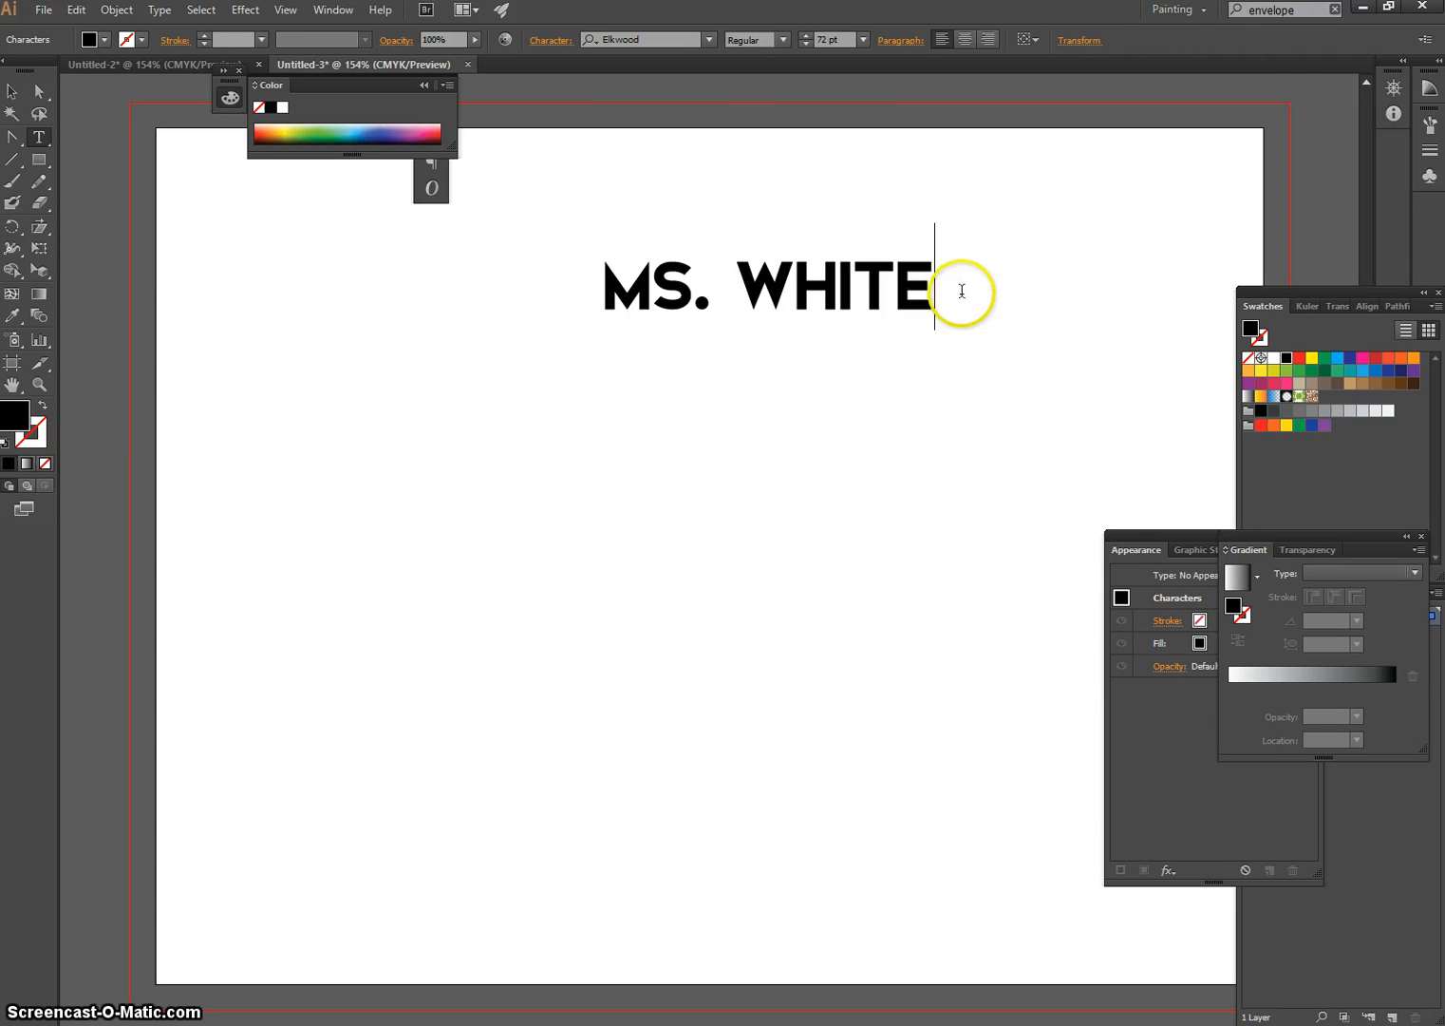
pyautogui.moveTo(962, 290); pyautogui.dragTo(596, 291)
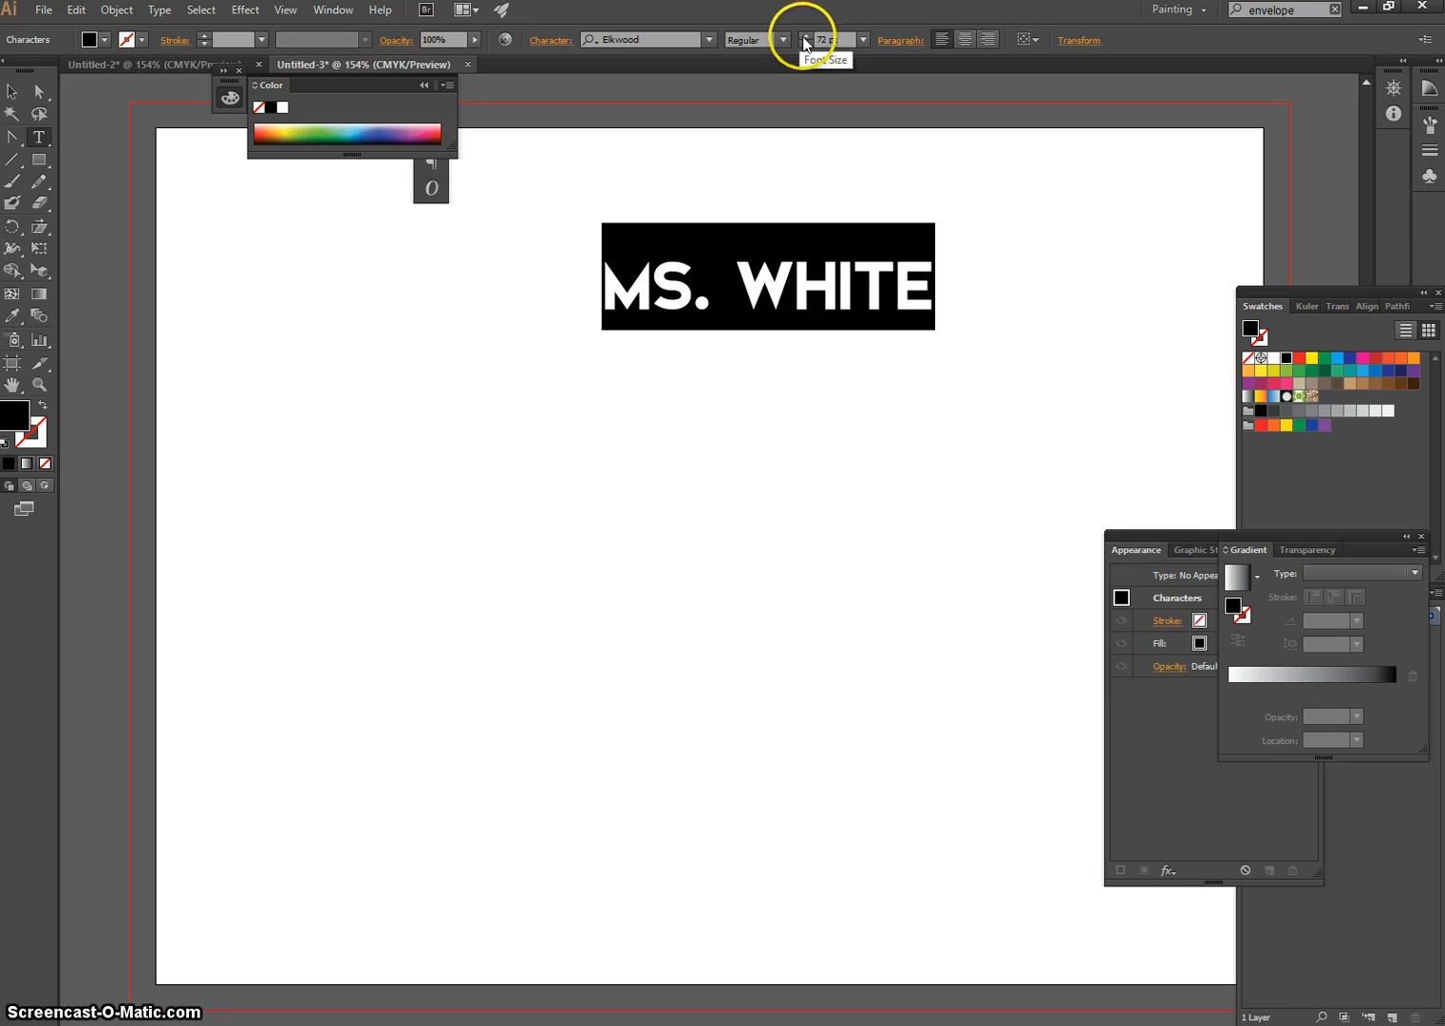
pyautogui.click(803, 35)
pyautogui.click(804, 35)
pyautogui.click(804, 35)
pyautogui.click(804, 35)
pyautogui.click(803, 35)
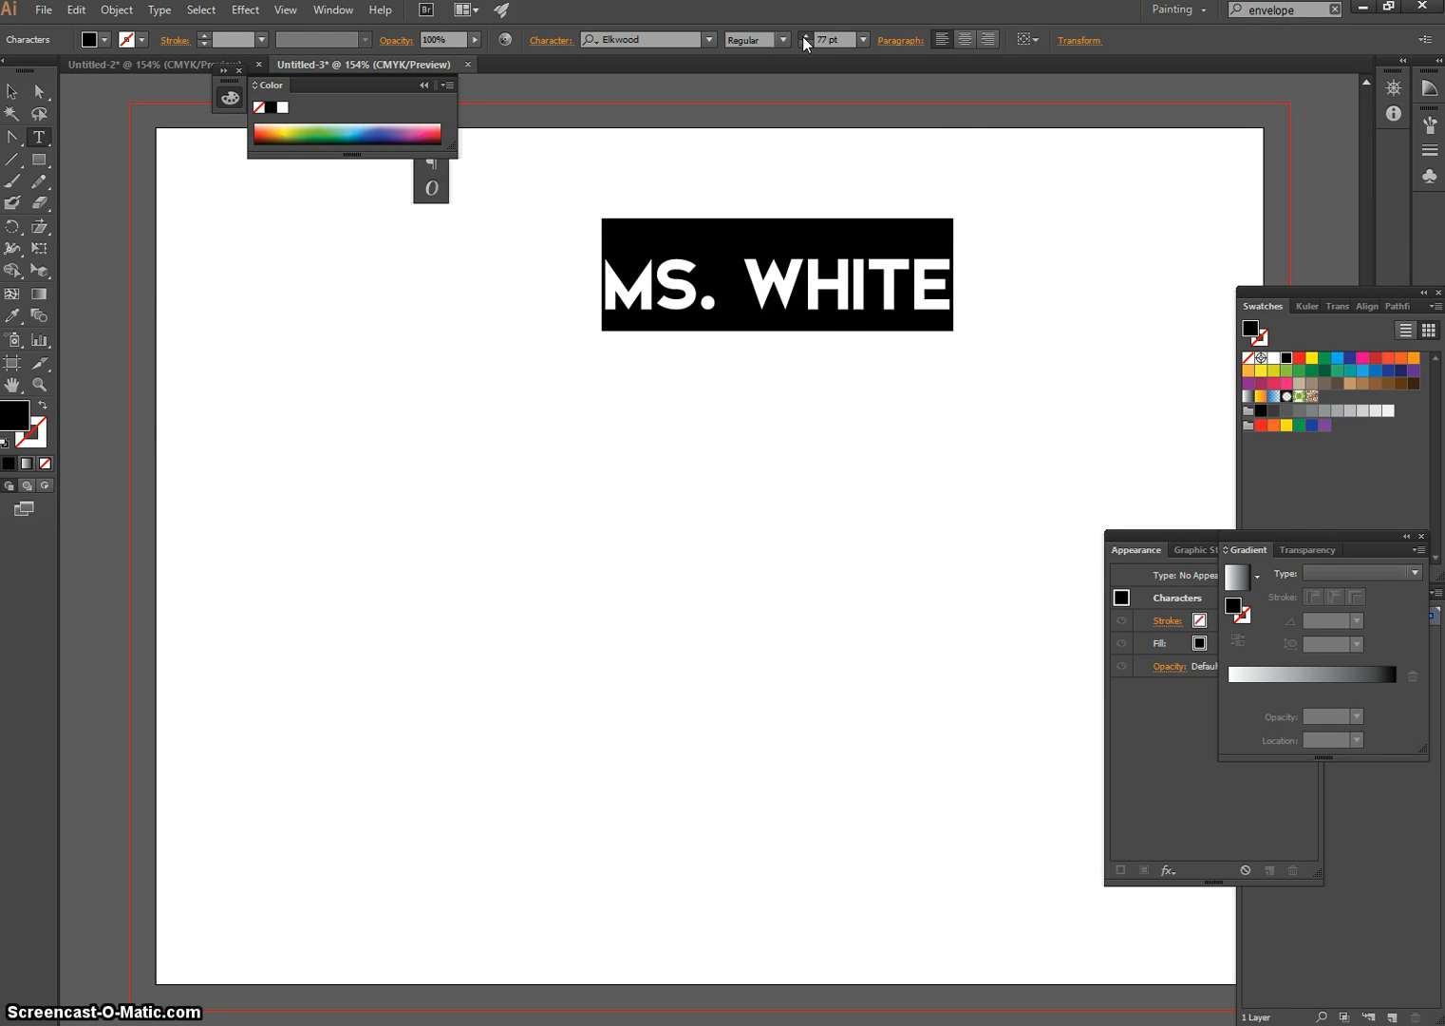
pyautogui.click(803, 35)
pyautogui.click(804, 36)
pyautogui.click(804, 35)
pyautogui.click(804, 35)
pyautogui.click(804, 35)
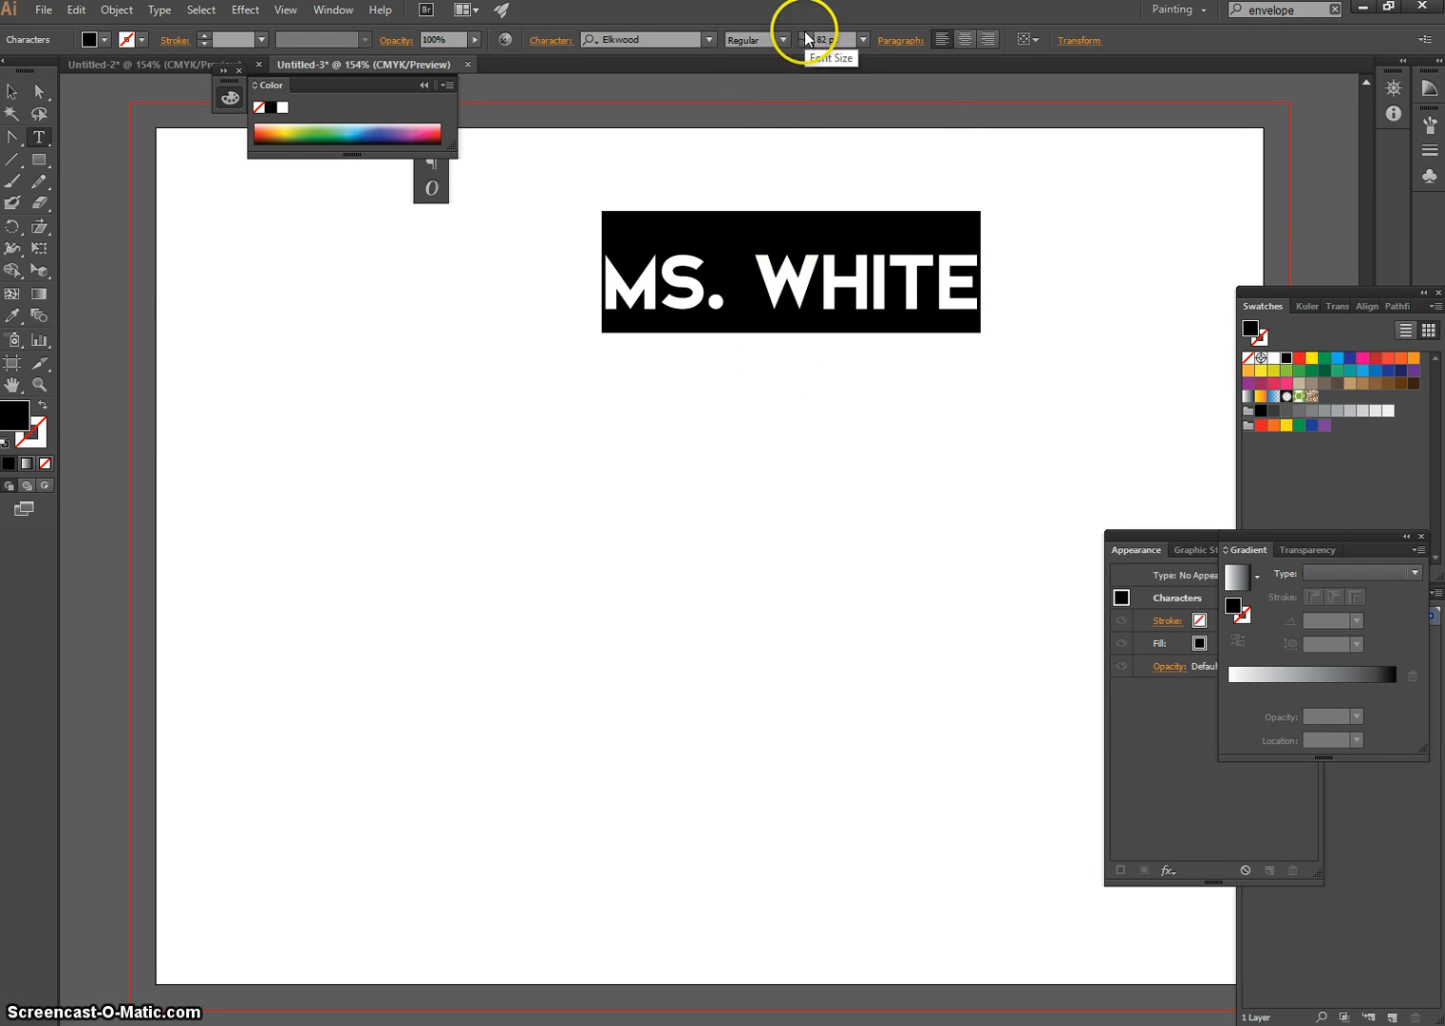
pyautogui.click(804, 35)
pyautogui.click(804, 37)
pyautogui.click(805, 43)
pyautogui.click(805, 43)
pyautogui.click(805, 43)
pyautogui.click(804, 43)
pyautogui.click(805, 43)
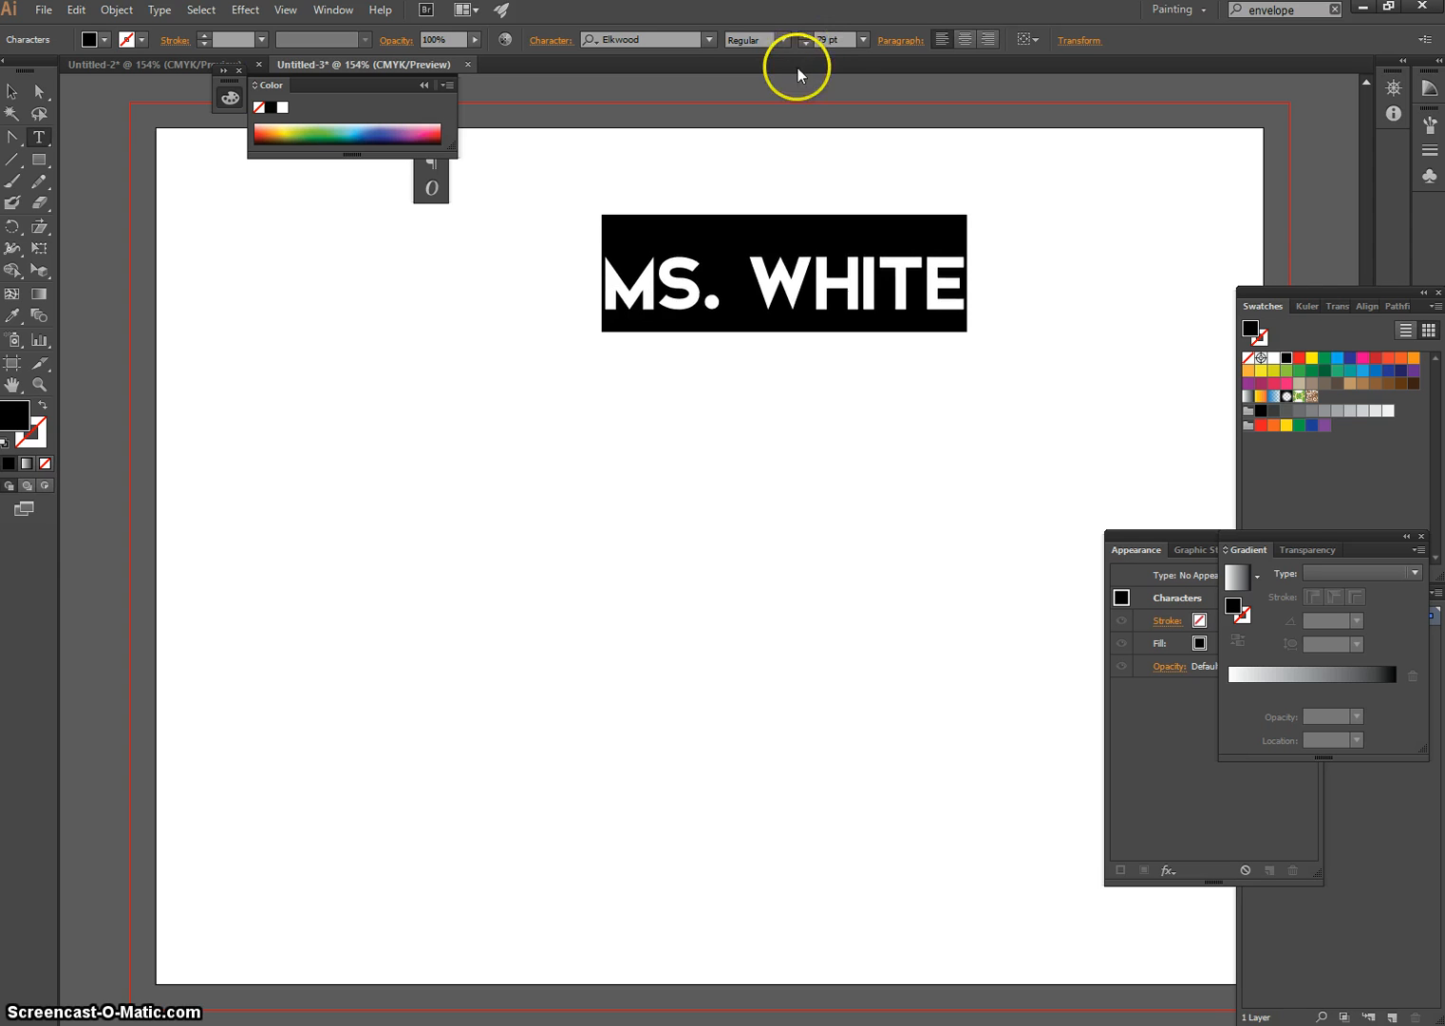
pyautogui.click(966, 305)
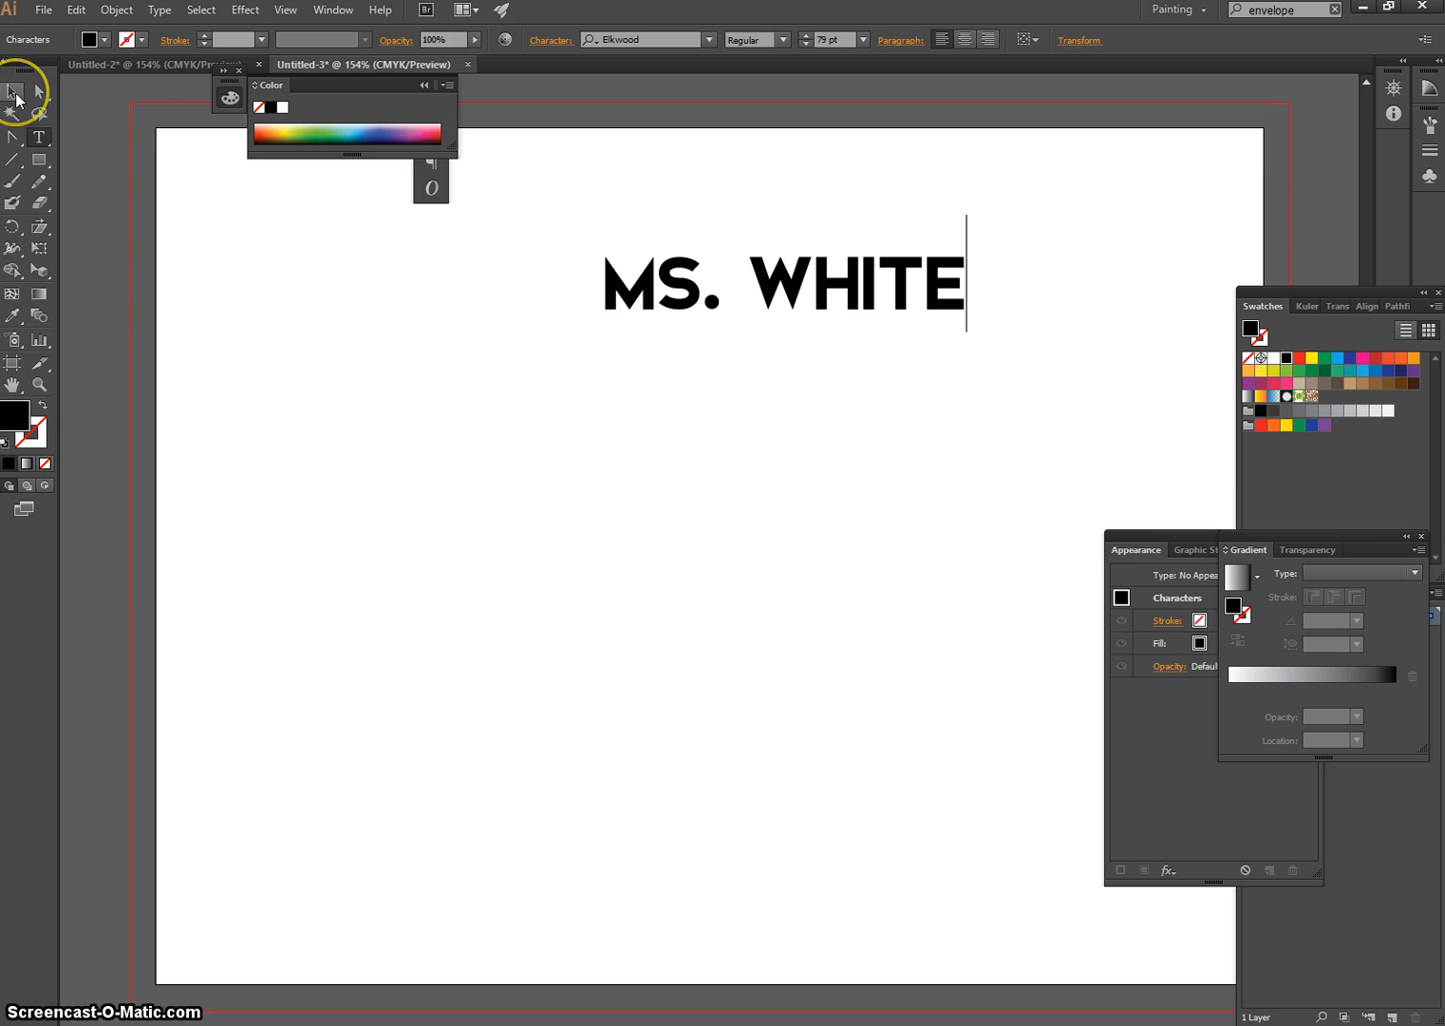
# Scale the name text proportionally from its lower-left corner to about 7.03 in wide and 2.24 in high
pyautogui.click(16, 100)
pyautogui.click(399, 274)
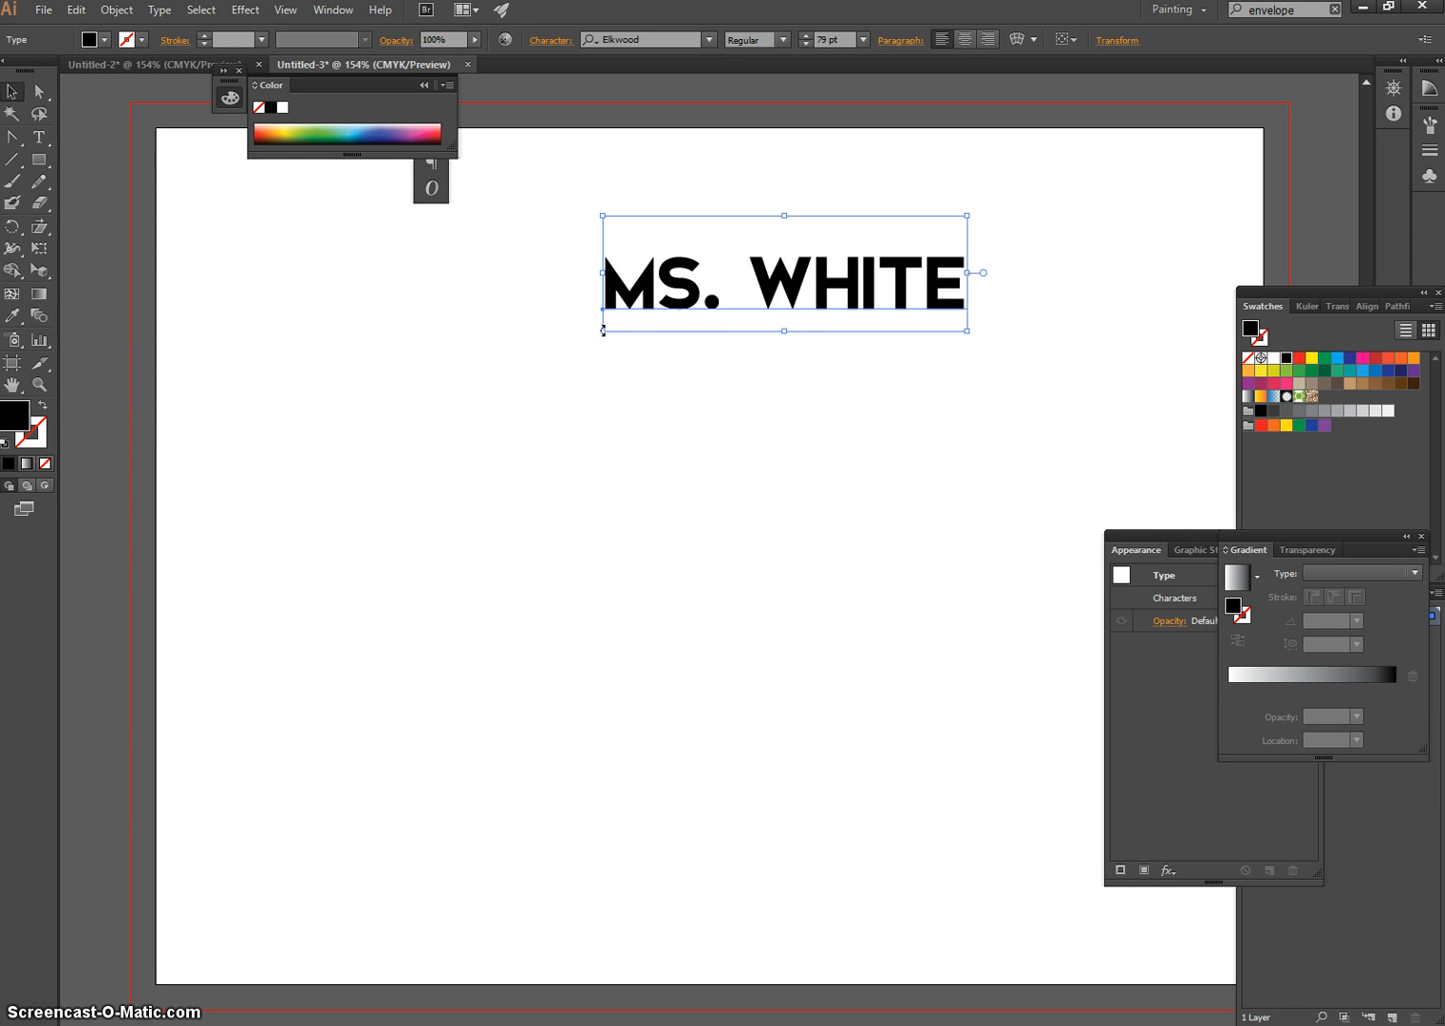
pyautogui.moveTo(603, 329); pyautogui.dragTo(260, 507)
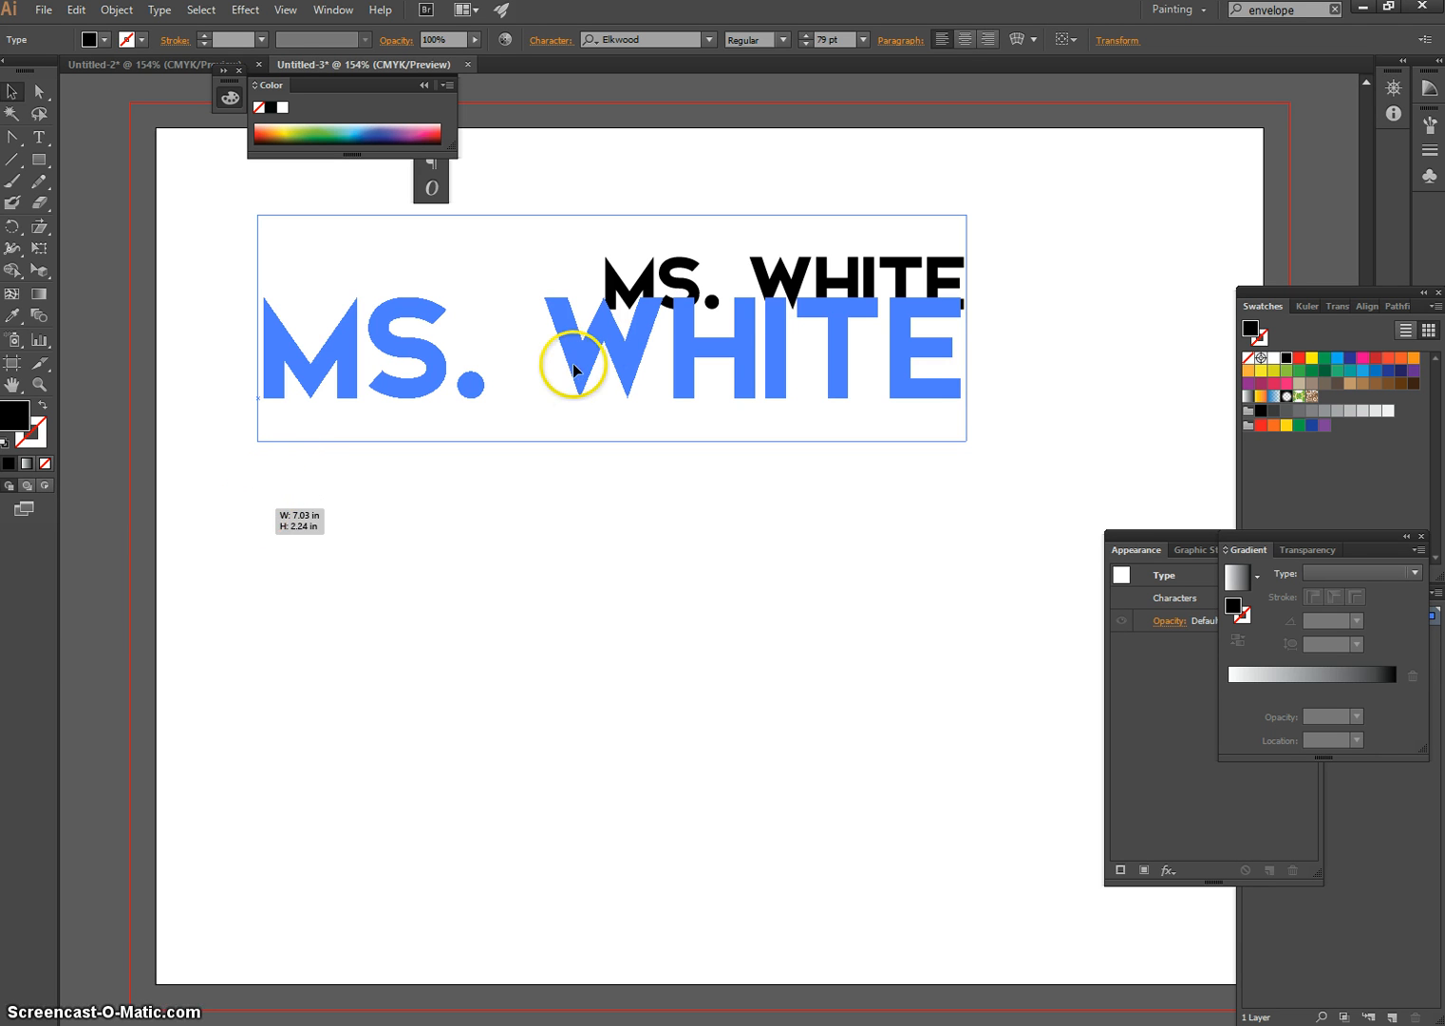
pyautogui.tripleClick(574, 364)
pyautogui.click(601, 349)
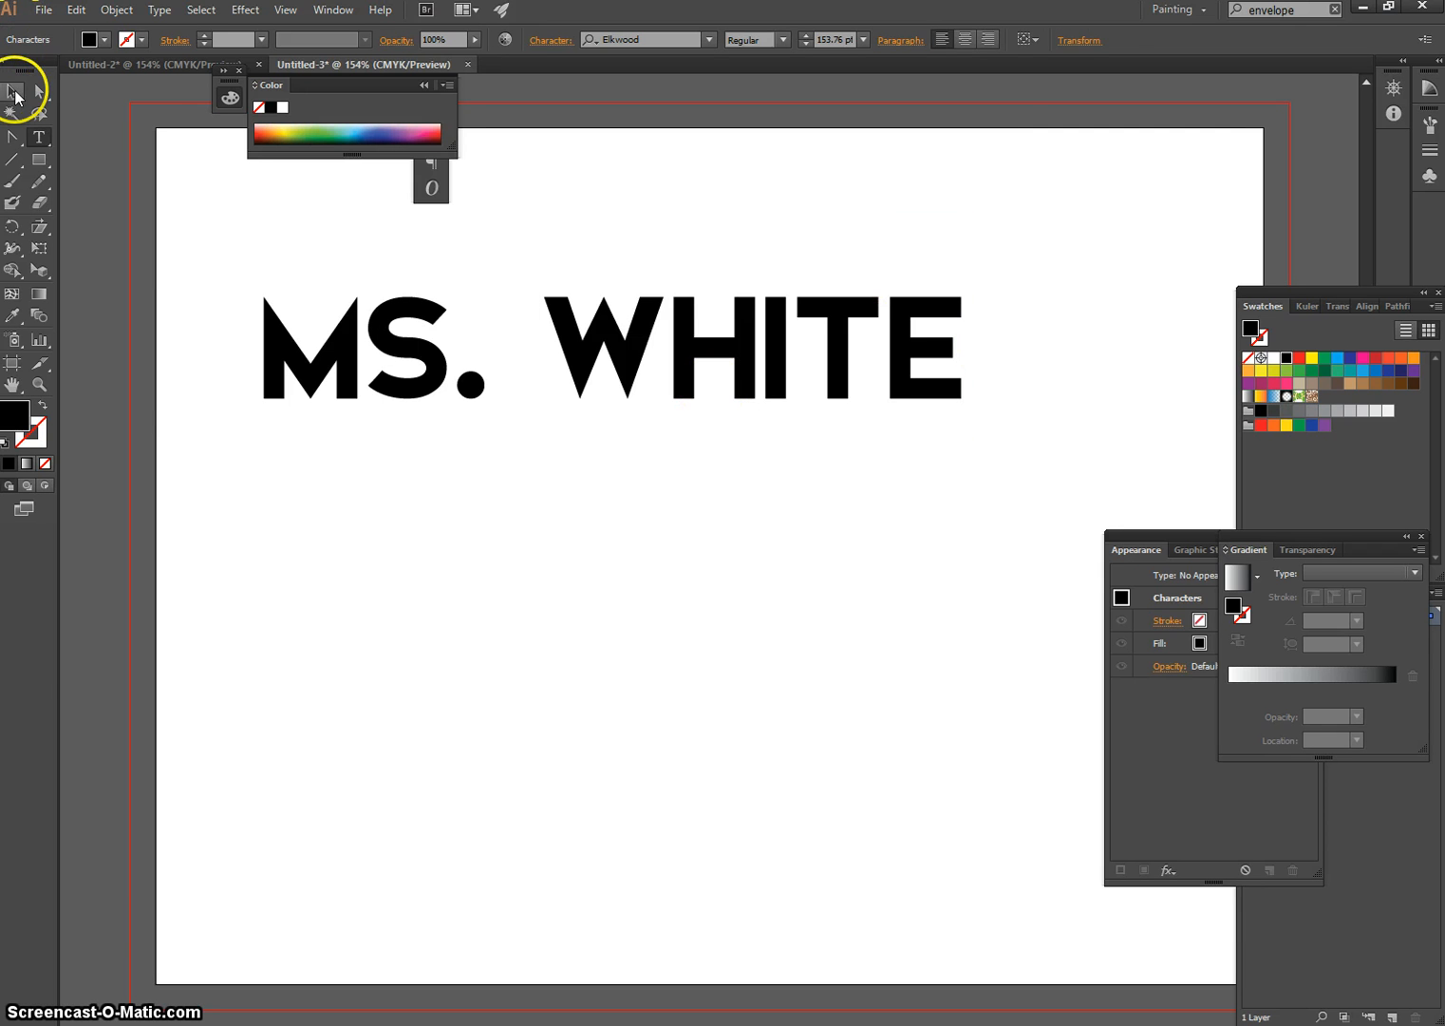
# Enlarge the name text proportionally from its lower-right corner to a font size of about 188 pt
pyautogui.click(13, 92)
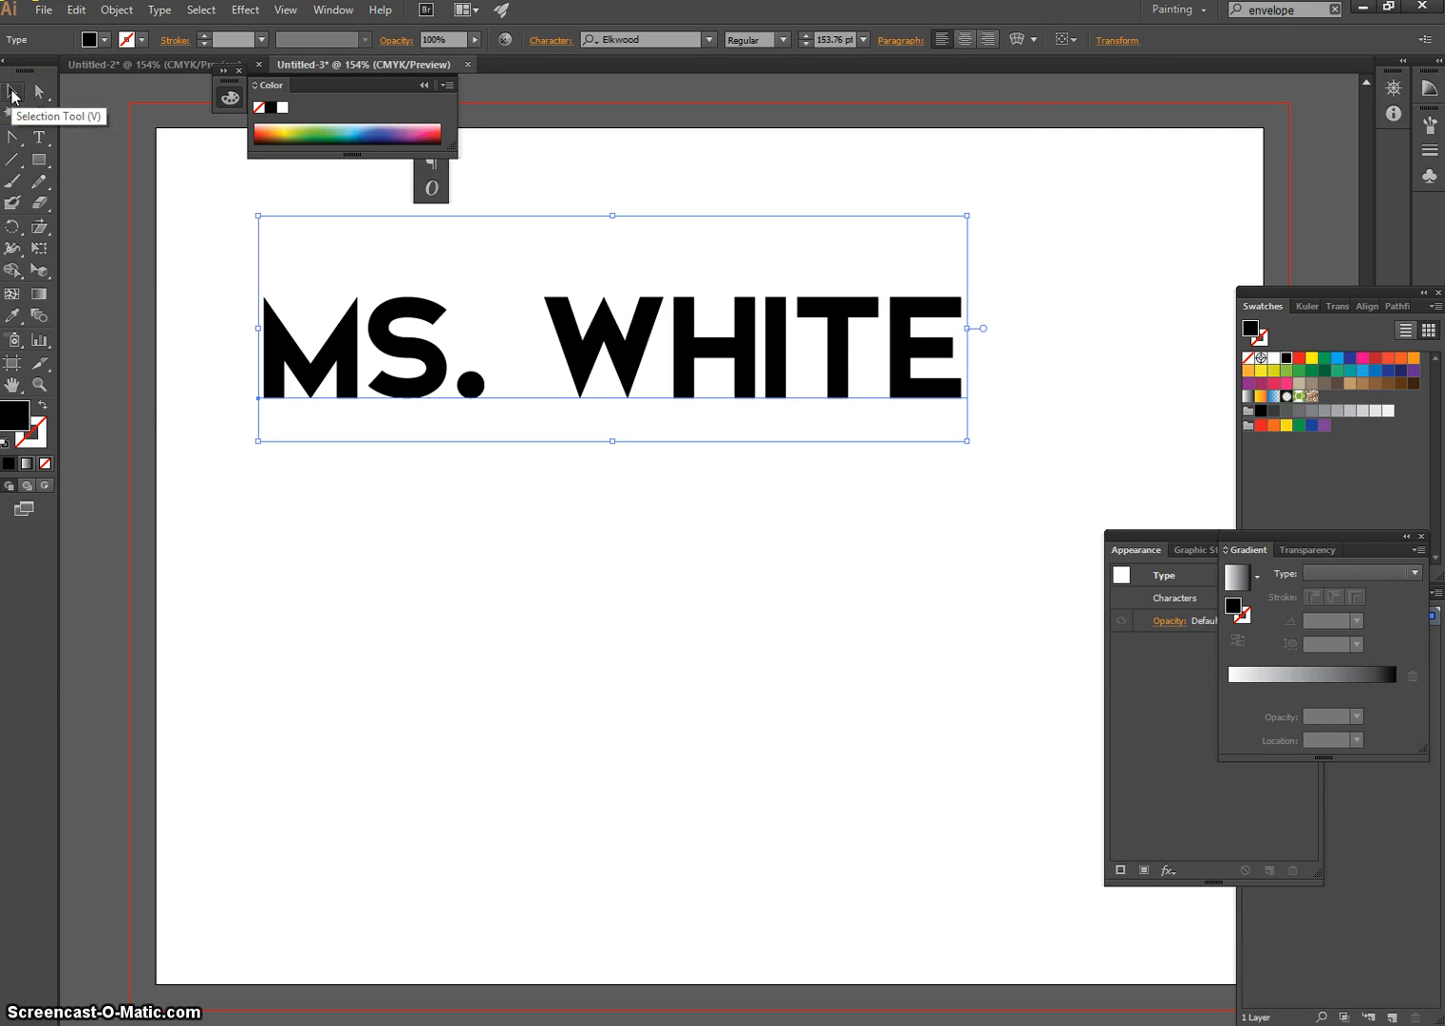
pyautogui.click(39, 94)
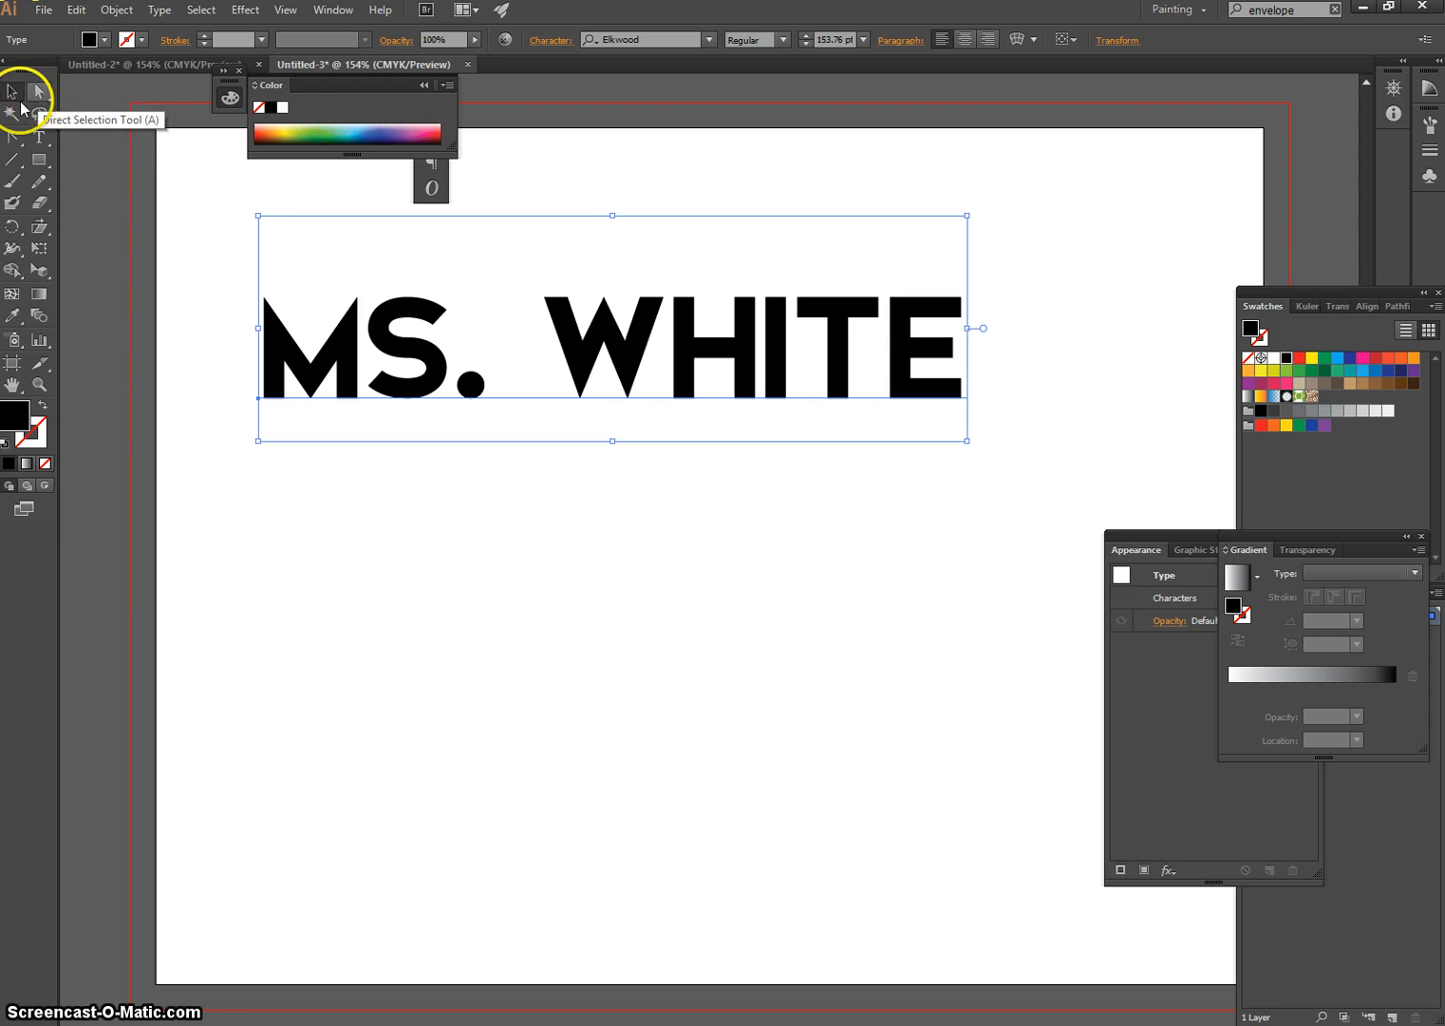
pyautogui.click(12, 91)
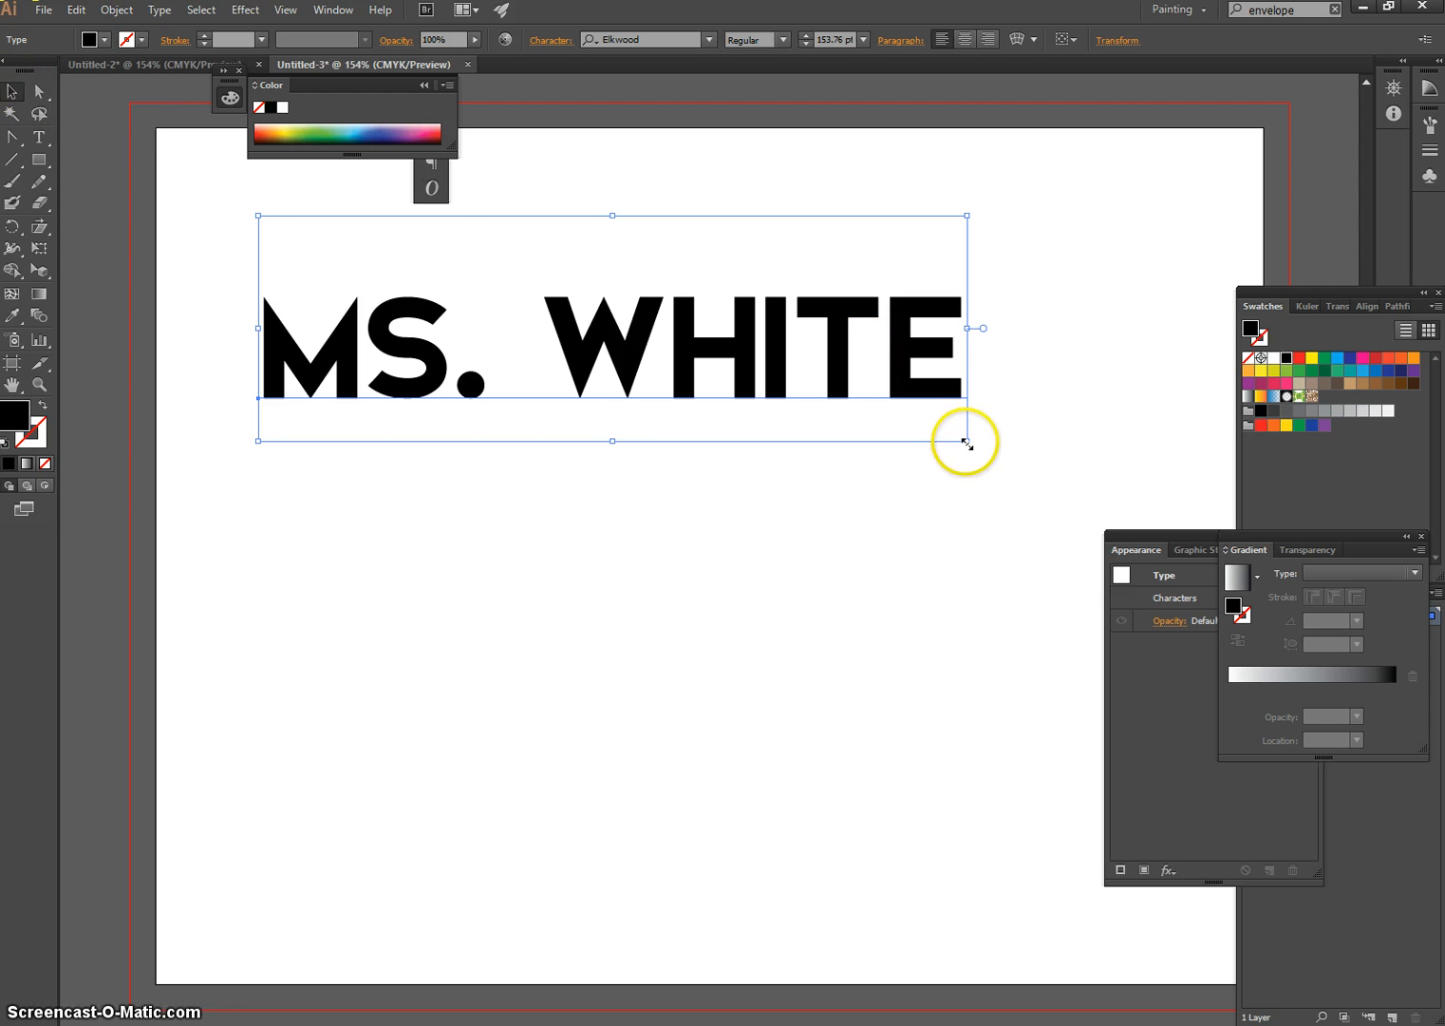
pyautogui.moveTo(969, 441); pyautogui.dragTo(788, 400)
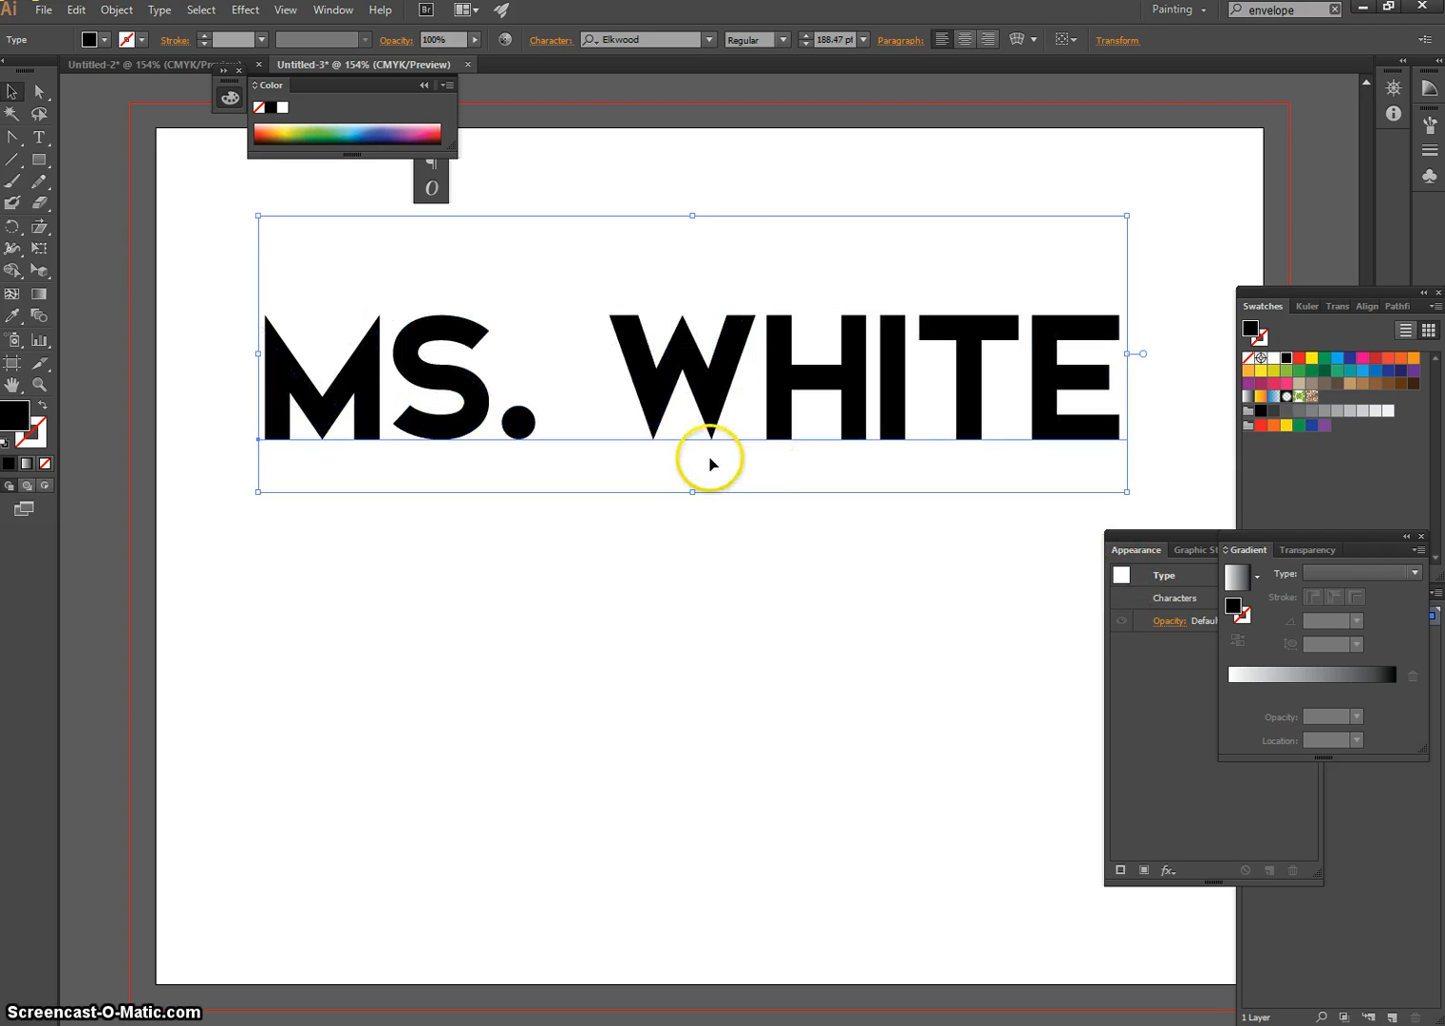
# With the name text in editing mode, set the stroke colour to blue 4C99E5 in the Color Picker
pyautogui.doubleClick(717, 370)
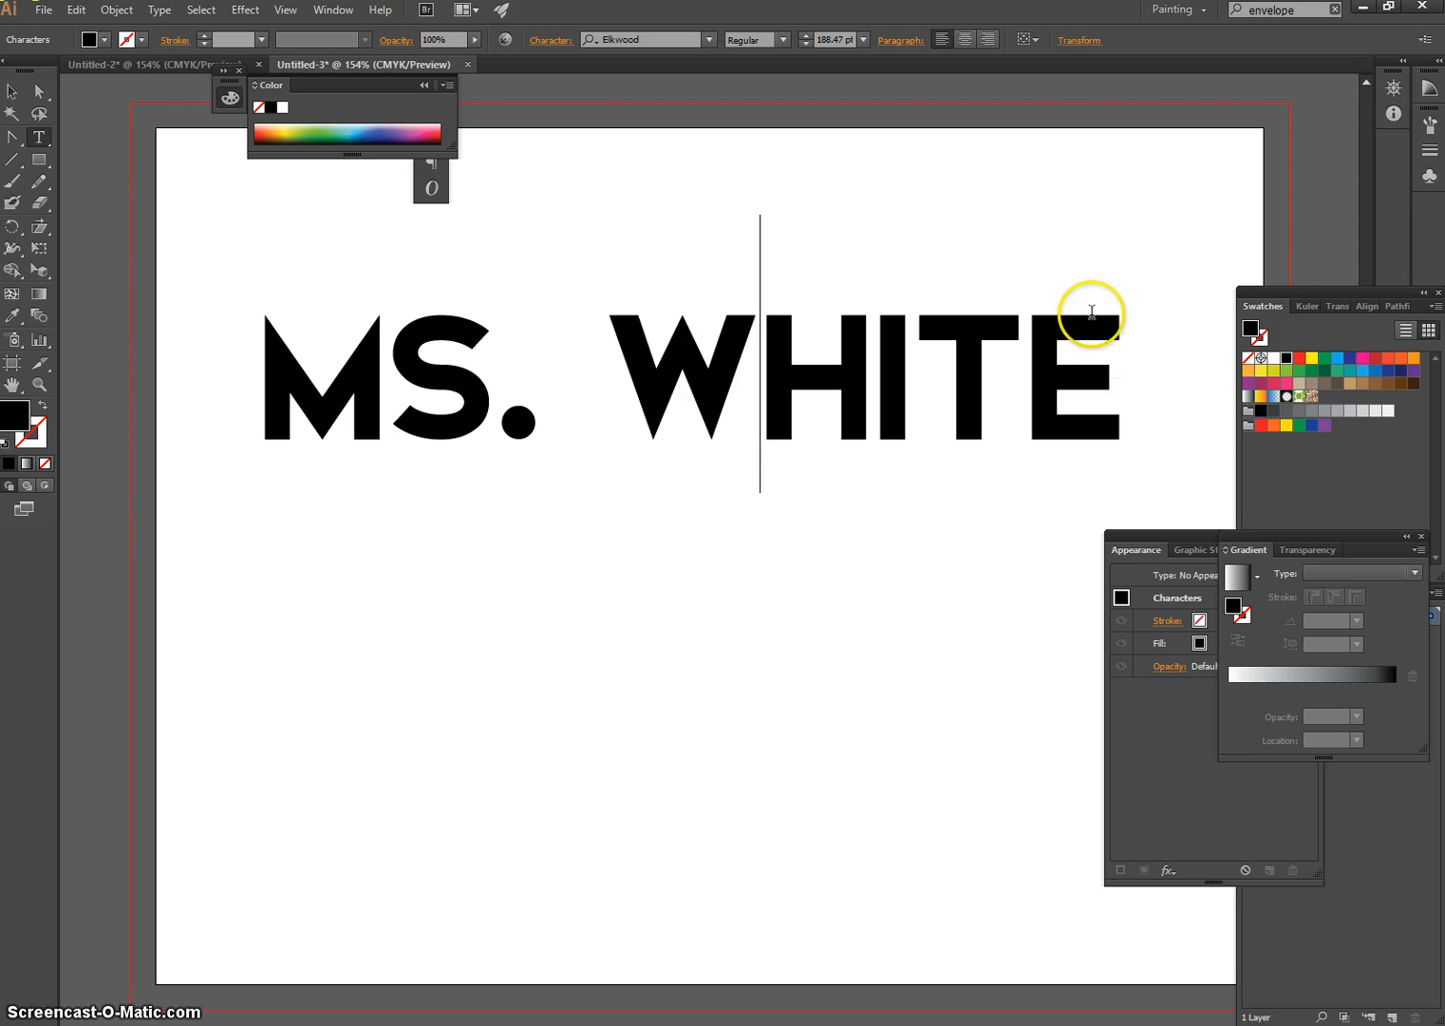
pyautogui.click(45, 439)
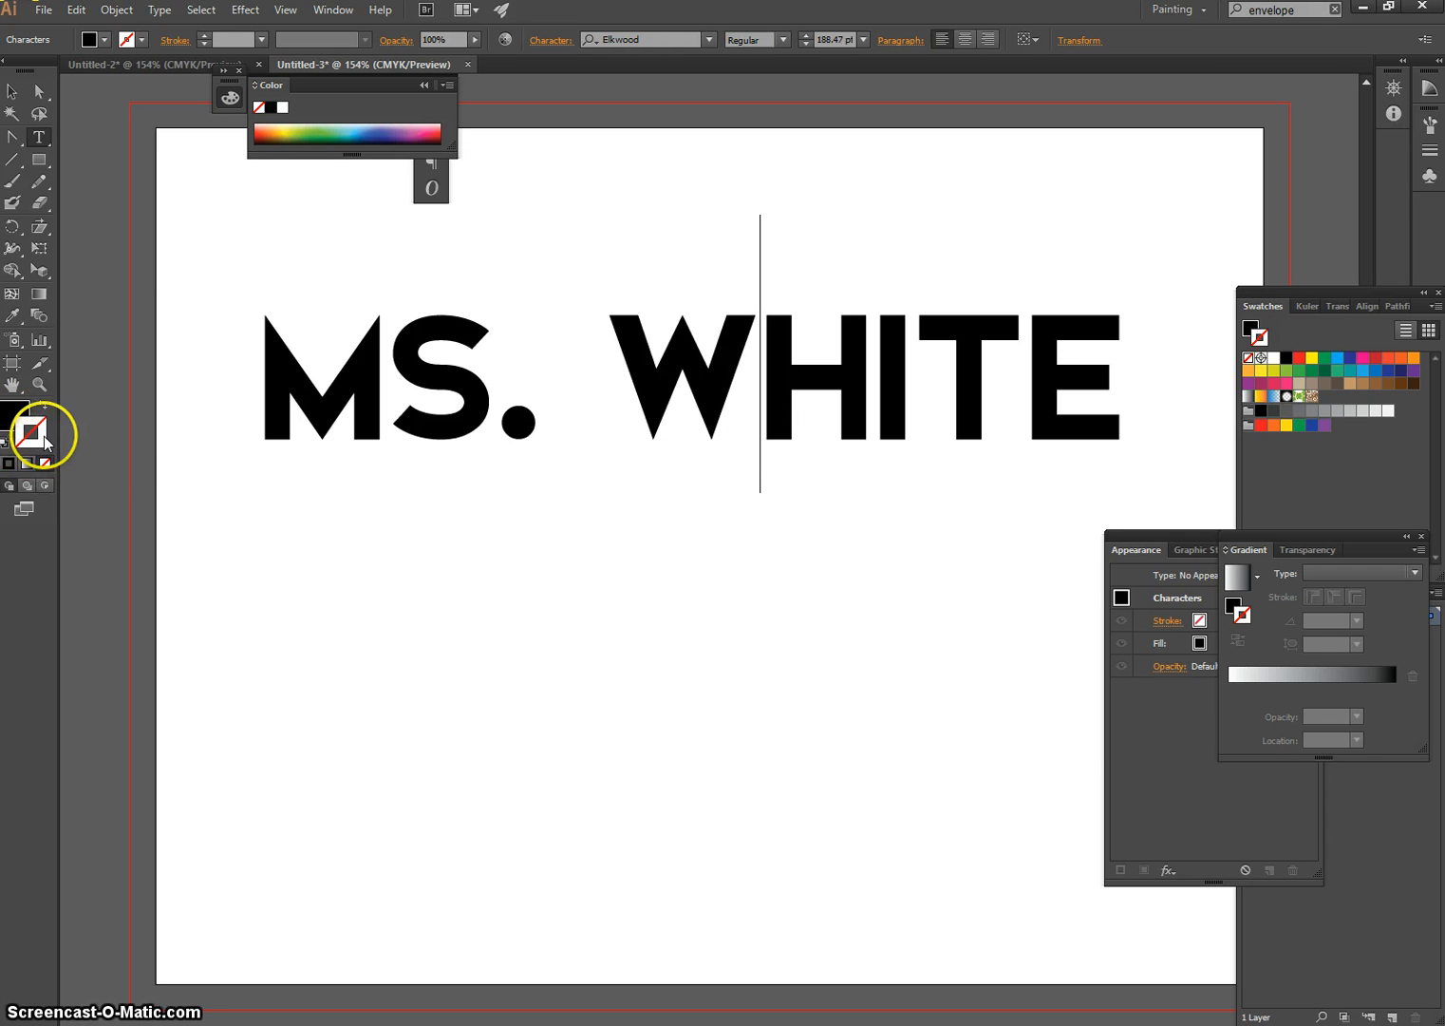
pyautogui.doubleClick(45, 424)
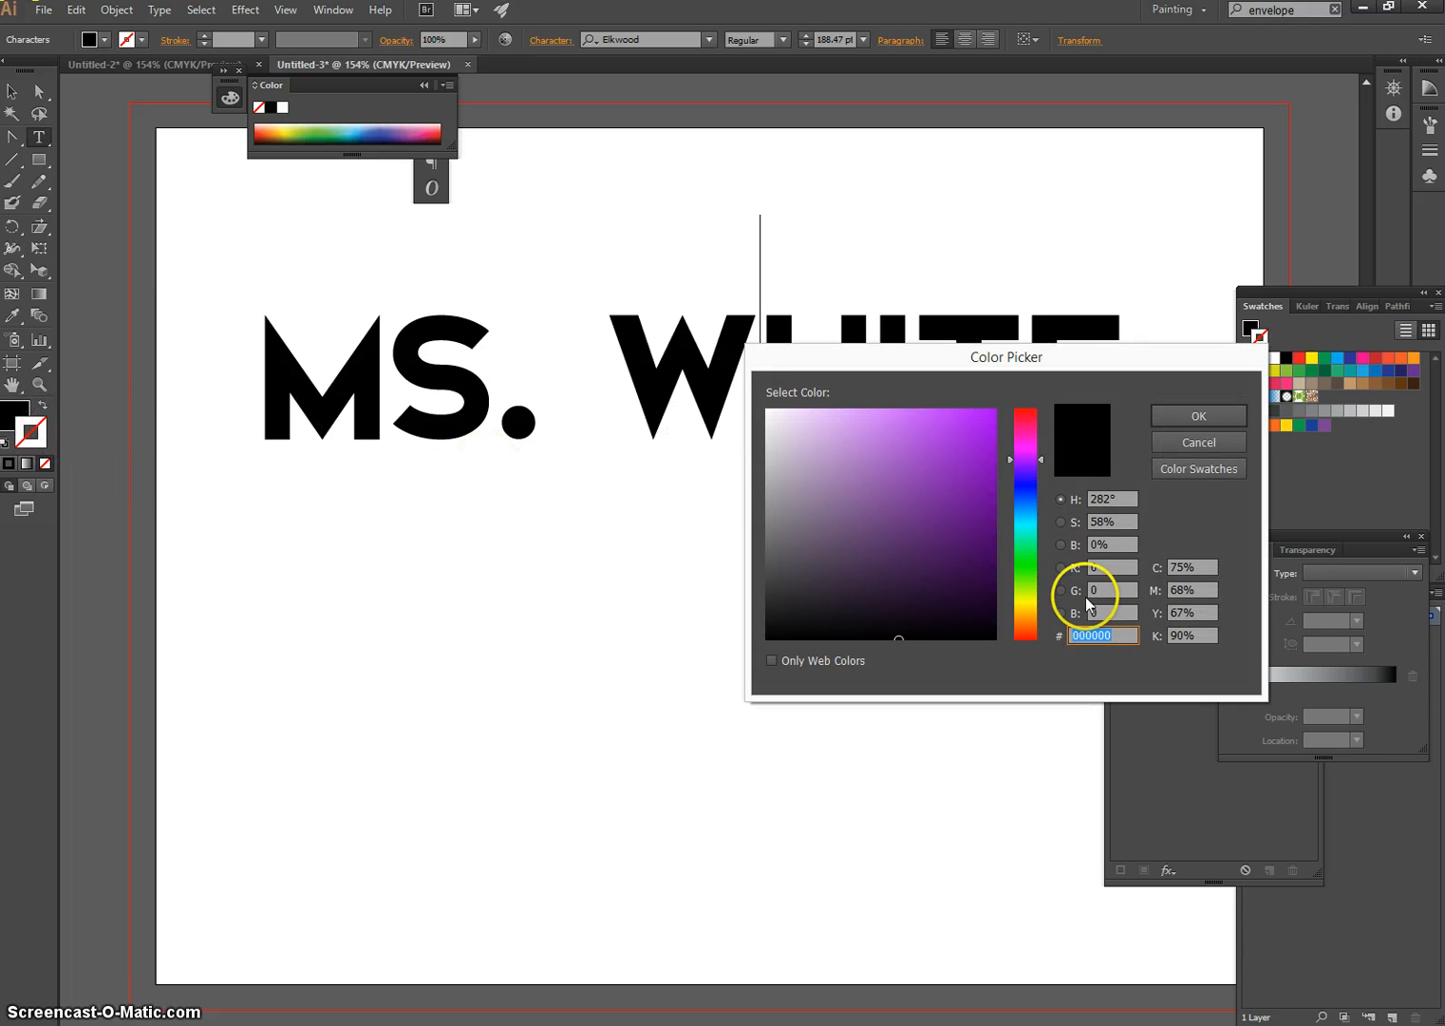
pyautogui.click(1030, 505)
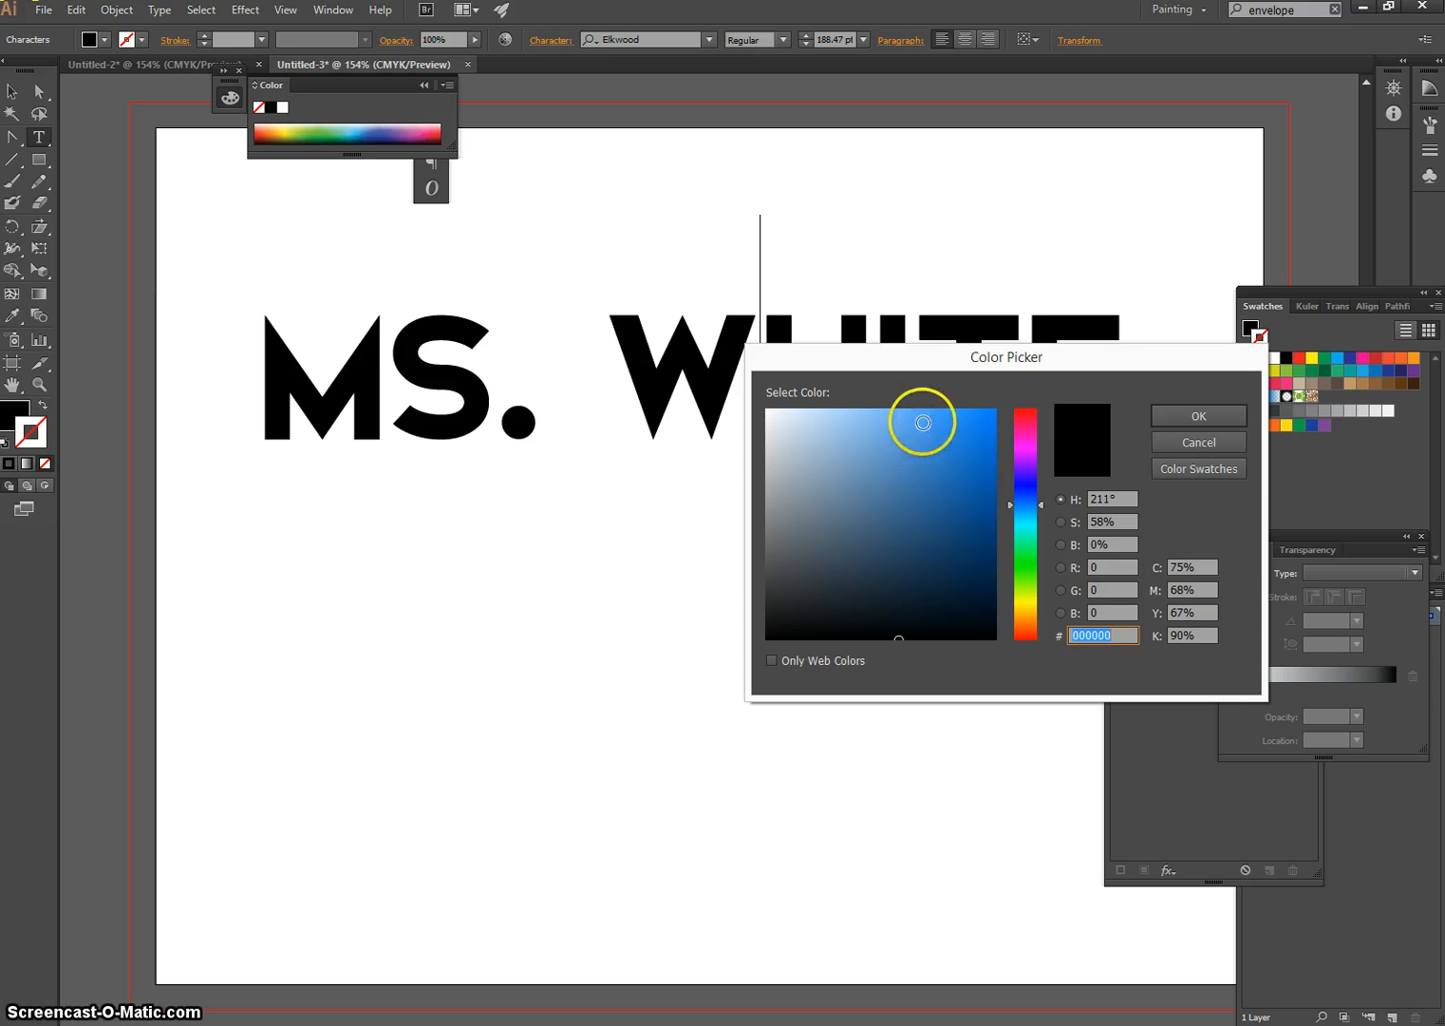
pyautogui.click(939, 424)
pyautogui.click(920, 431)
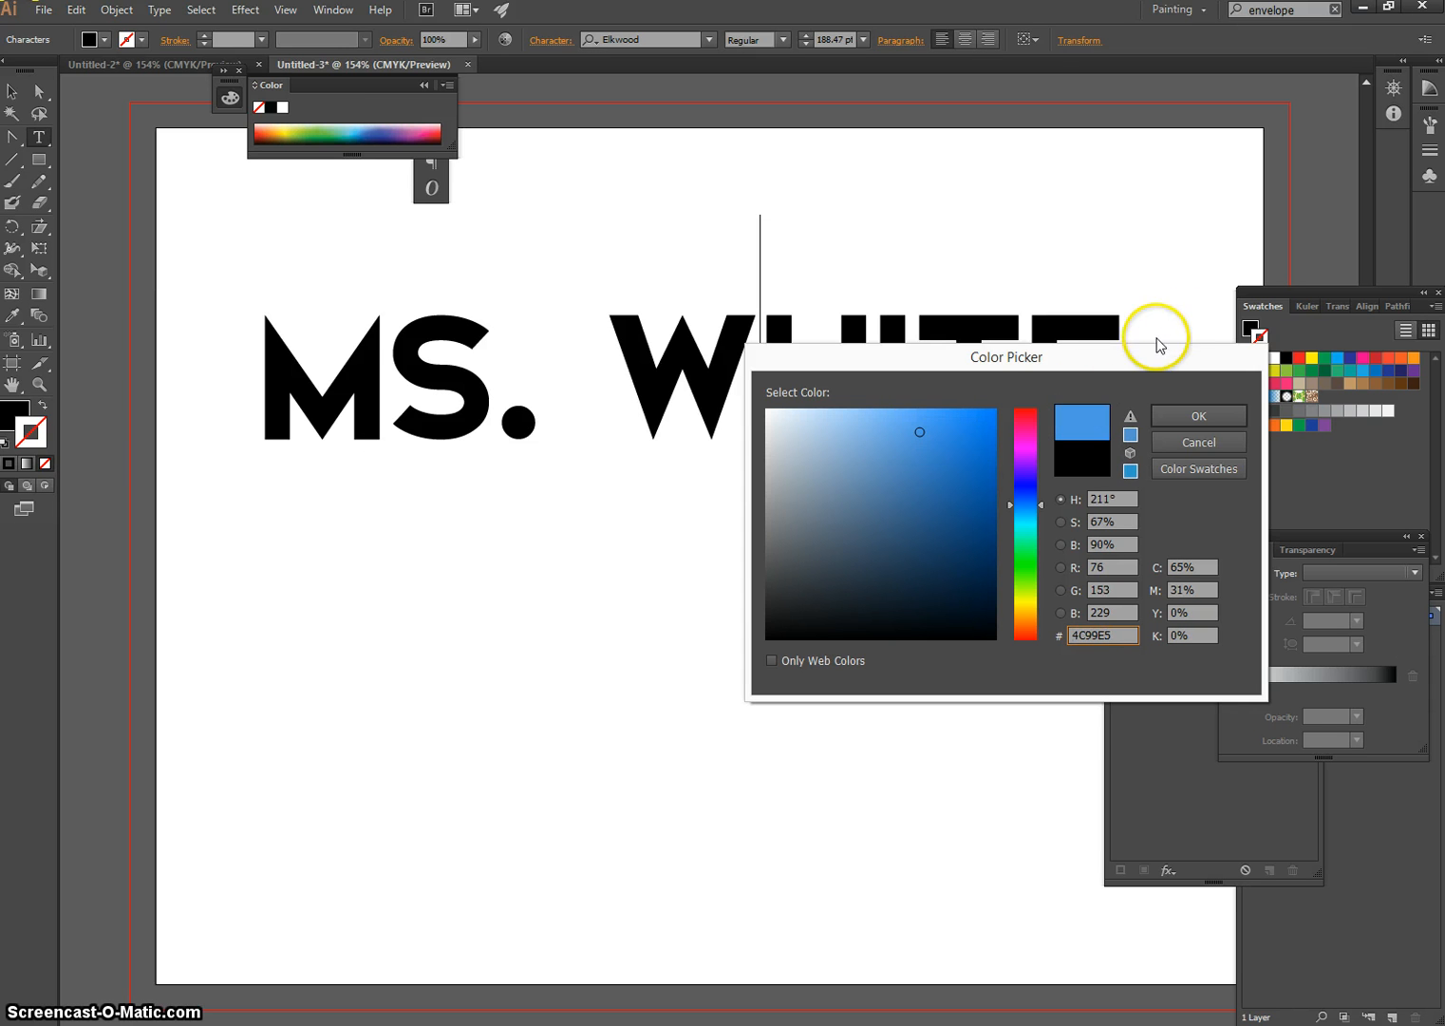
pyautogui.moveTo(1154, 350); pyautogui.dragTo(999, 378)
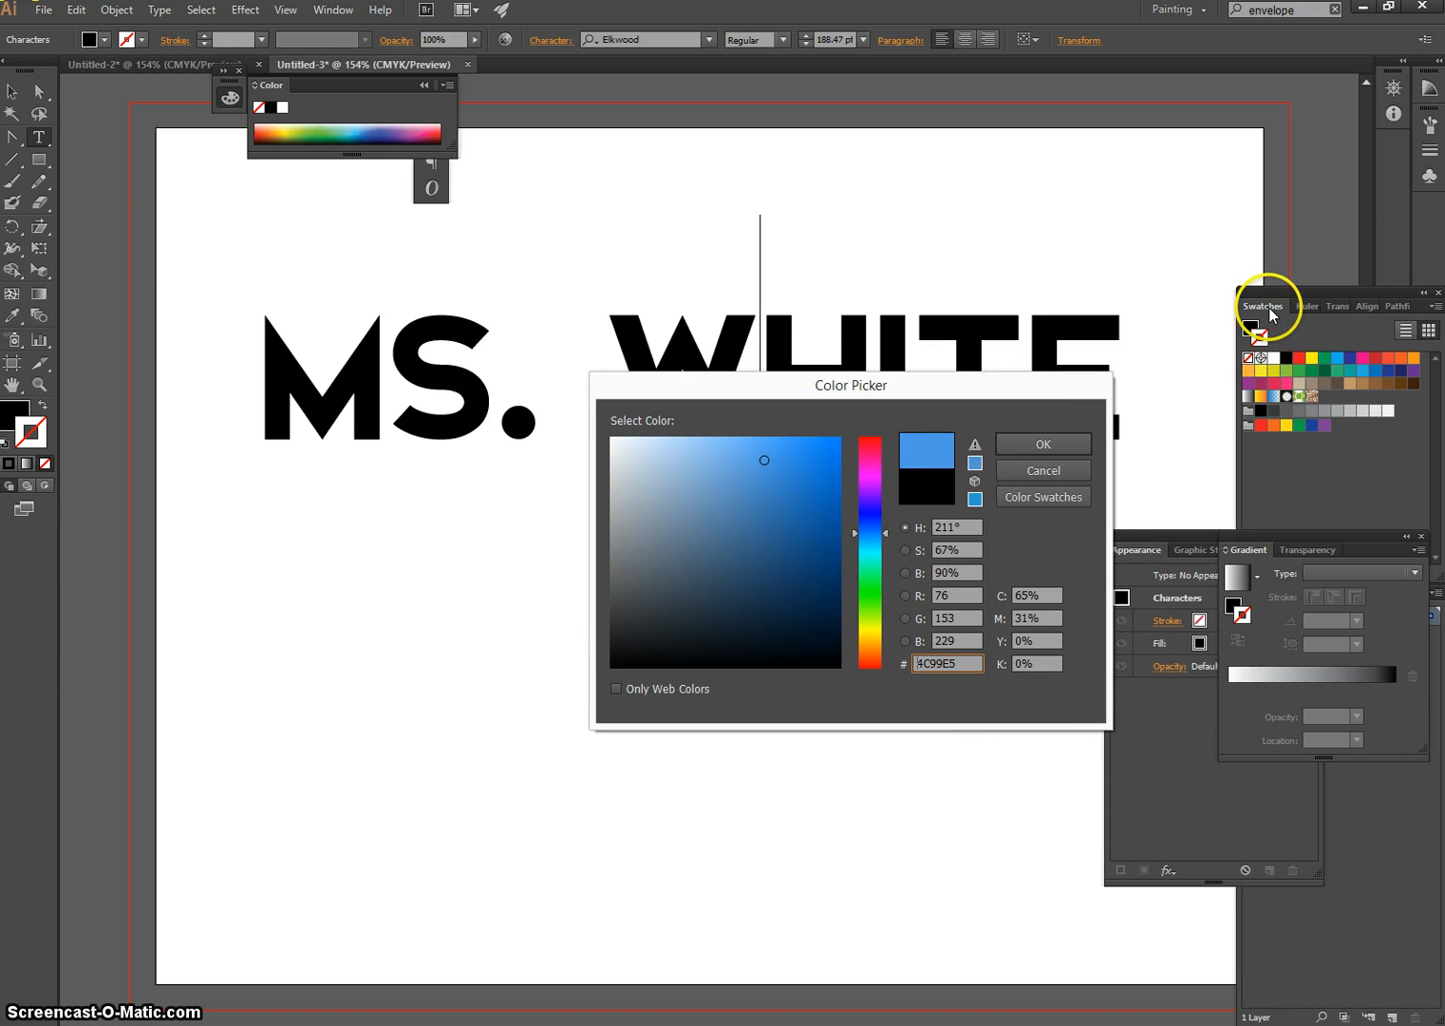
pyautogui.click(1035, 443)
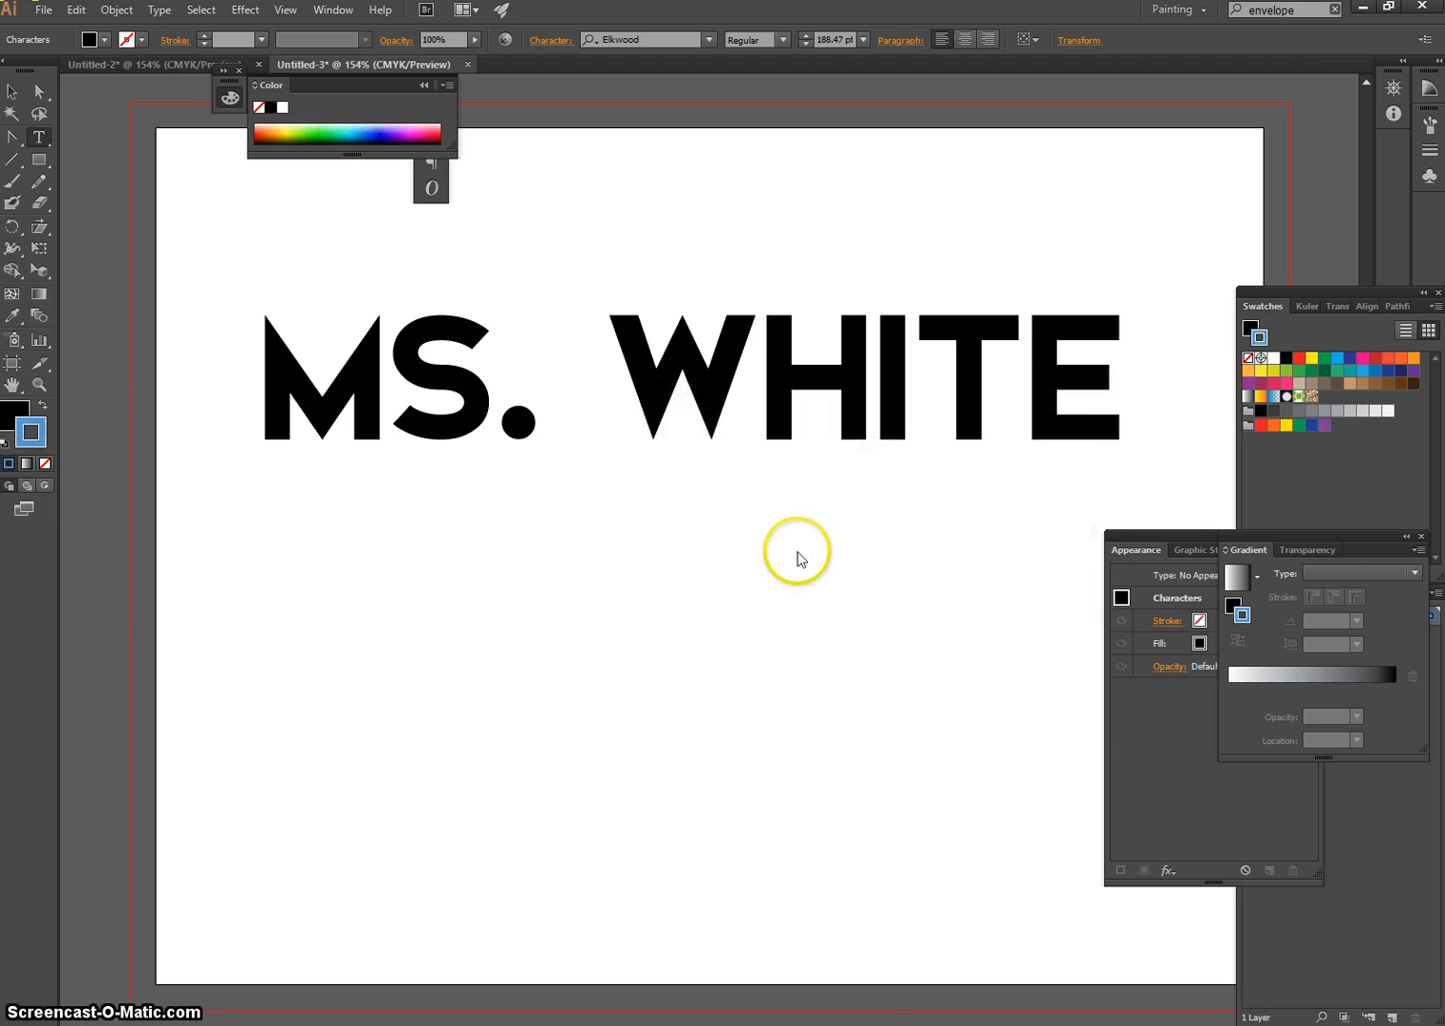
# Clear the active stroke, then select the entire name text and apply the blue colour as its stroke
pyautogui.click(32, 439)
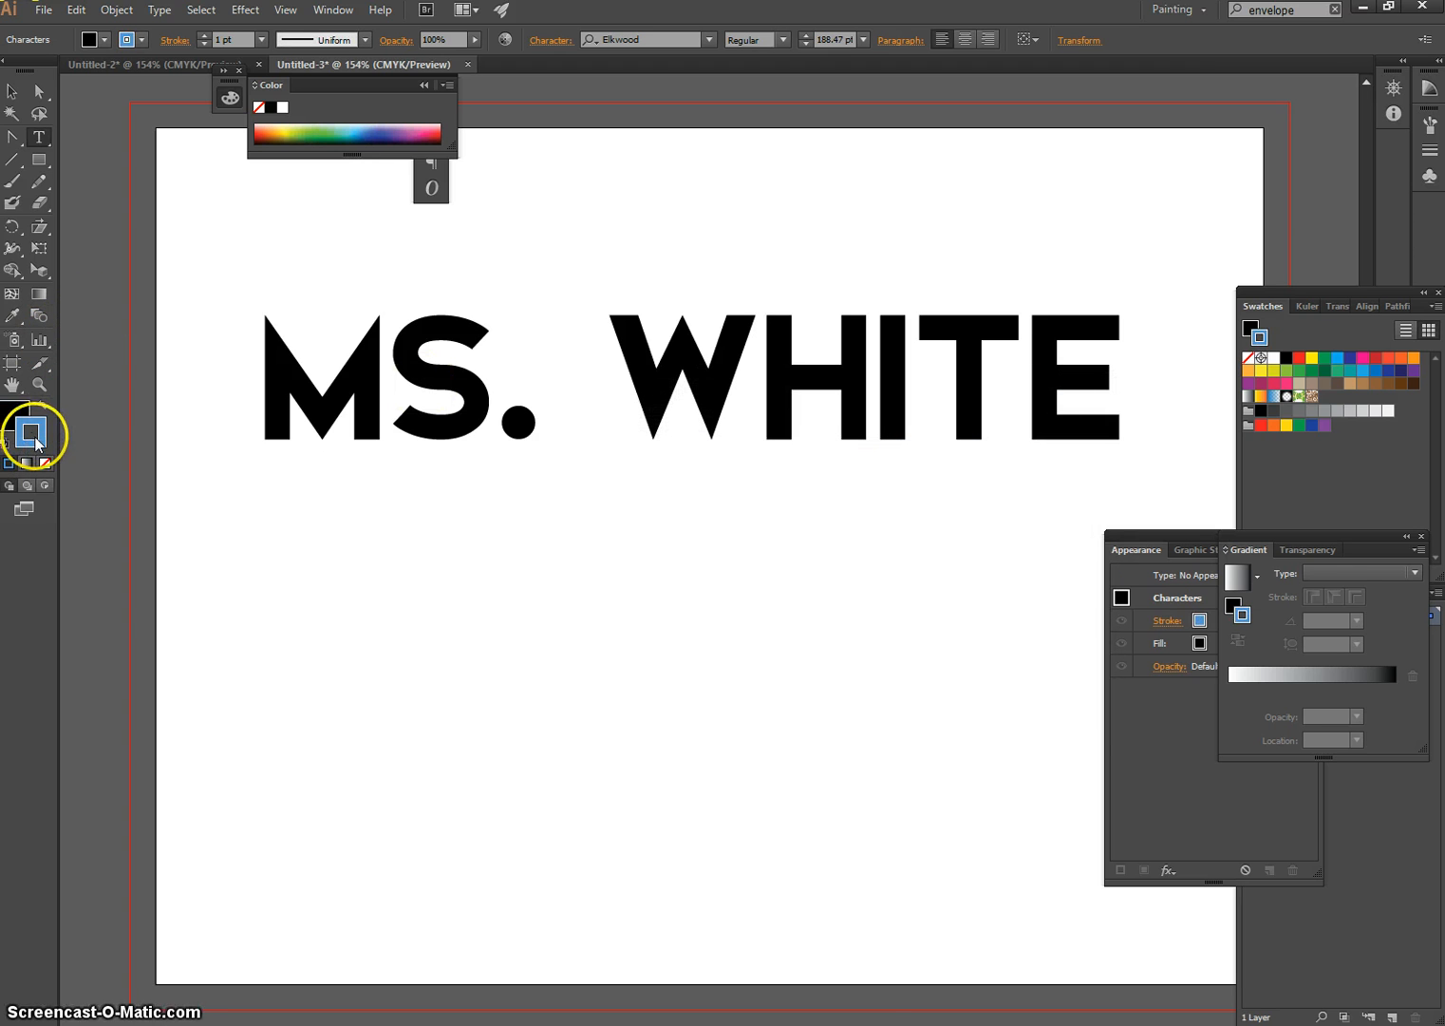
pyautogui.click(45, 463)
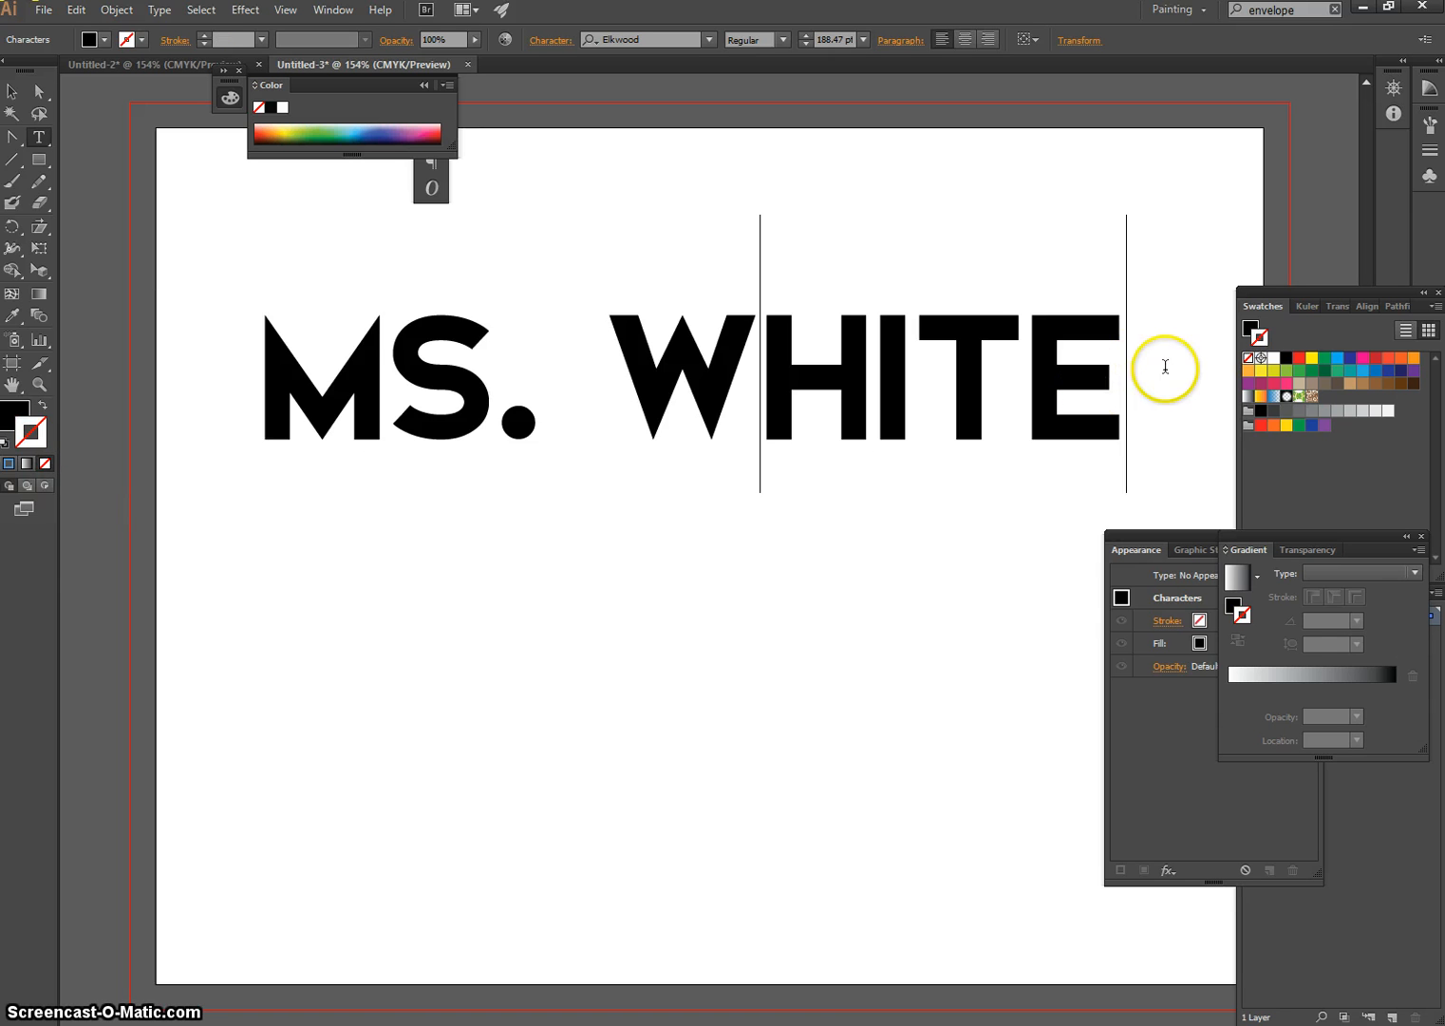
pyautogui.moveTo(1165, 366); pyautogui.dragTo(190, 385)
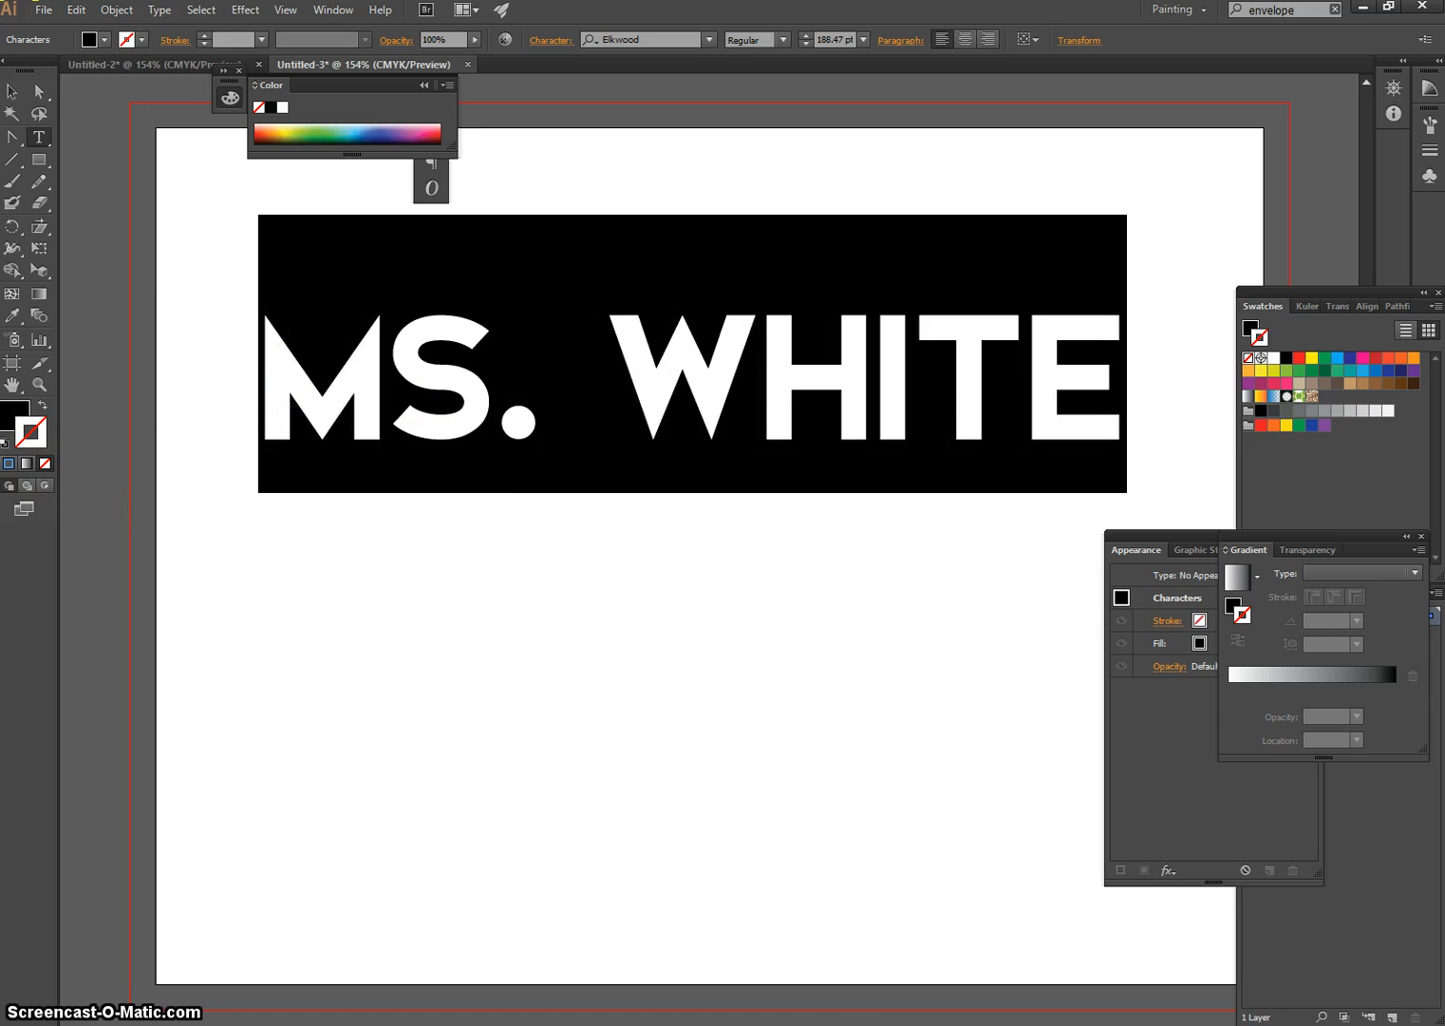
pyautogui.click(9, 465)
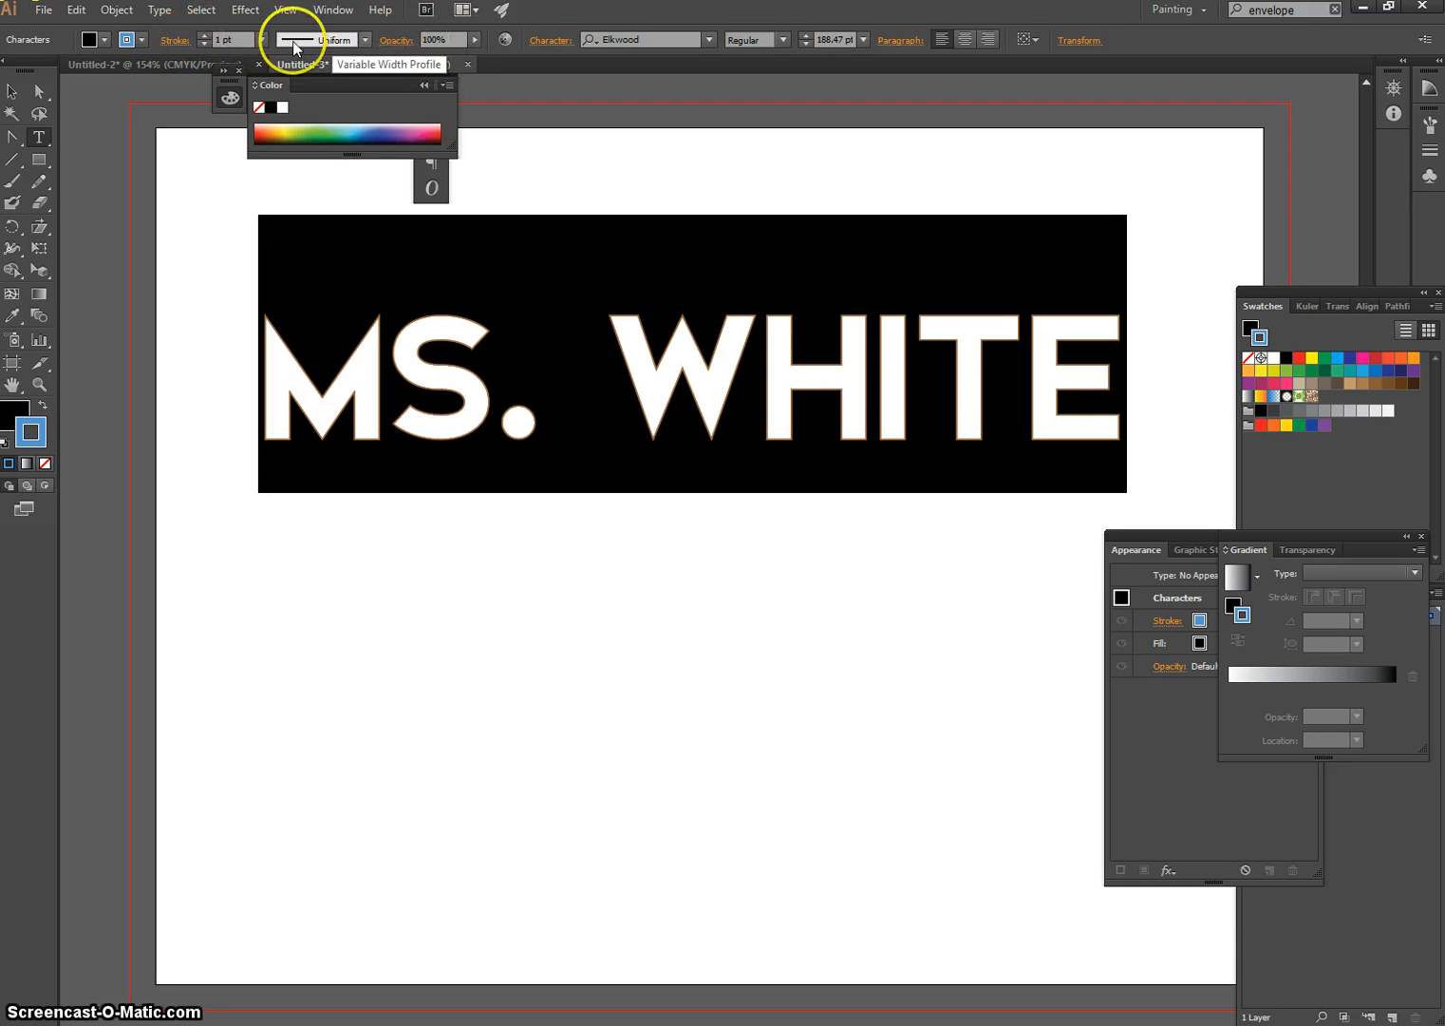
# Set the name text's stroke weight to 6 pt and deselect the characters
pyautogui.click(204, 35)
pyautogui.click(204, 35)
pyautogui.click(204, 36)
pyautogui.click(204, 35)
pyautogui.click(204, 35)
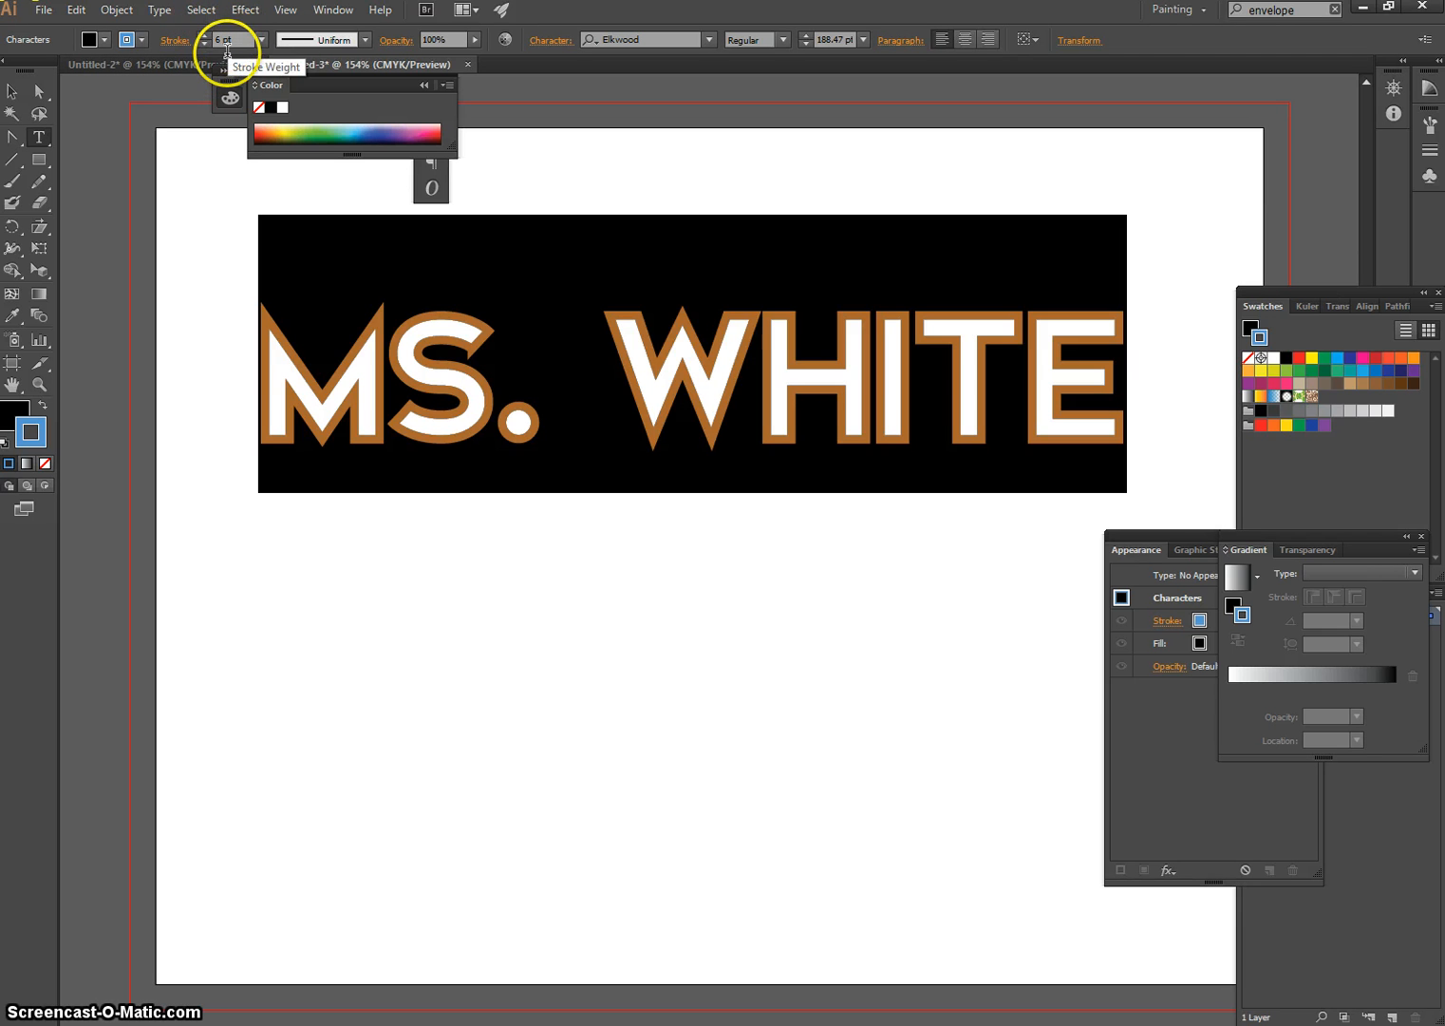
pyautogui.click(910, 409)
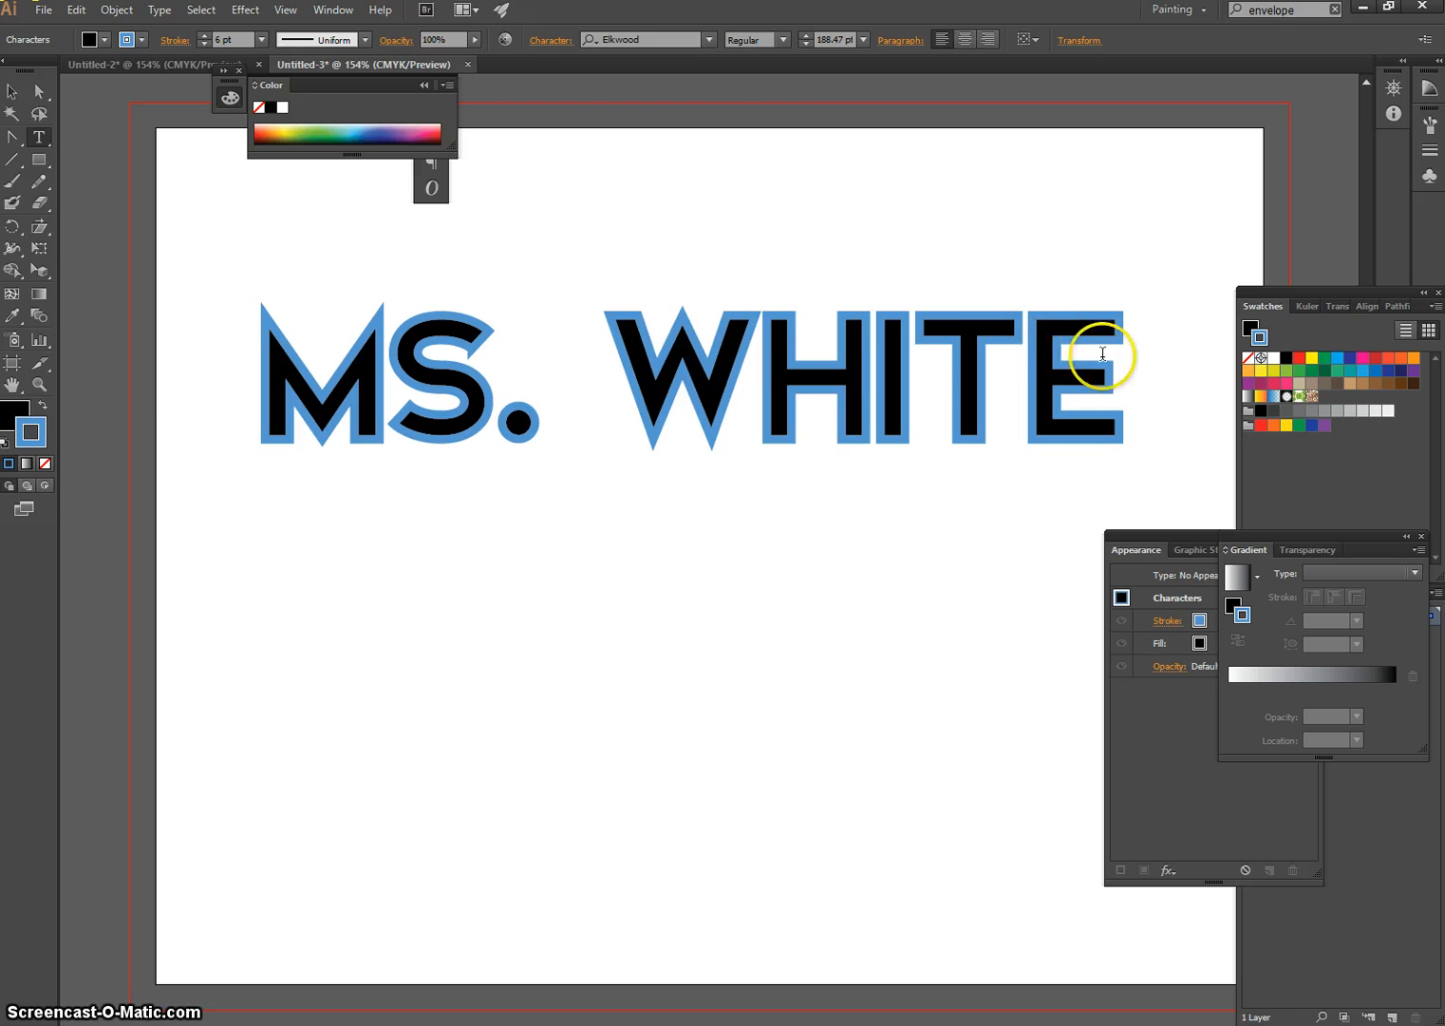
# Select the entire name text, fill it with dark purple 491960 using the Color Picker, and deselect the characters
pyautogui.moveTo(1149, 374); pyautogui.dragTo(161, 372)
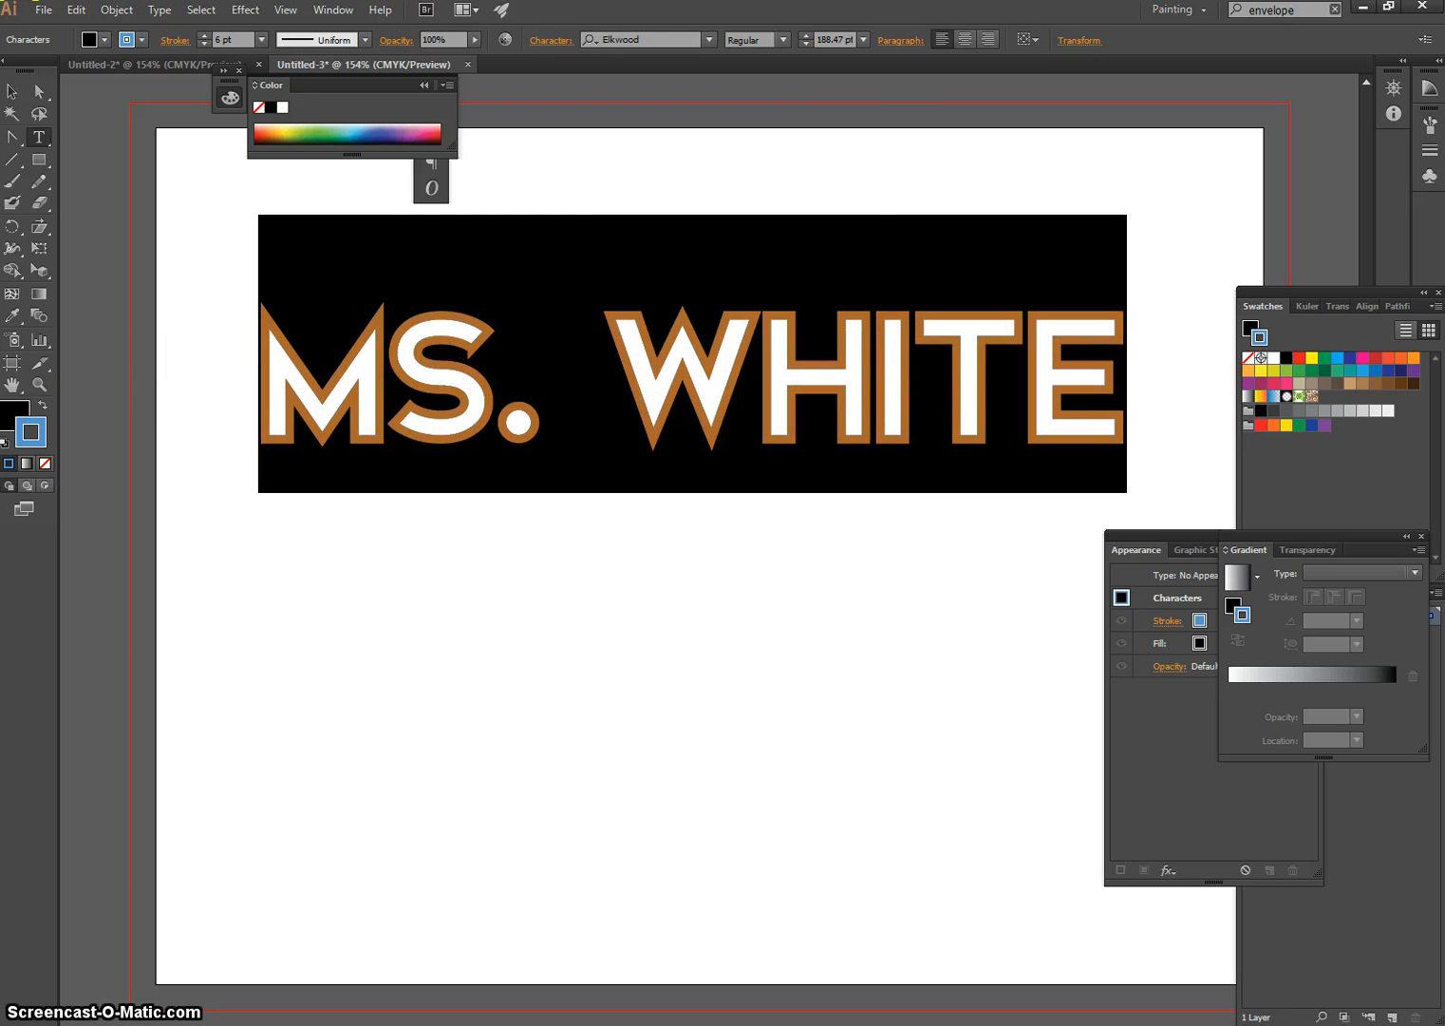
pyautogui.doubleClick(12, 414)
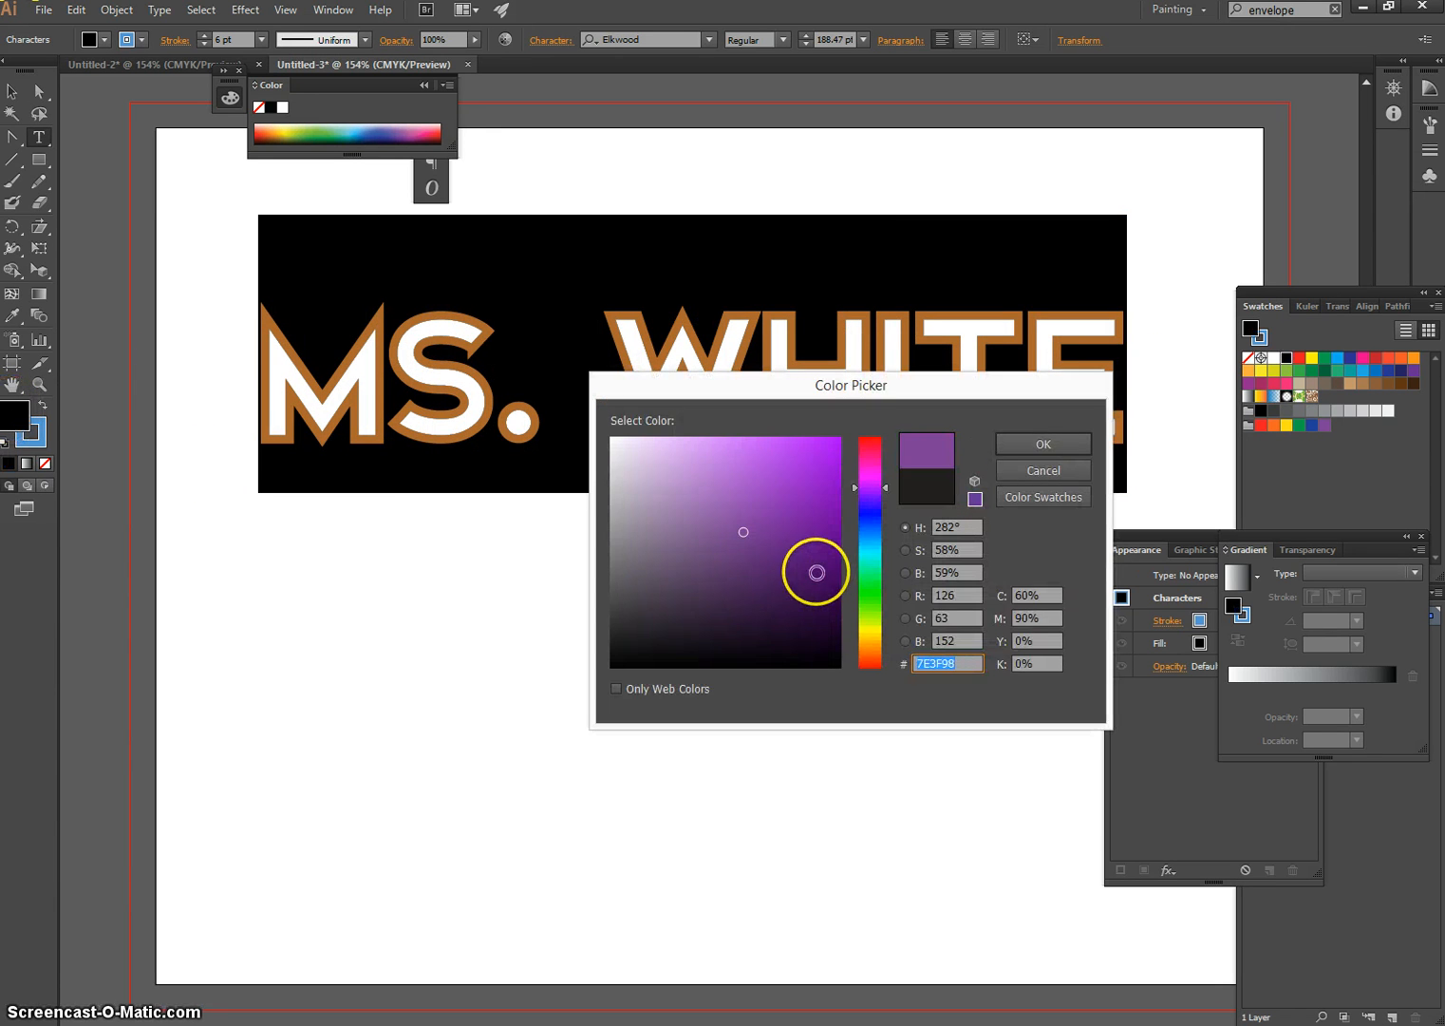
pyautogui.click(813, 572)
pyautogui.click(743, 600)
pyautogui.click(780, 581)
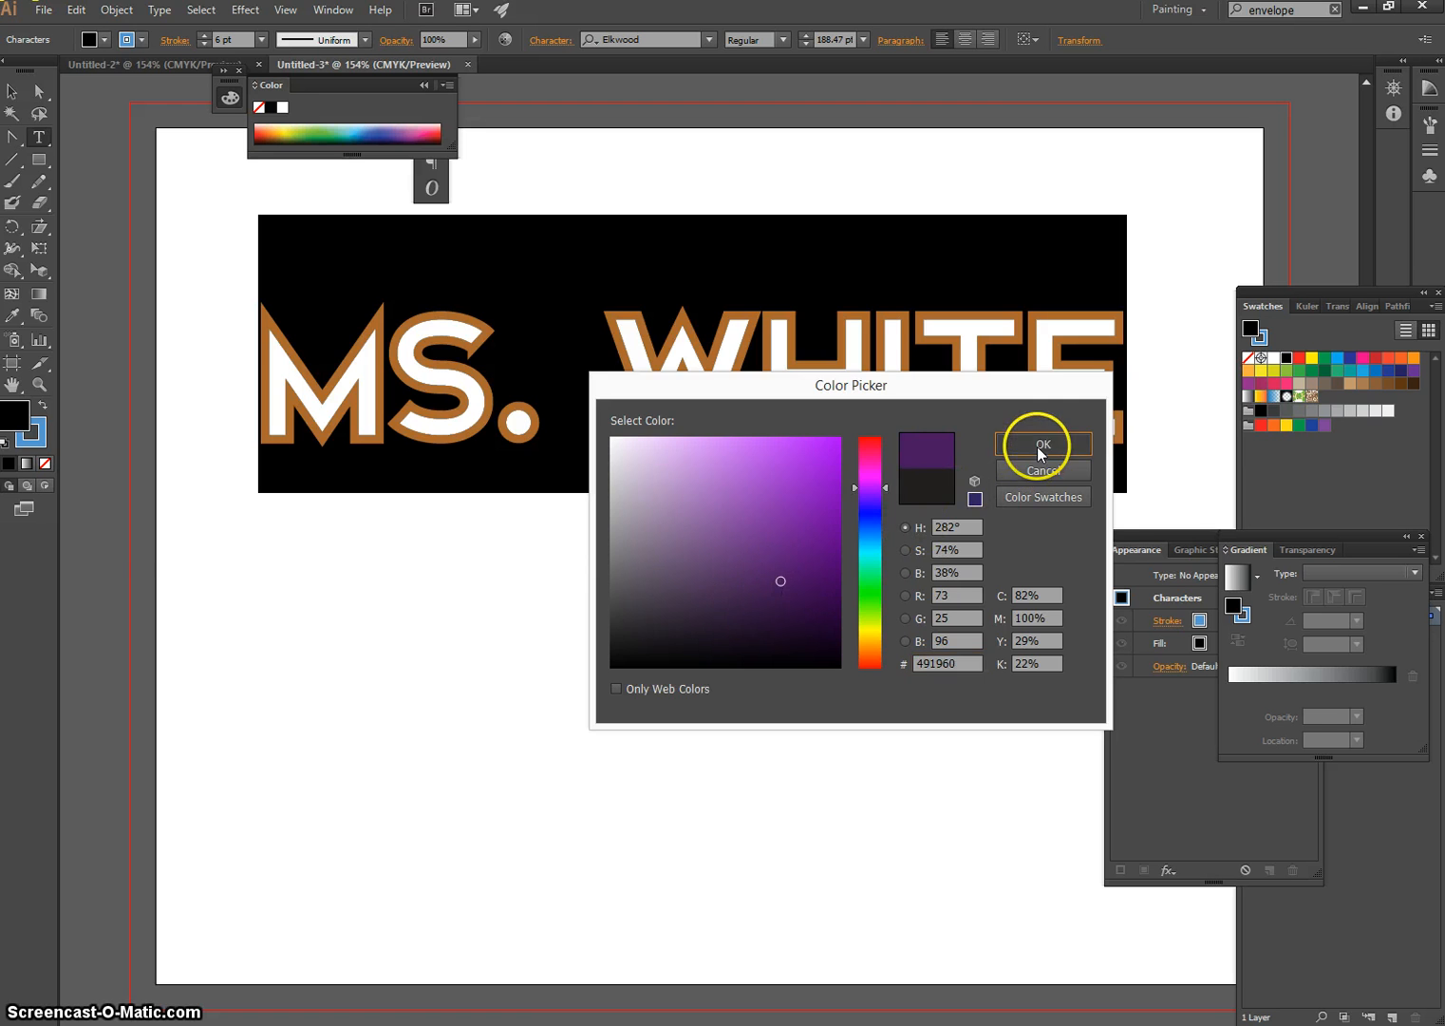
pyautogui.click(1041, 454)
pyautogui.click(764, 535)
# Reselect the entire name text and open the Decorative Legacy pattern library from the swatch libraries
pyautogui.moveTo(1148, 393); pyautogui.dragTo(287, 410)
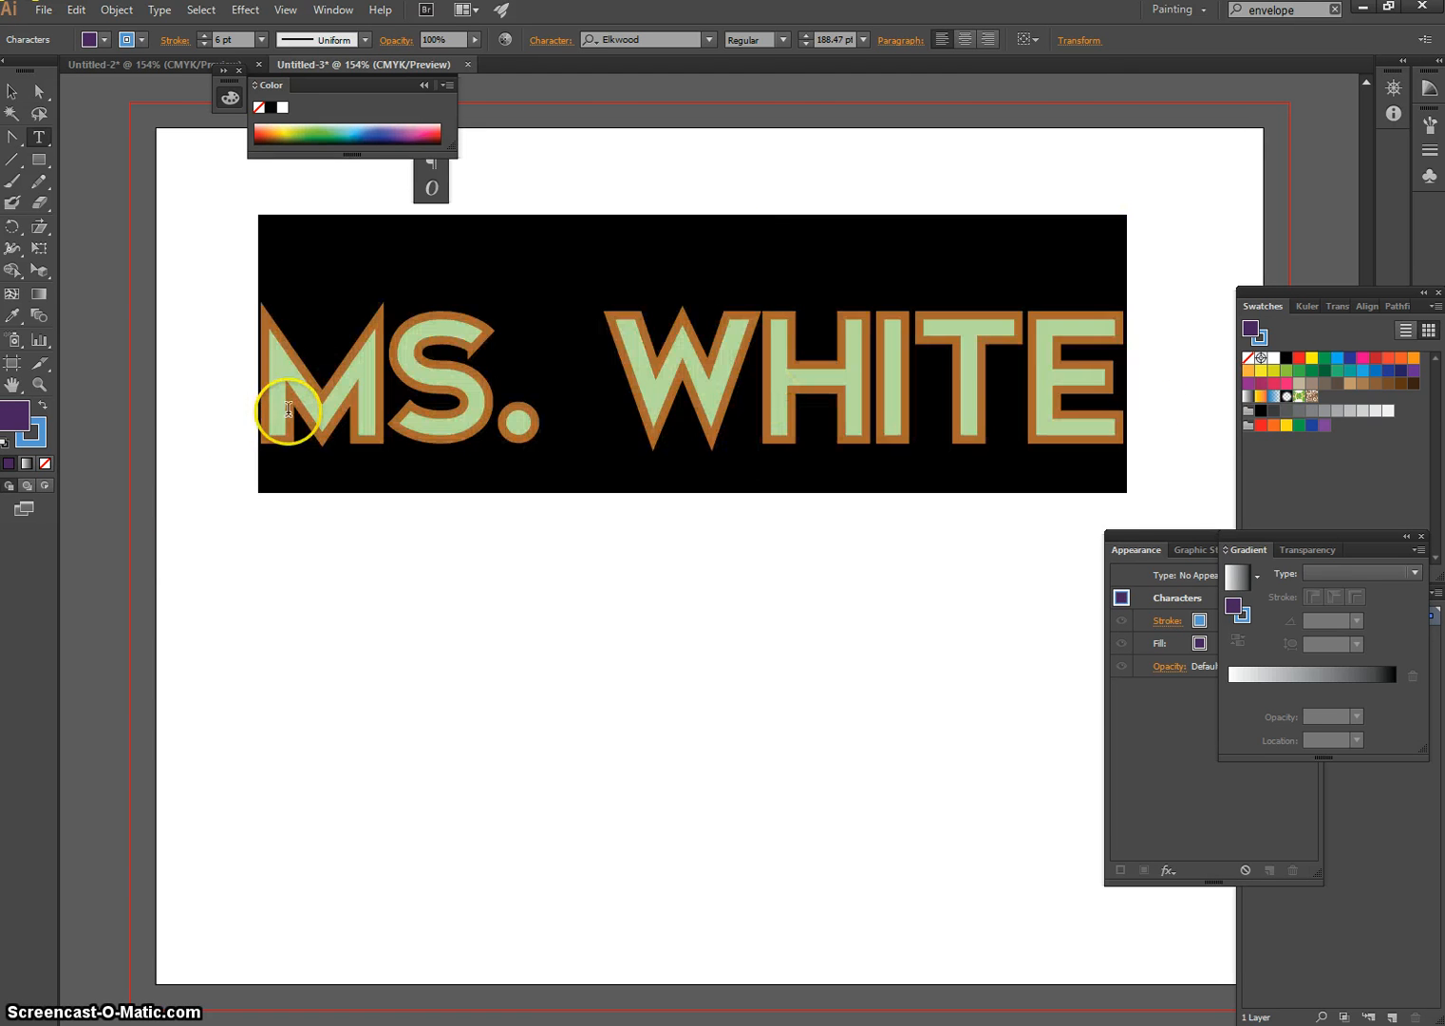
pyautogui.moveTo(1342, 292); pyautogui.dragTo(1211, 190)
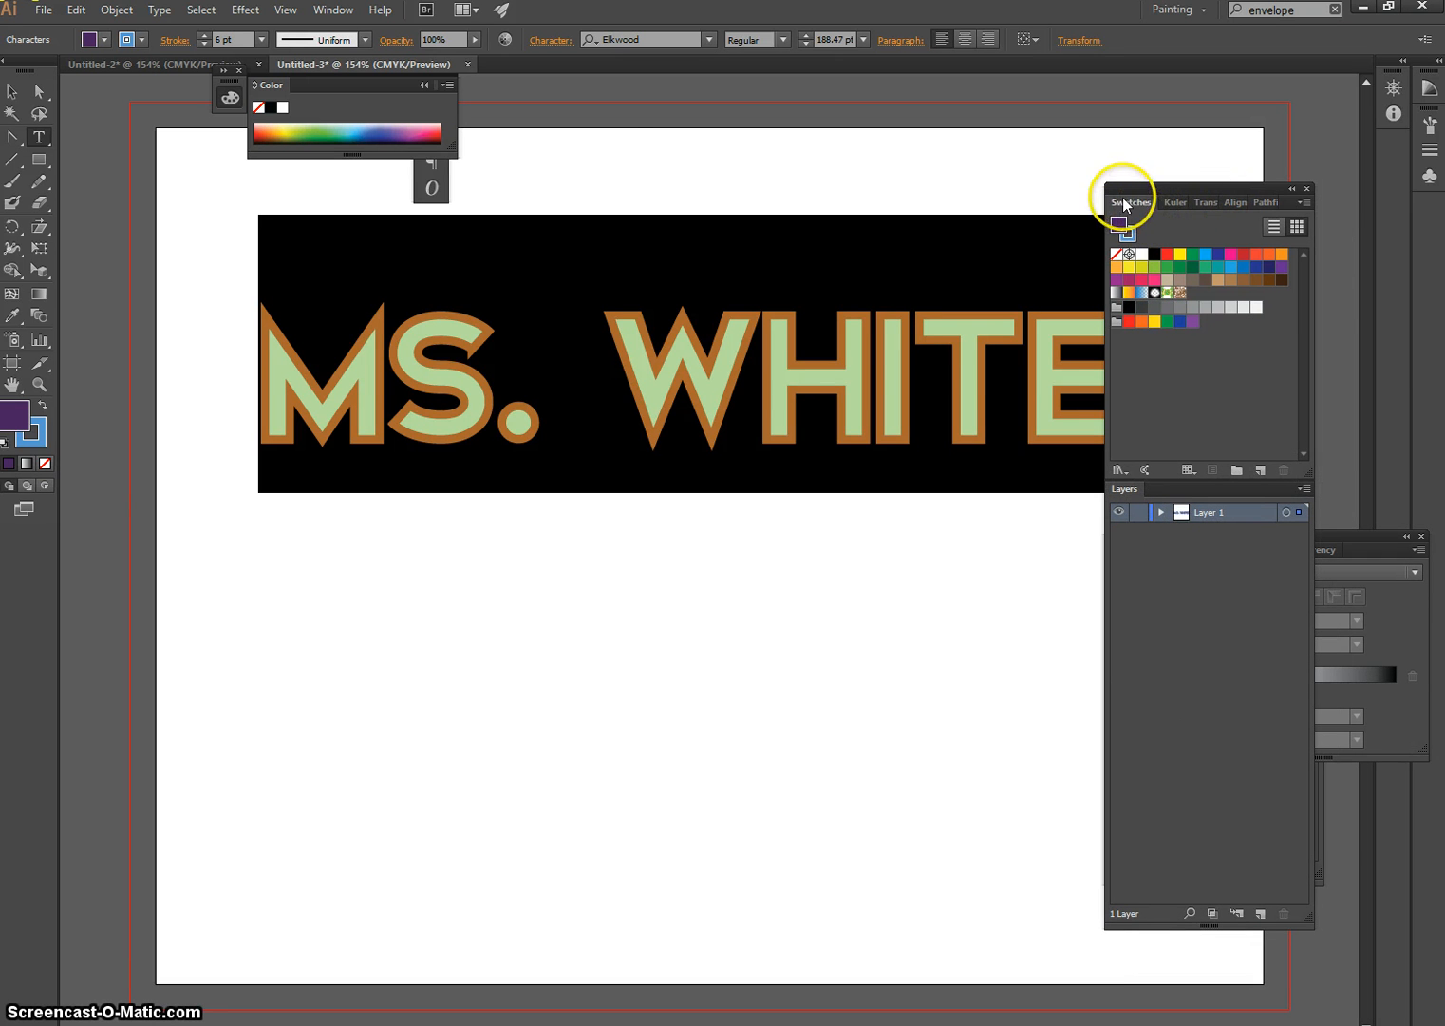
pyautogui.click(323, 10)
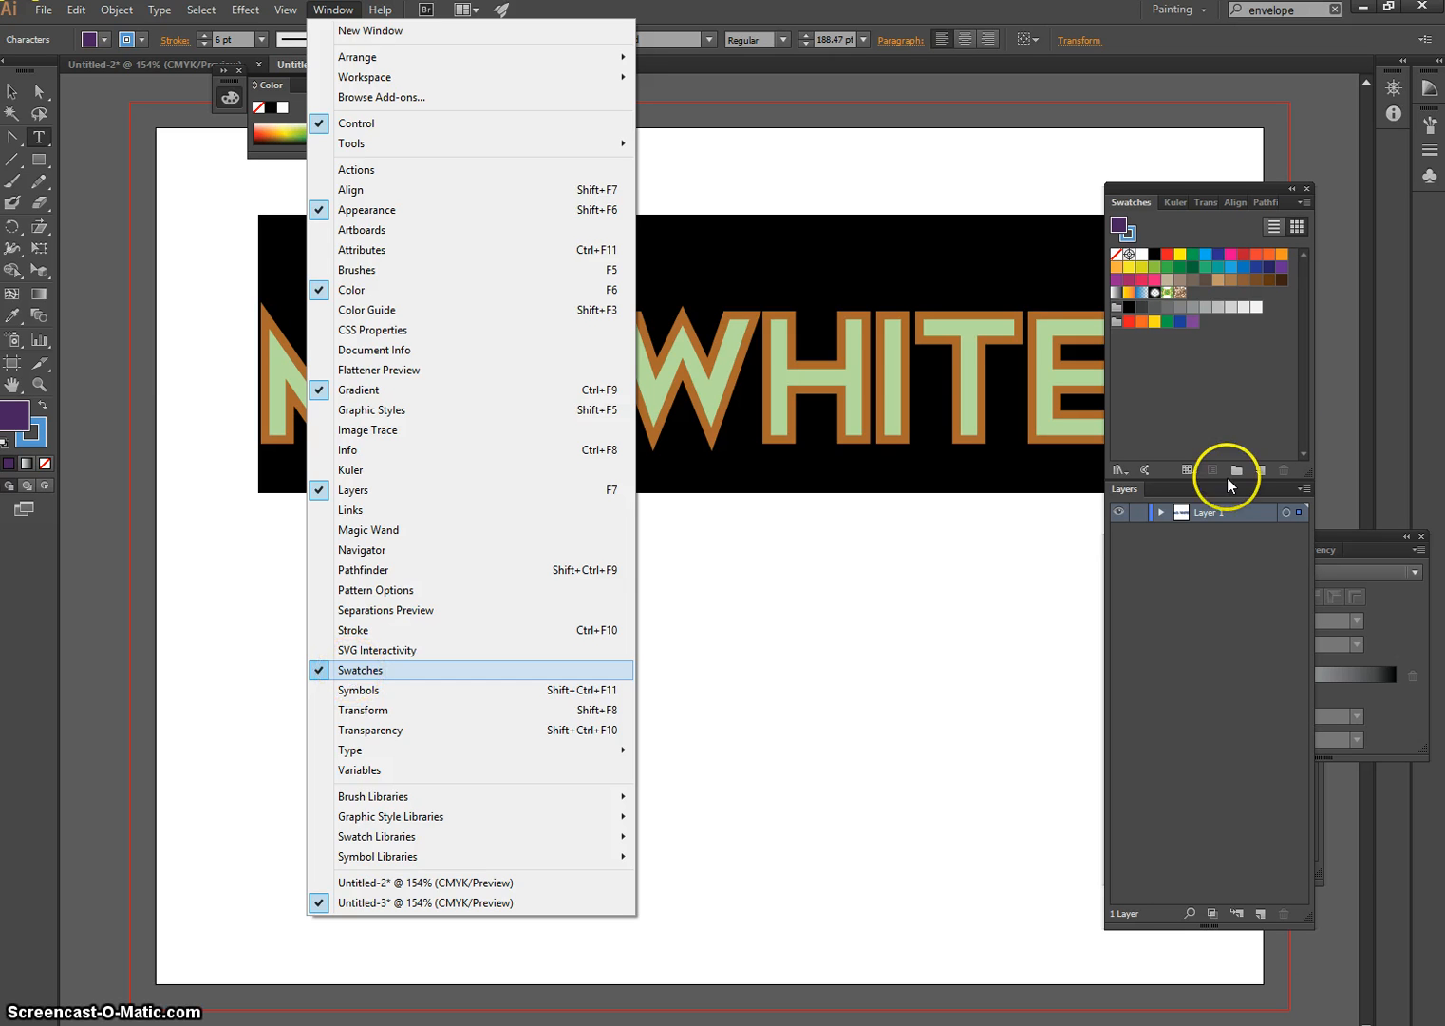
pyautogui.click(1165, 437)
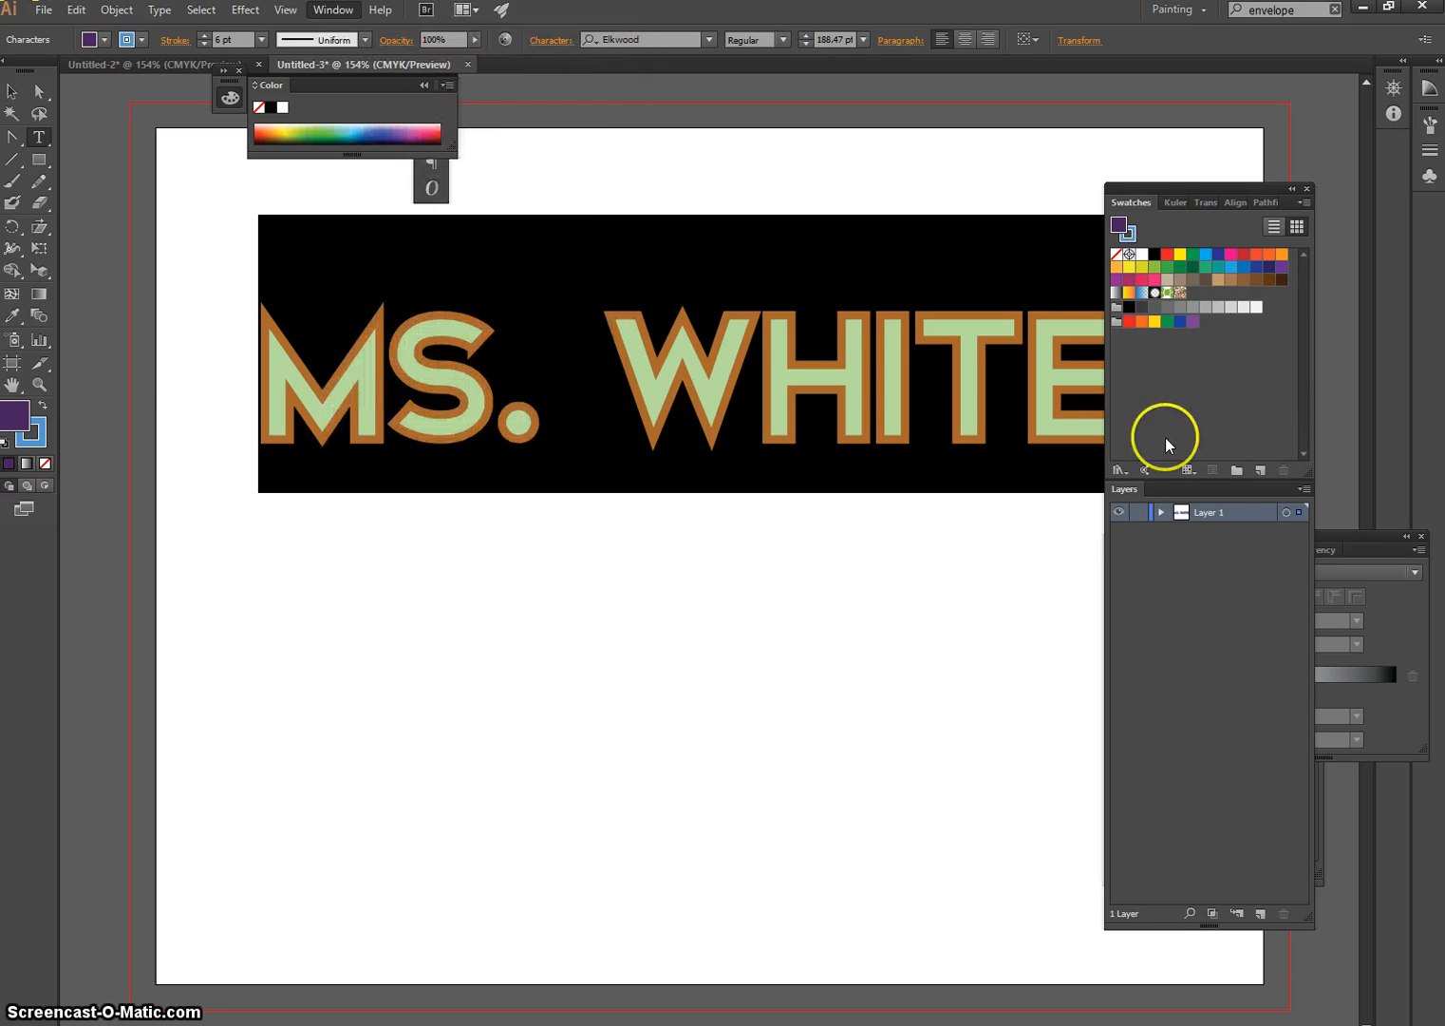
pyautogui.click(1121, 469)
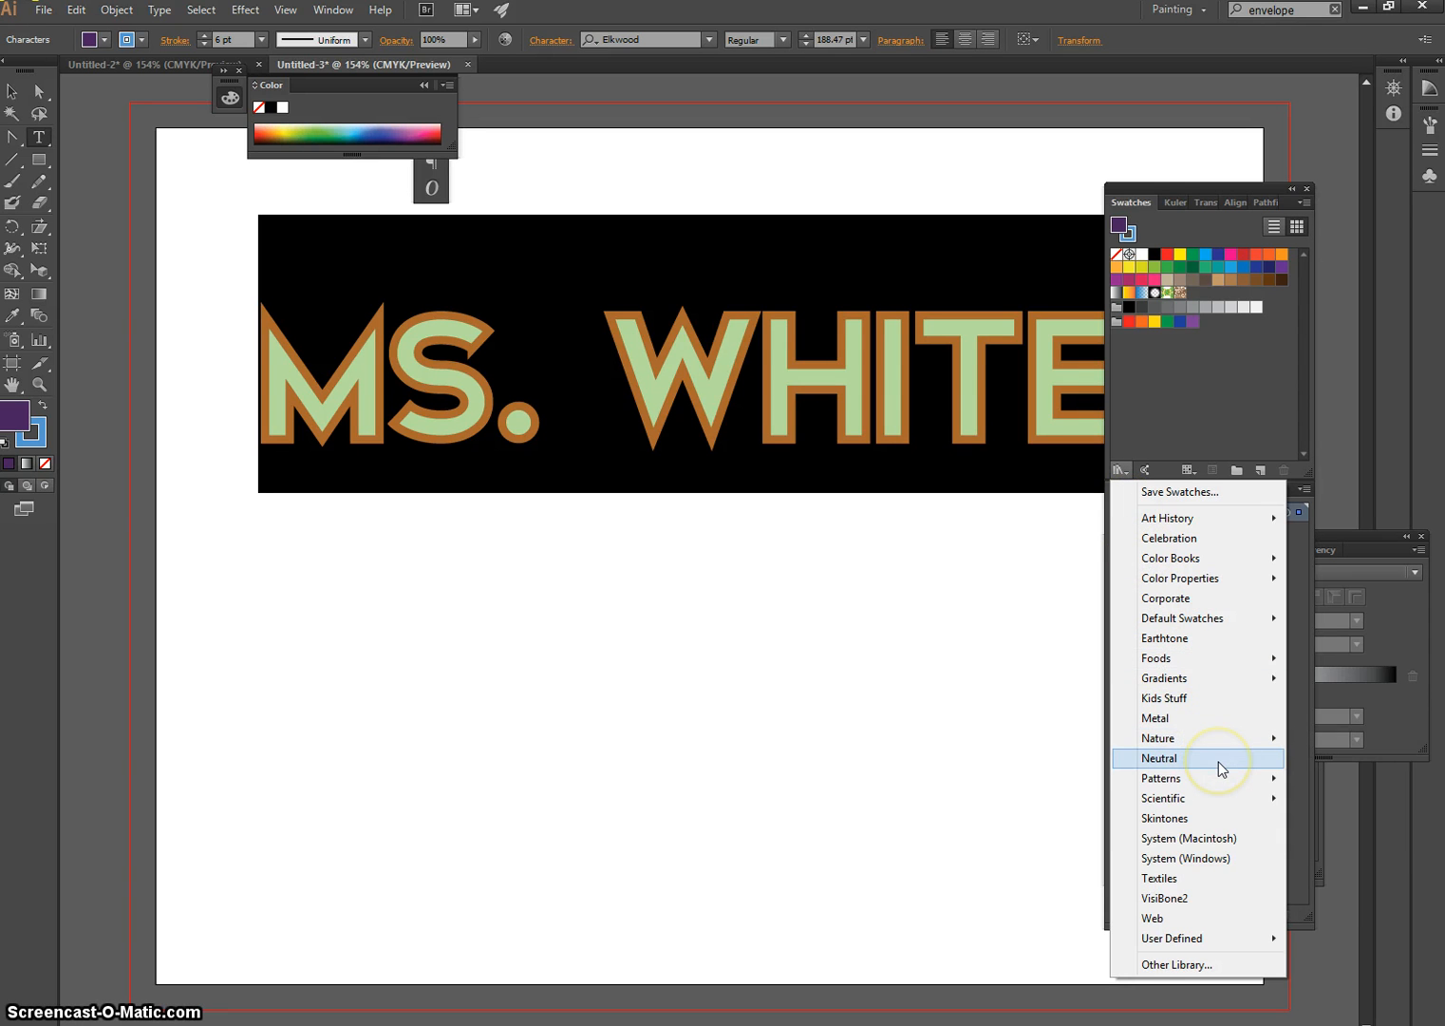
pyautogui.moveTo(1221, 584)
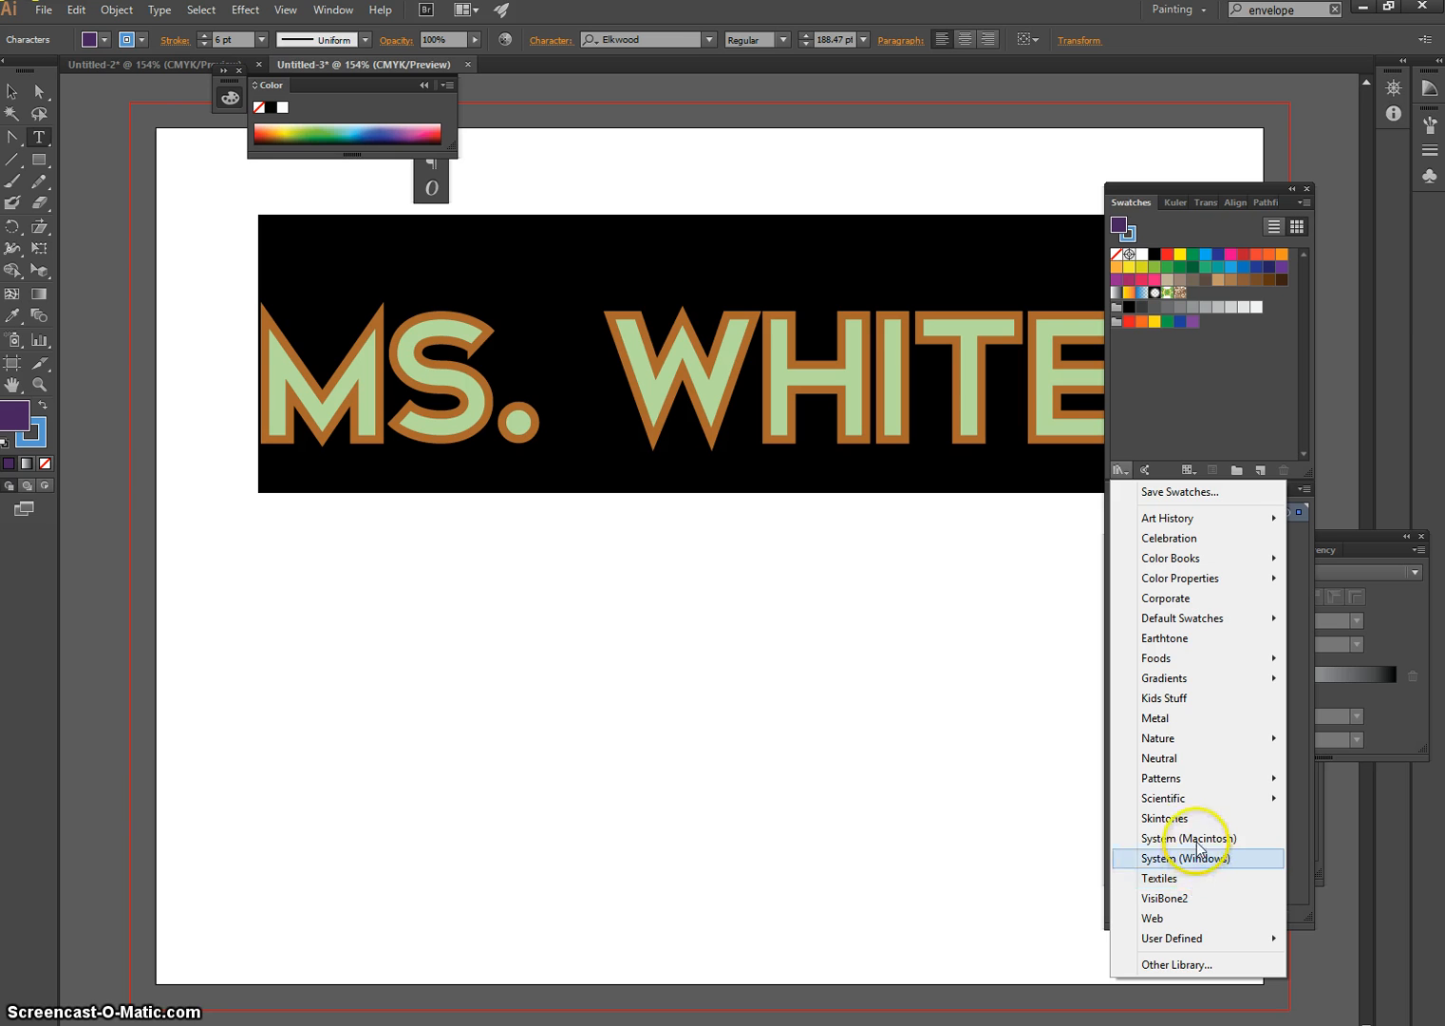
pyautogui.moveTo(1204, 781)
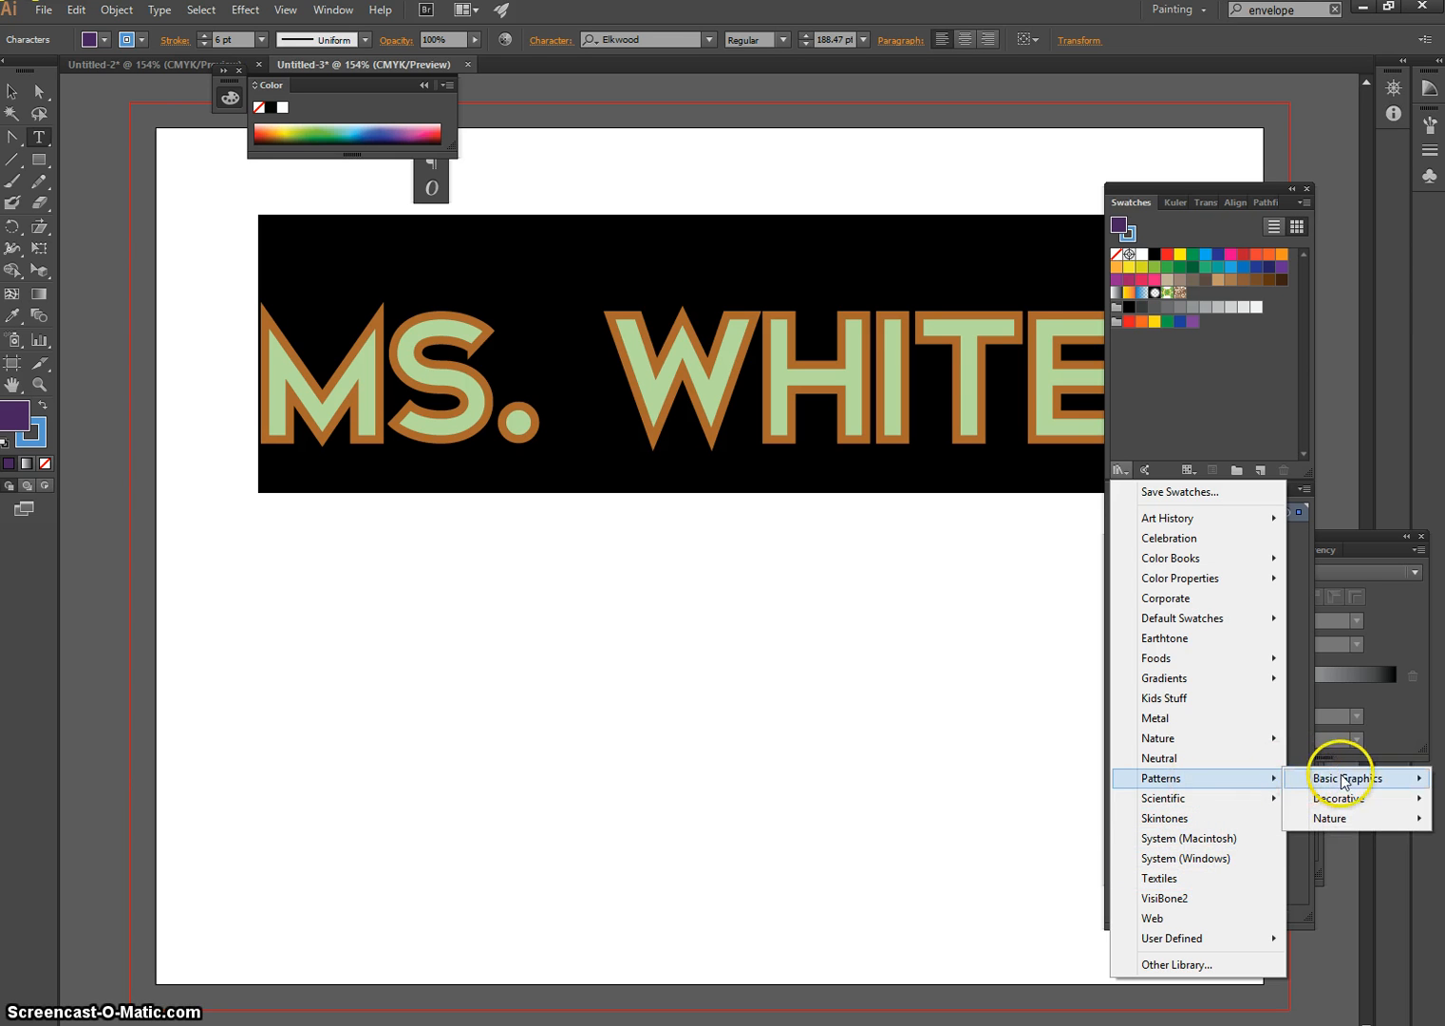
pyautogui.moveTo(1345, 782)
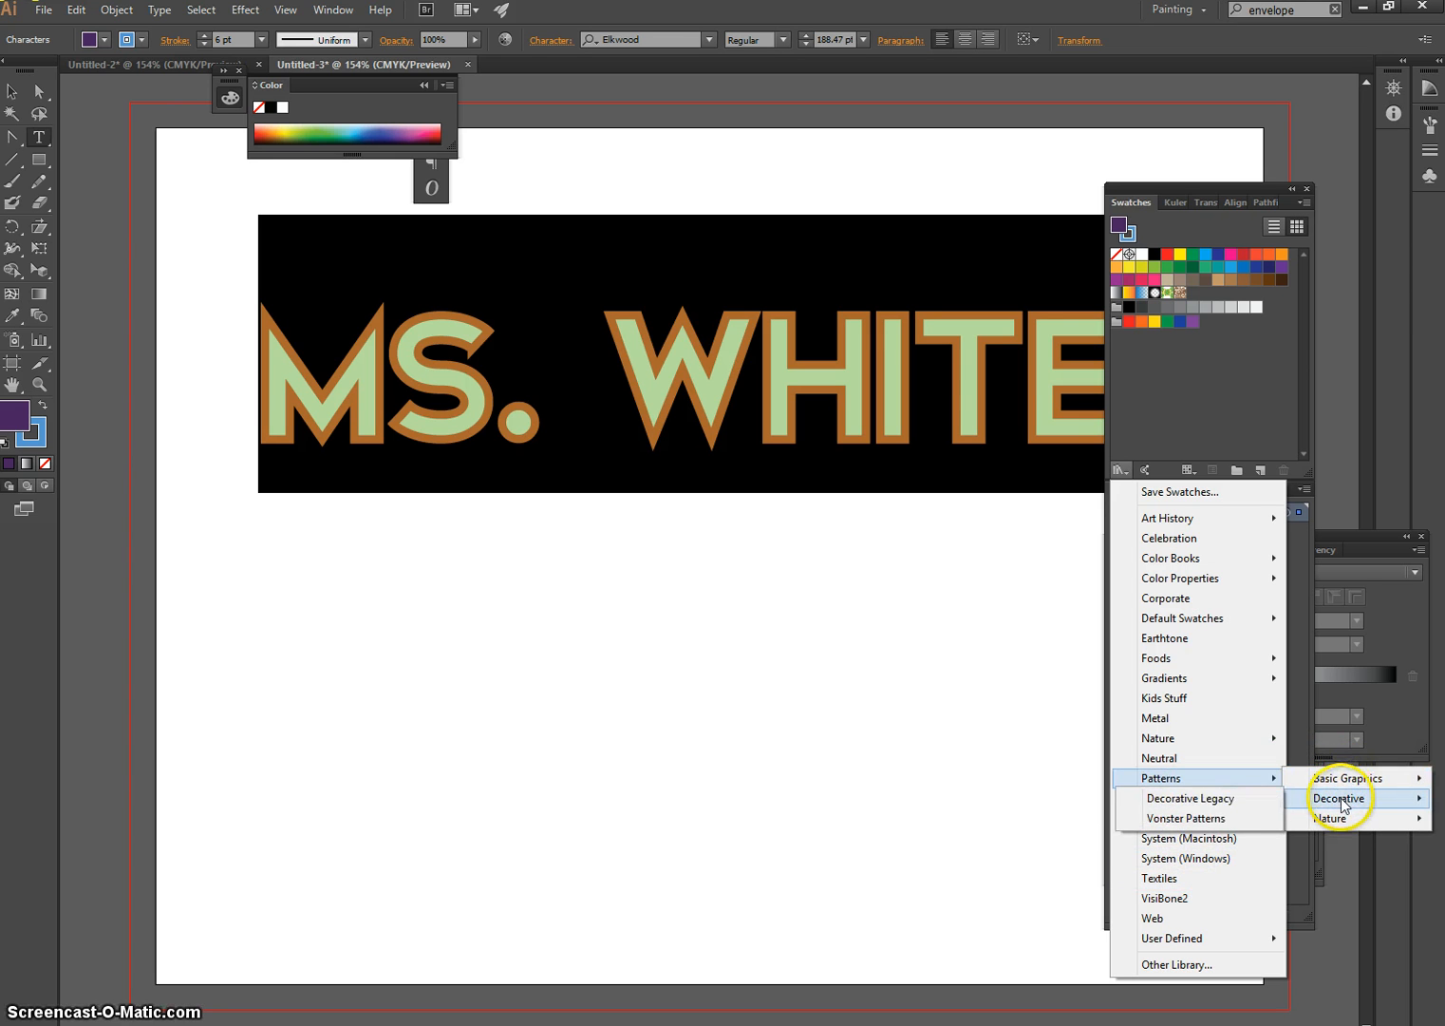
pyautogui.click(1195, 799)
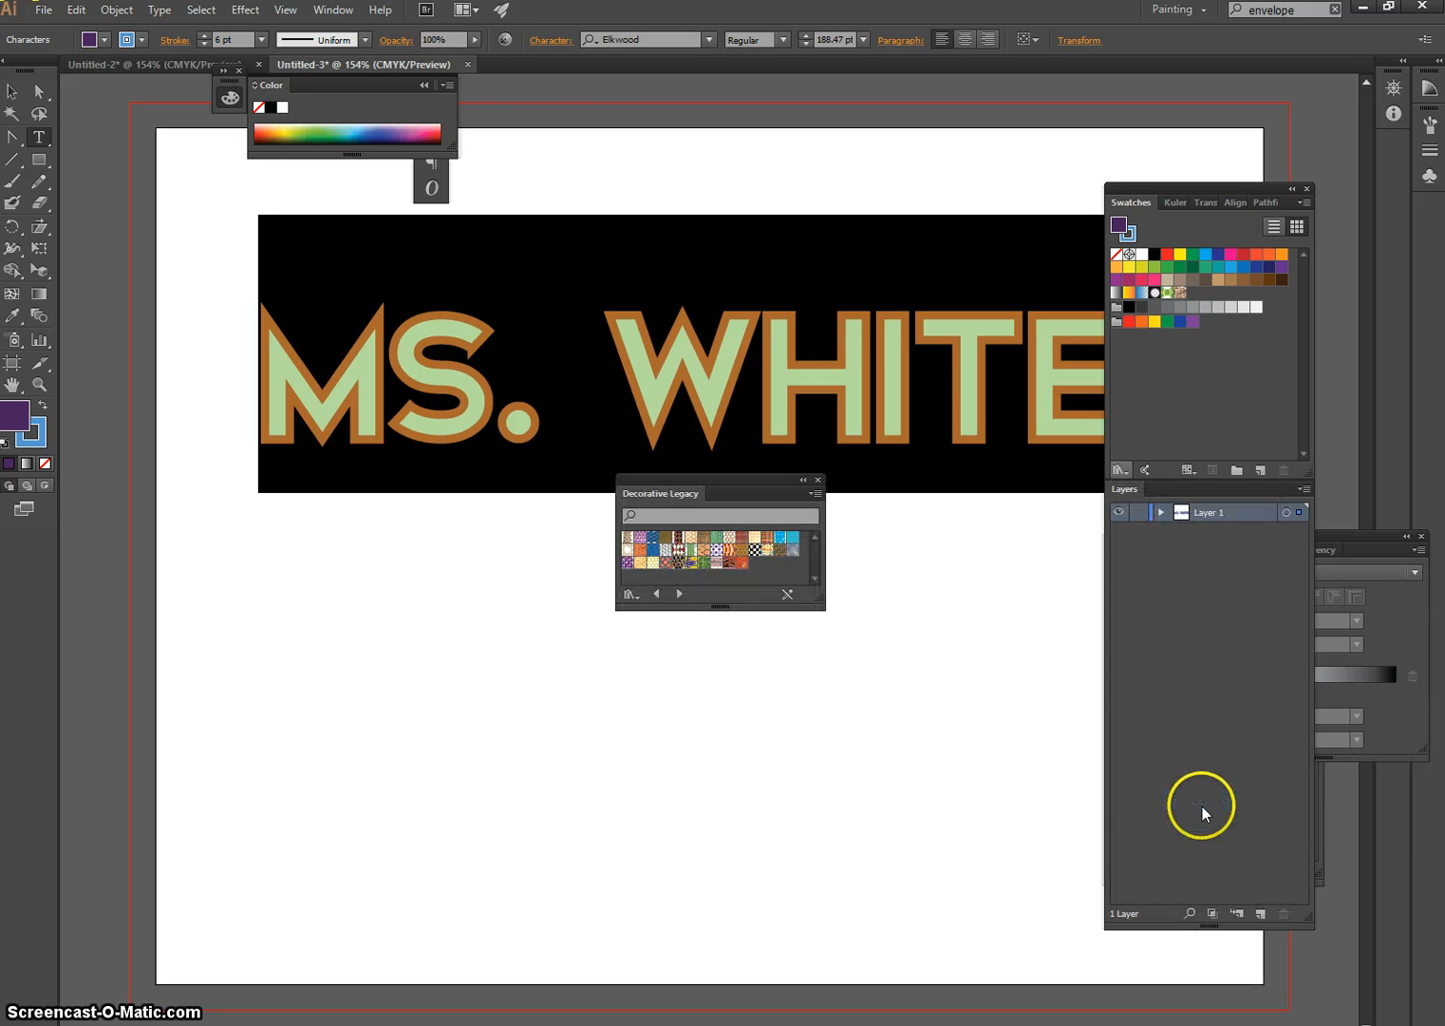
# Fill the name text with the purple Decorative Legacy pattern, collapse the library, and clear the floating palettes away from the text
pyautogui.click(641, 541)
pyautogui.click(803, 481)
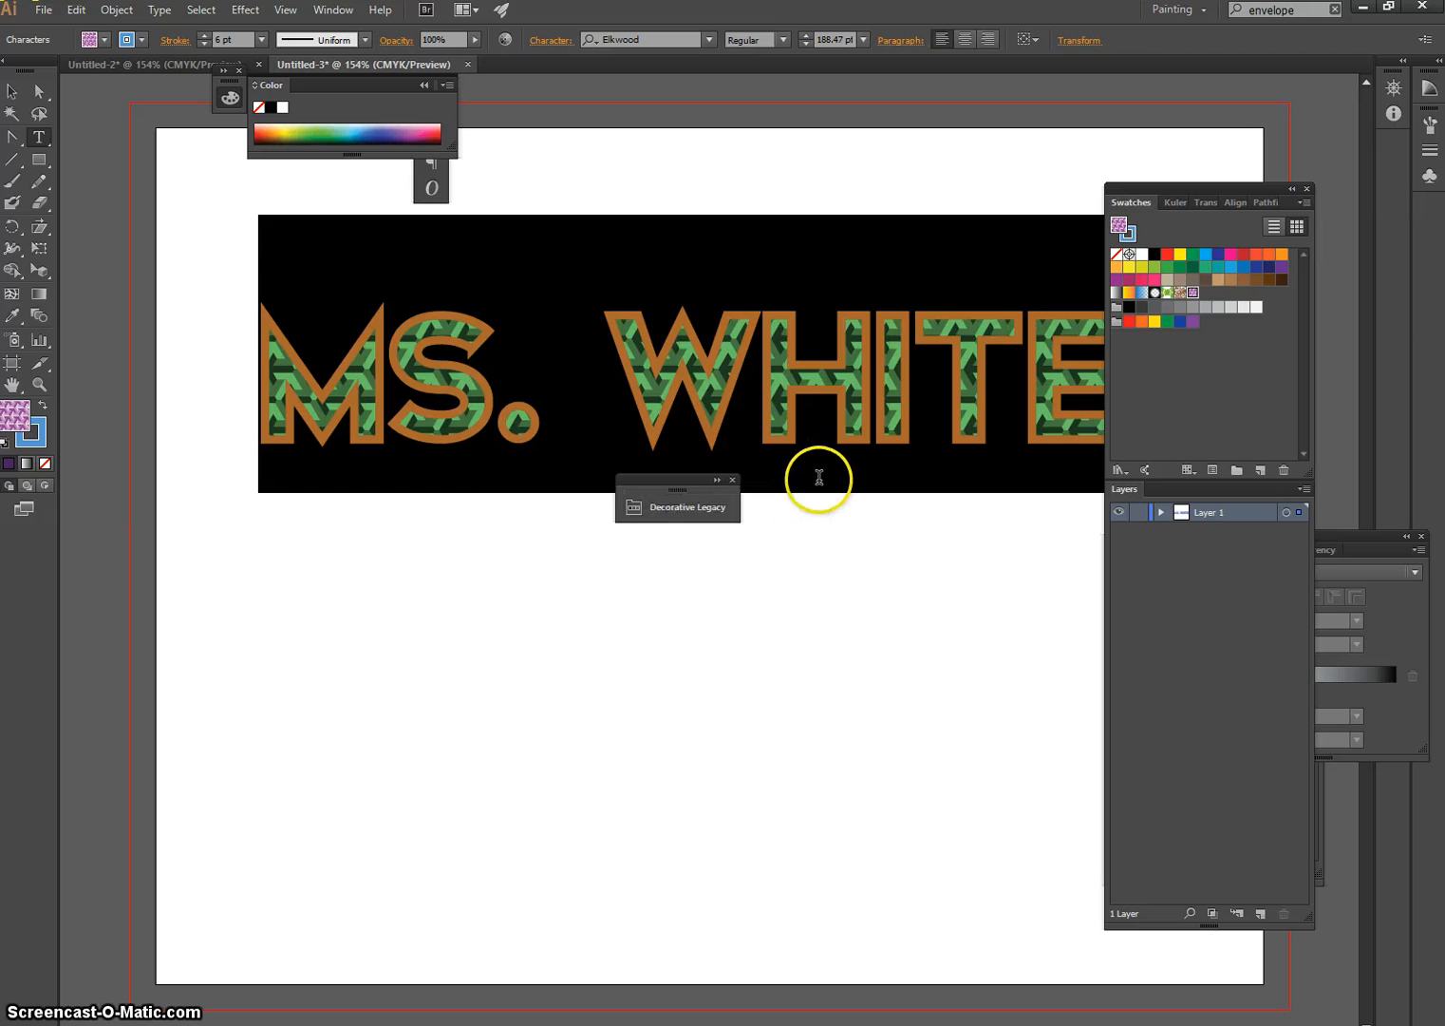
pyautogui.moveTo(655, 484); pyautogui.dragTo(656, 614)
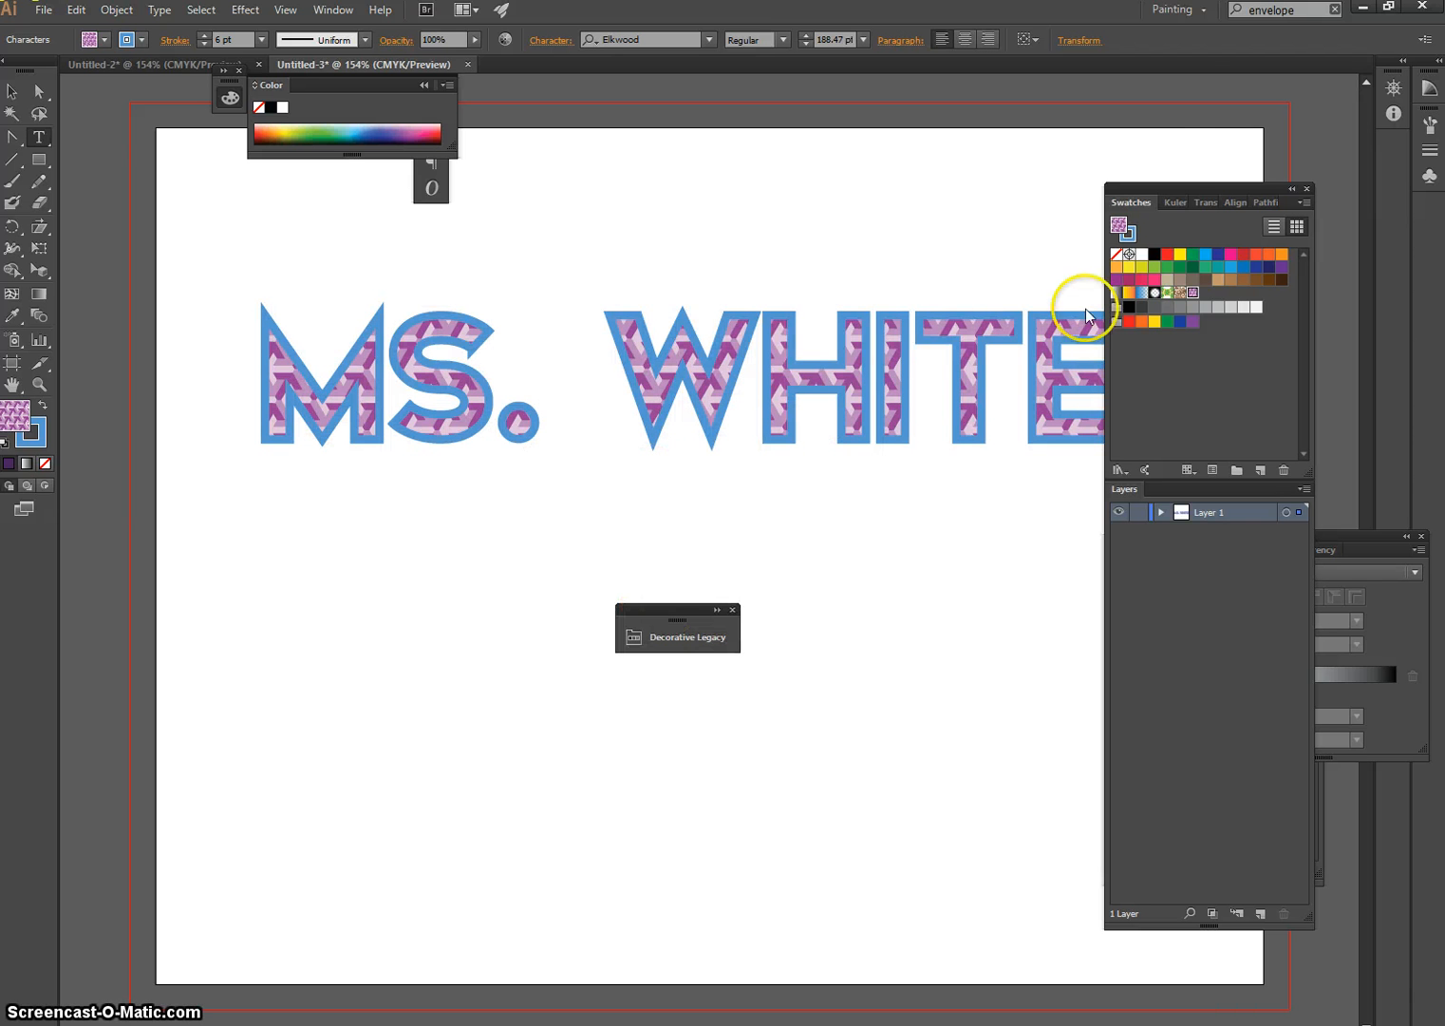
pyautogui.moveTo(1173, 187); pyautogui.dragTo(1252, 217)
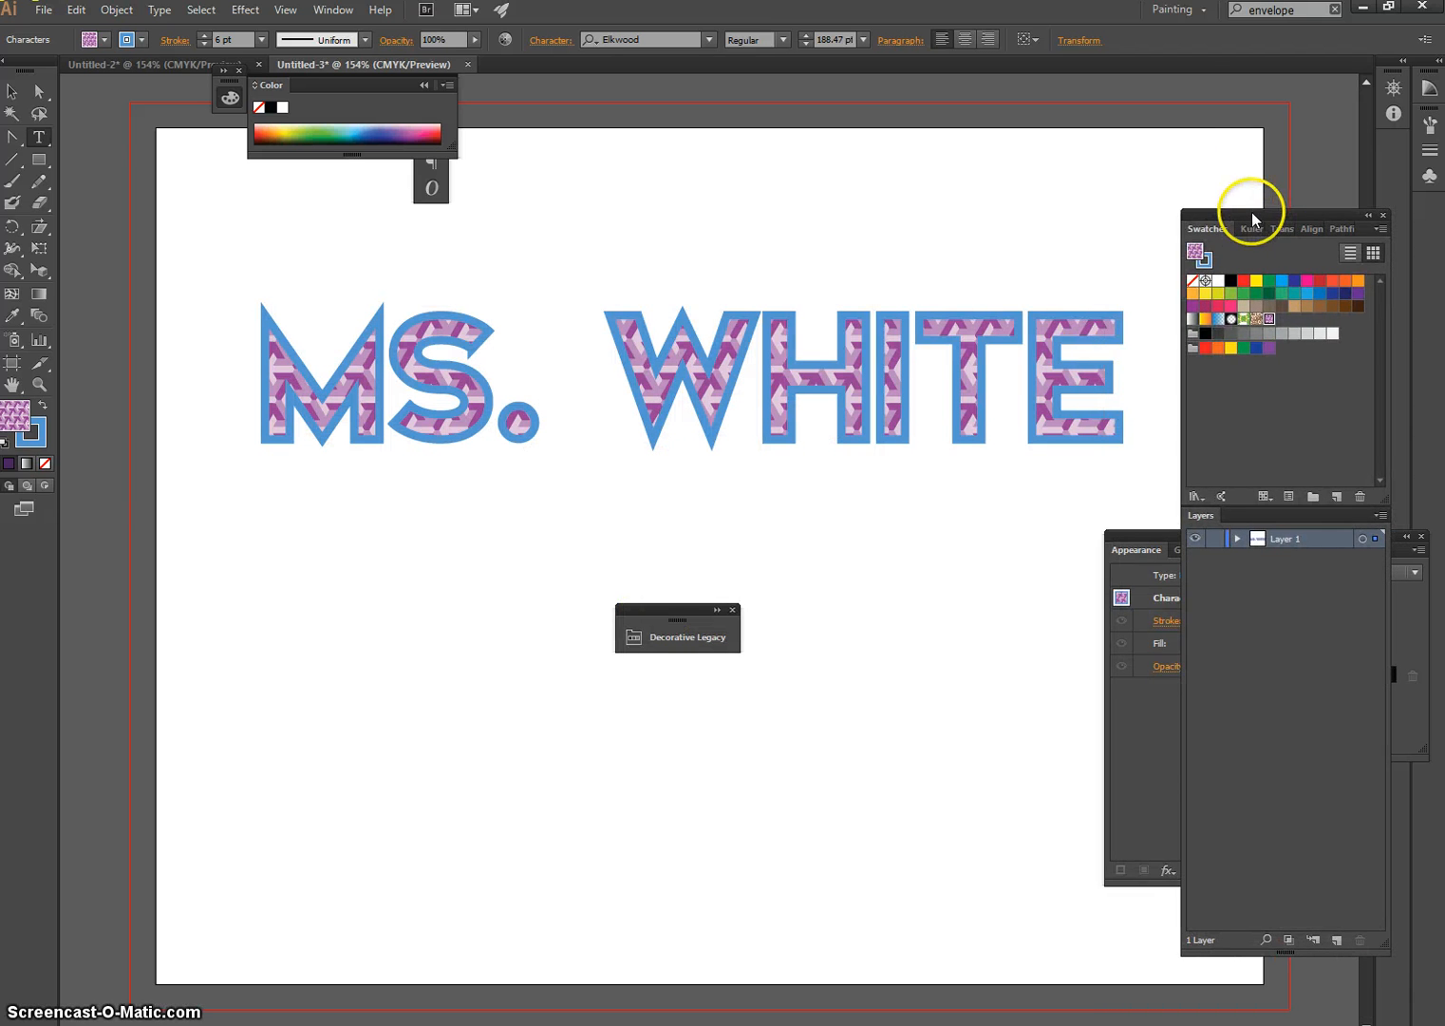
pyautogui.click(1118, 413)
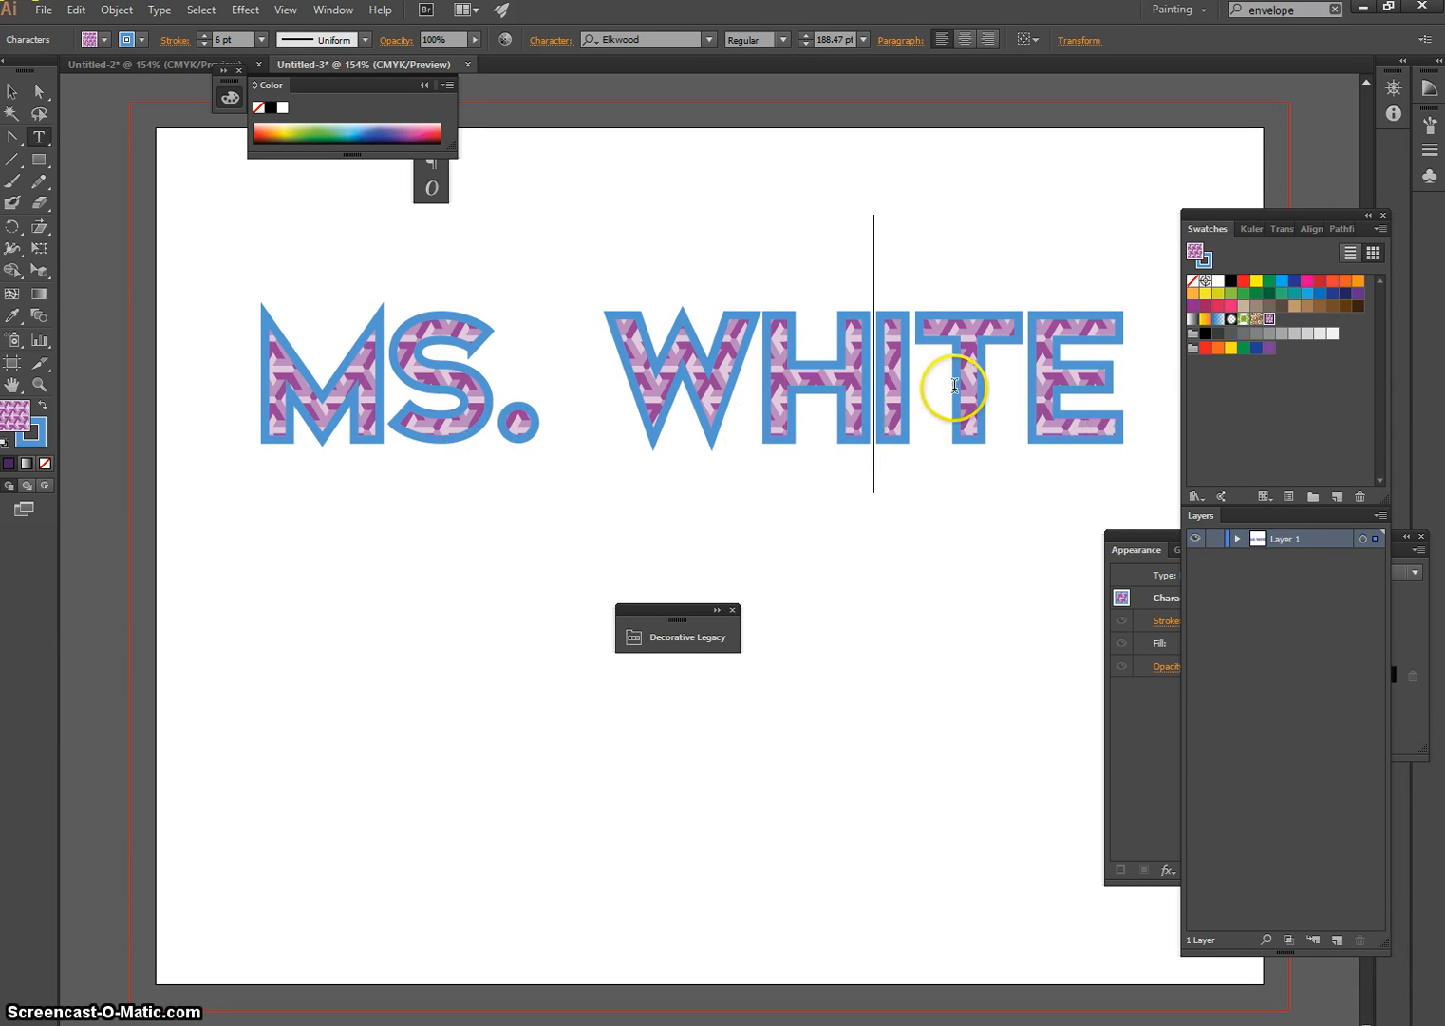
pyautogui.click(771, 401)
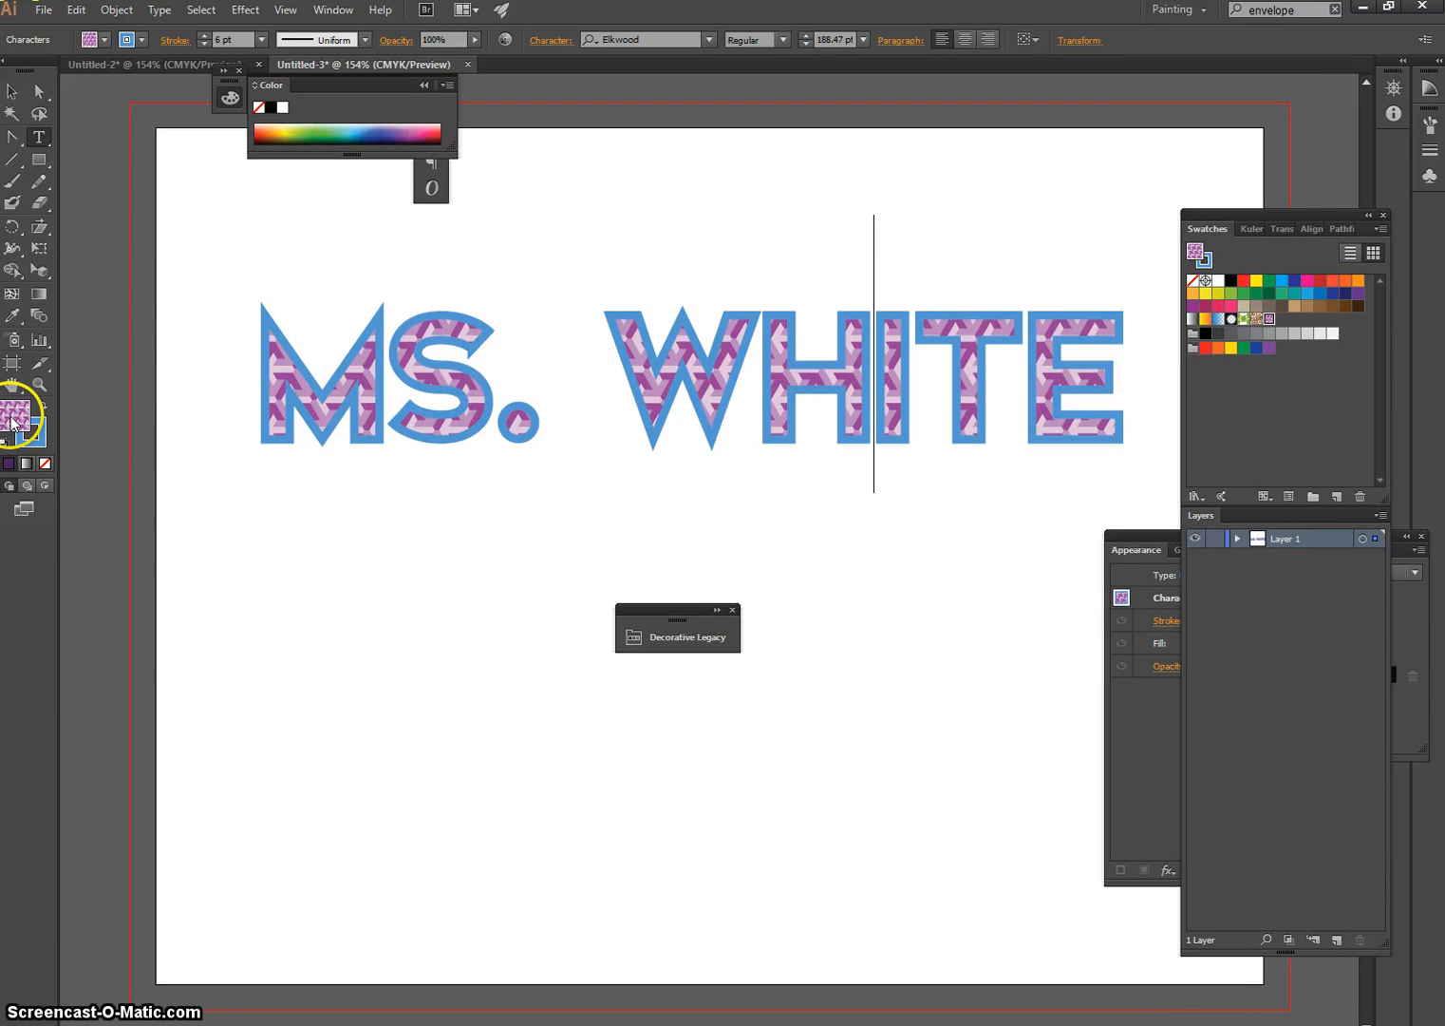
pyautogui.click(28, 438)
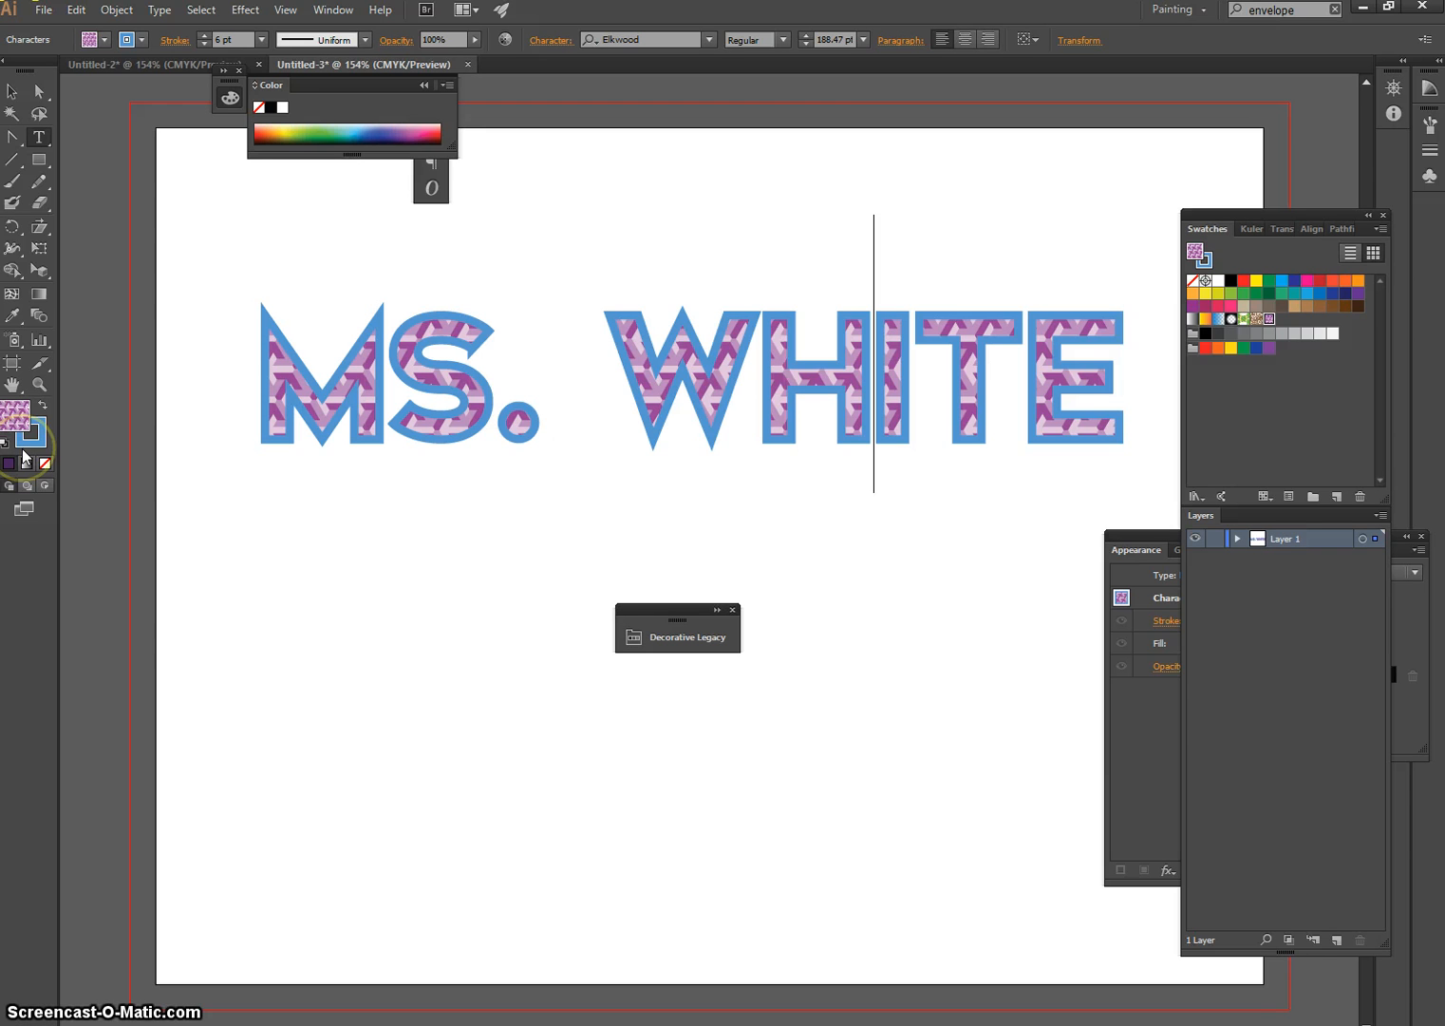
# Try the Type on a Path and Pencil tools, remove the fill from the still selected name text, and undo that removal
pyautogui.click(40, 145)
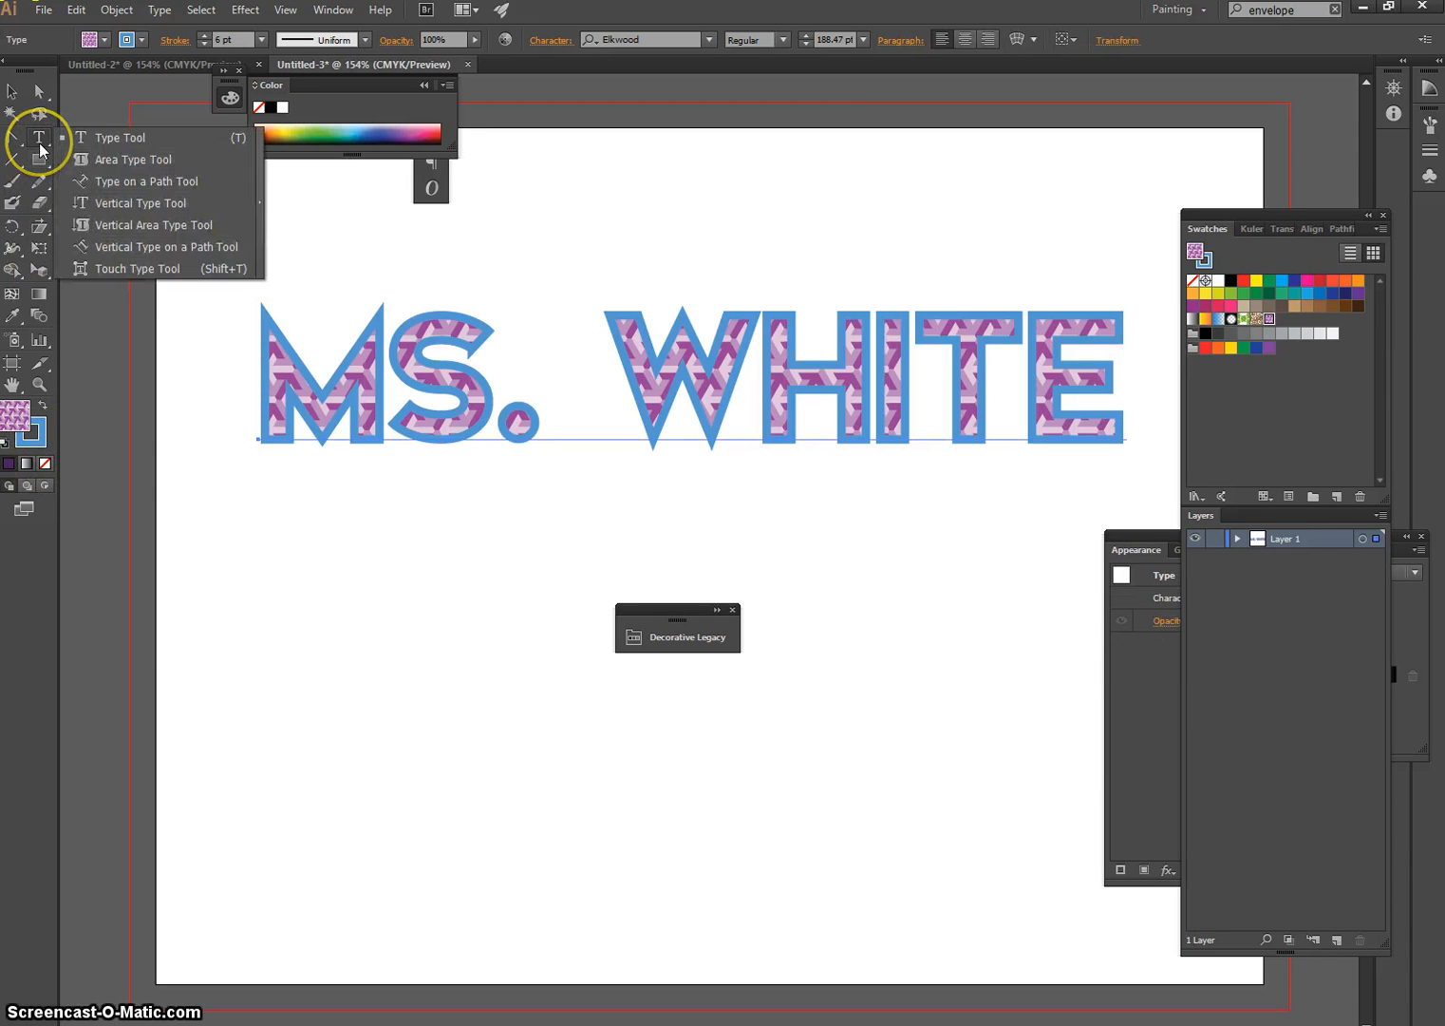
pyautogui.click(116, 185)
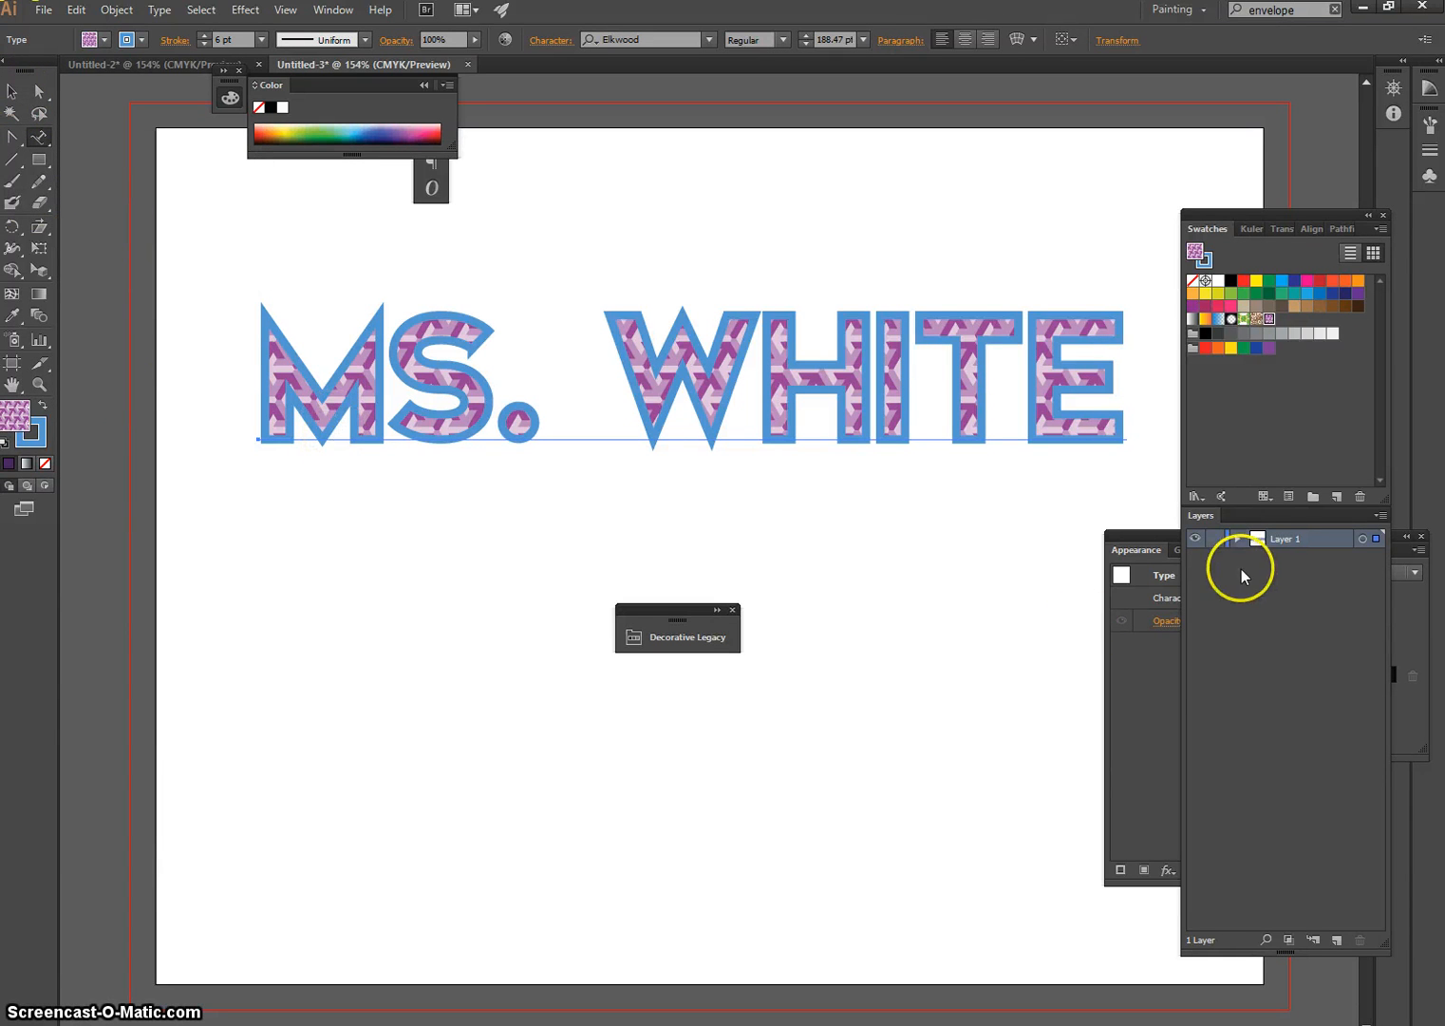
pyautogui.click(40, 181)
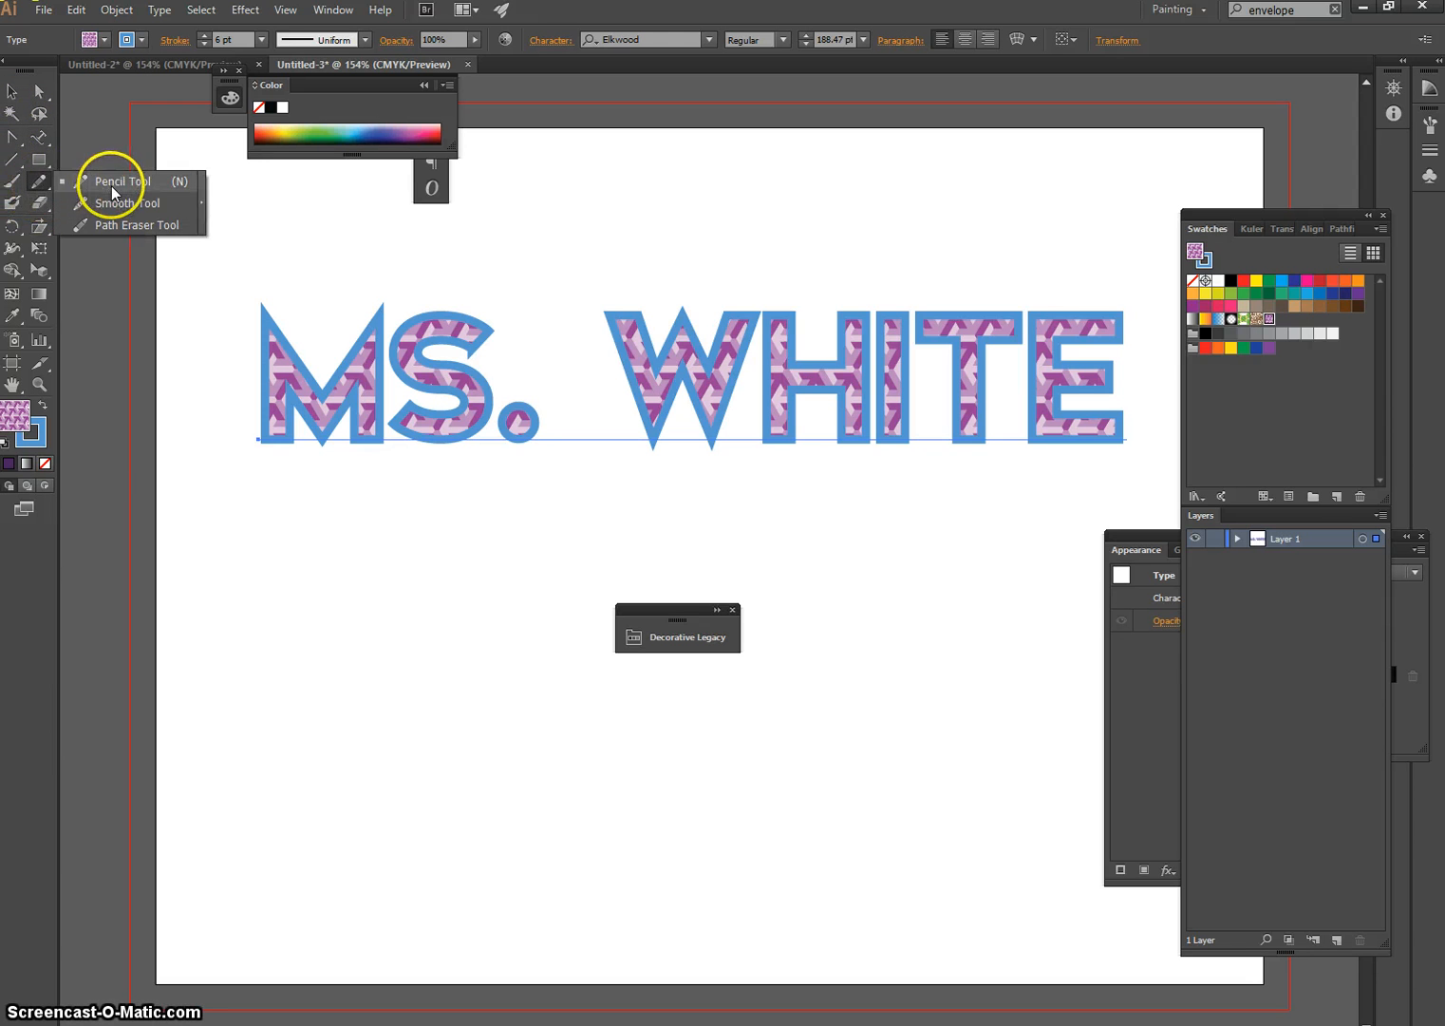
pyautogui.click(111, 186)
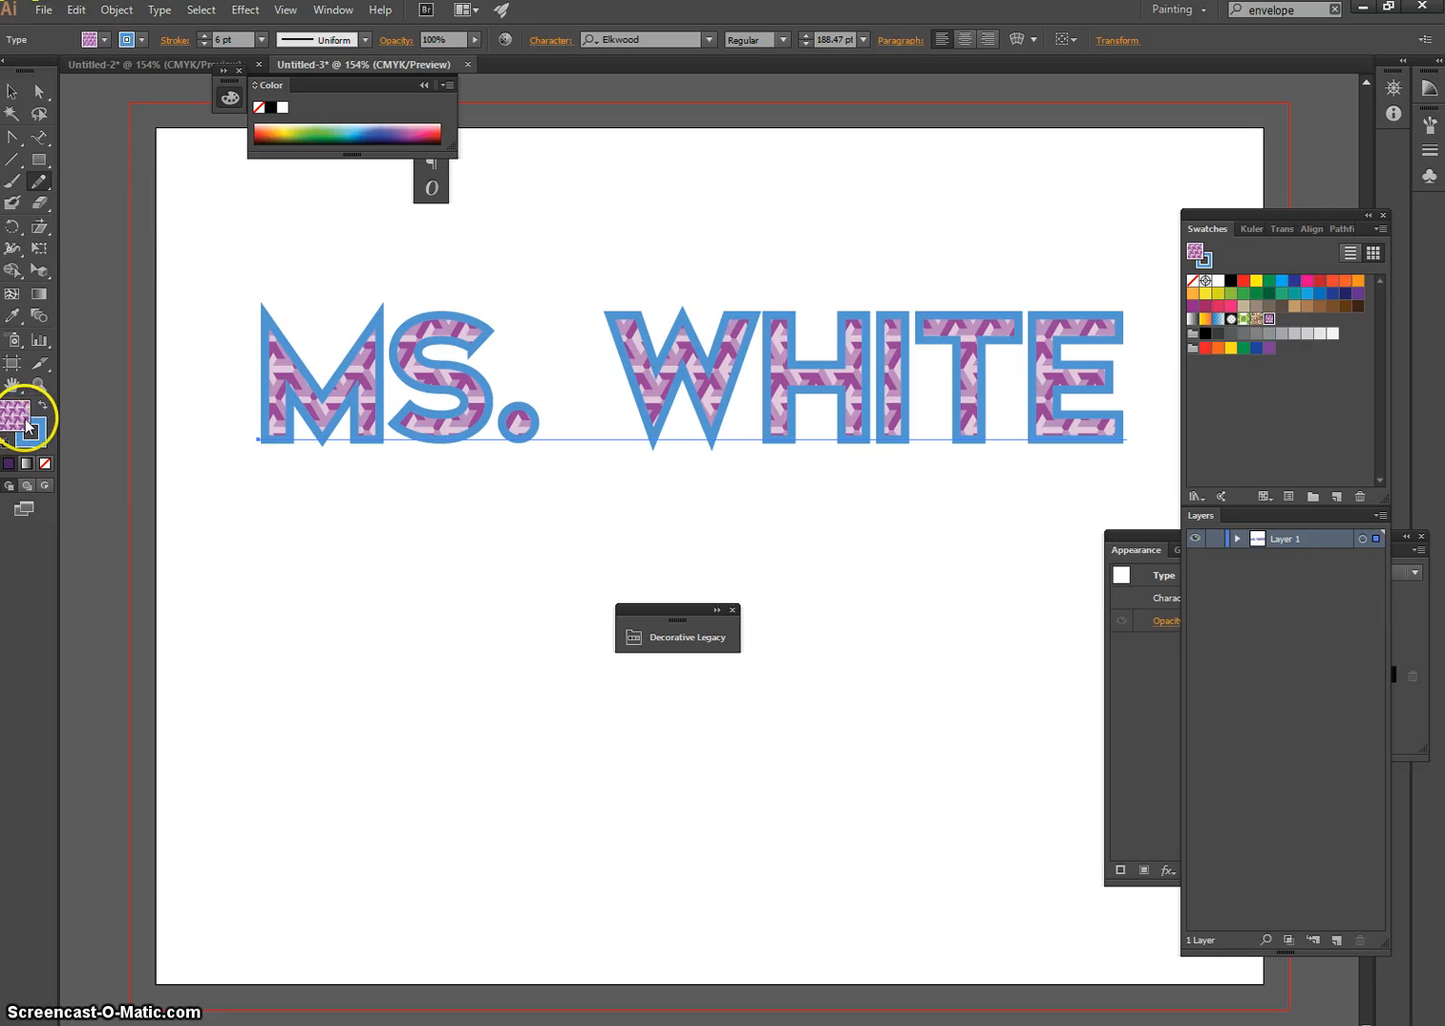
pyautogui.click(38, 447)
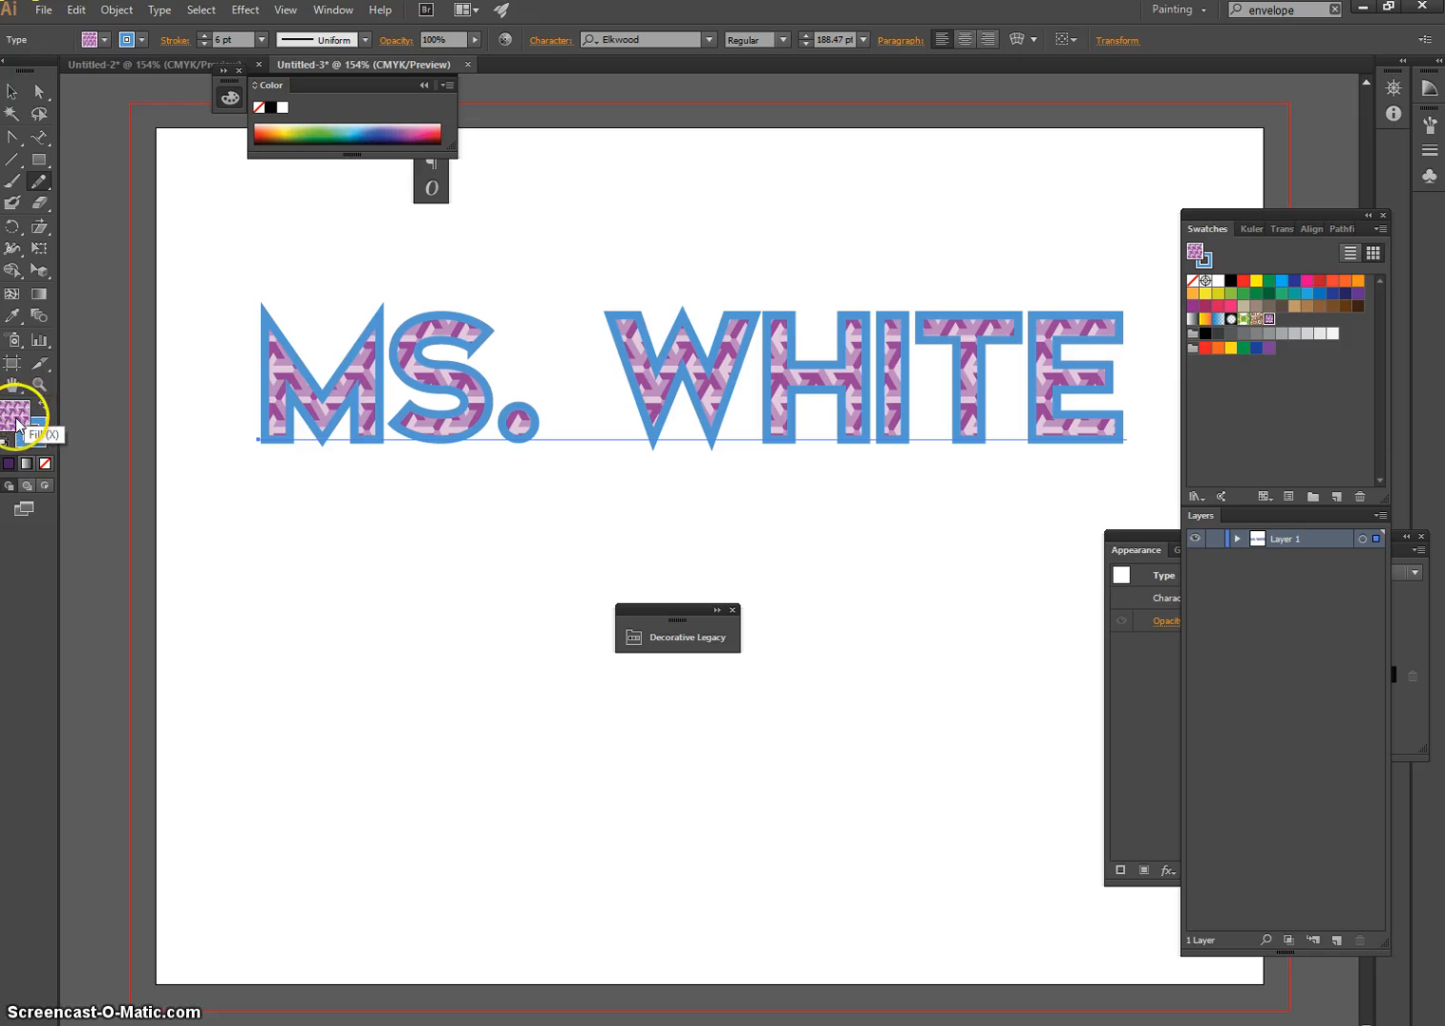
pyautogui.click(45, 465)
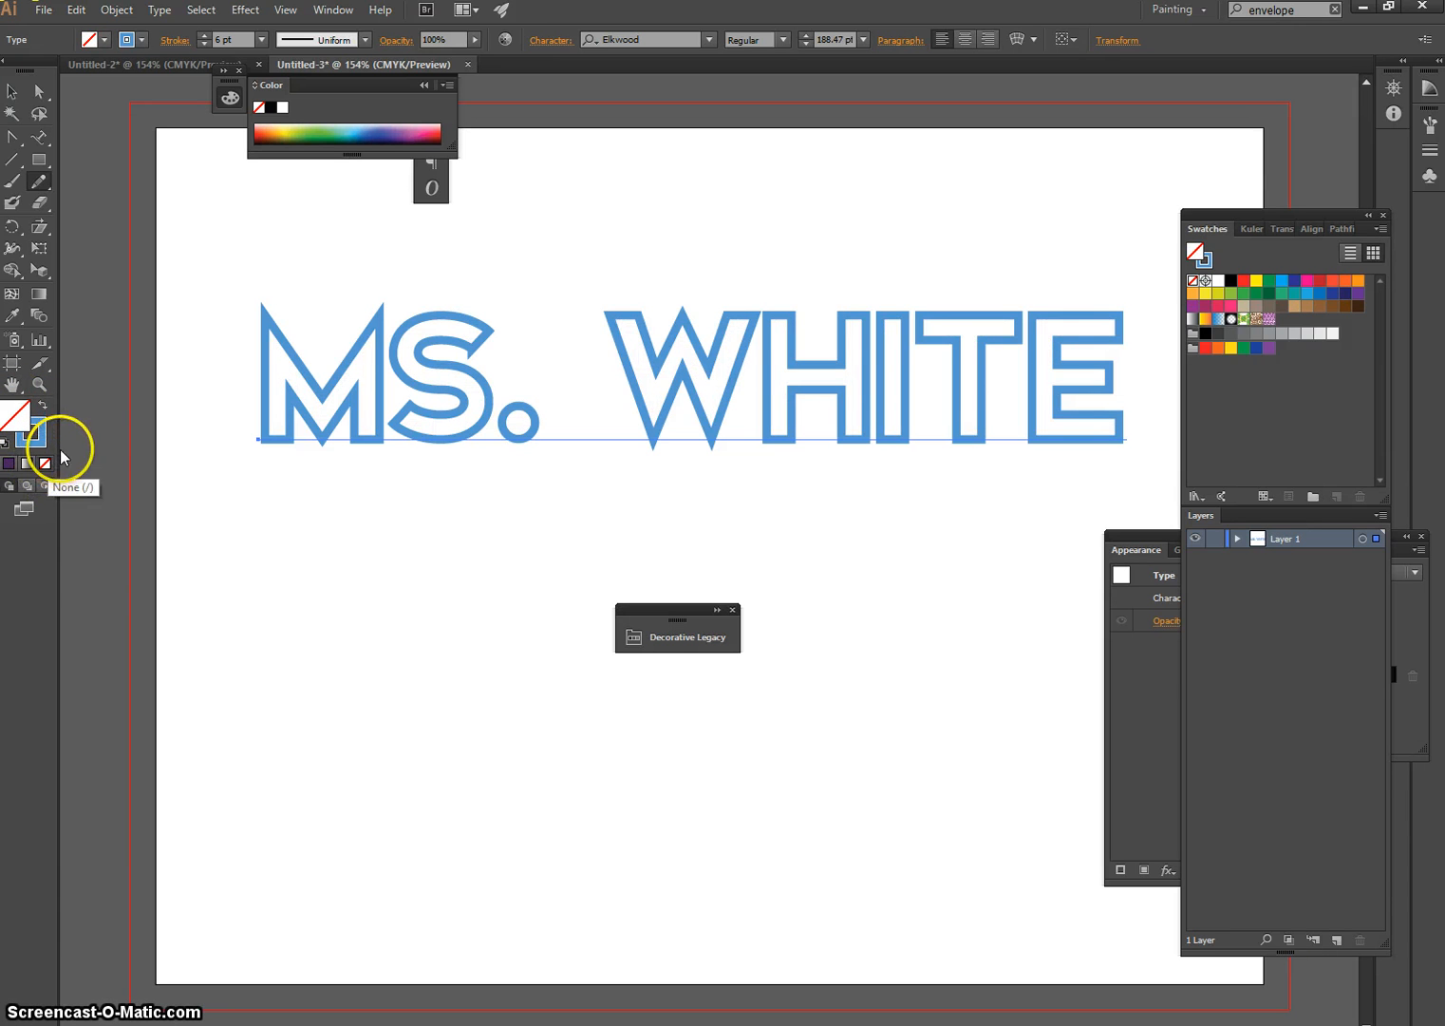
pyautogui.click(42, 432)
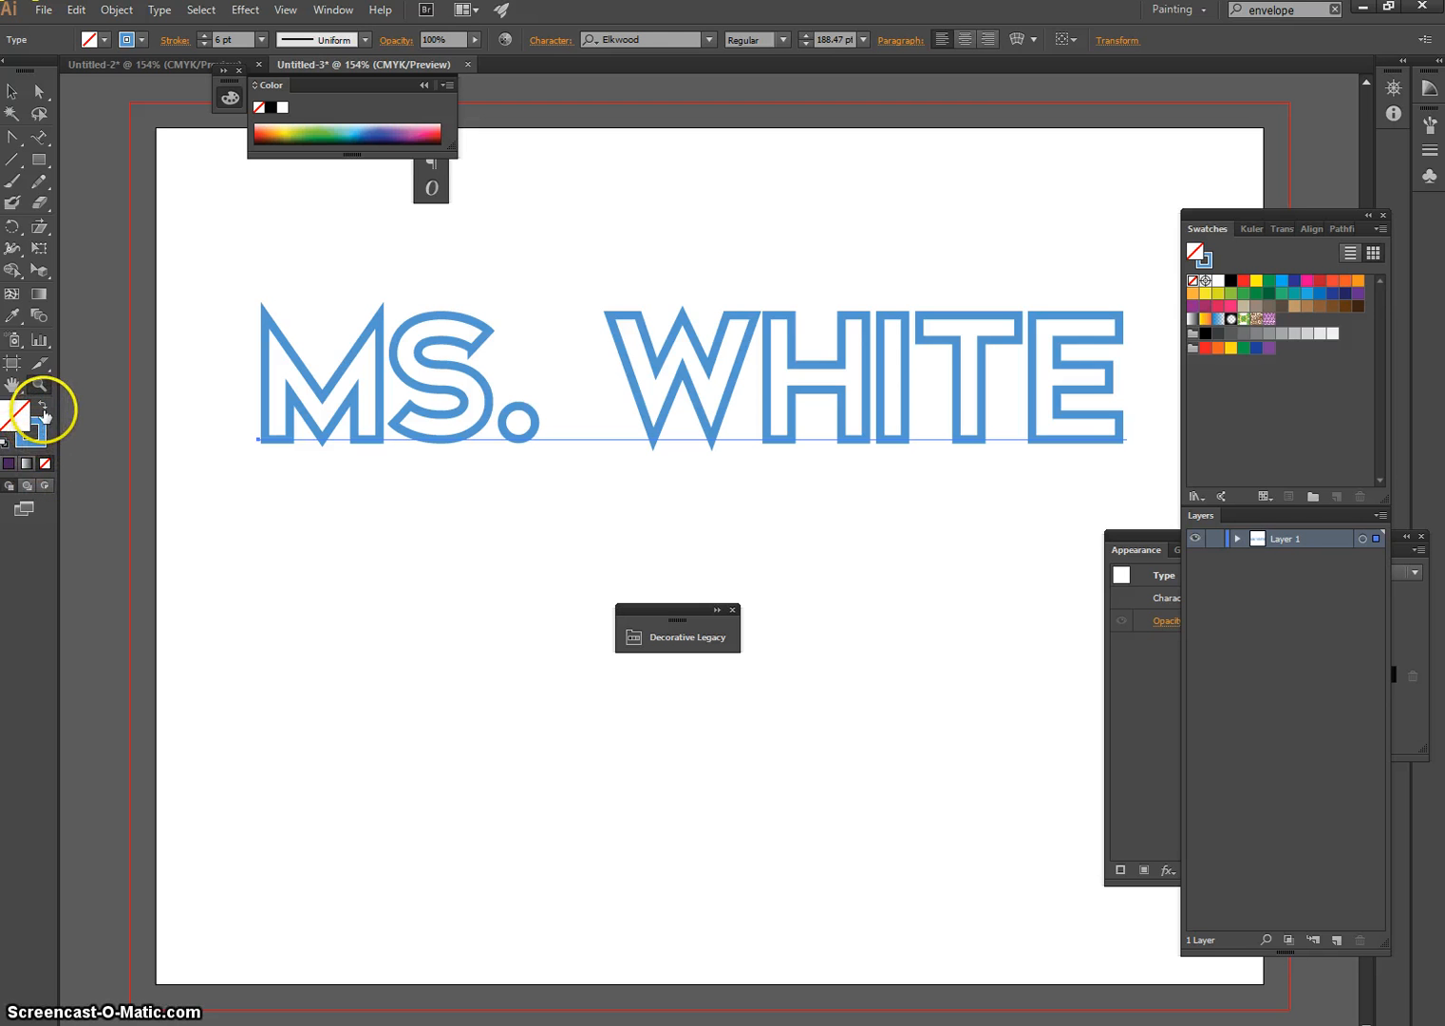
pyautogui.hotkey('ctrl', 'z')
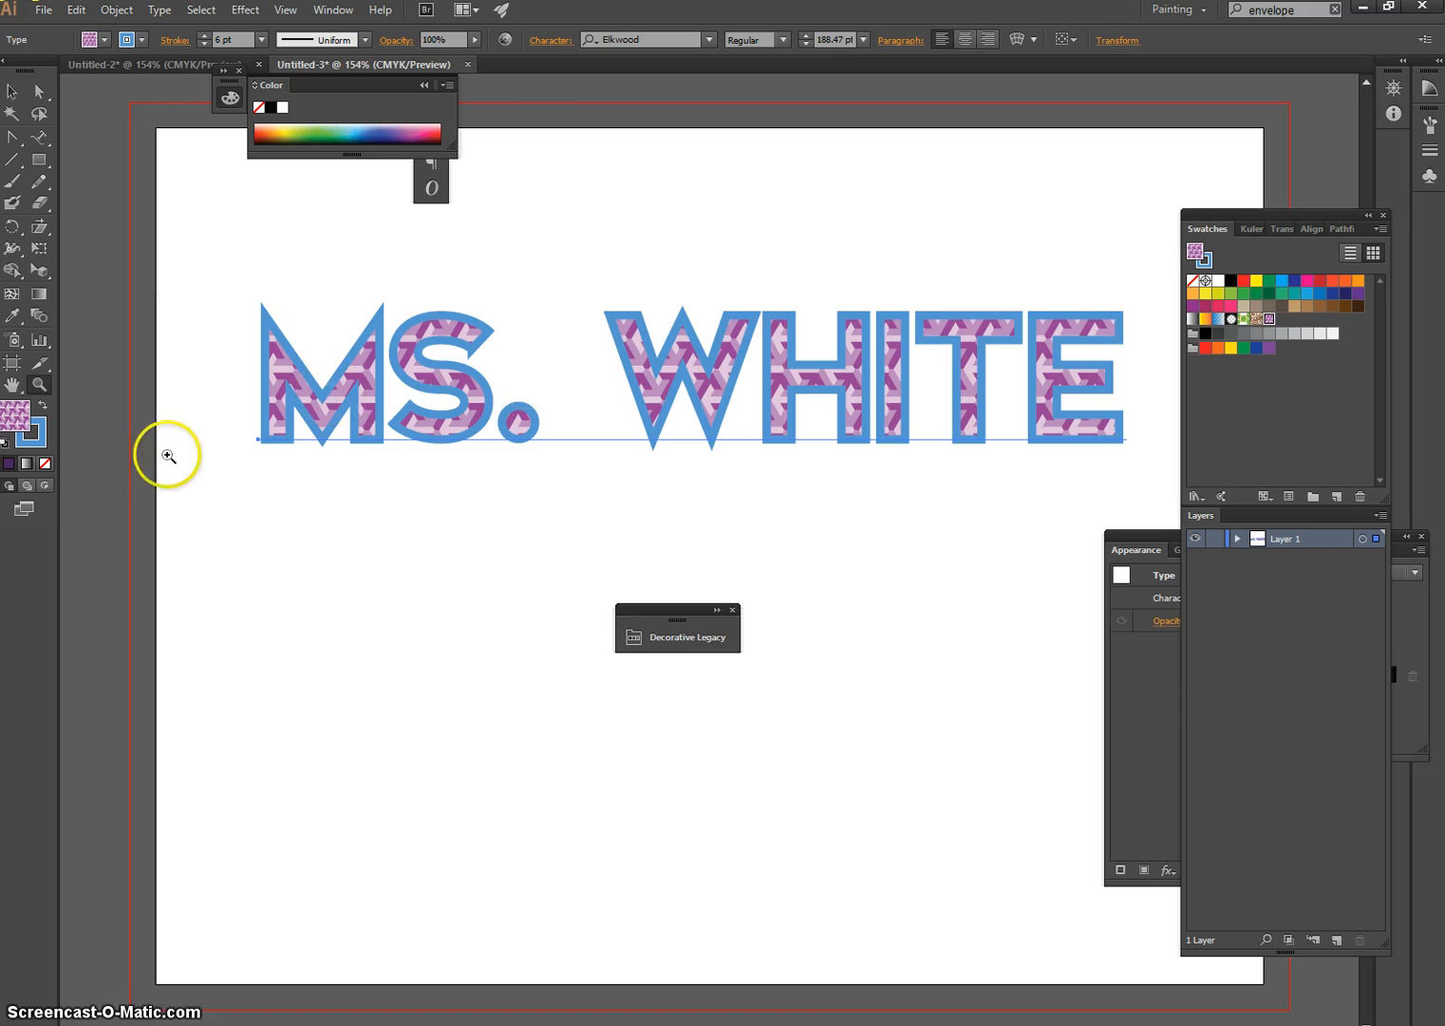
# With nothing selected, set no fill and draw a wavy Pencil path below the name text, about 8.35 in wide and 2.88 in high
pyautogui.hotkey('ctrl', 'shift', 'a')
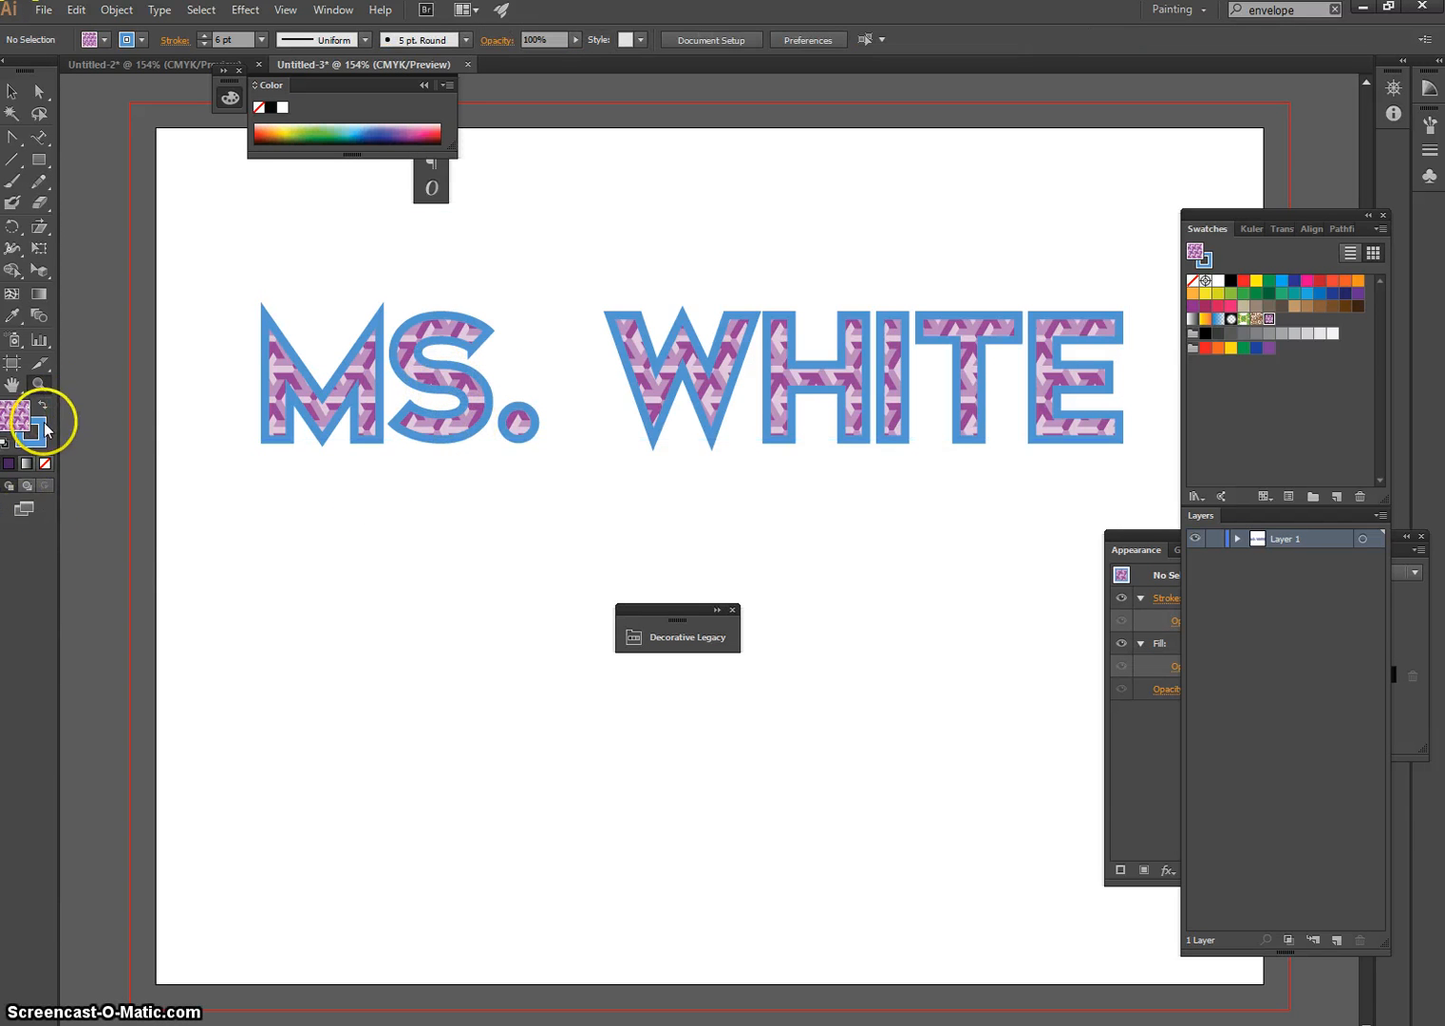
pyautogui.click(12, 94)
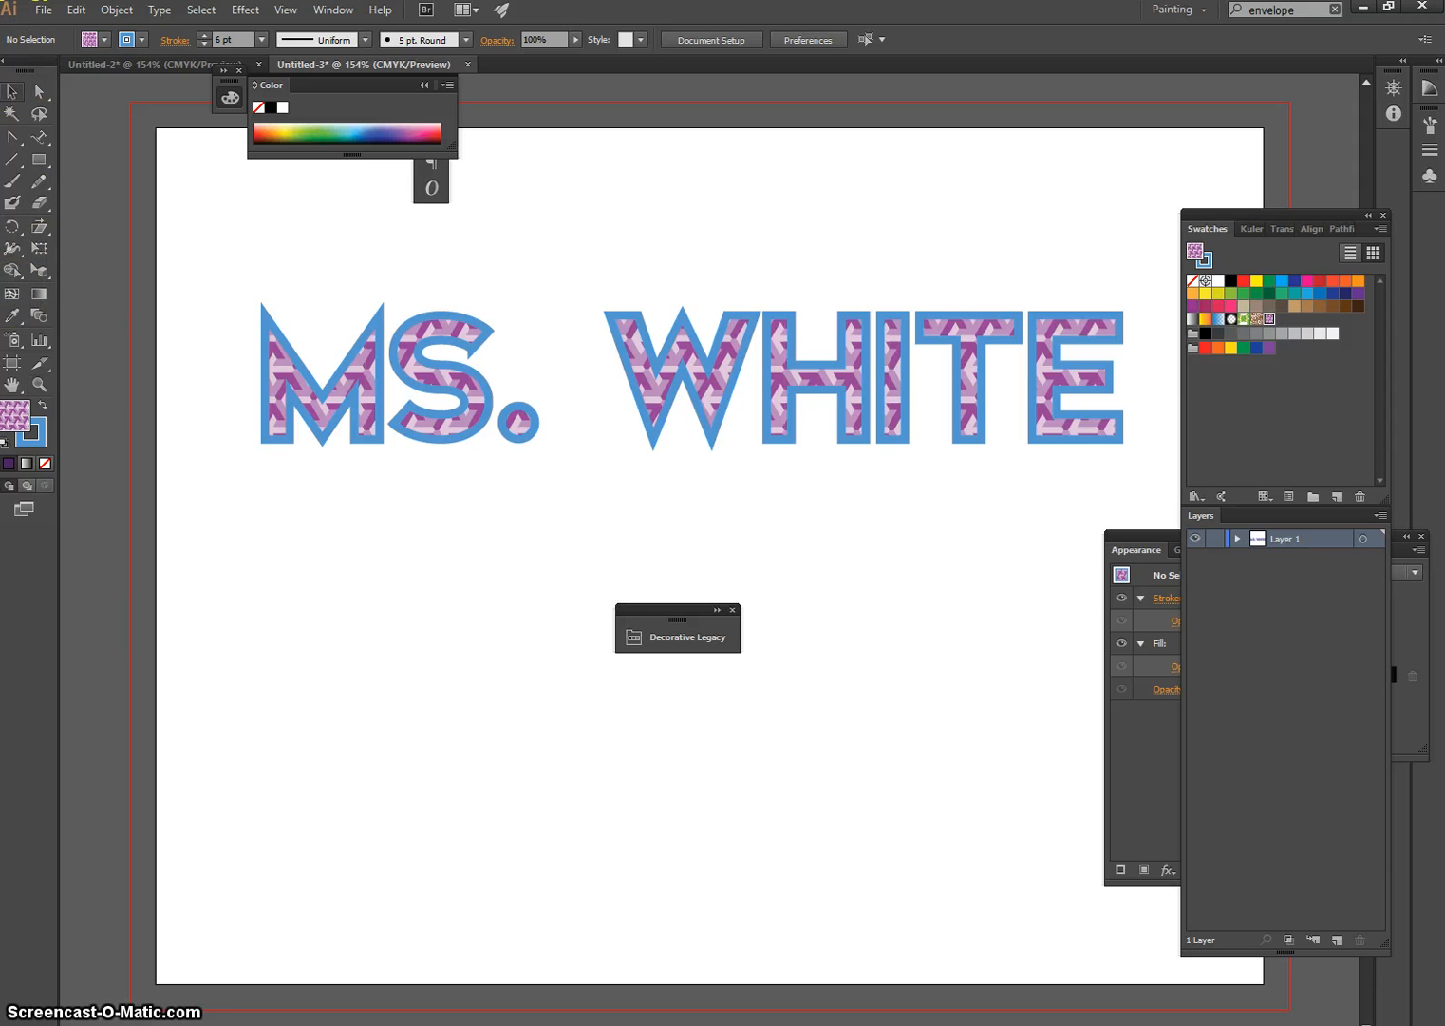
pyautogui.click(39, 181)
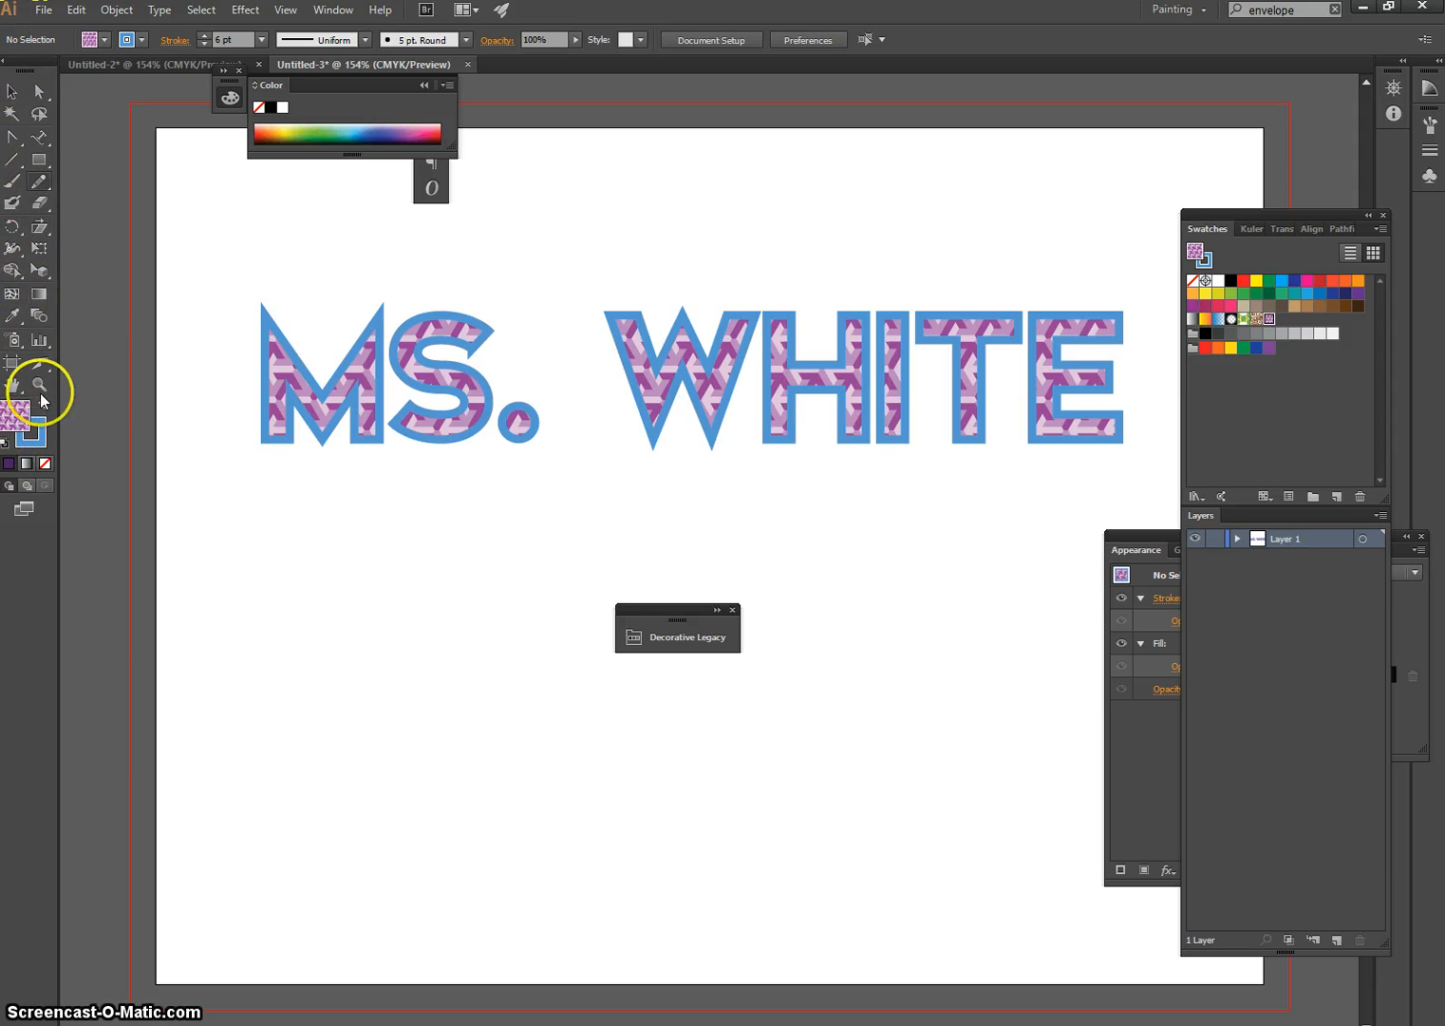
pyautogui.click(43, 462)
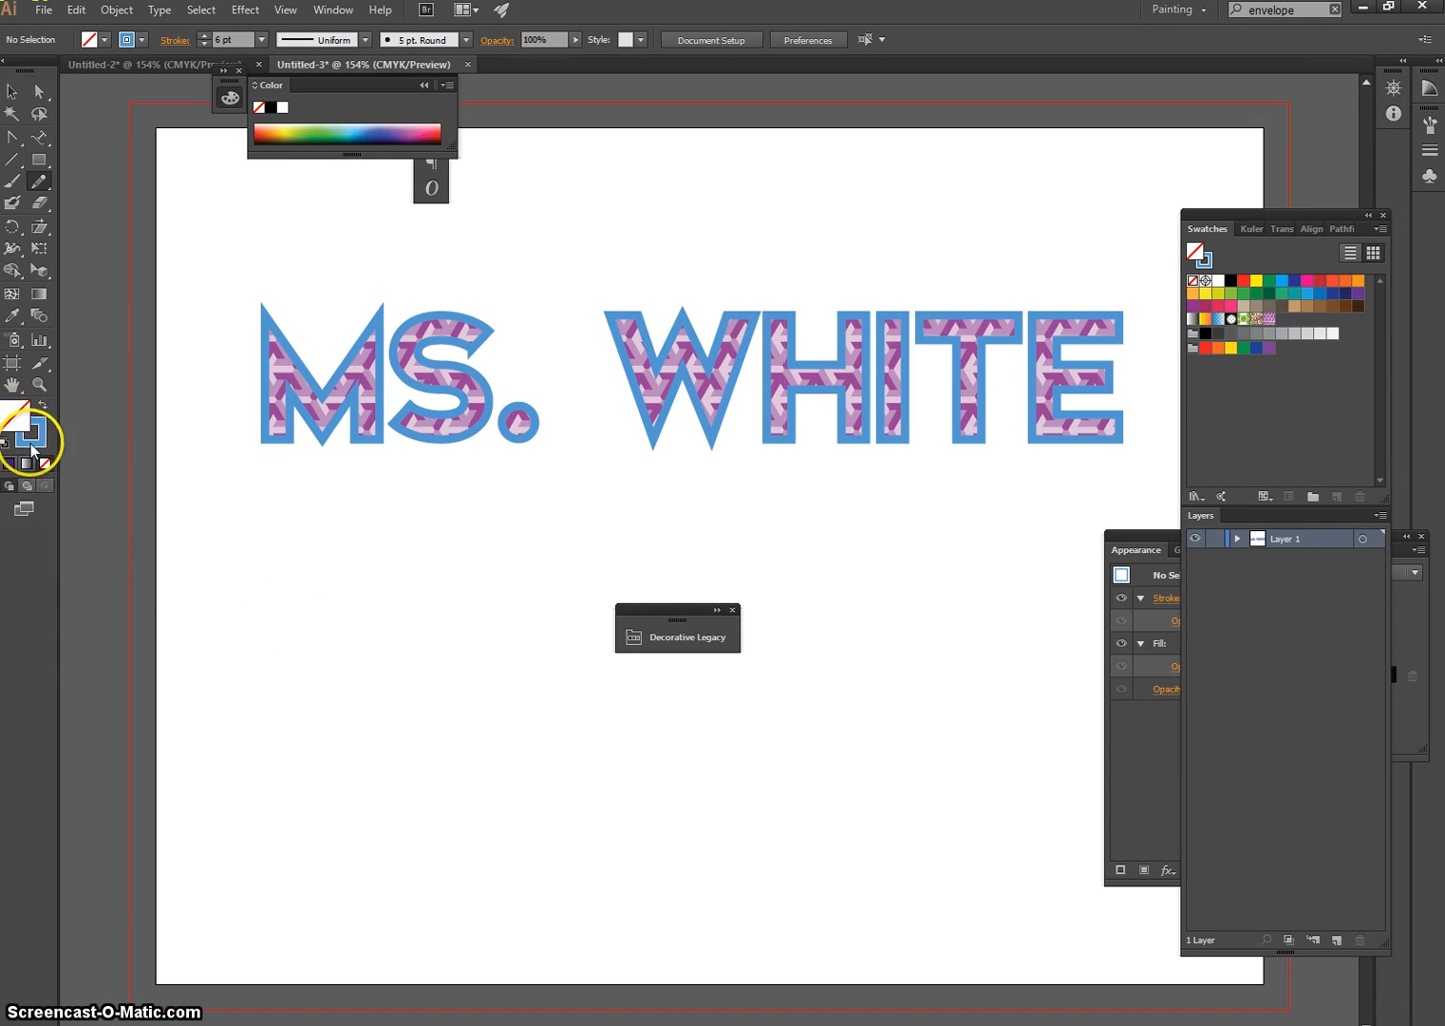
pyautogui.click(31, 442)
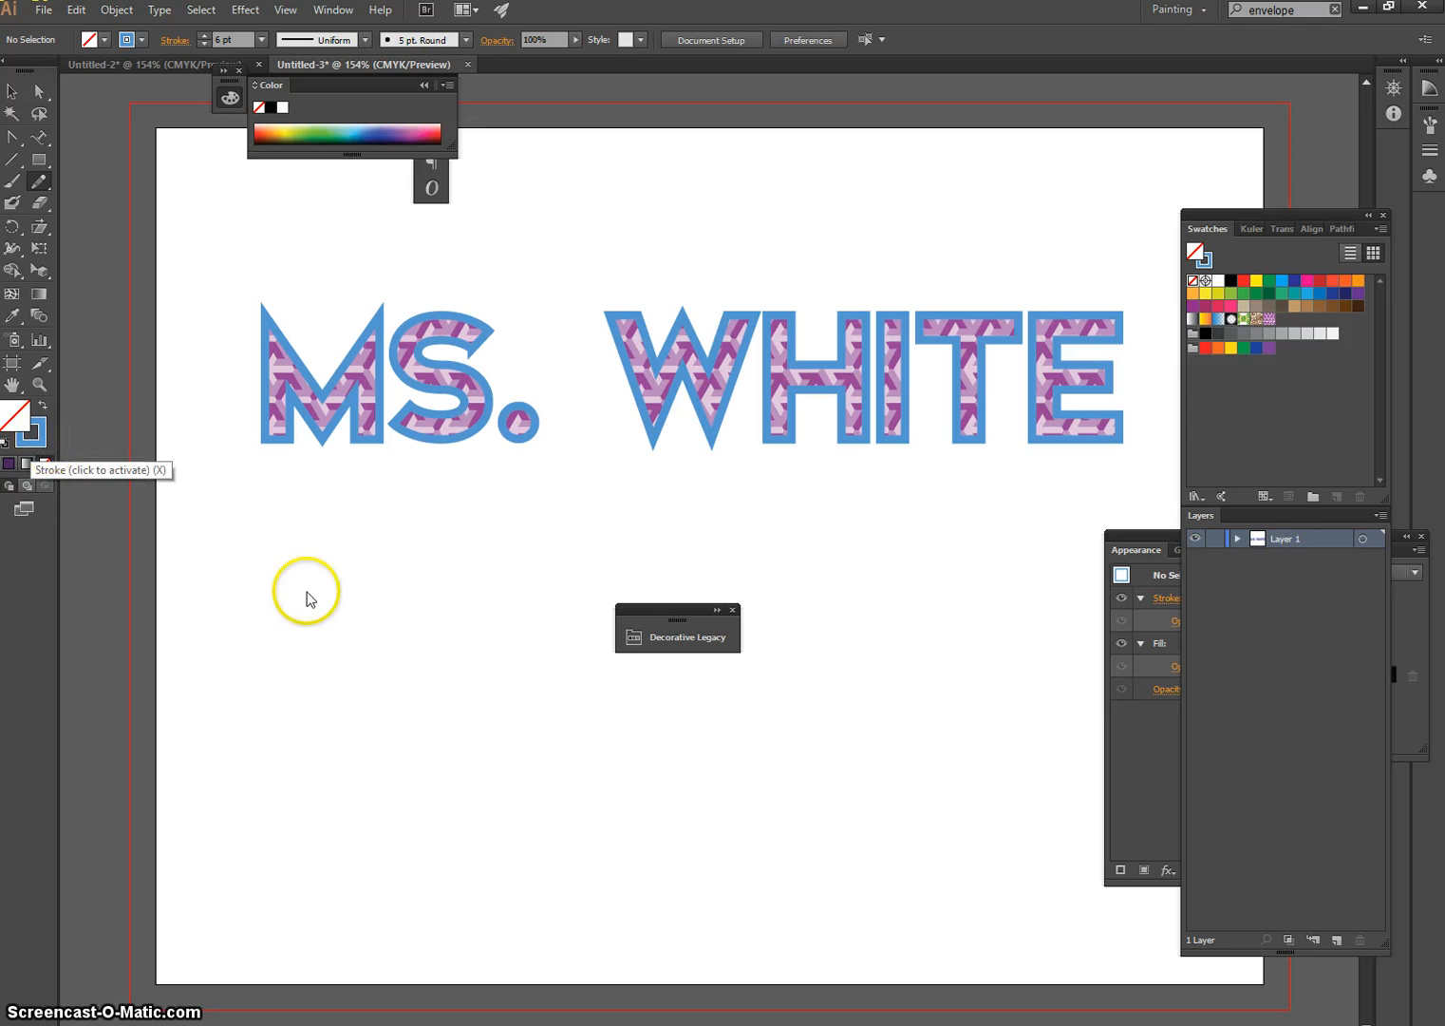
pyautogui.moveTo(219, 633)
pyautogui.mouseDown()
pyautogui.moveTo(254, 587)
pyautogui.moveTo(310, 556)
pyautogui.moveTo(440, 589)
pyautogui.moveTo(621, 779)
pyautogui.moveTo(730, 834)
pyautogui.moveTo(804, 825)
pyautogui.moveTo(866, 767)
pyautogui.moveTo(896, 679)
pyautogui.moveTo(965, 584)
pyautogui.moveTo(1066, 544)
pyautogui.mouseUp()
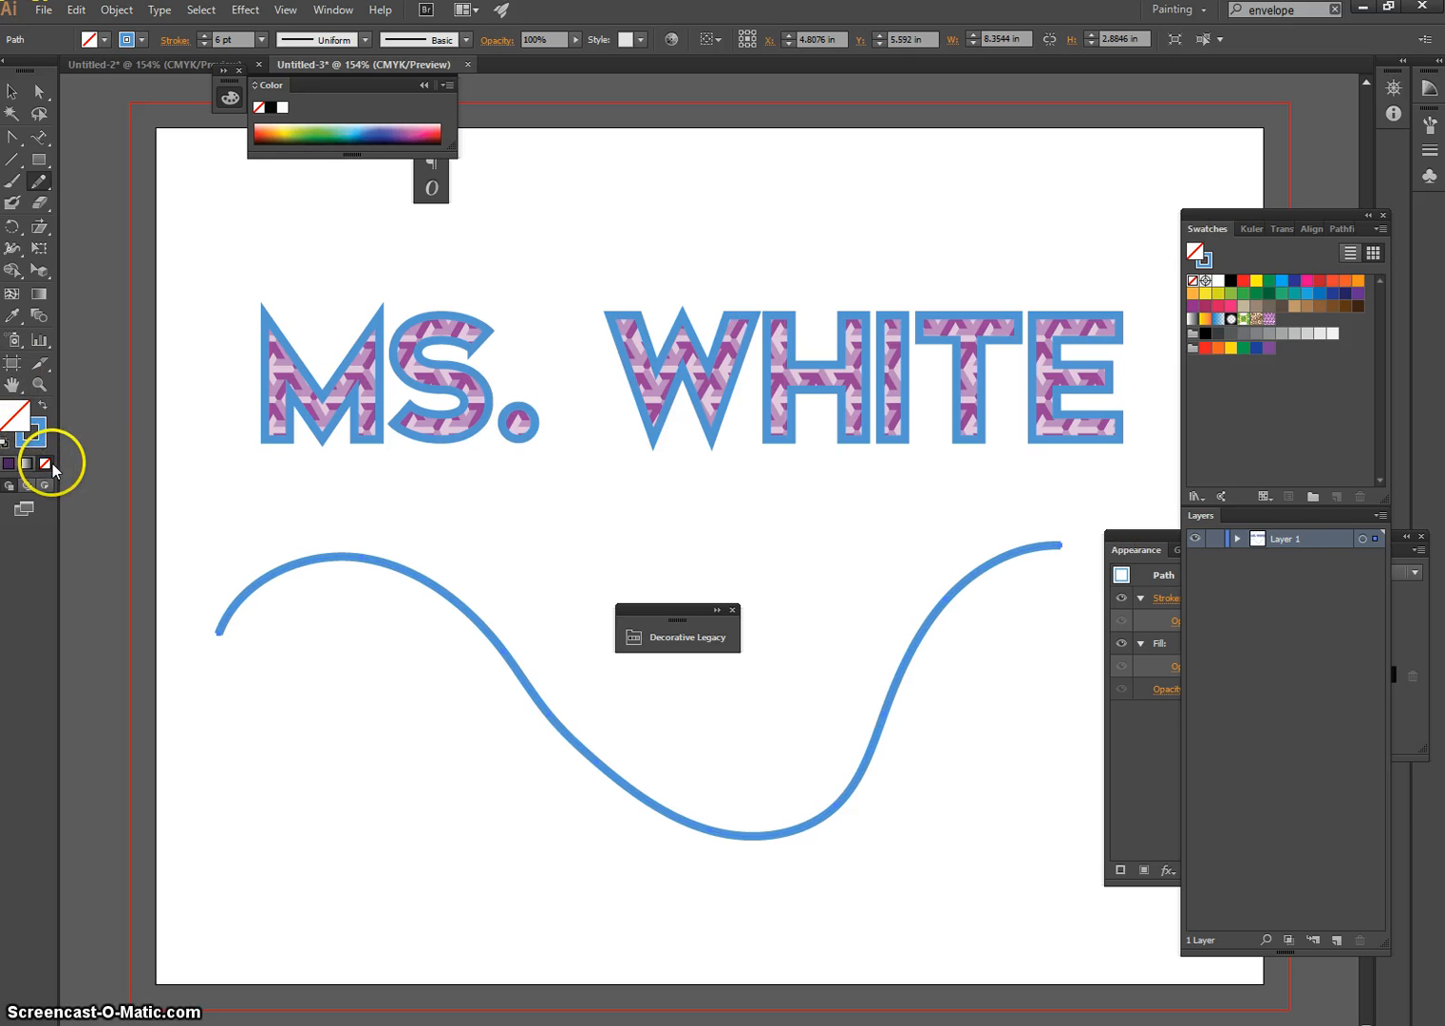
# Remove the stroke from the wavy path and start 49 pt Elkwood type on it near its left end
pyautogui.click(32, 432)
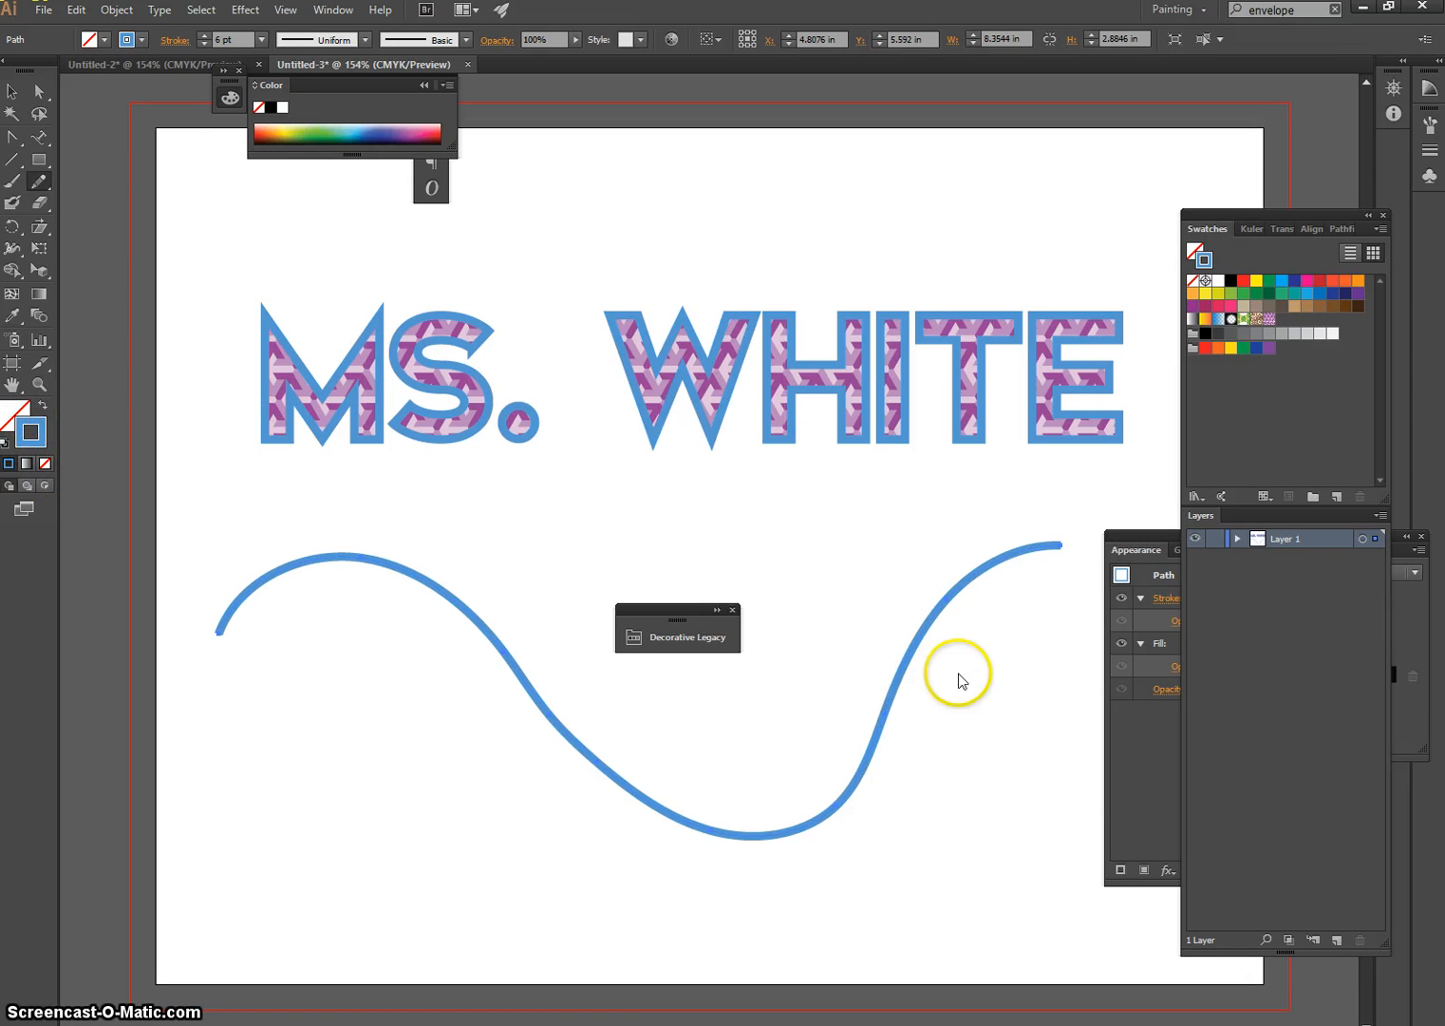
pyautogui.click(44, 469)
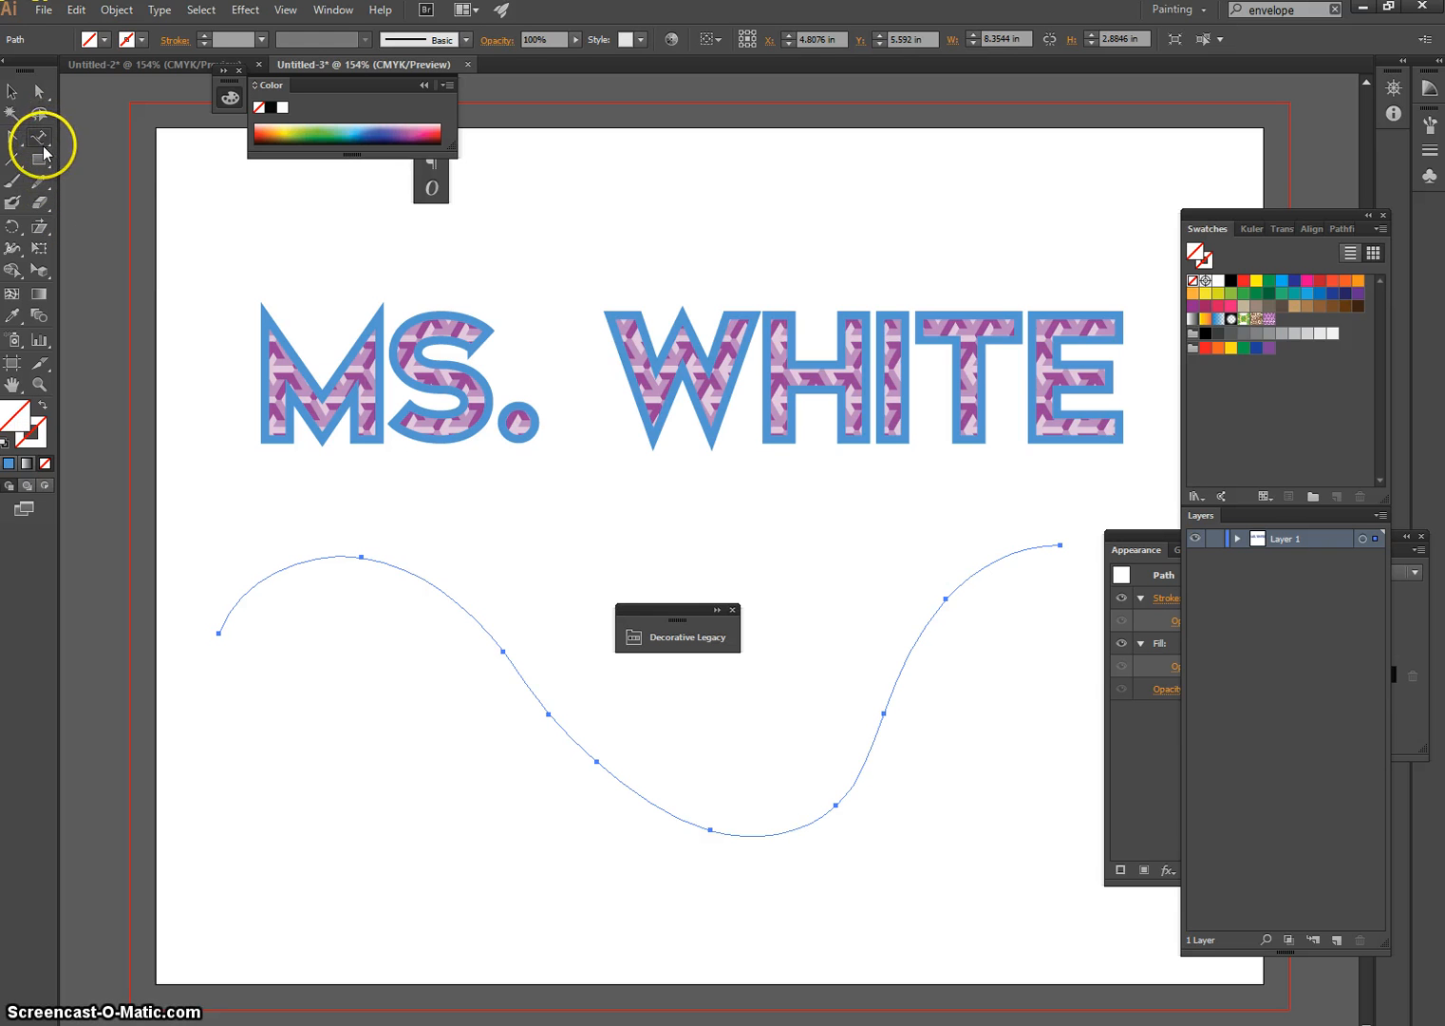
pyautogui.click(251, 587)
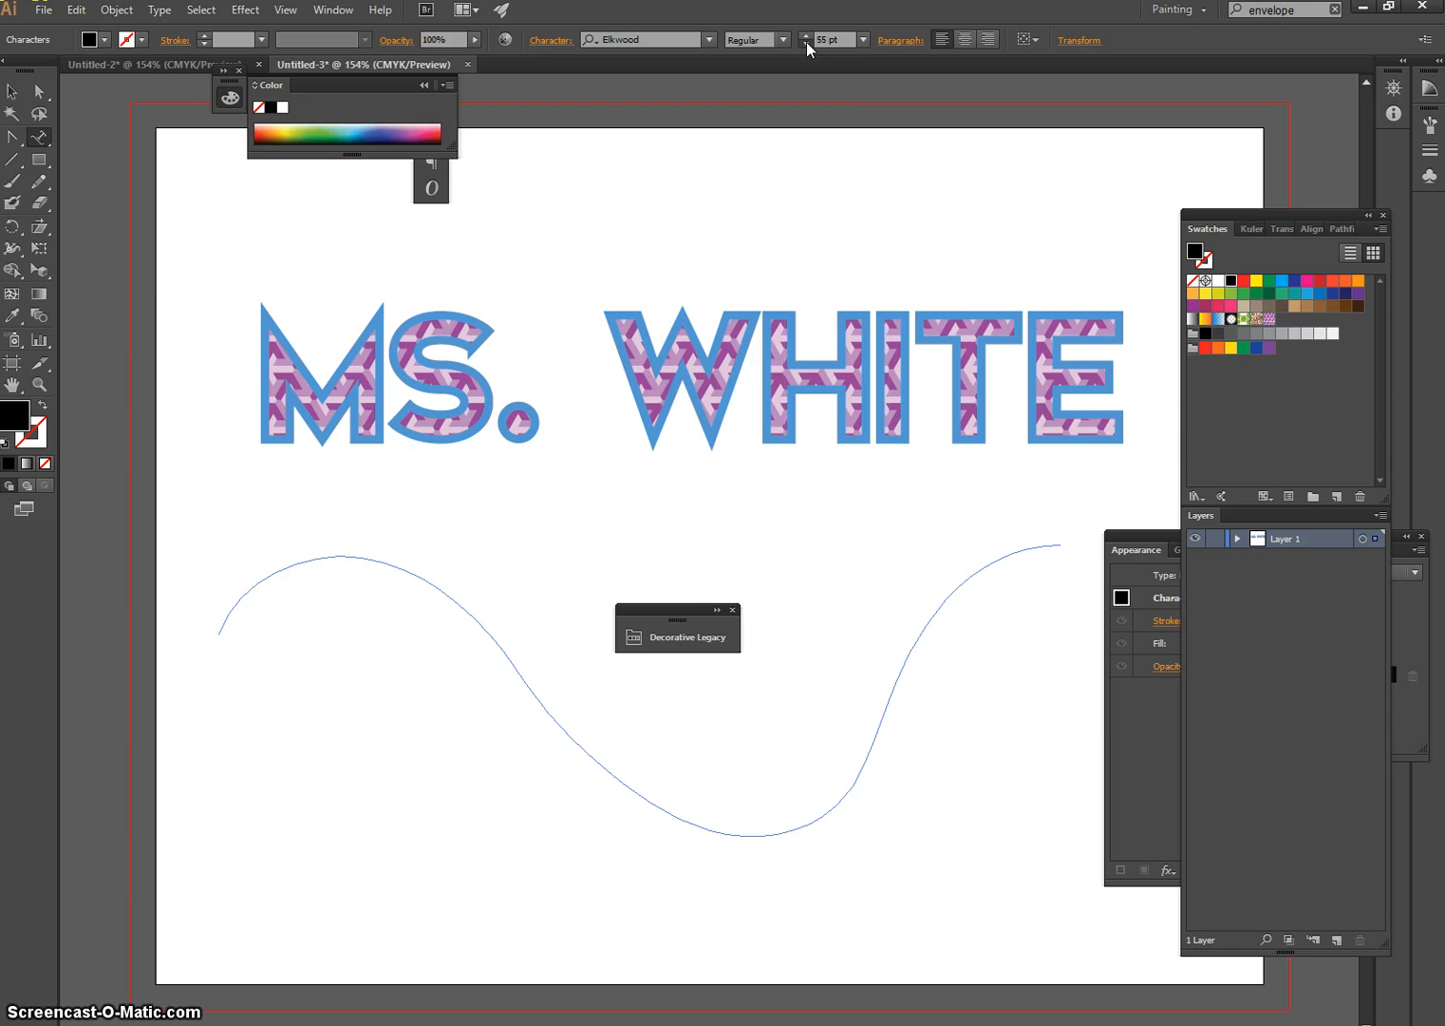
# Give the new path type a purple fill and a 3 pt blue stroke, colour 2B80AF
pyautogui.doubleClick(22, 421)
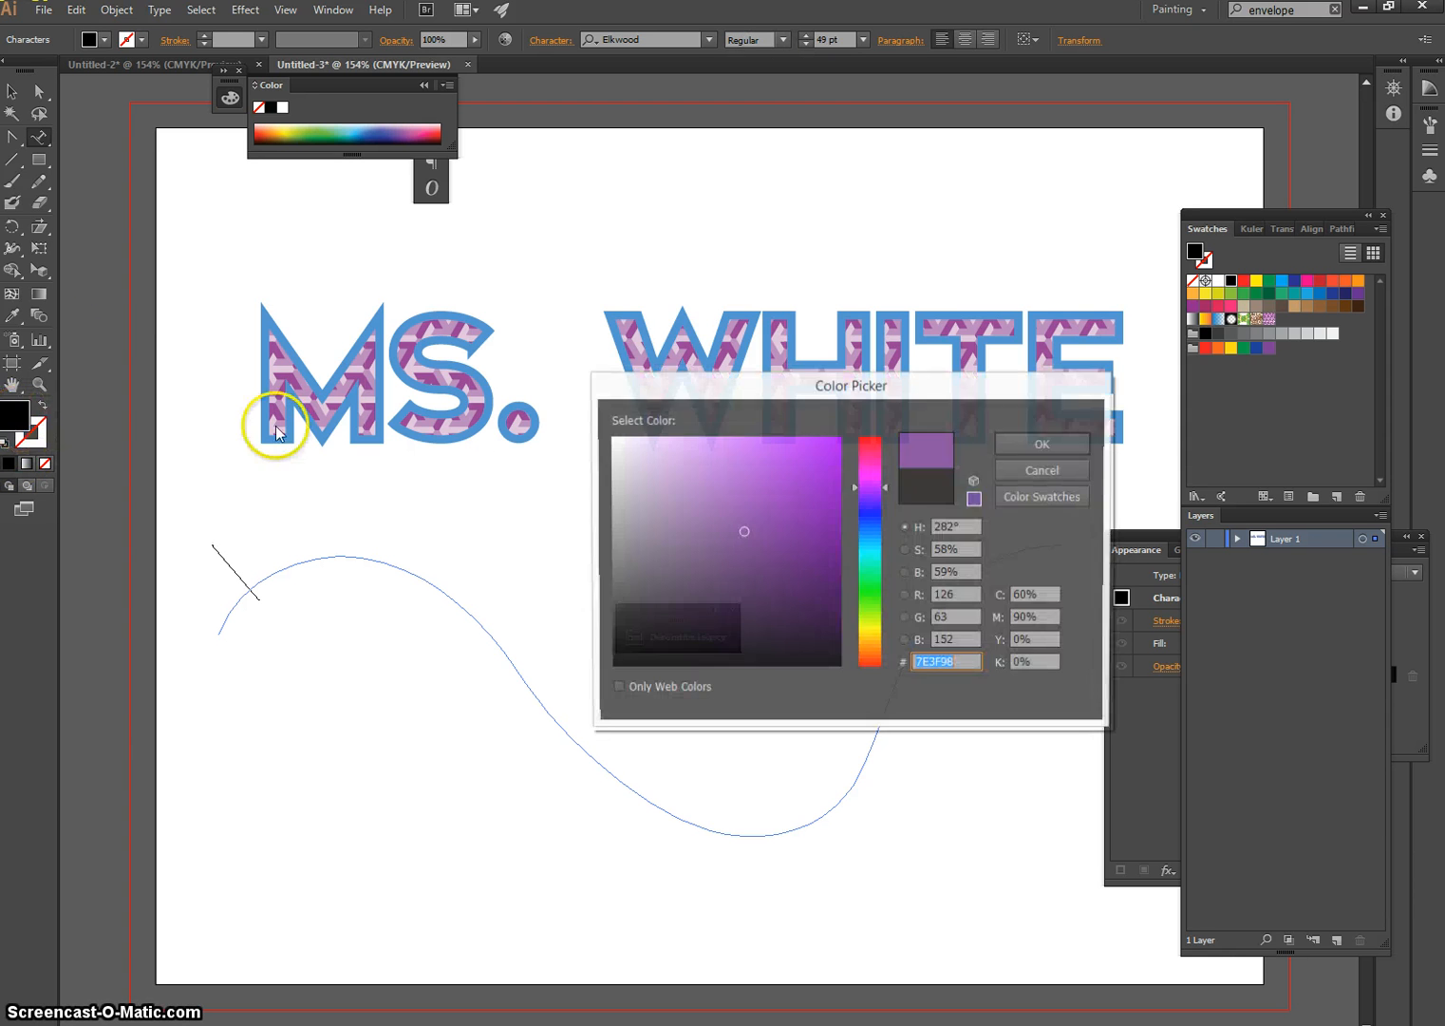
pyautogui.click(788, 513)
pyautogui.click(1033, 450)
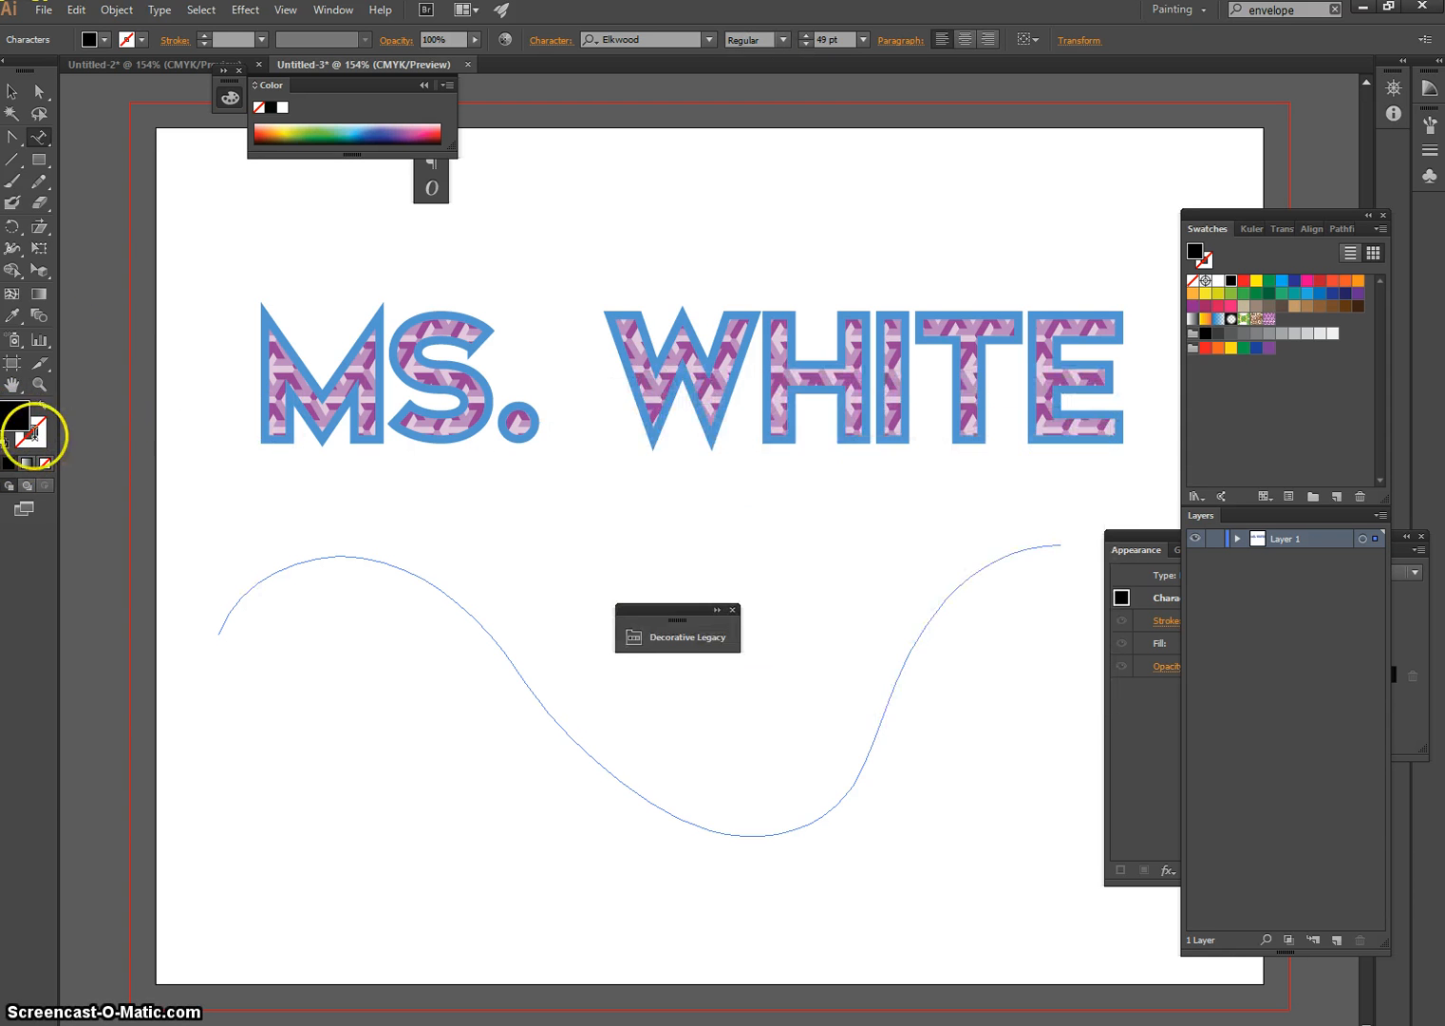
pyautogui.doubleClick(35, 431)
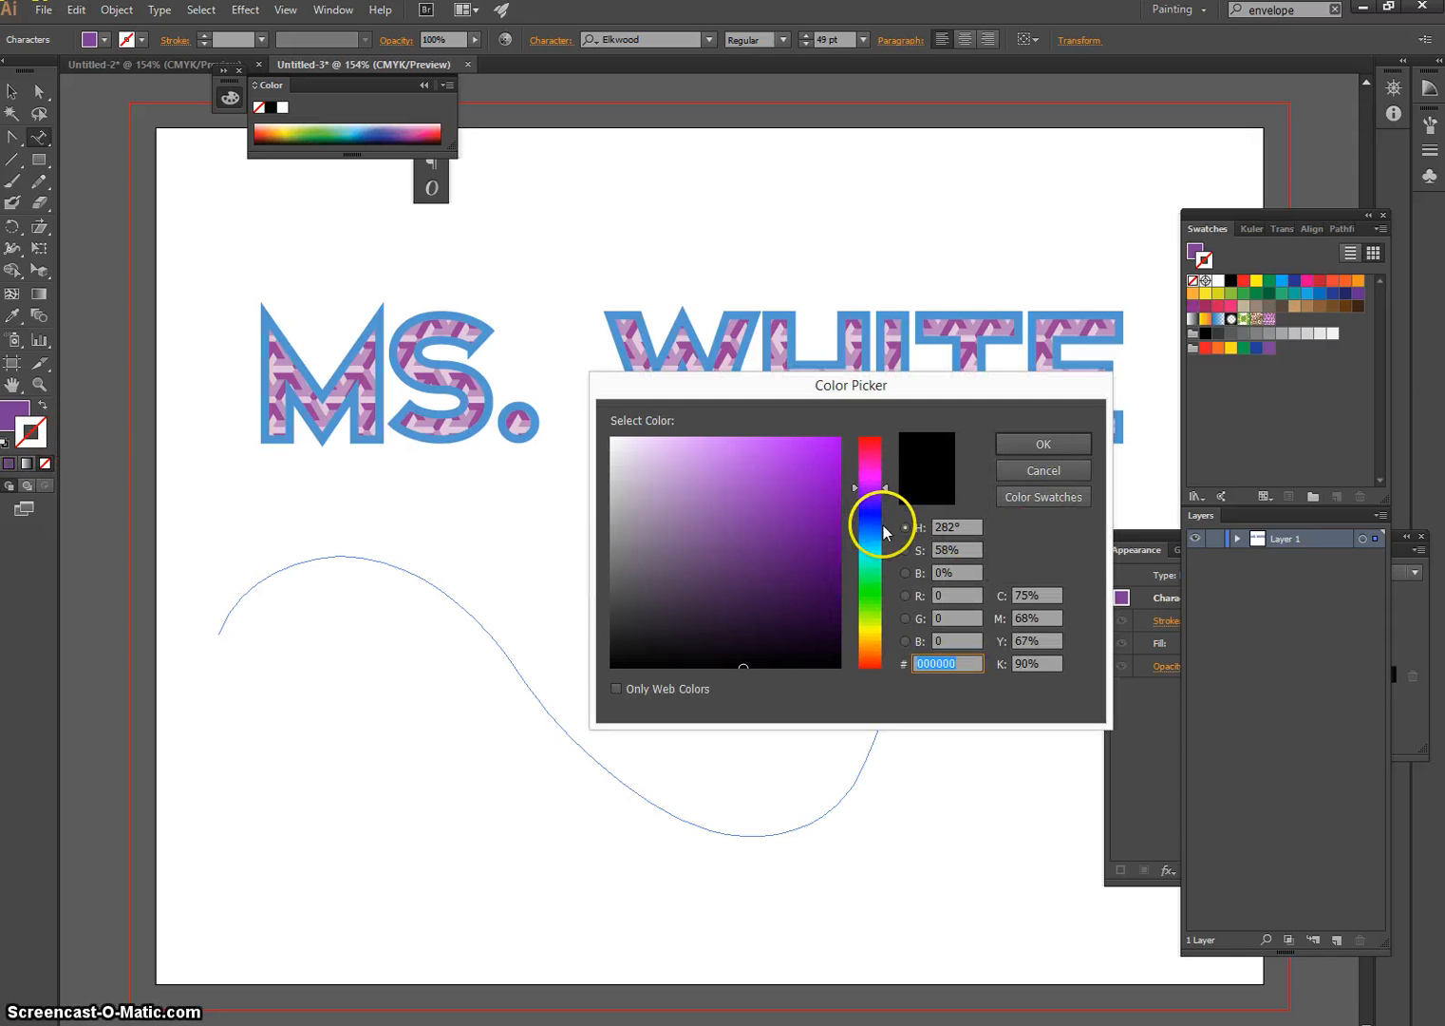
pyautogui.click(878, 539)
pyautogui.click(779, 511)
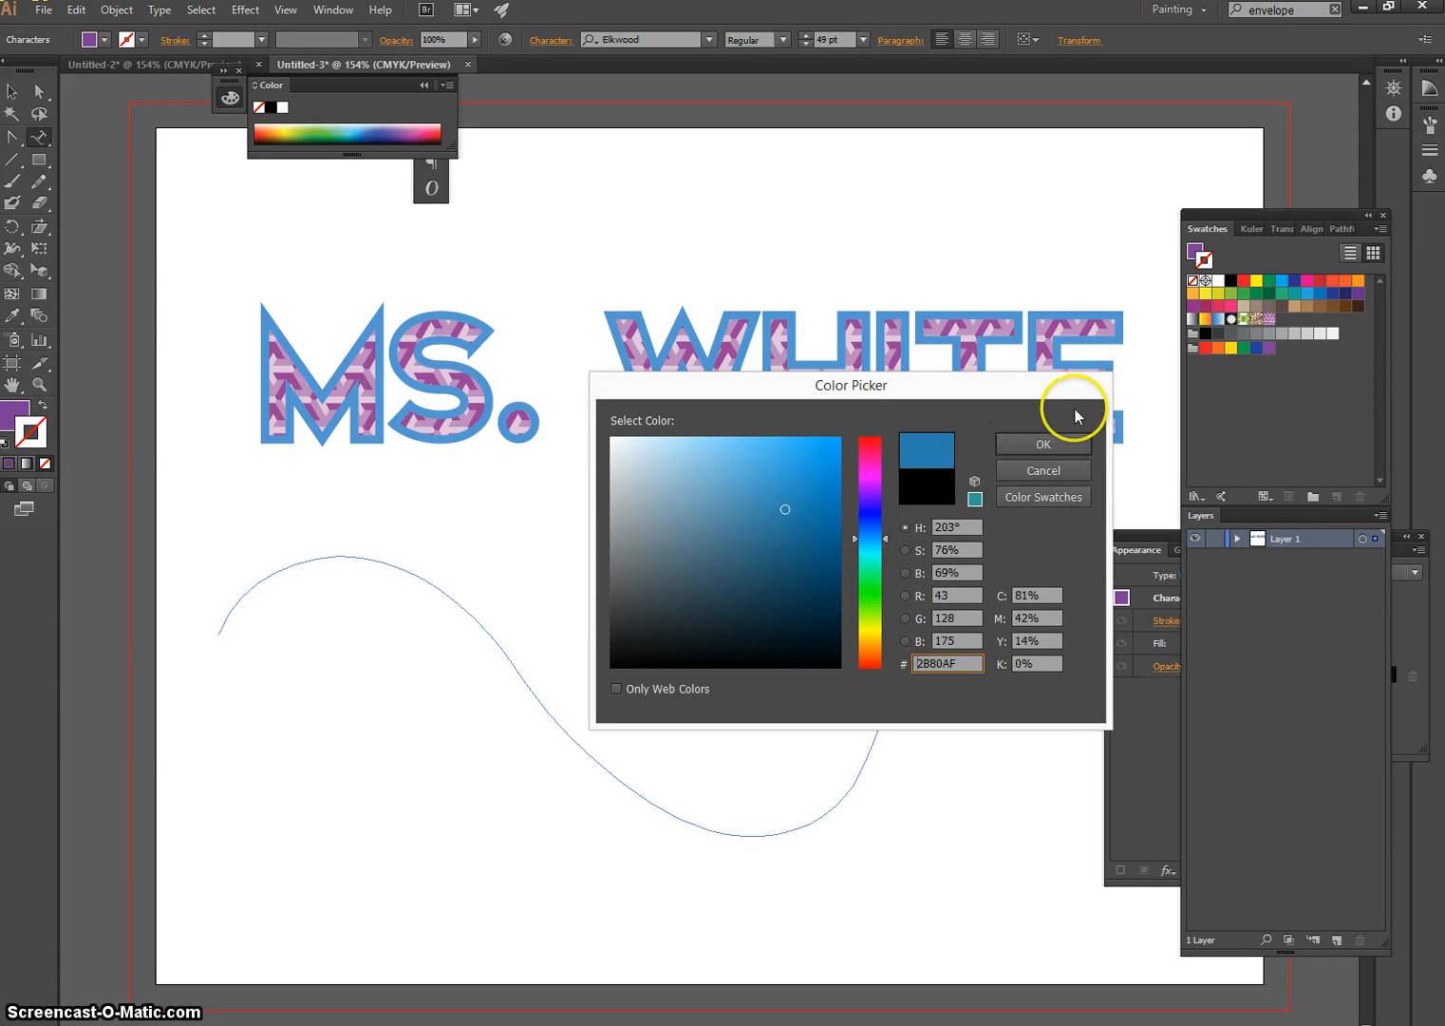
pyautogui.click(1014, 446)
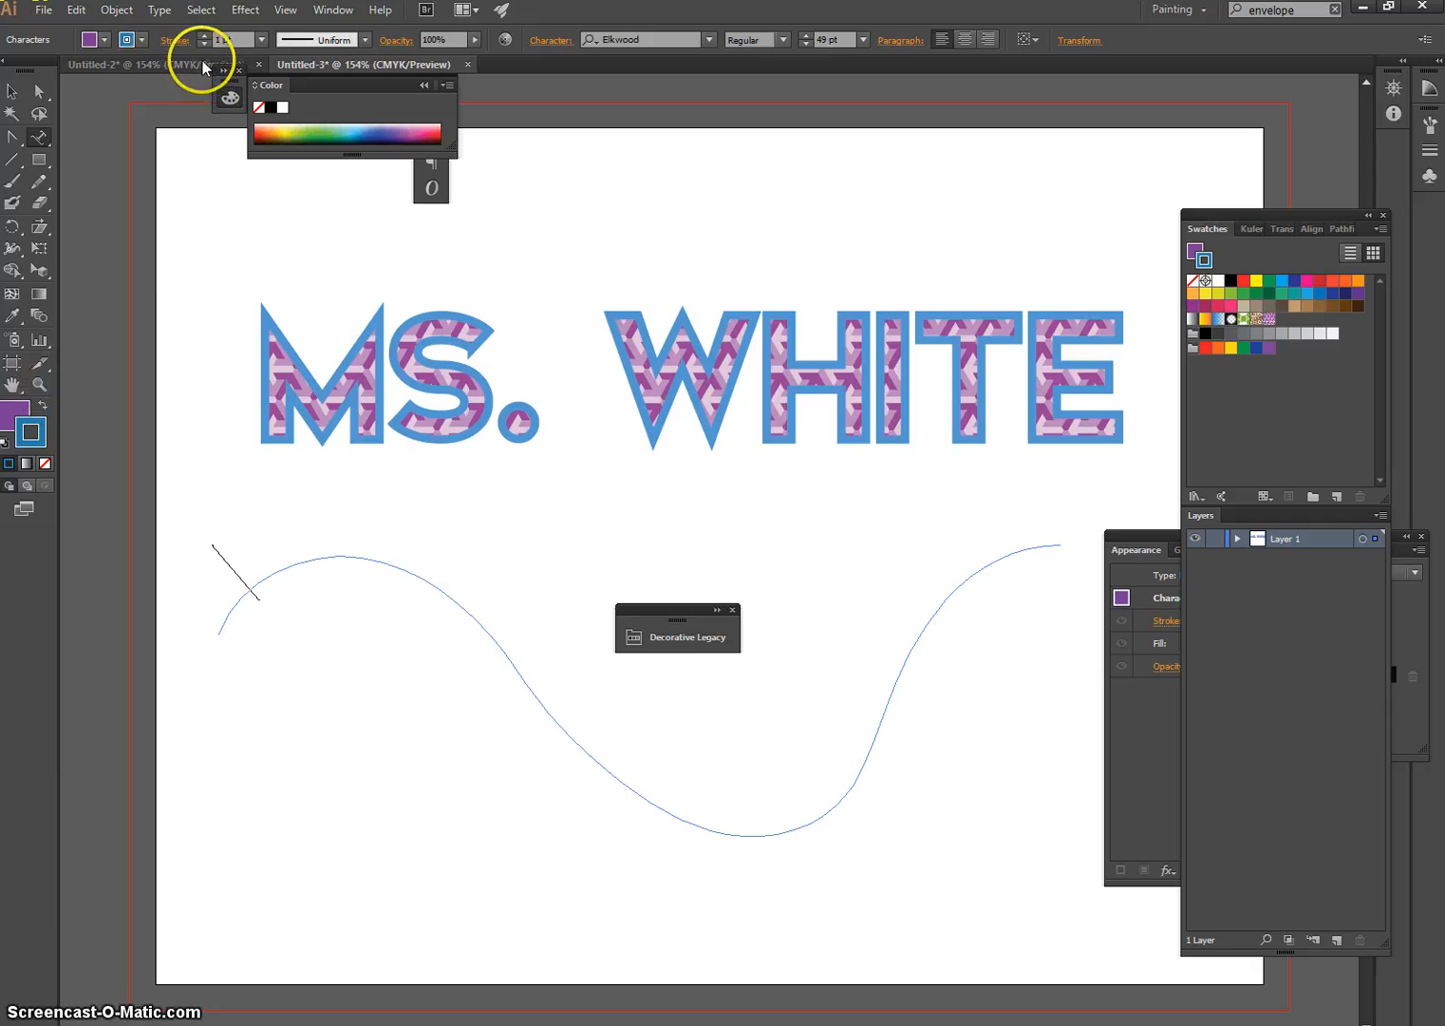
pyautogui.click(204, 36)
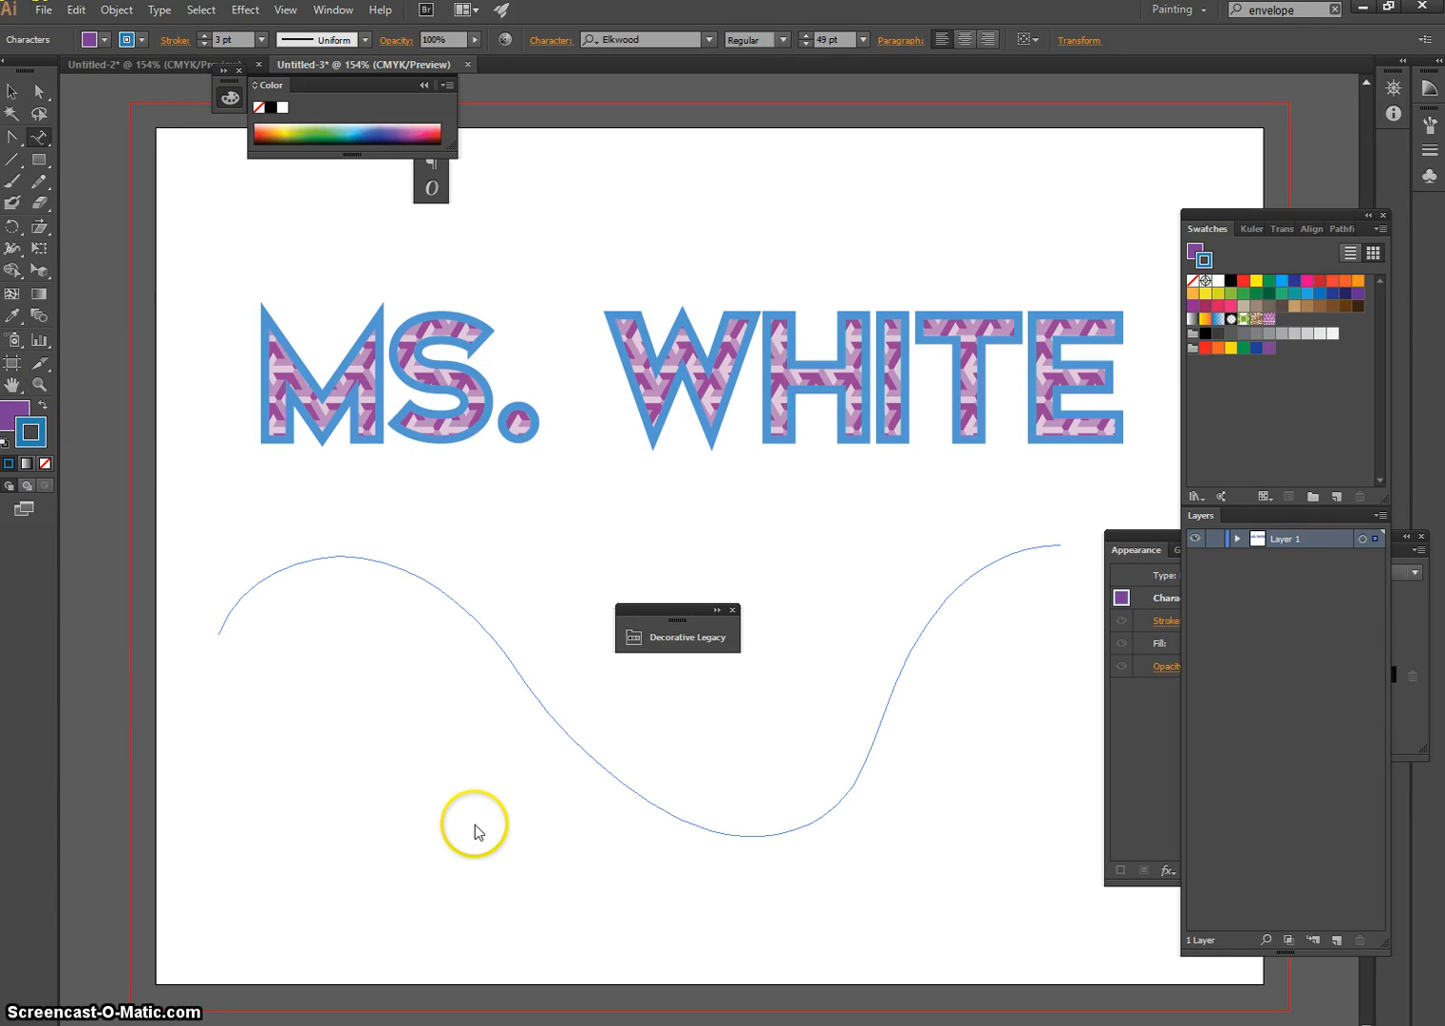
# Enter the name four times in capitals along the wavy path, separated by spaces, and end the text editing
pyautogui.write('MS. WH')
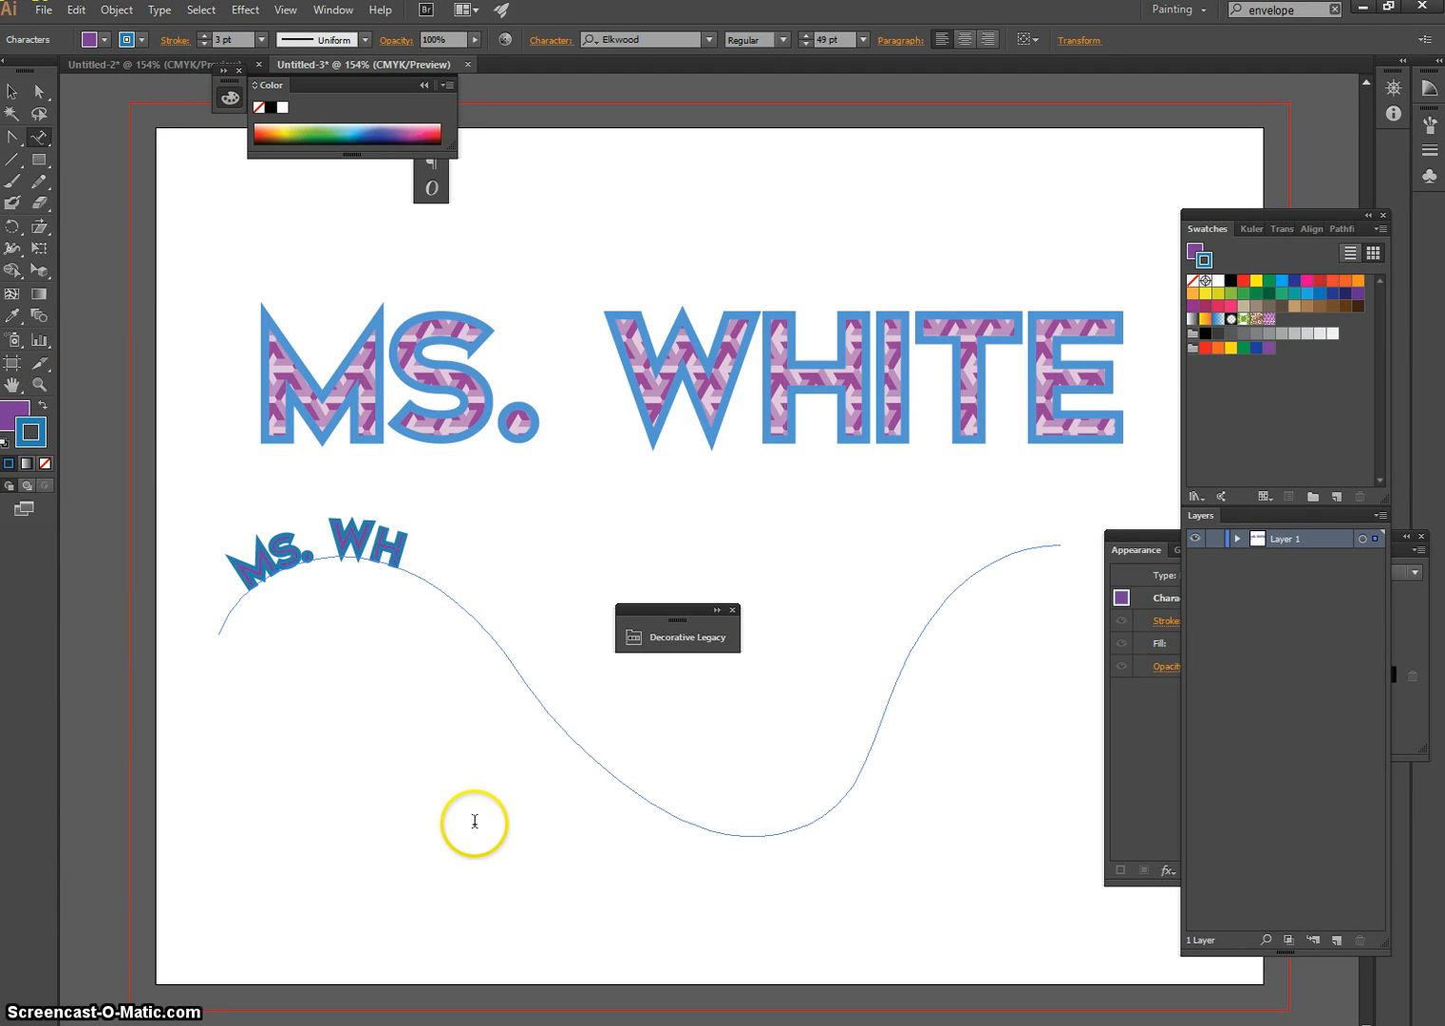
pyautogui.write('ITE')
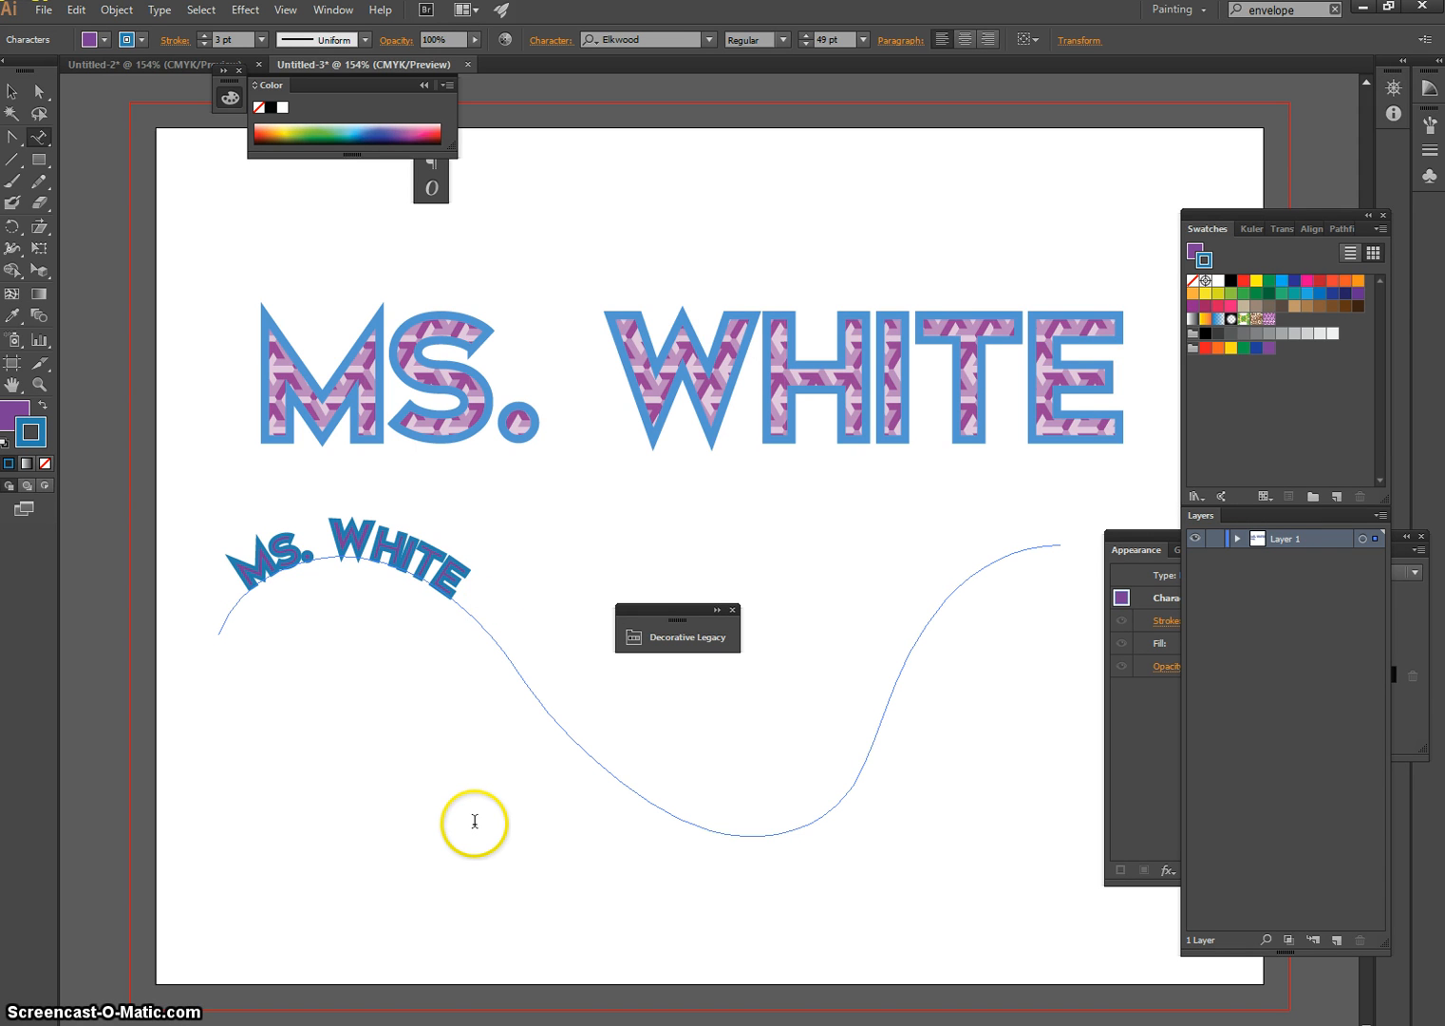
pyautogui.write(' CH. WHITE')
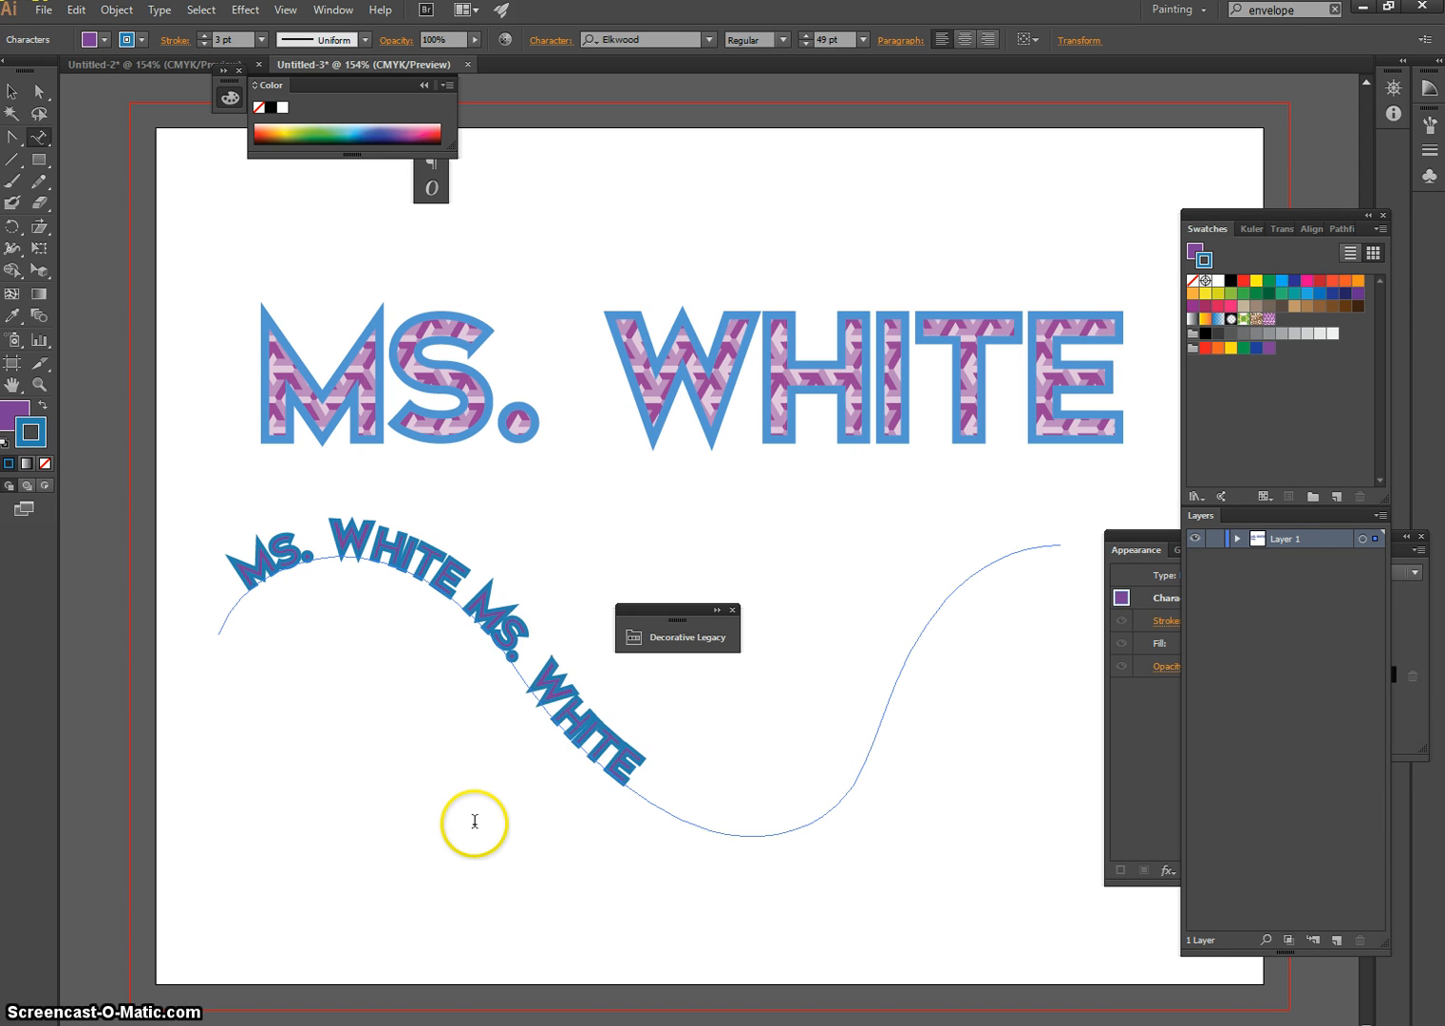
pyautogui.write(' MS.')
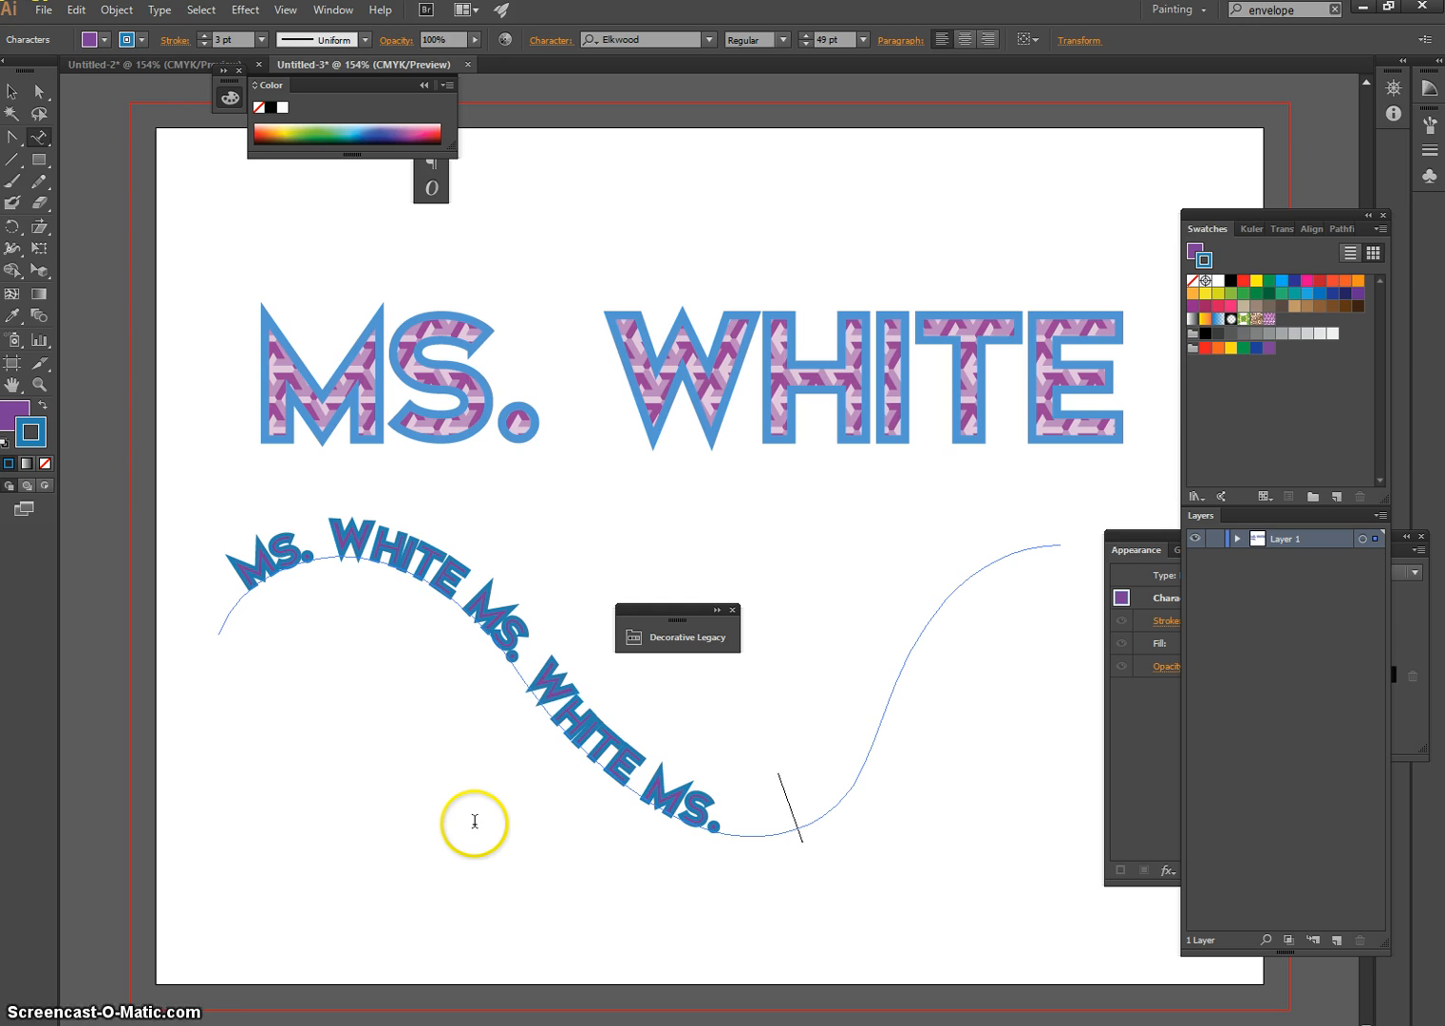
pyautogui.write(' WHITE M')
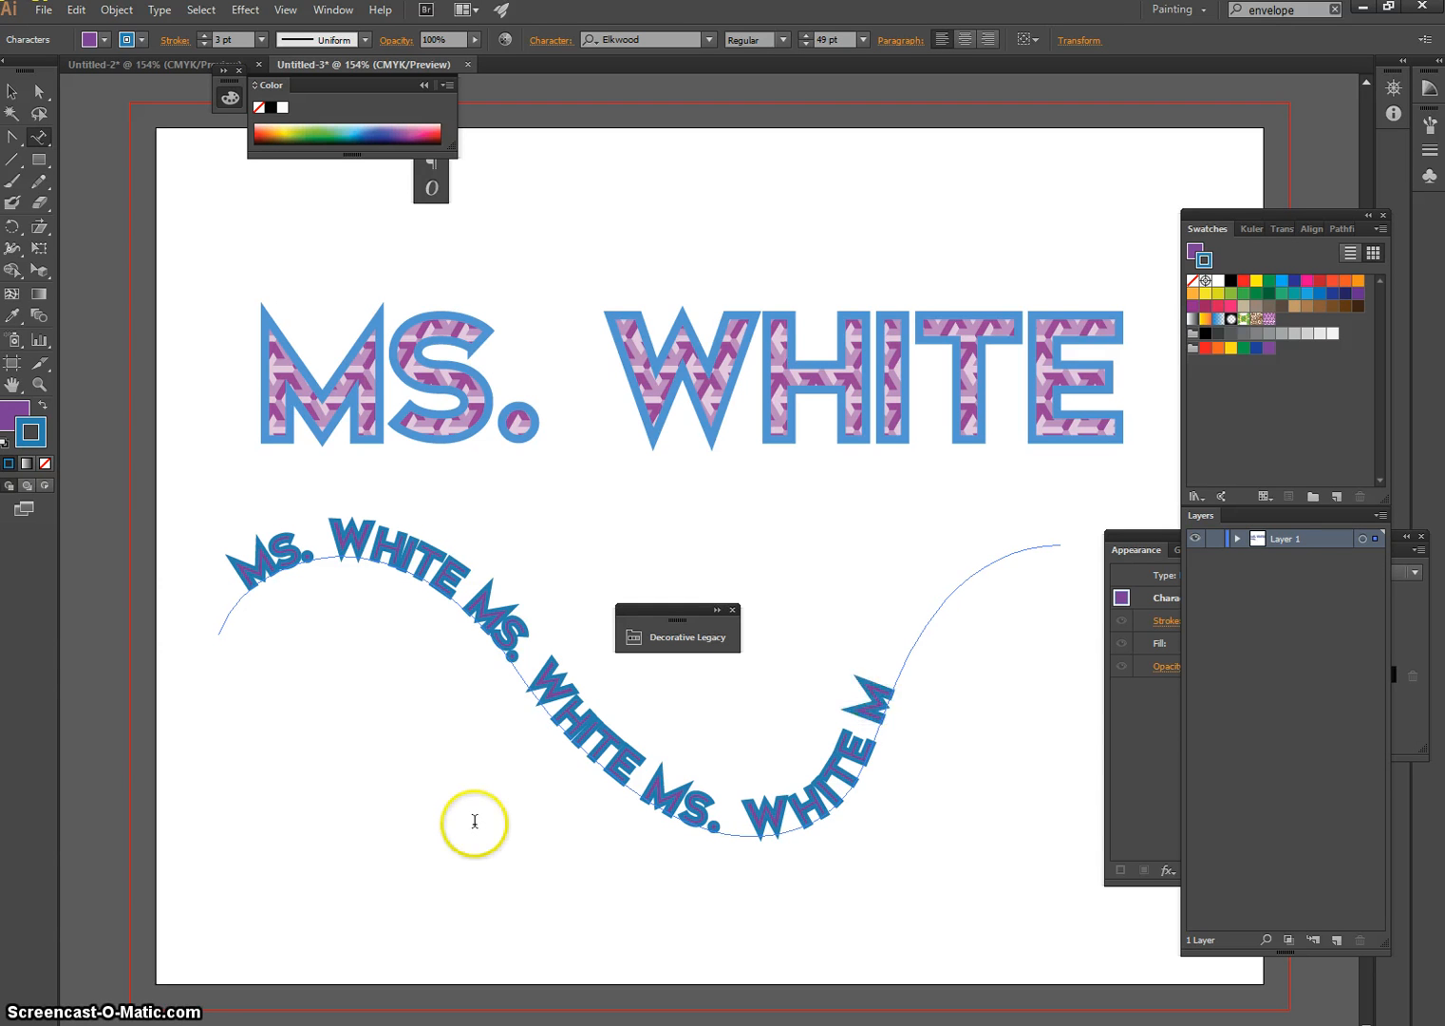
pyautogui.write('S. WHITE')
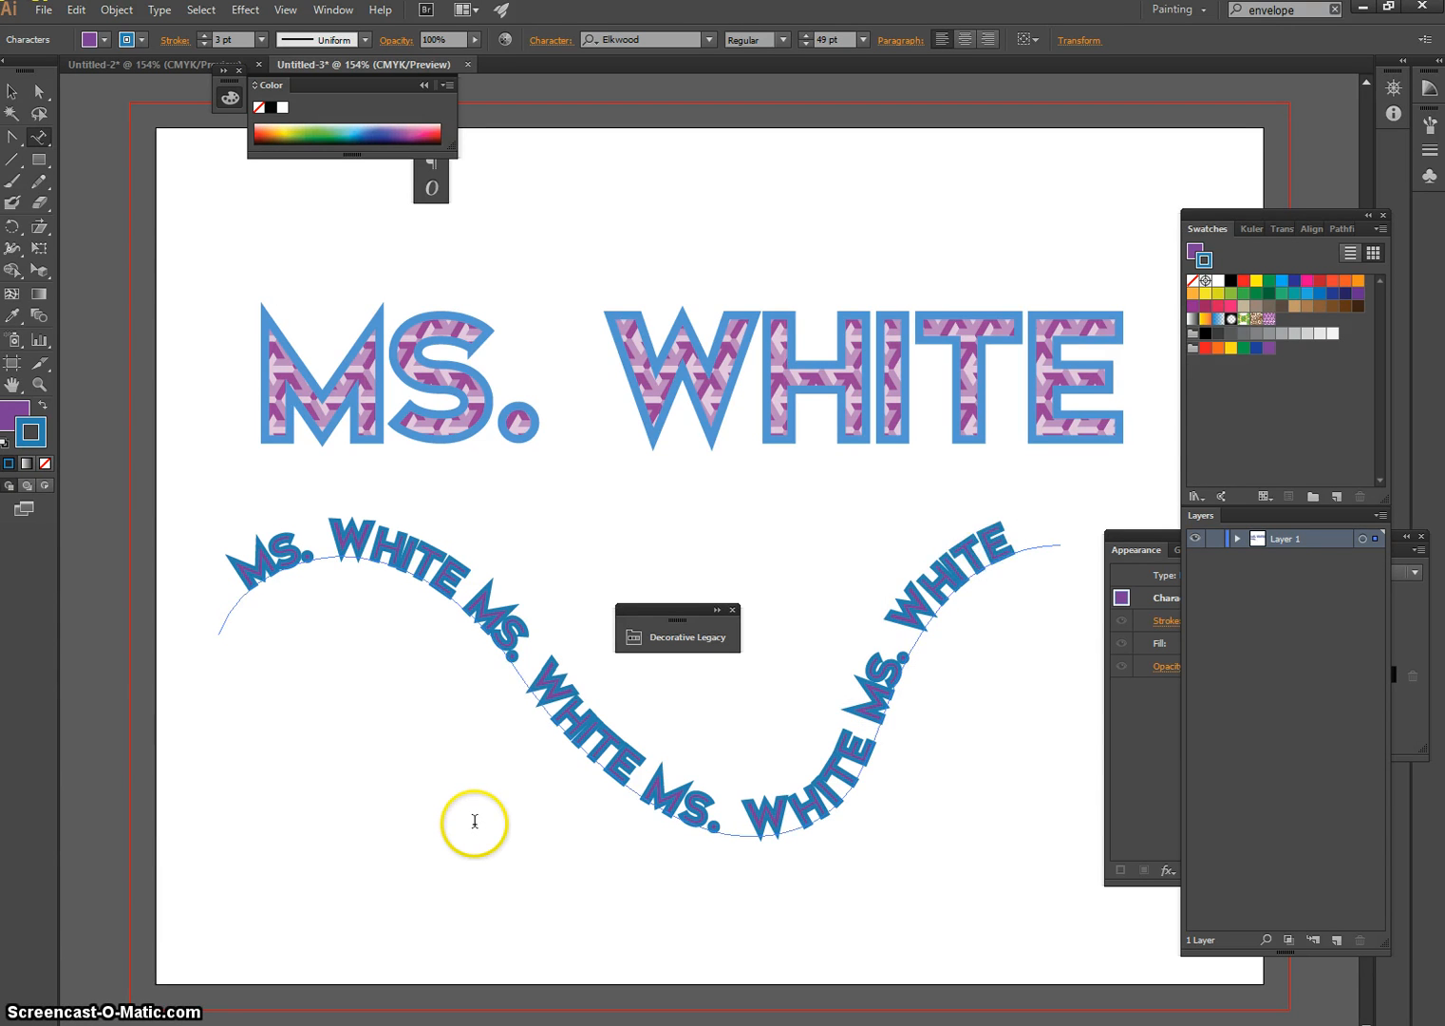
pyautogui.press('Escape')
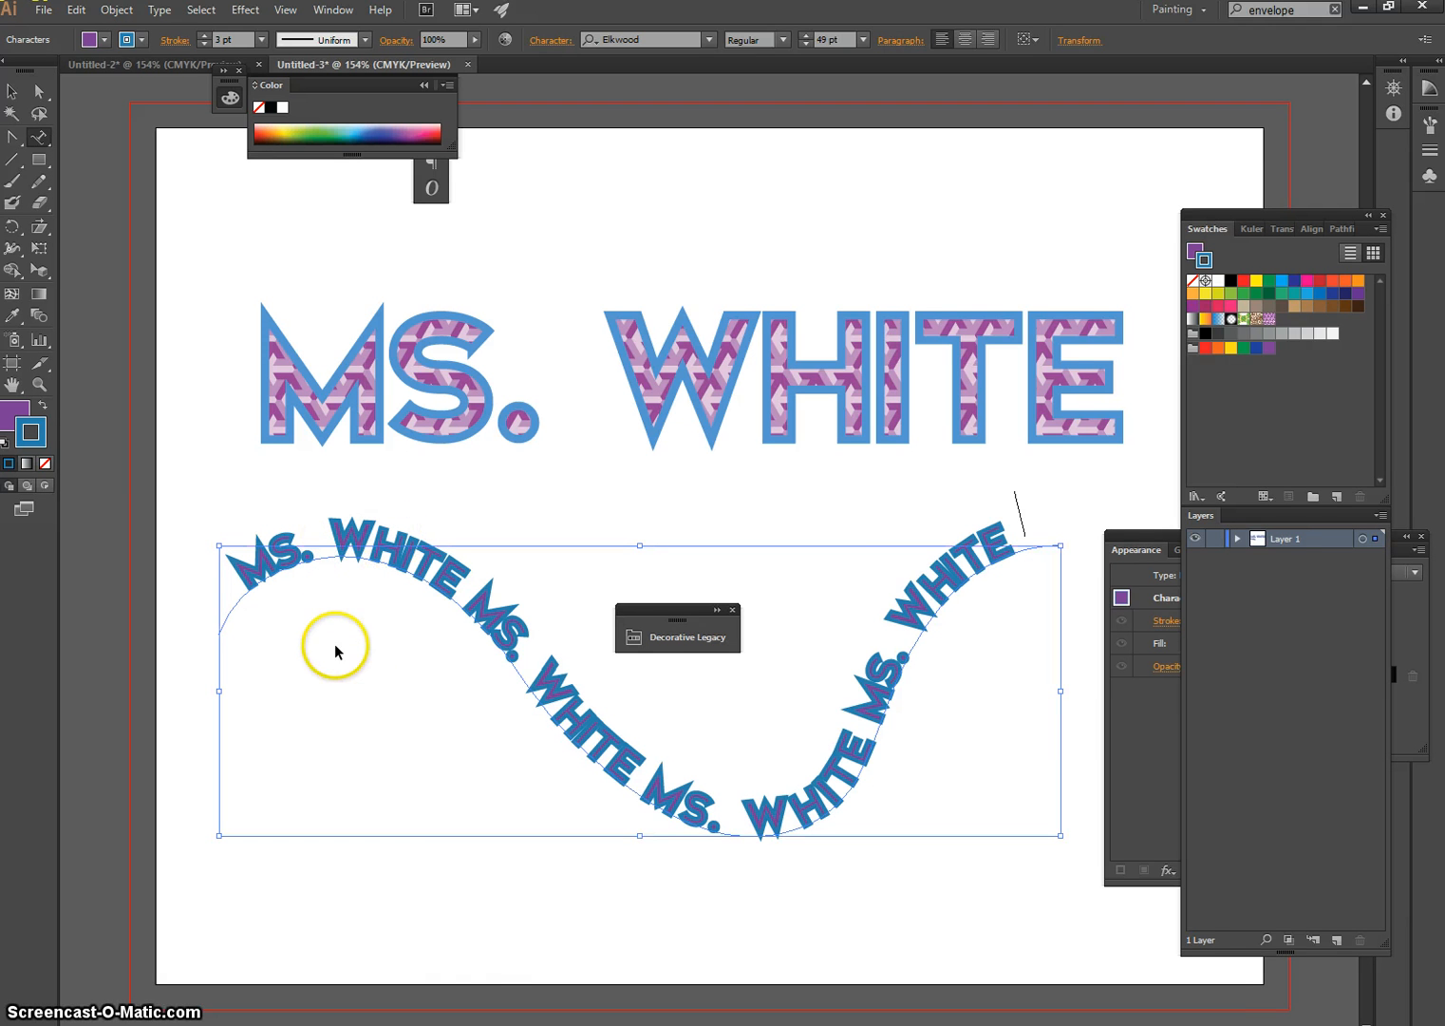
pyautogui.click(461, 932)
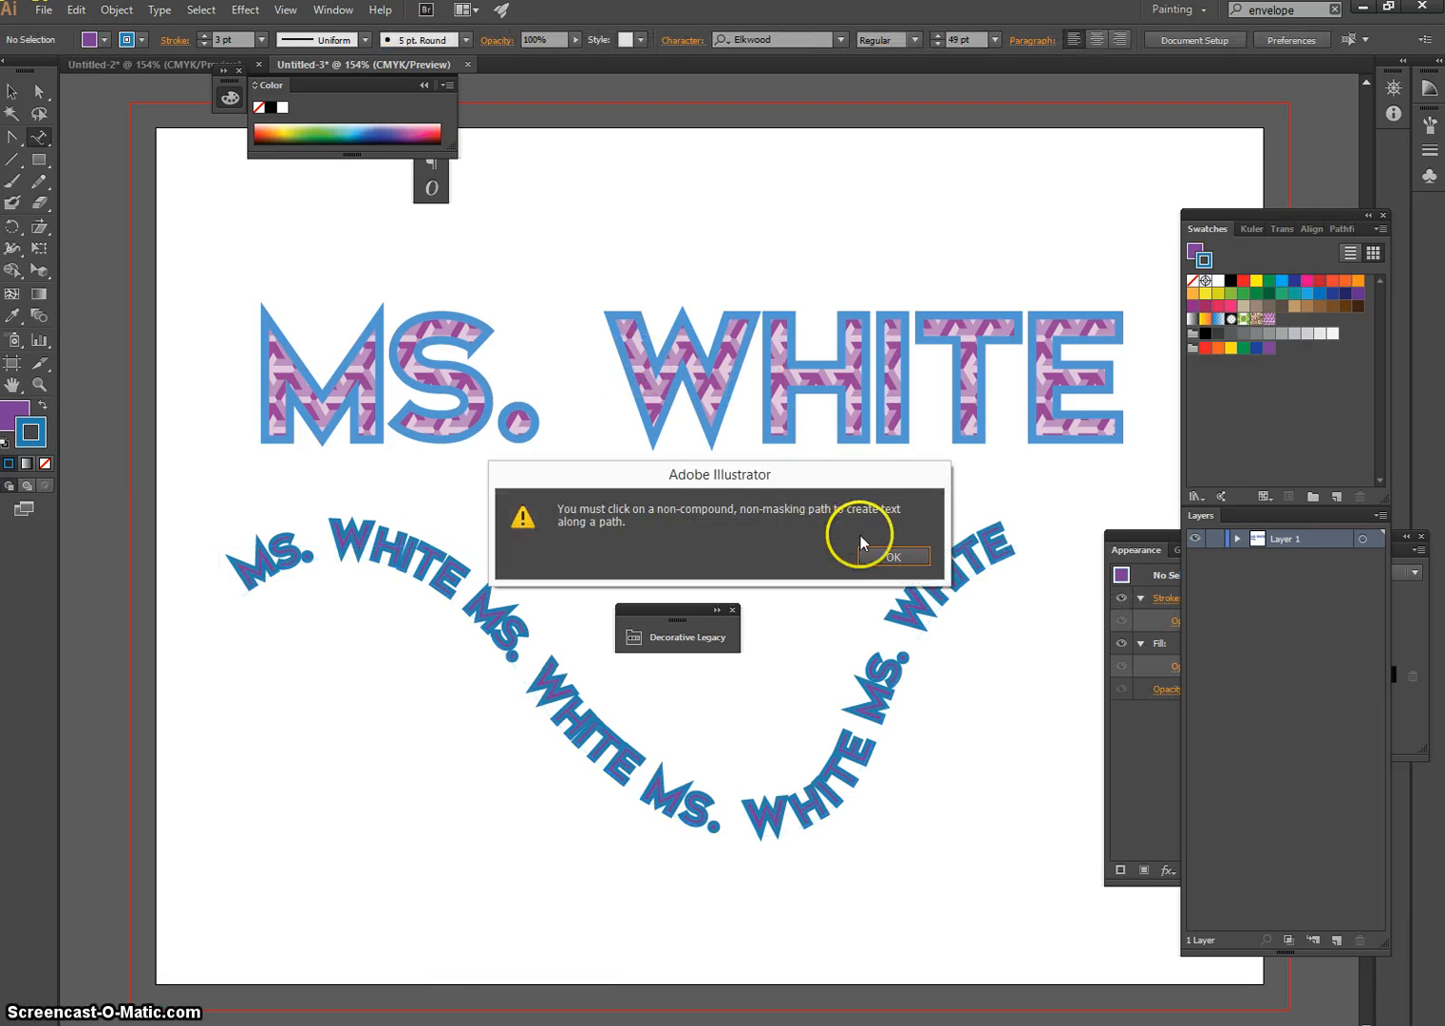
pyautogui.click(891, 556)
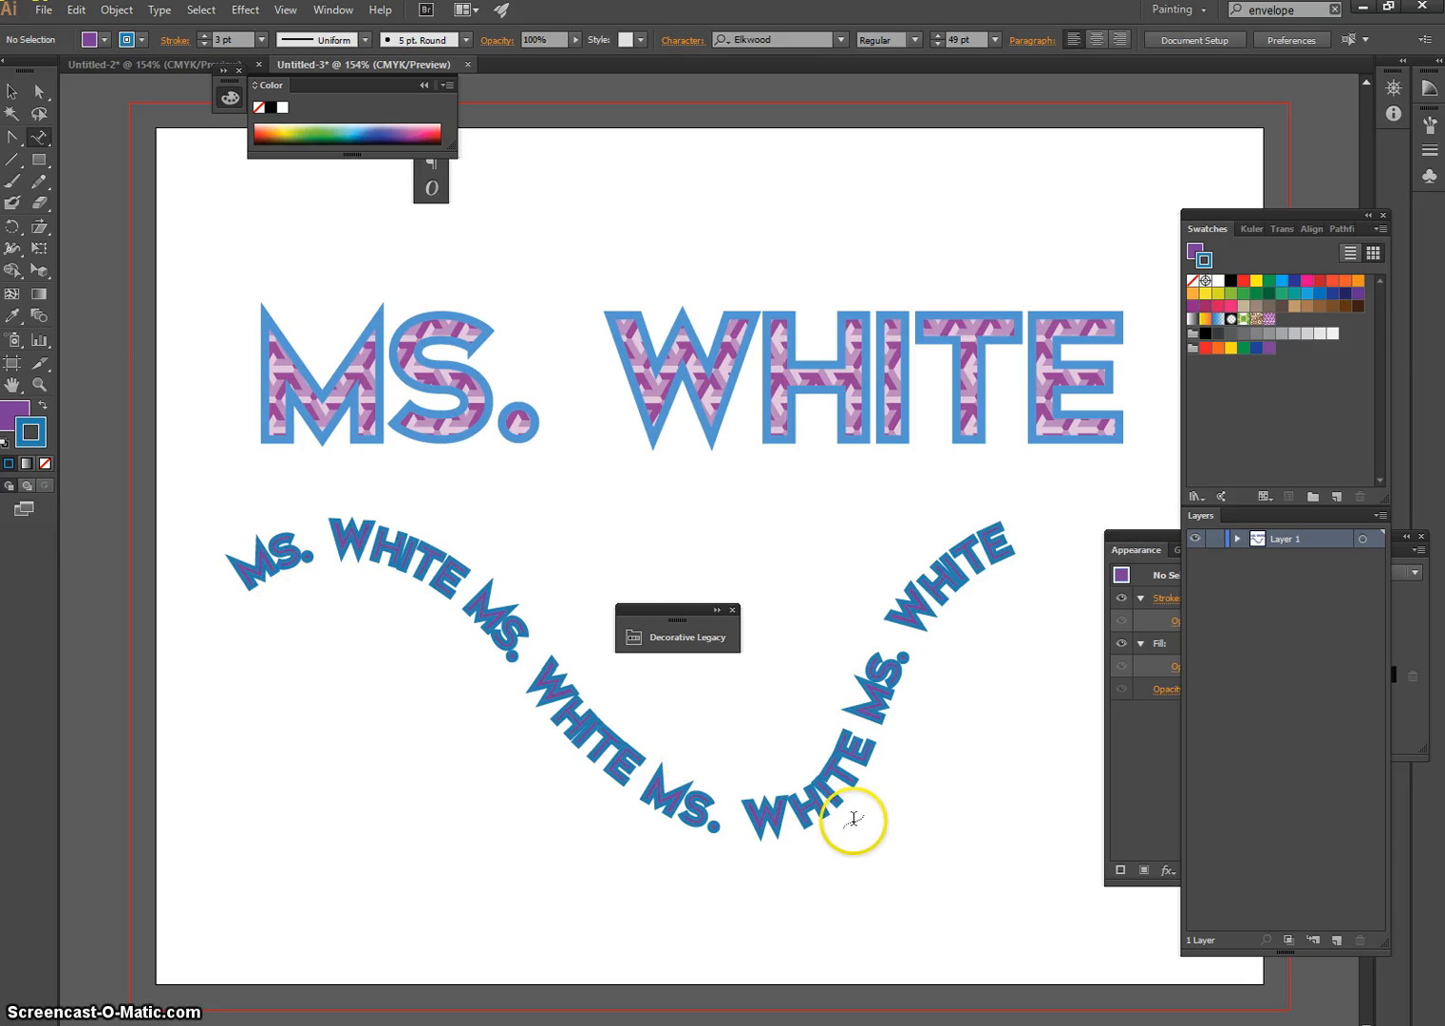
# Scale the wavy path text up to about 58 pt, move it to span the artboard just beneath the large name, and deselect it
pyautogui.click(9, 90)
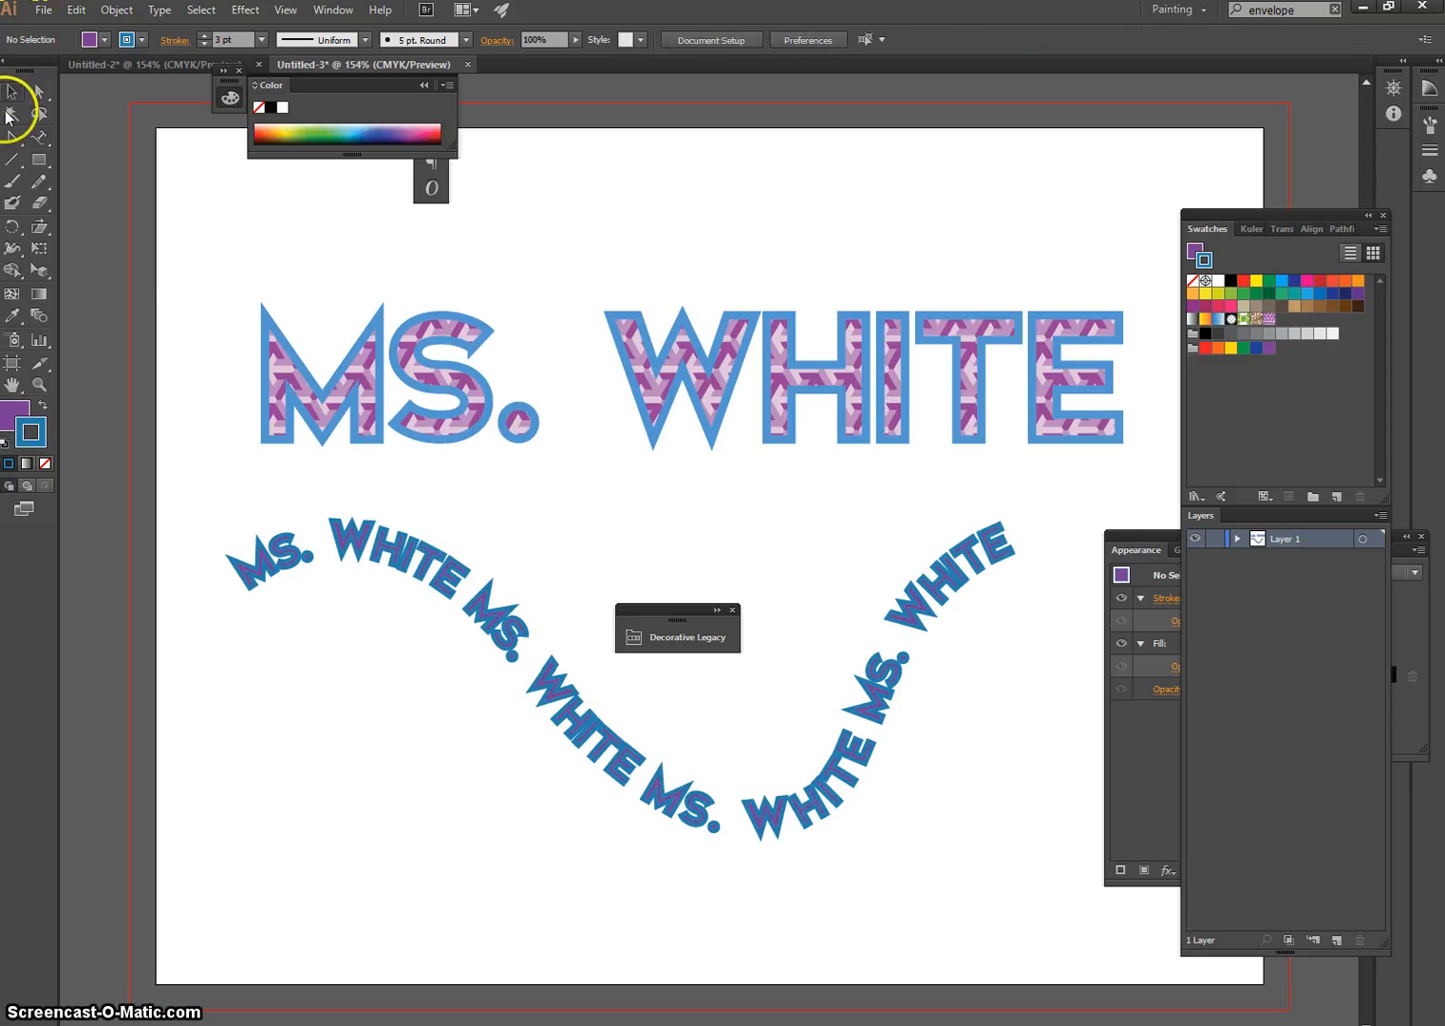
pyautogui.click(454, 562)
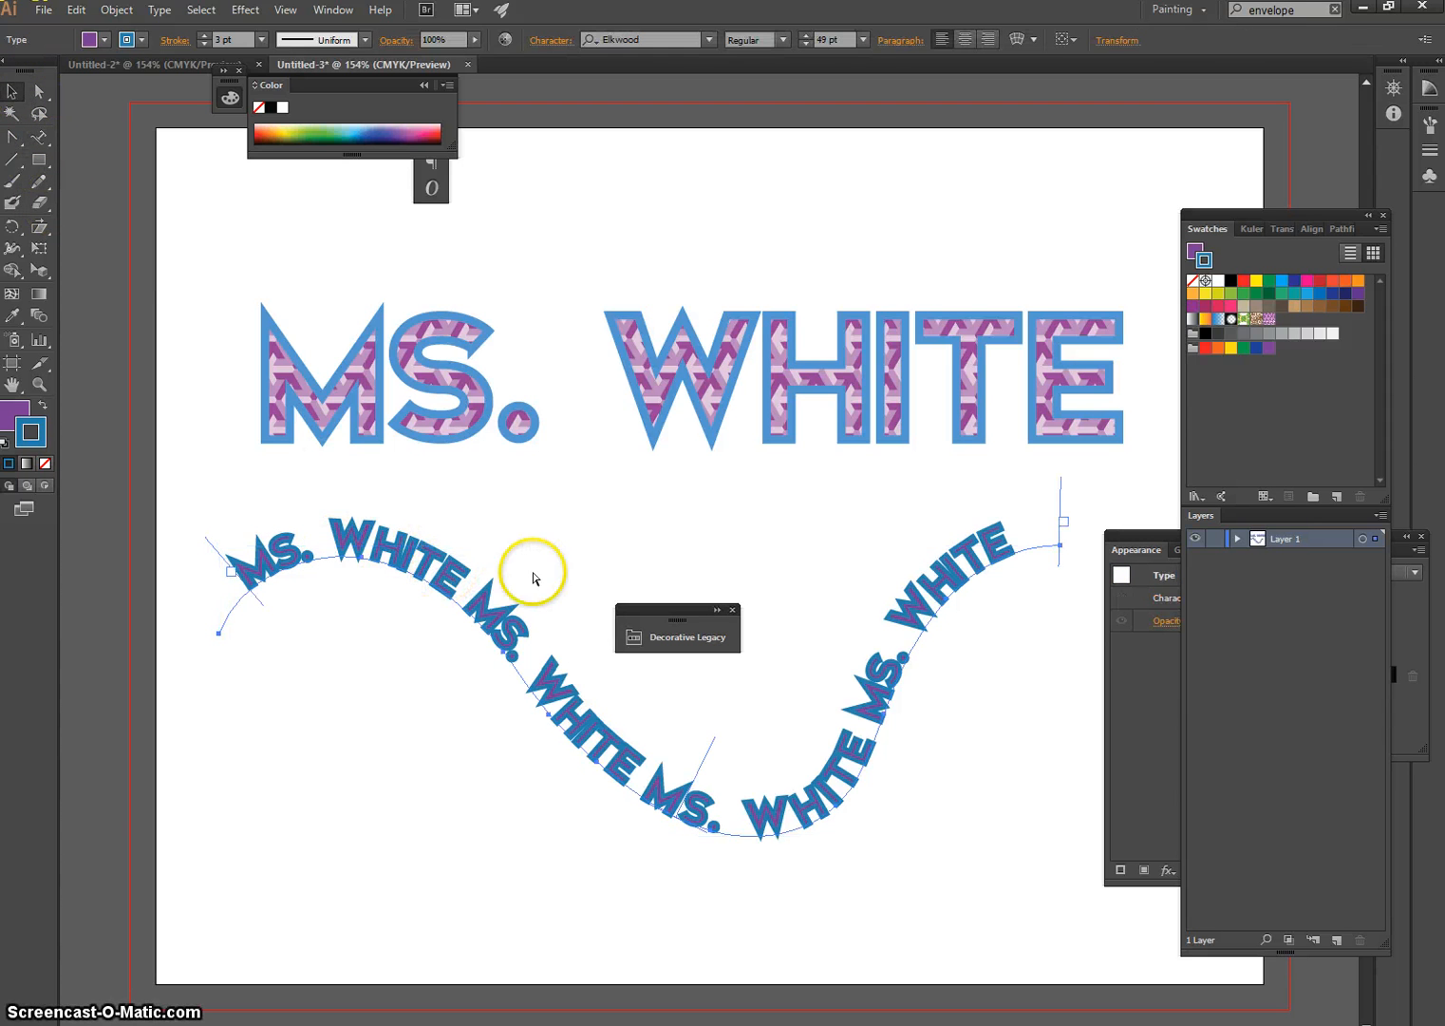
pyautogui.hotkey('ctrl', 't')
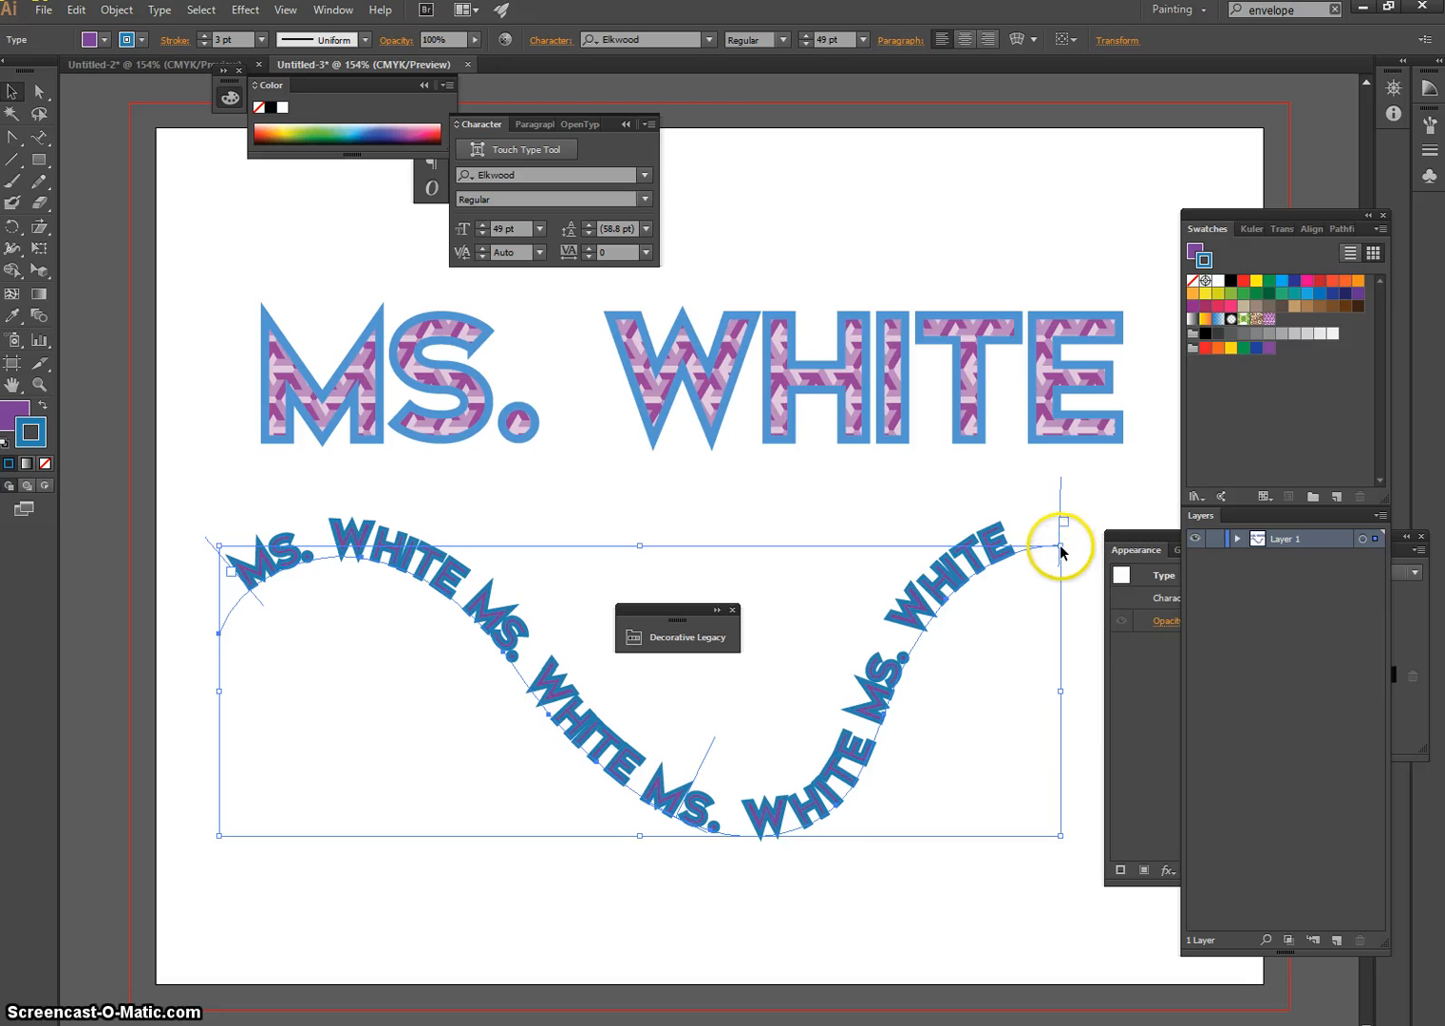
pyautogui.moveTo(1061, 547)
pyautogui.mouseDown()
pyautogui.moveTo(1194, 436)
pyautogui.moveTo(1274, 397)
pyautogui.moveTo(1194, 425)
pyautogui.moveTo(1219, 416)
pyautogui.mouseUp()
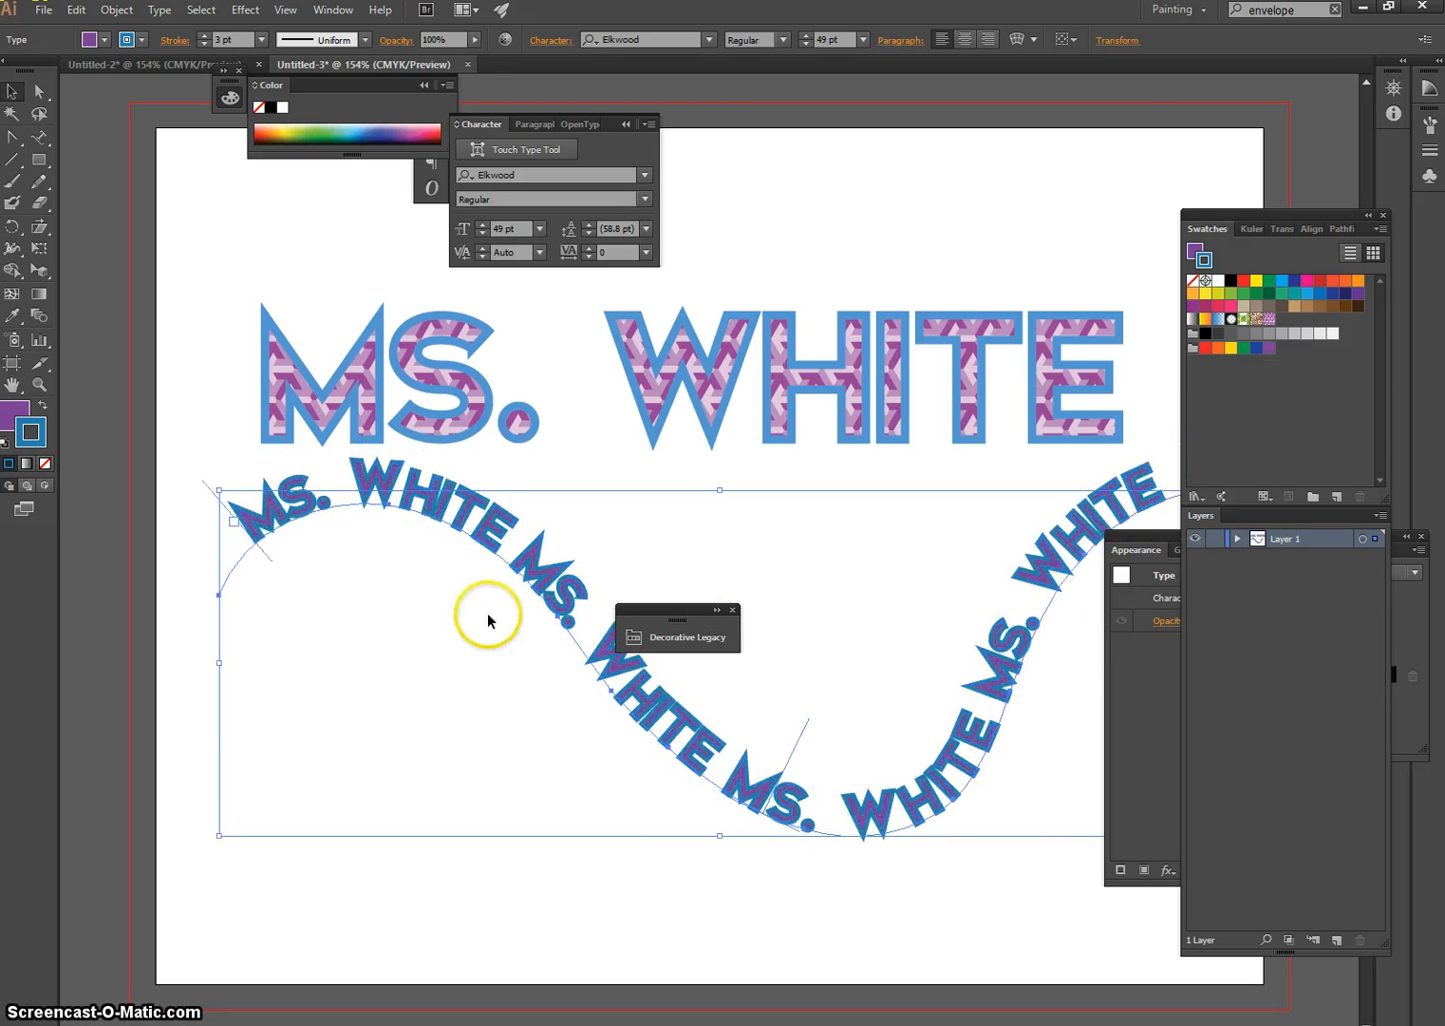
pyautogui.moveTo(528, 577)
pyautogui.mouseDown()
pyautogui.moveTo(456, 549)
pyautogui.moveTo(501, 601)
pyautogui.mouseUp()
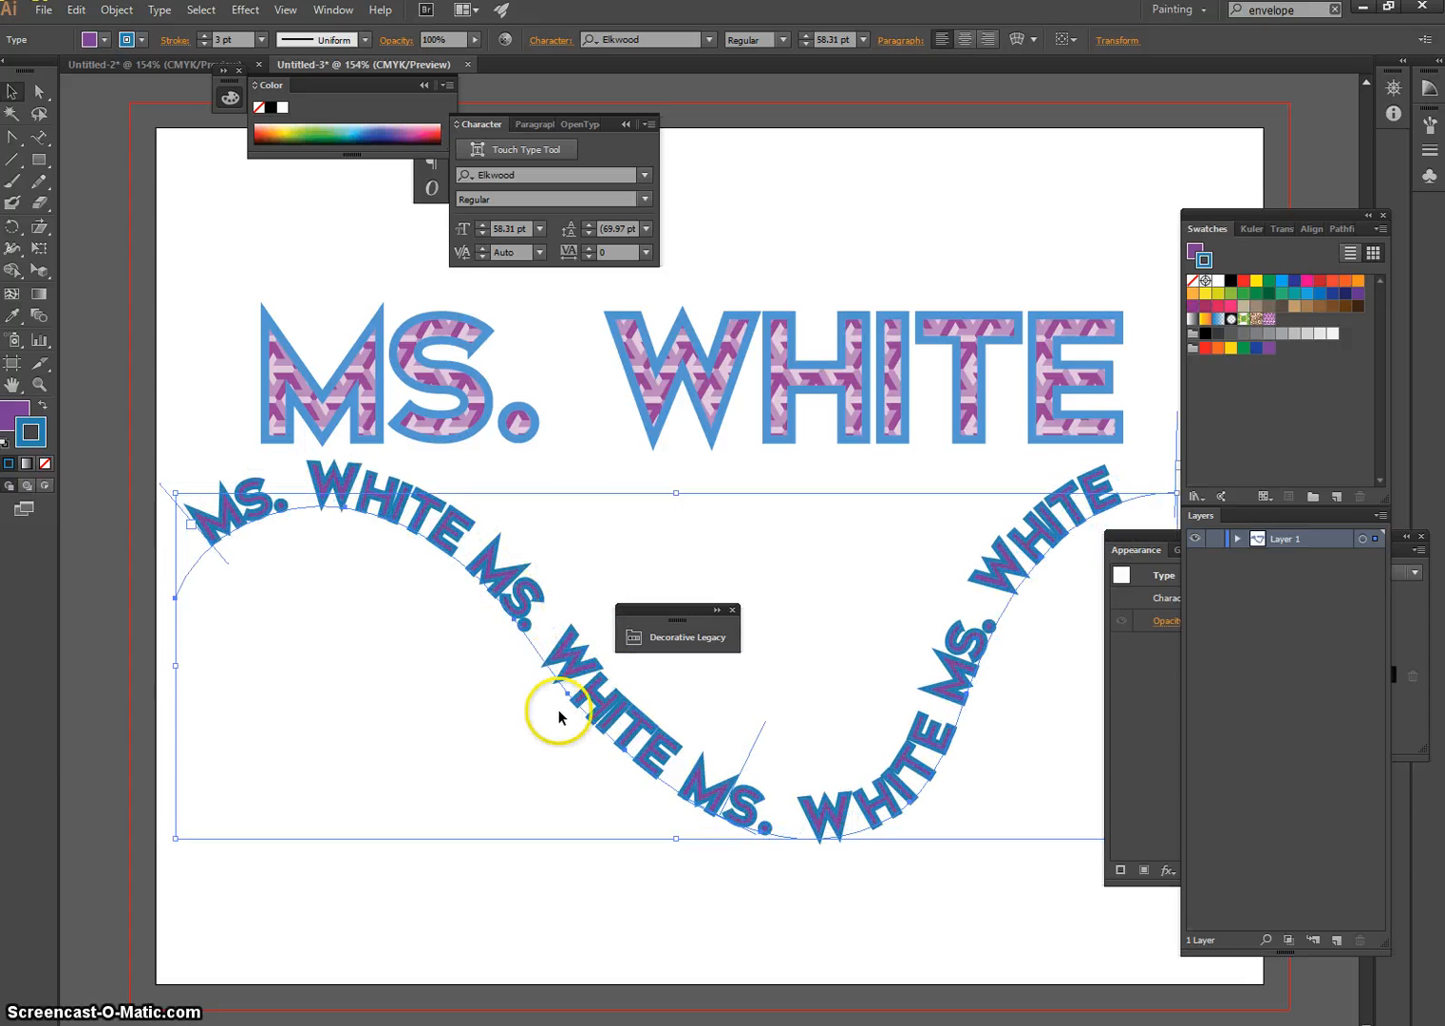
pyautogui.moveTo(562, 652); pyautogui.dragTo(561, 643)
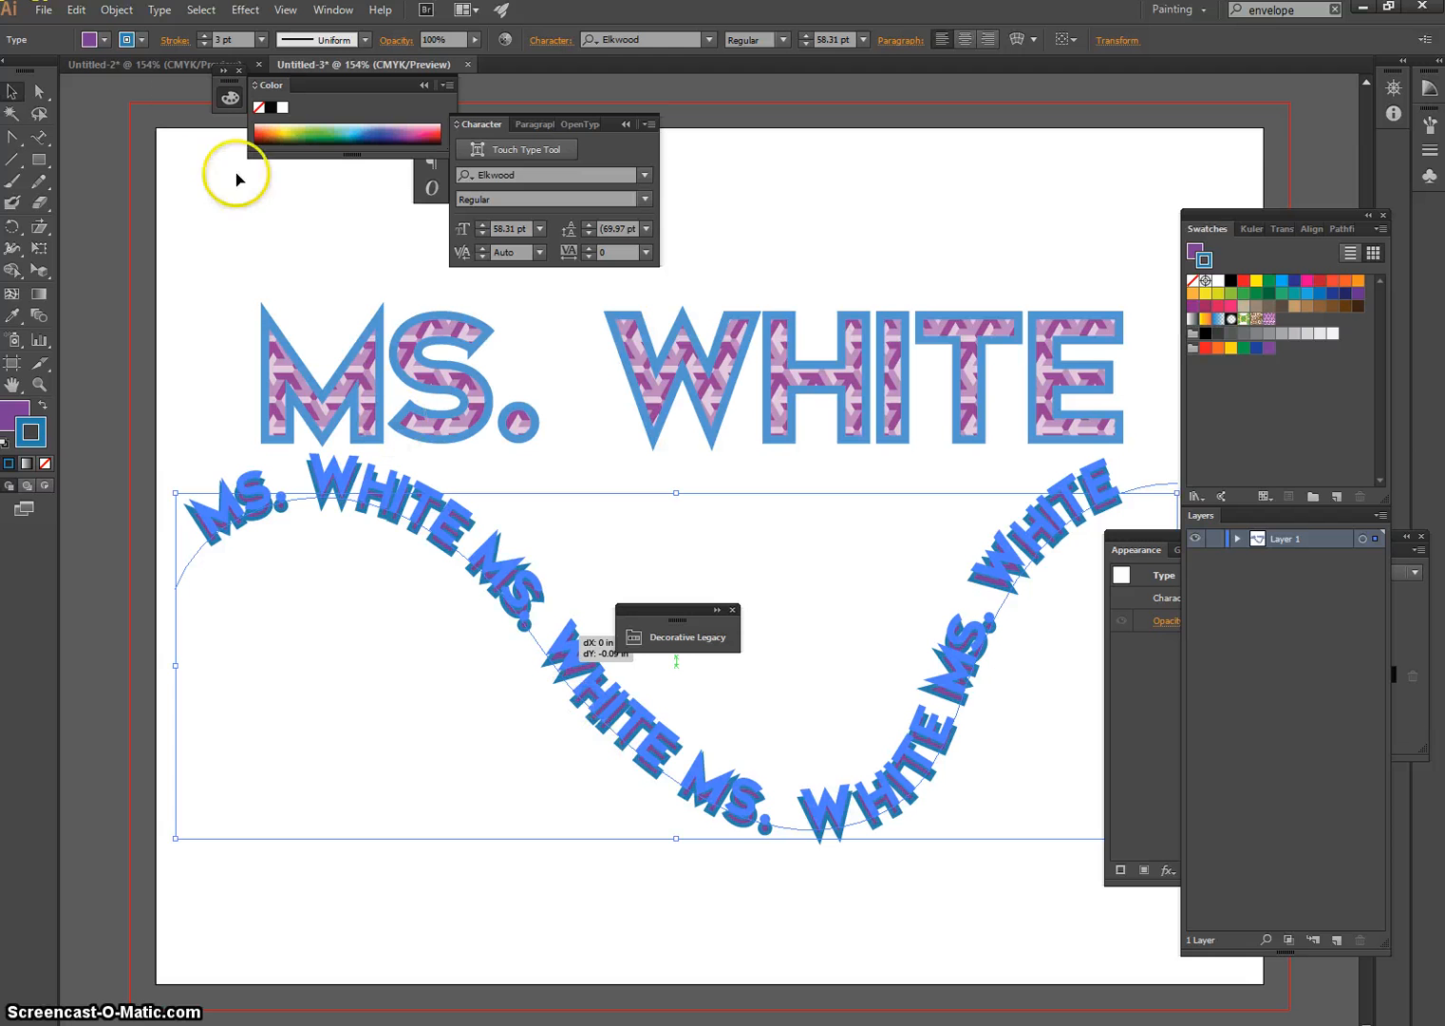
pyautogui.click(416, 740)
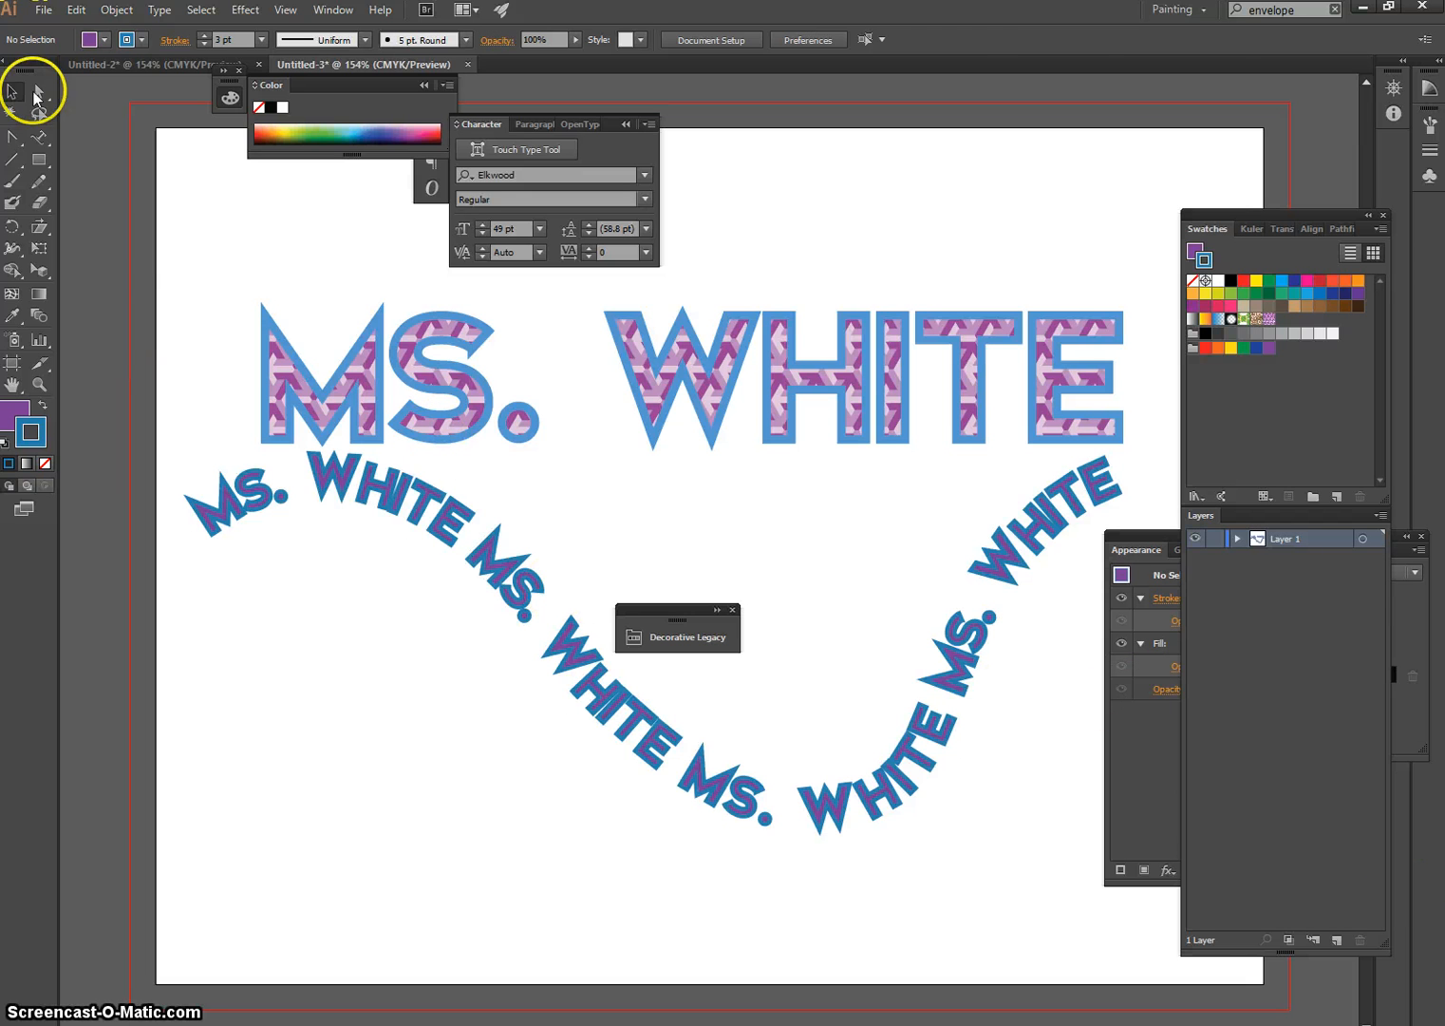
# Review the type tool variants and the Pencil tool, and choose the Star tool among the shape tools
pyautogui.click(39, 137)
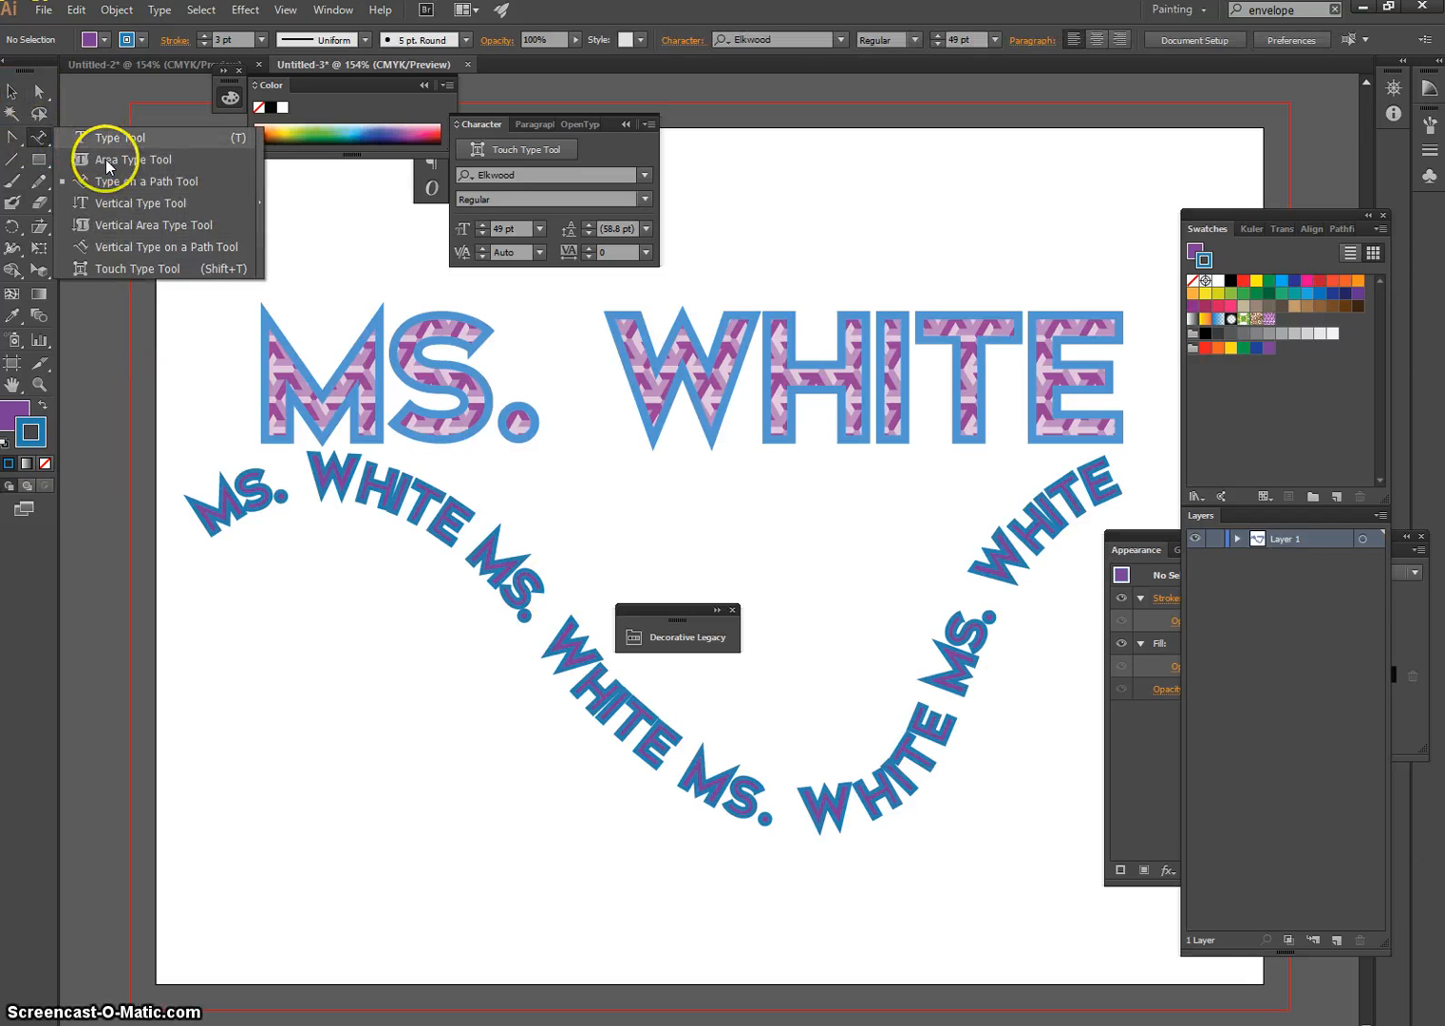
pyautogui.click(40, 141)
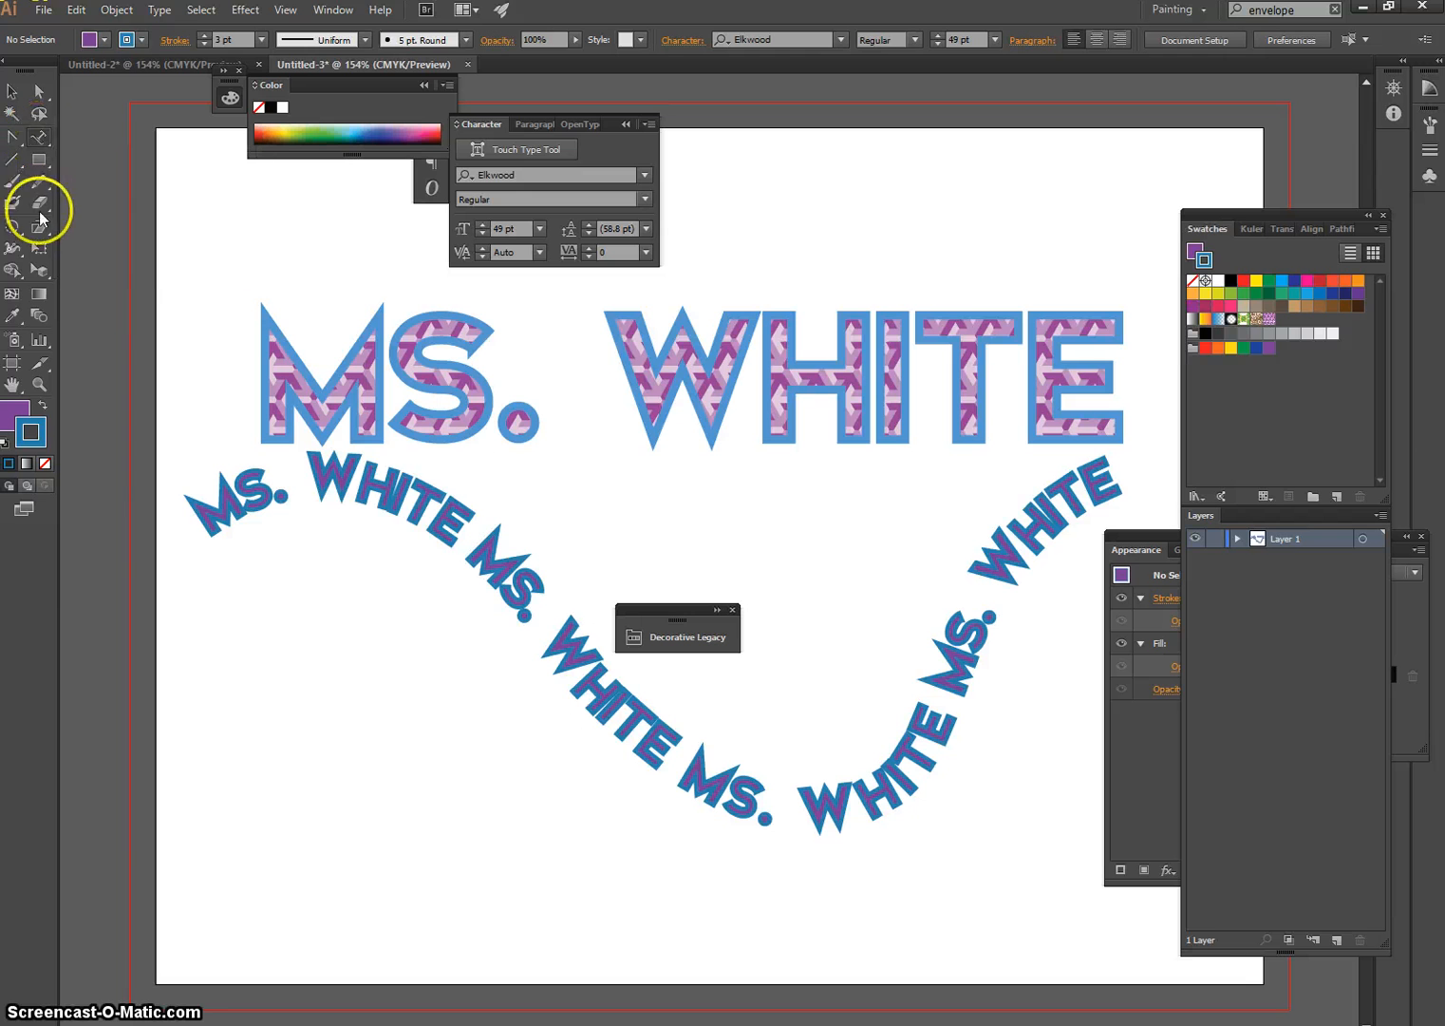
pyautogui.click(38, 186)
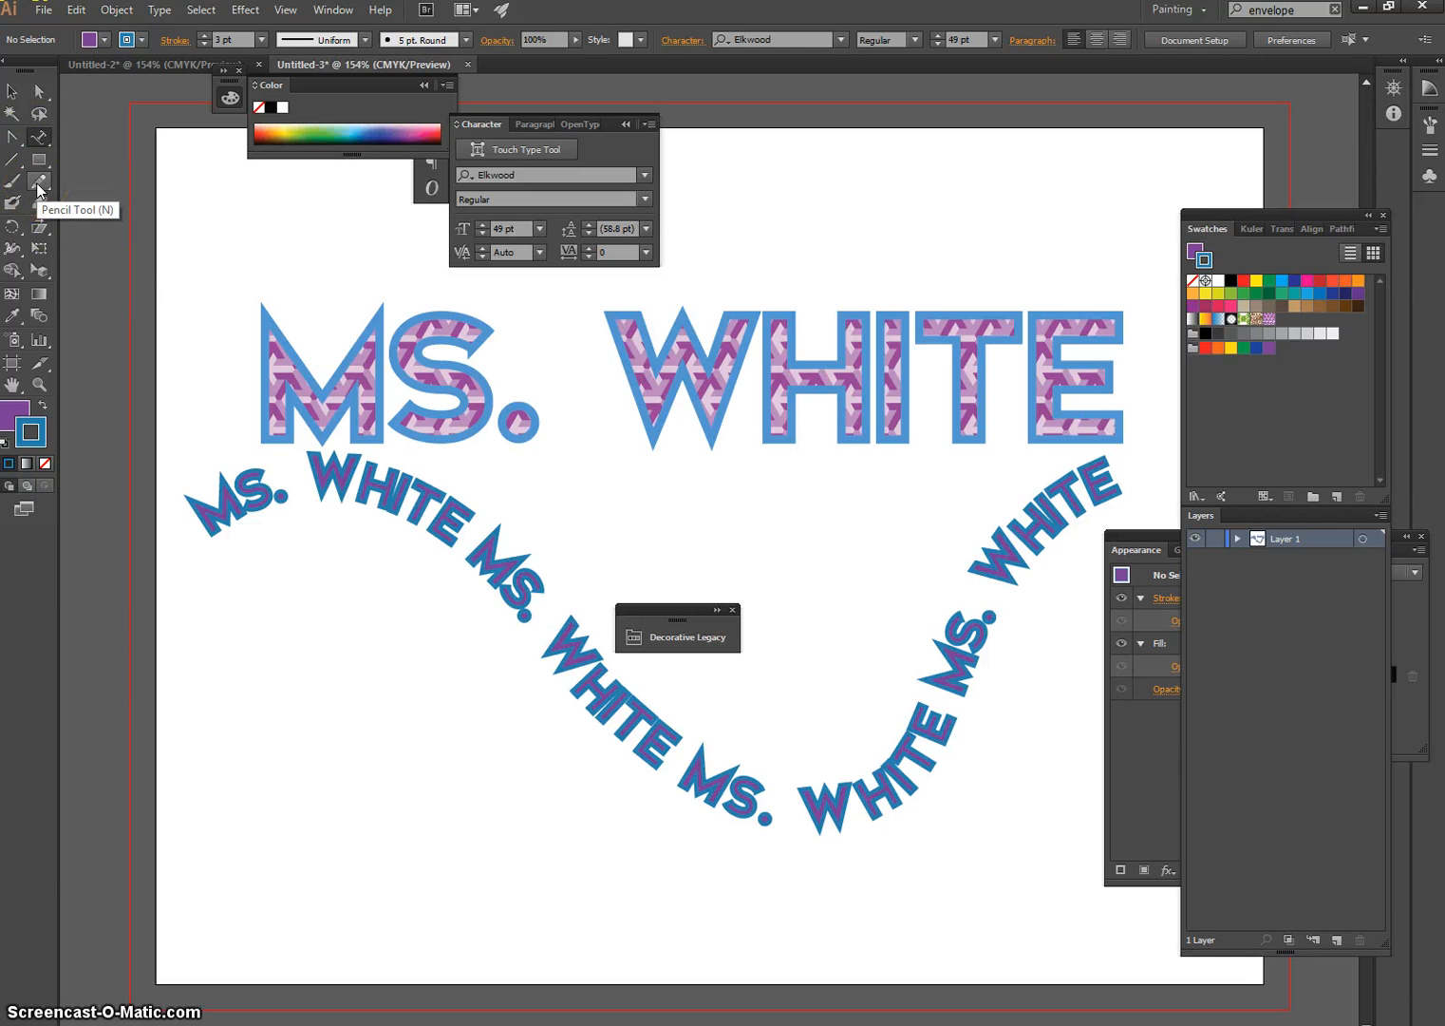
pyautogui.click(39, 160)
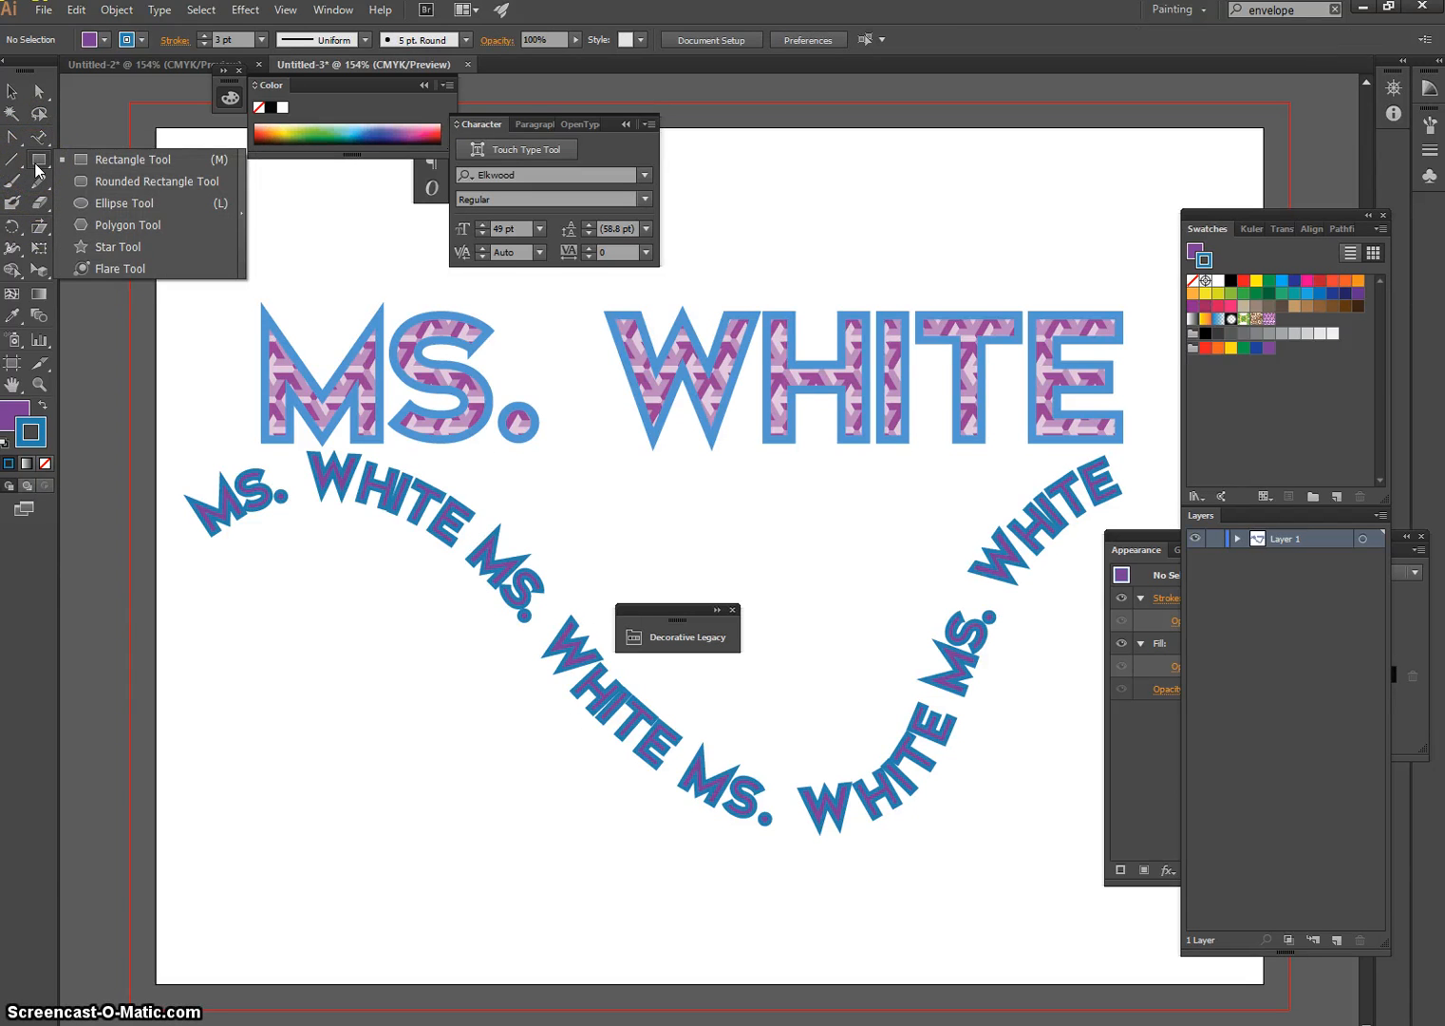
pyautogui.moveTo(39, 169); pyautogui.dragTo(112, 253)
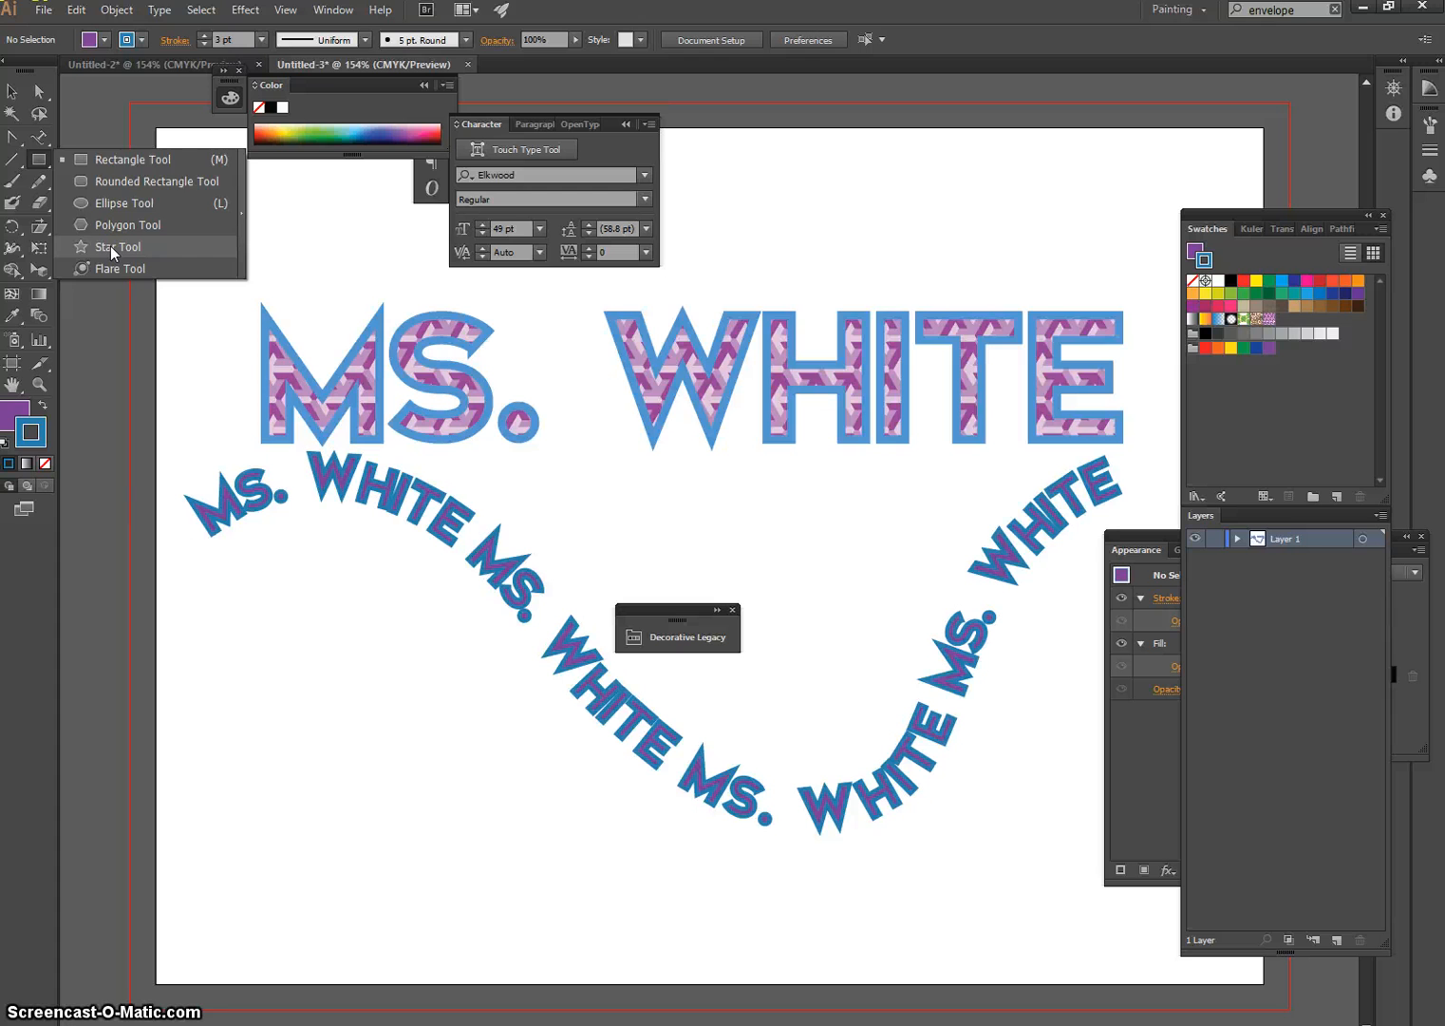
pyautogui.moveTo(110, 246); pyautogui.dragTo(109, 241)
# Set no fill and draw a closed freeform Pencil shape about 2.18 in wide and 3.01 in high below the wavy text's left part
pyautogui.click(39, 185)
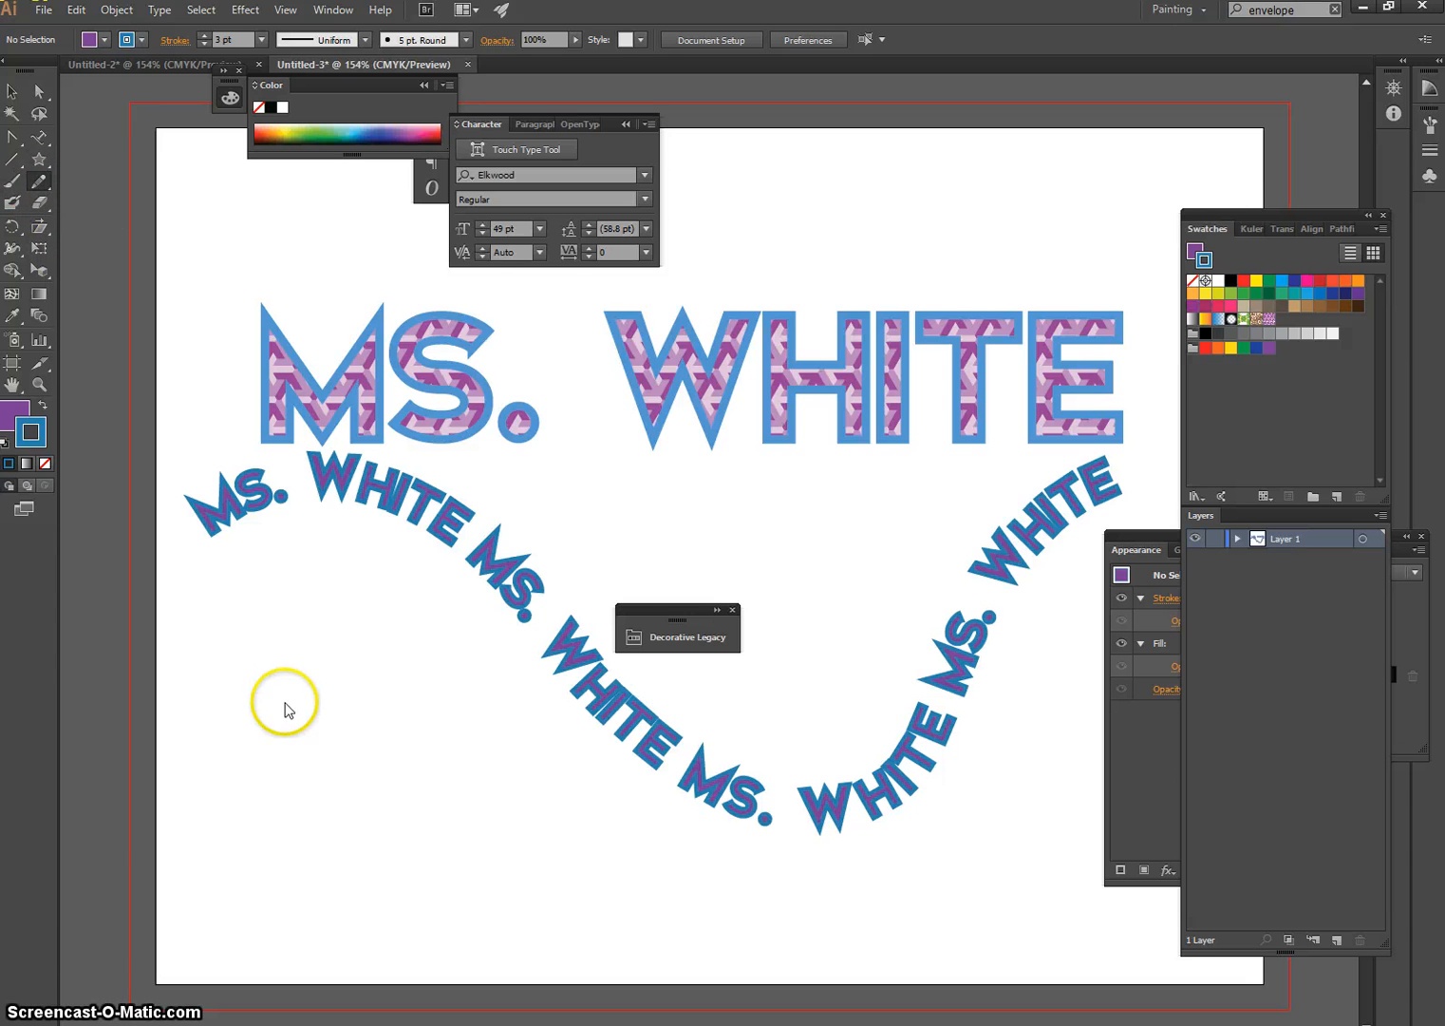
pyautogui.click(16, 415)
pyautogui.click(46, 464)
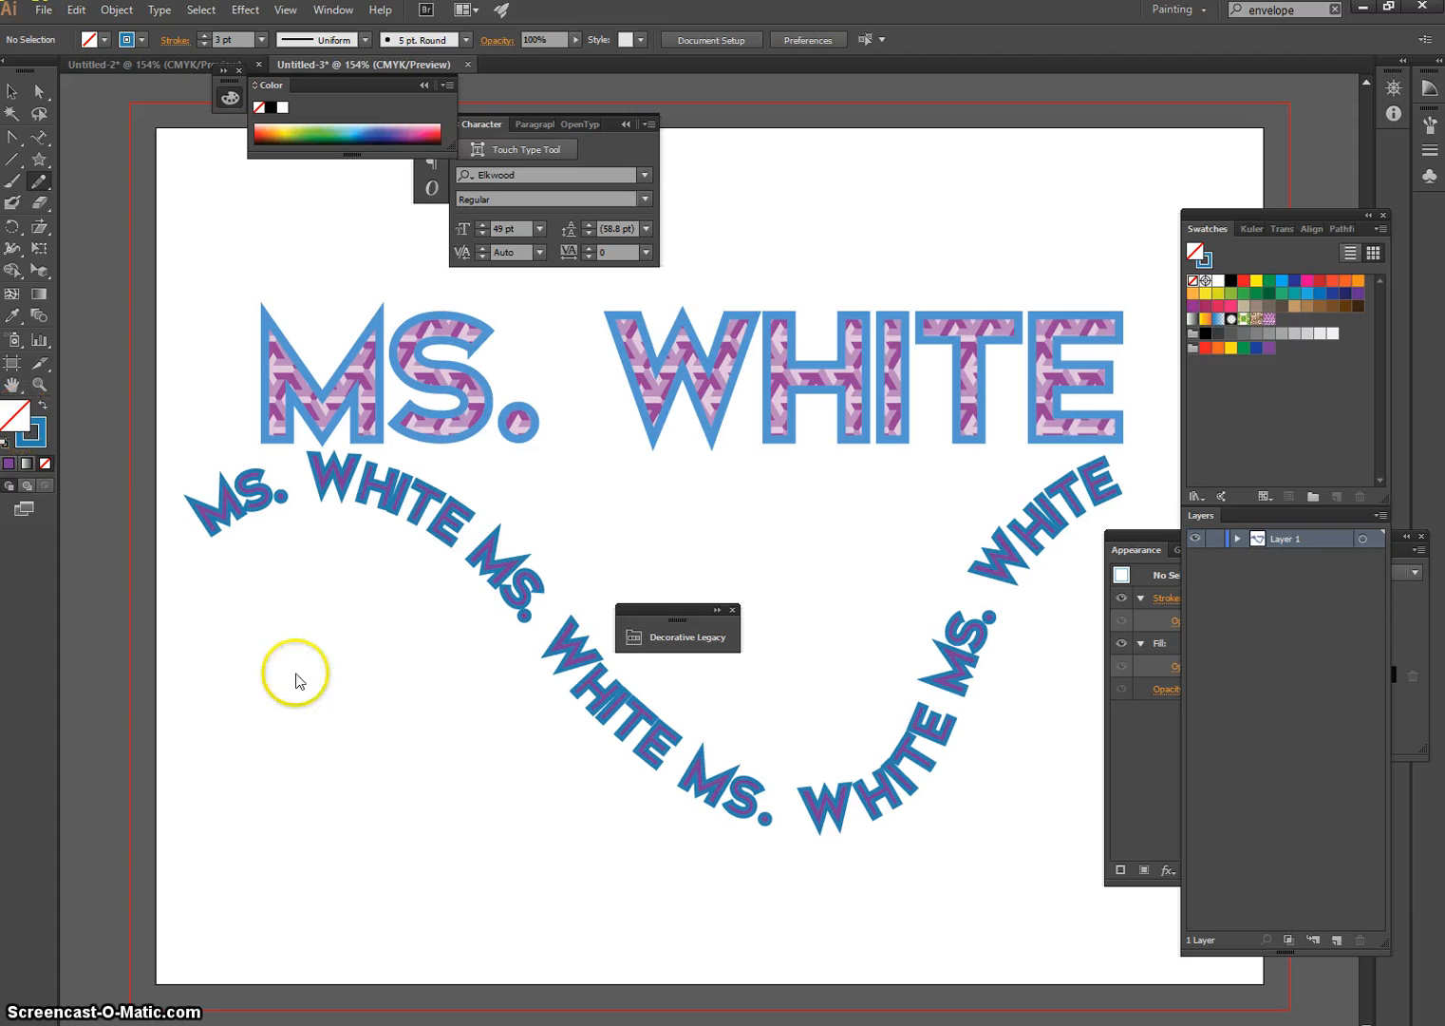
pyautogui.moveTo(241, 628); pyautogui.dragTo(271, 608)
pyautogui.moveTo(368, 632)
pyautogui.mouseDown()
pyautogui.moveTo(442, 812)
pyautogui.moveTo(271, 871)
pyautogui.moveTo(226, 749)
pyautogui.moveTo(247, 624)
pyautogui.mouseUp()
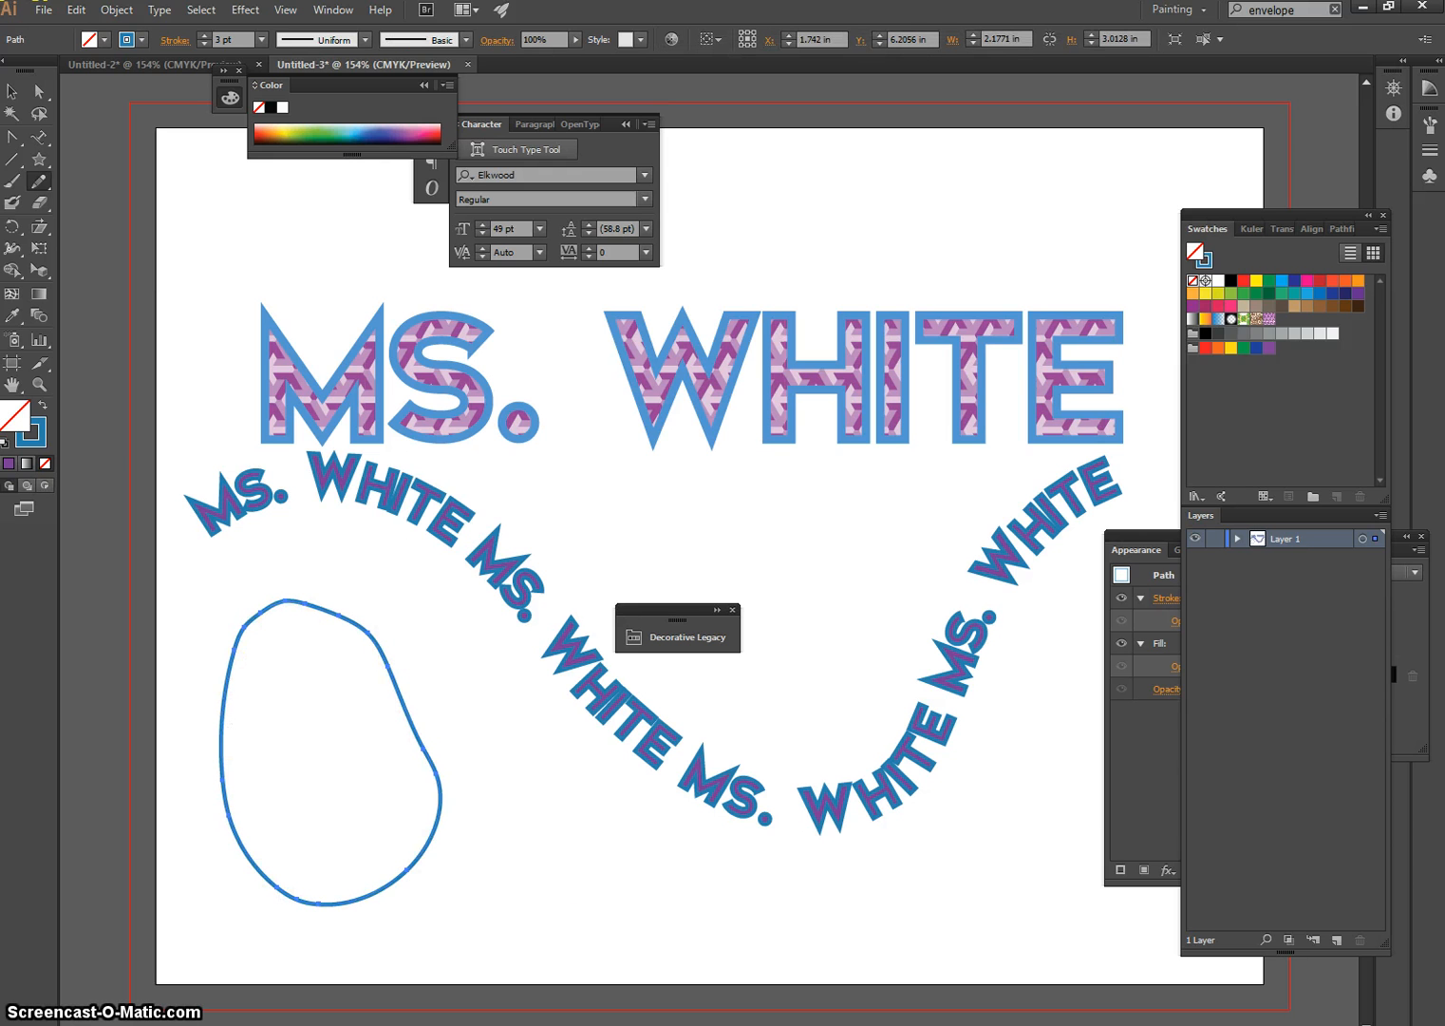
# Draw a five-pointed star about 3.04 in wide and 3.2 in high, and move it down into the dip of the wavy text
pyautogui.click(39, 158)
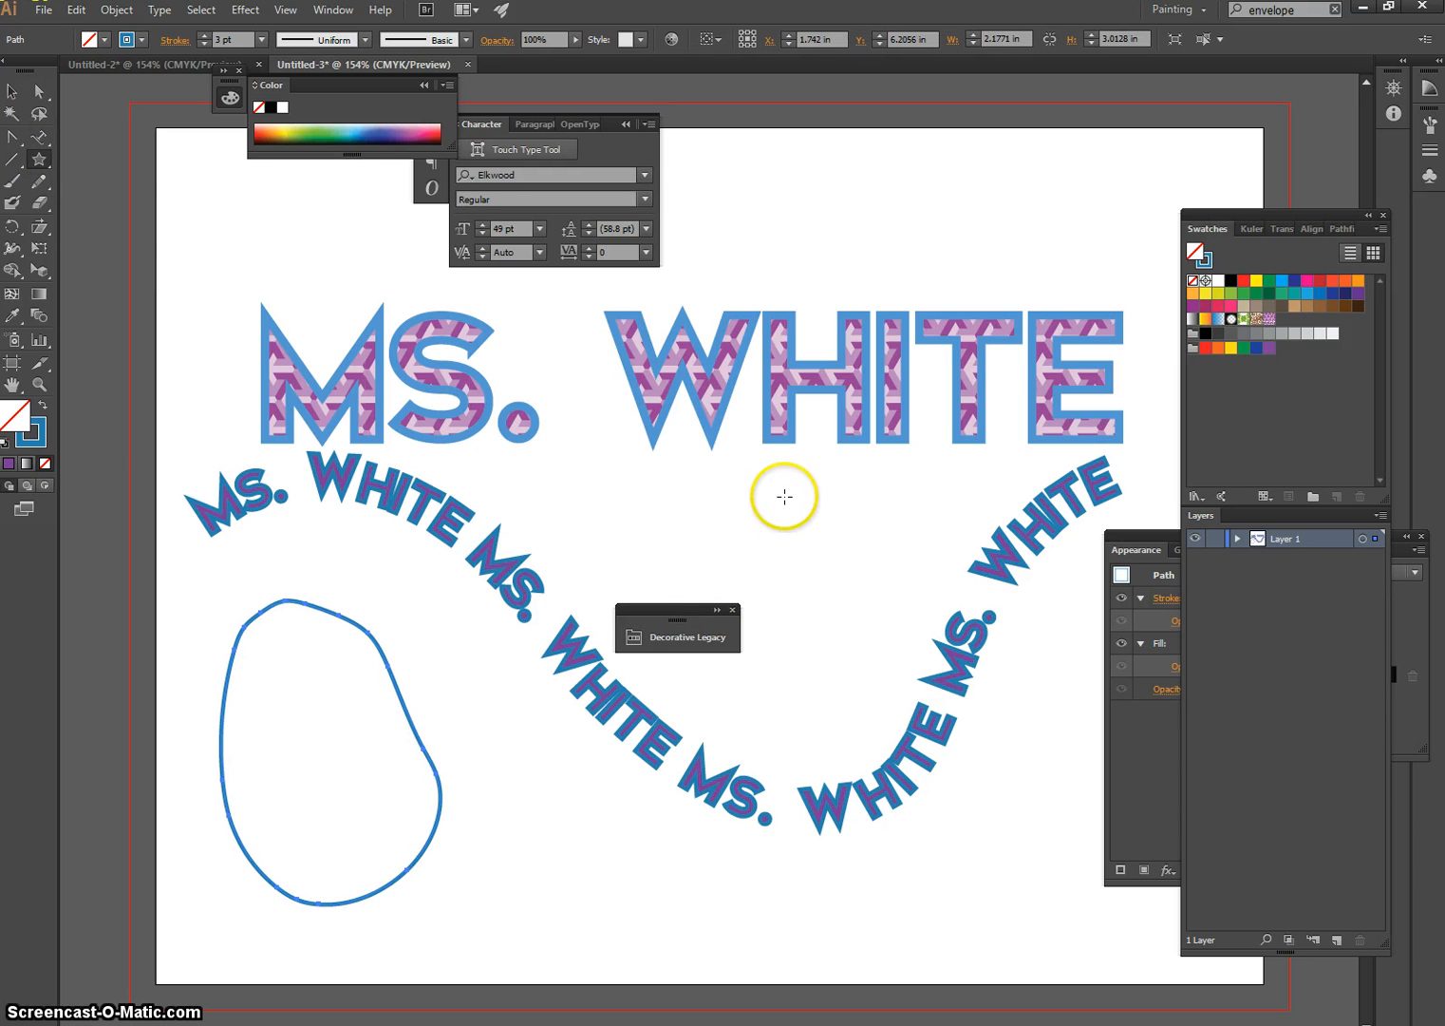
pyautogui.moveTo(785, 496); pyautogui.dragTo(836, 655)
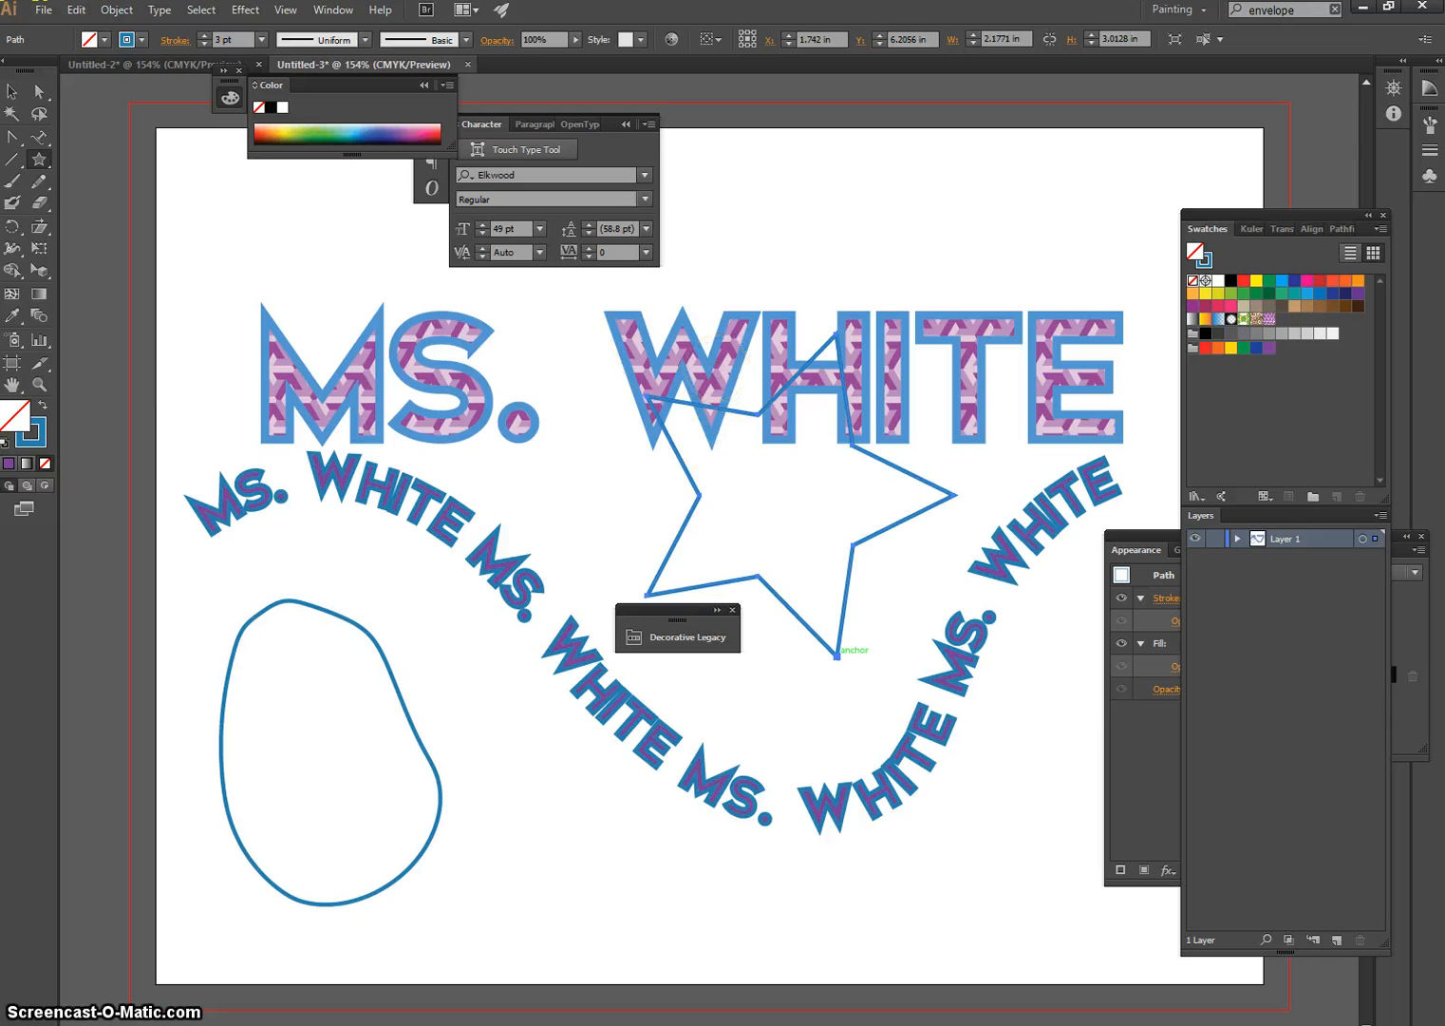
pyautogui.click(19, 95)
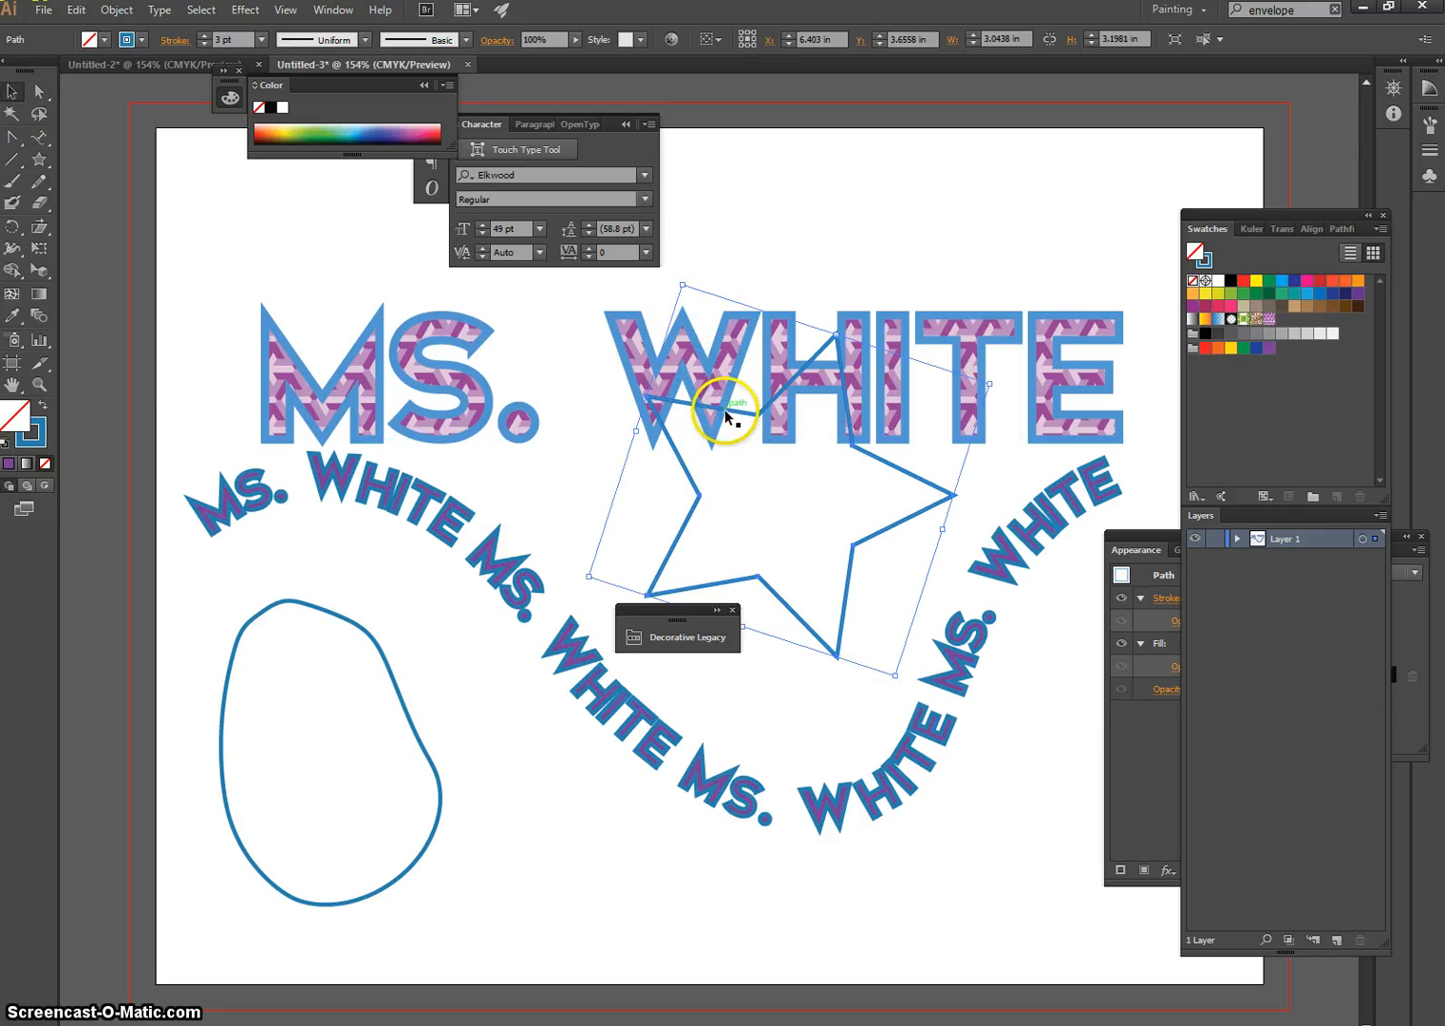
pyautogui.moveTo(726, 408); pyautogui.dragTo(719, 527)
# Draw a closed curved shape with the Pen tool above the second word of the large name, and deselect it
pyautogui.moveTo(13, 138); pyautogui.dragTo(72, 148)
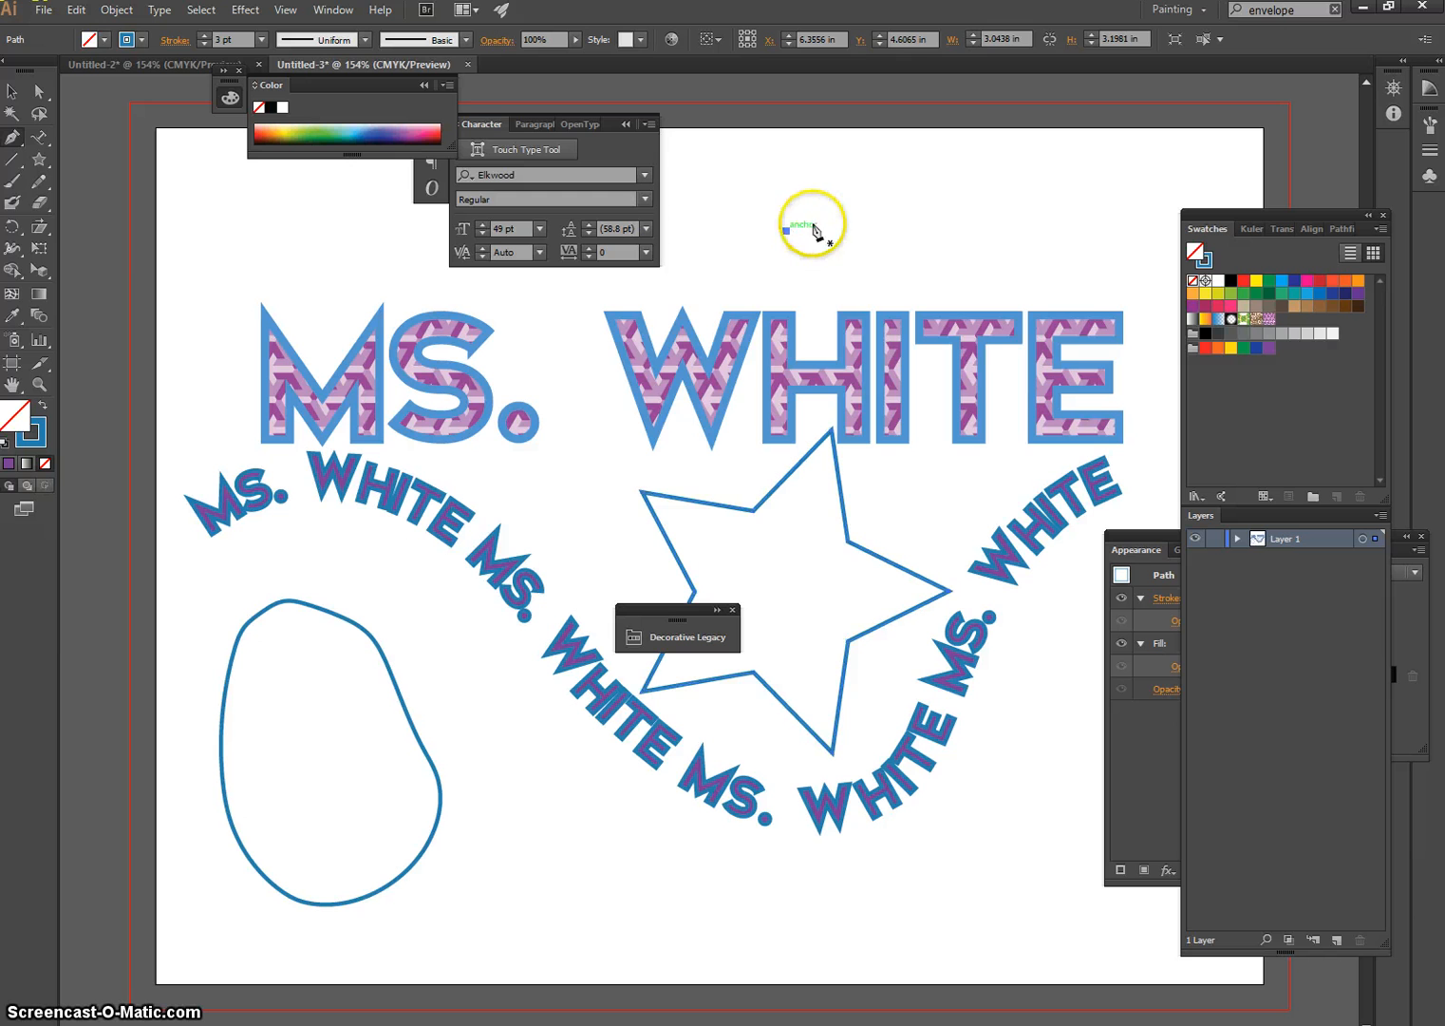
pyautogui.moveTo(955, 195); pyautogui.dragTo(1002, 285)
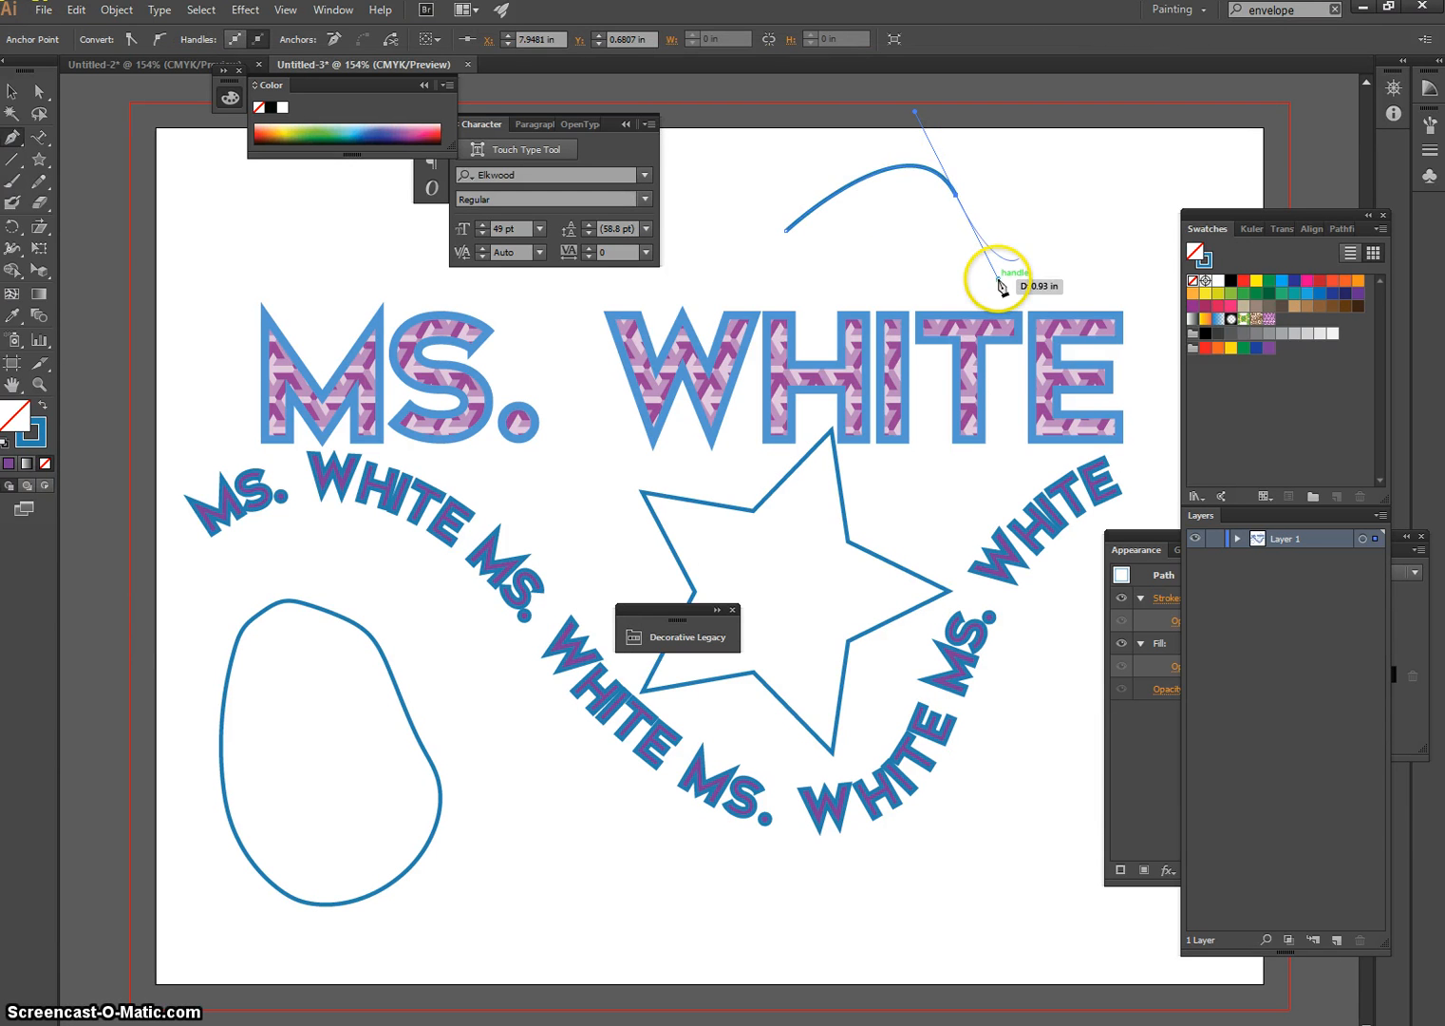
pyautogui.keyDown('ctrl'); pyautogui.click(959, 209); pyautogui.keyUp('ctrl')
pyautogui.moveTo(955, 194); pyautogui.dragTo(955, 353)
pyautogui.keyDown('ctrl'); pyautogui.click(987, 266); pyautogui.keyUp('ctrl')
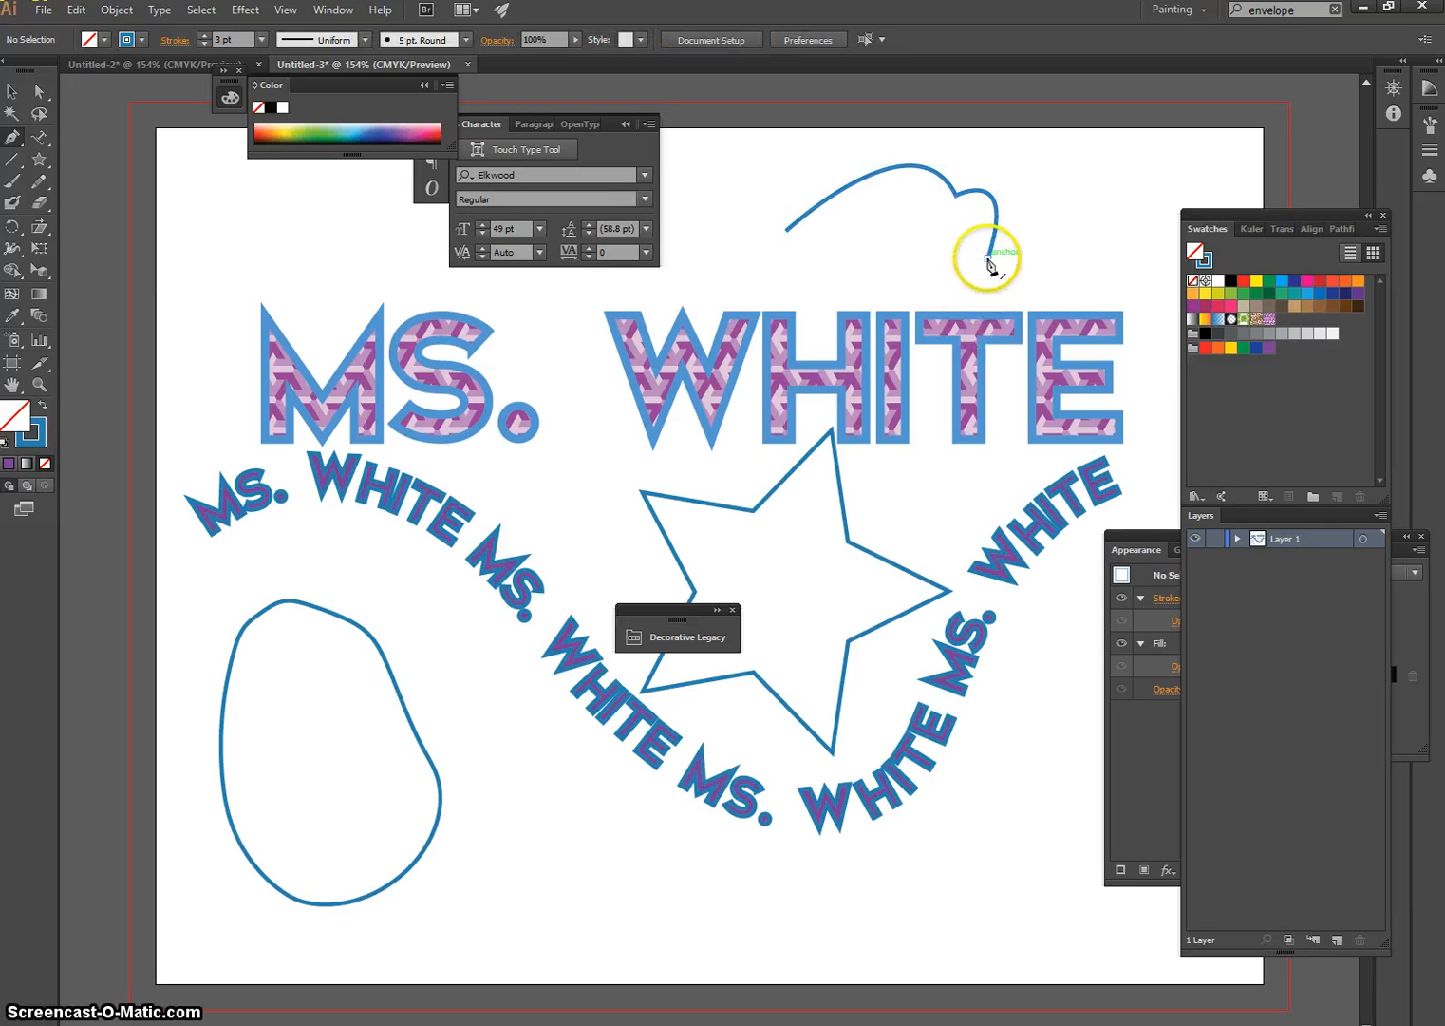
pyautogui.click(987, 266)
pyautogui.moveTo(786, 230); pyautogui.dragTo(828, 309)
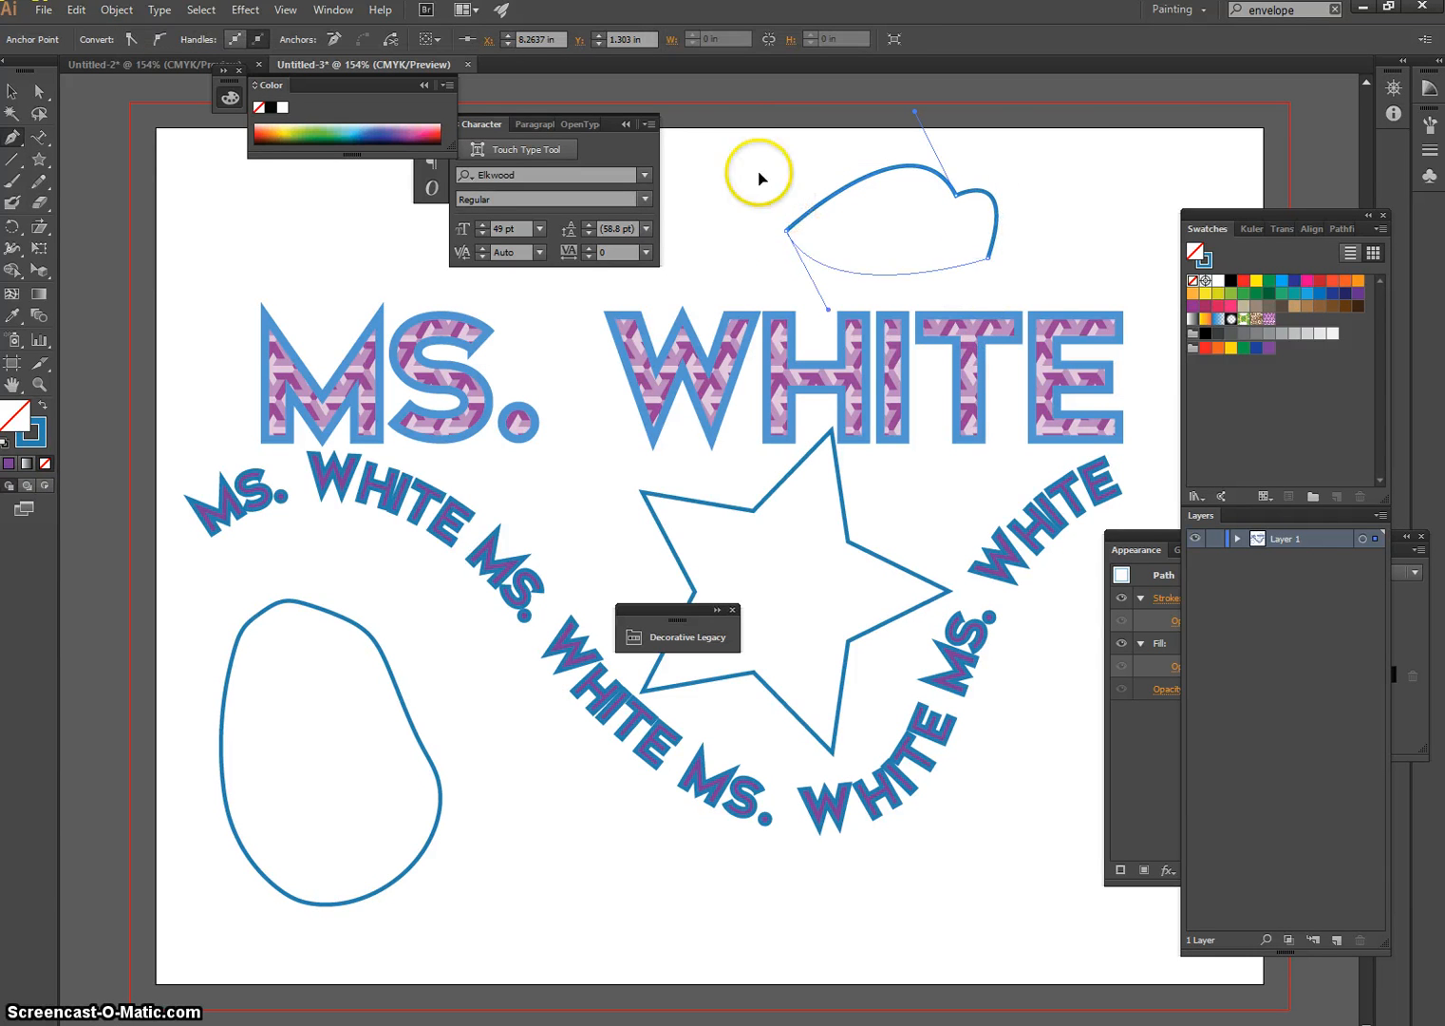
pyautogui.moveTo(759, 173); pyautogui.dragTo(726, 116)
pyautogui.keyDown('ctrl'); pyautogui.click(936, 245); pyautogui.keyUp('ctrl')
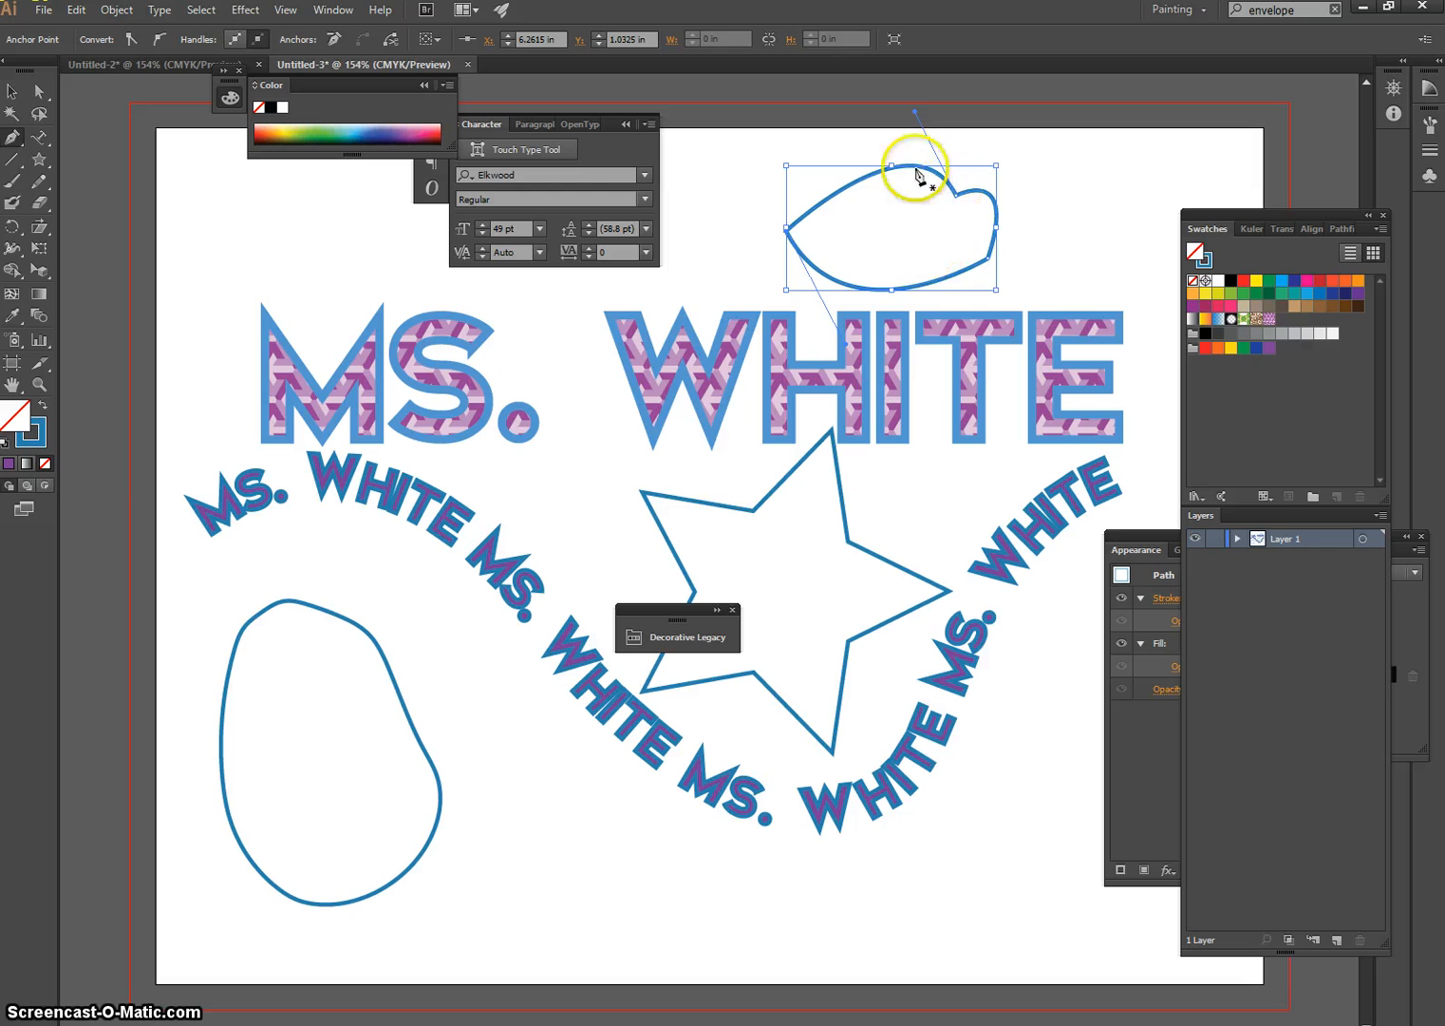
pyautogui.keyDown('ctrl'); pyautogui.click(1024, 308); pyautogui.keyUp('ctrl')
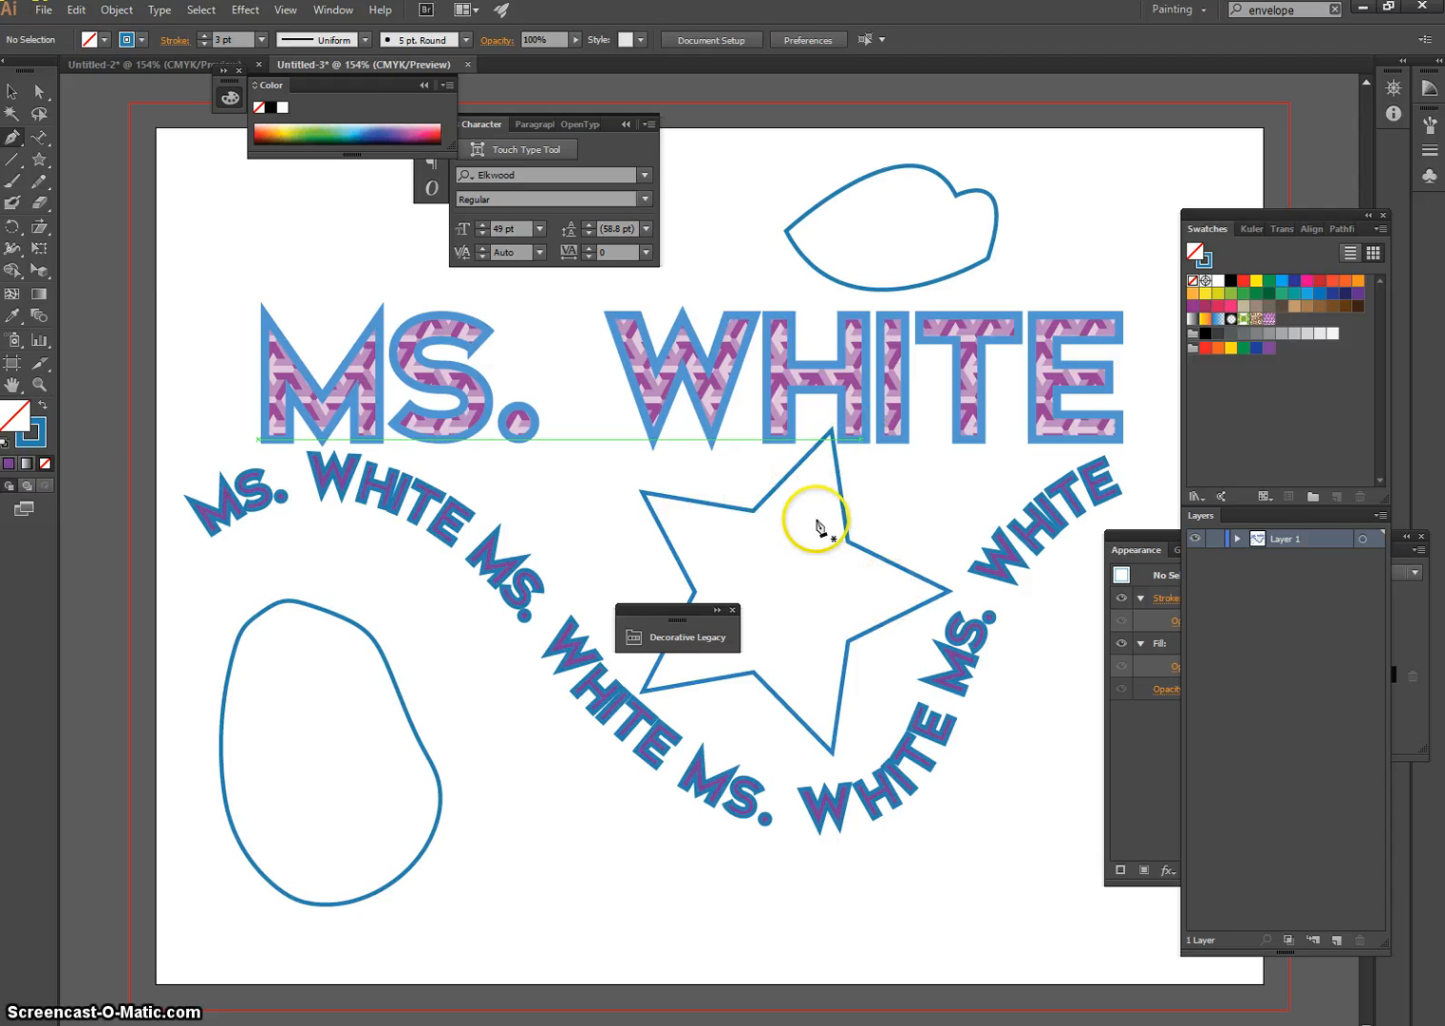
# Turn the star outline into a text container with the Area Type tool
pyautogui.click(41, 145)
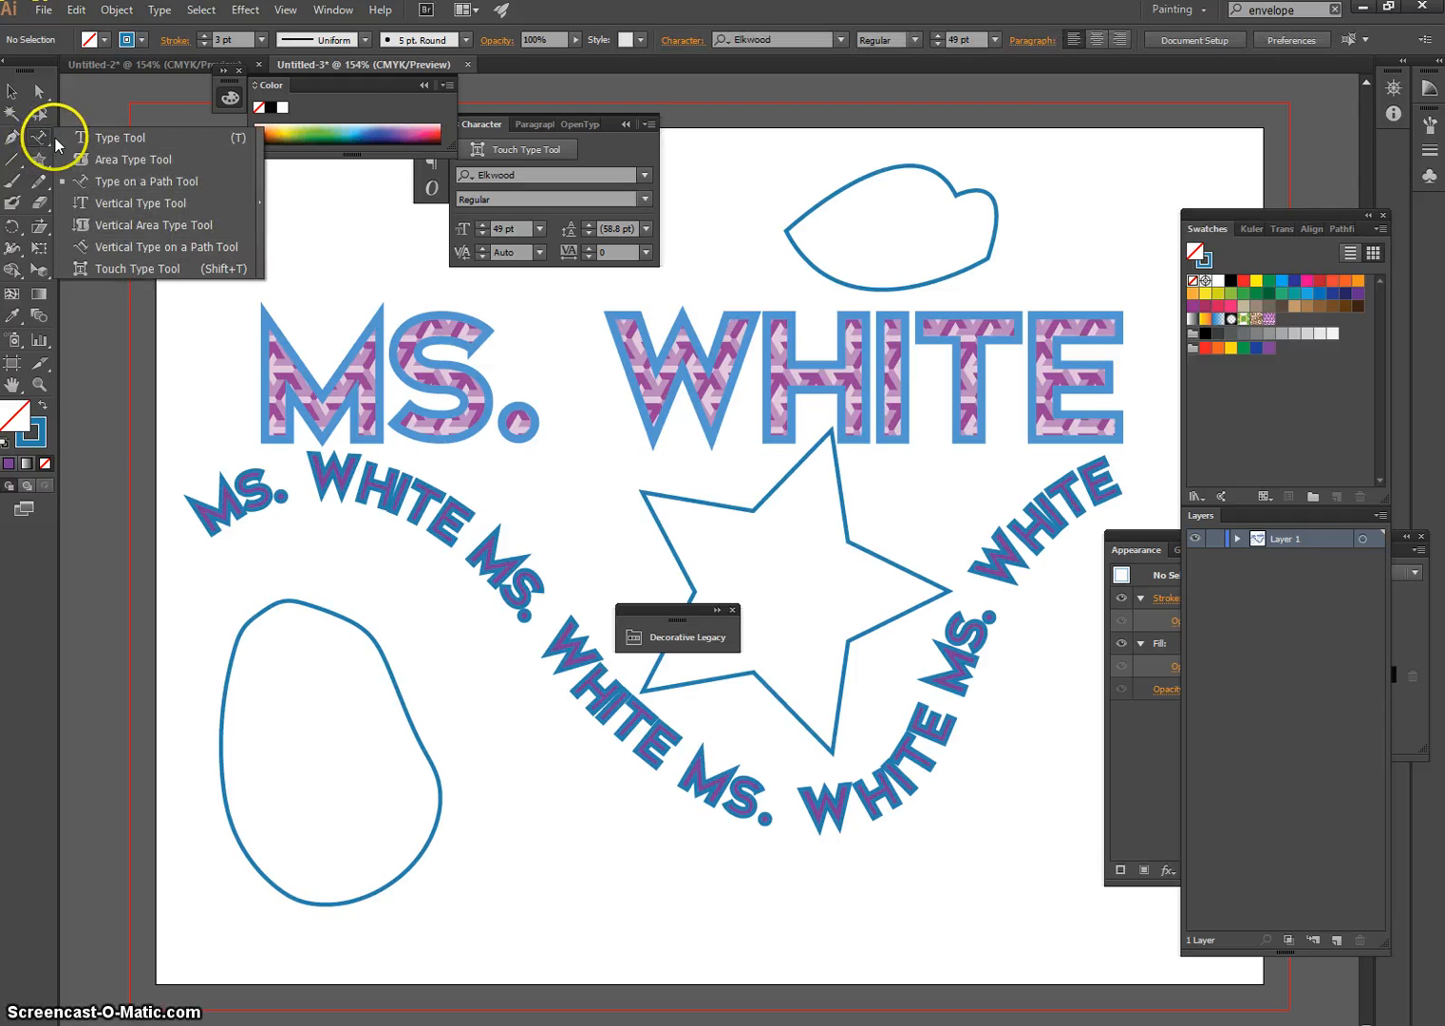
pyautogui.click(103, 163)
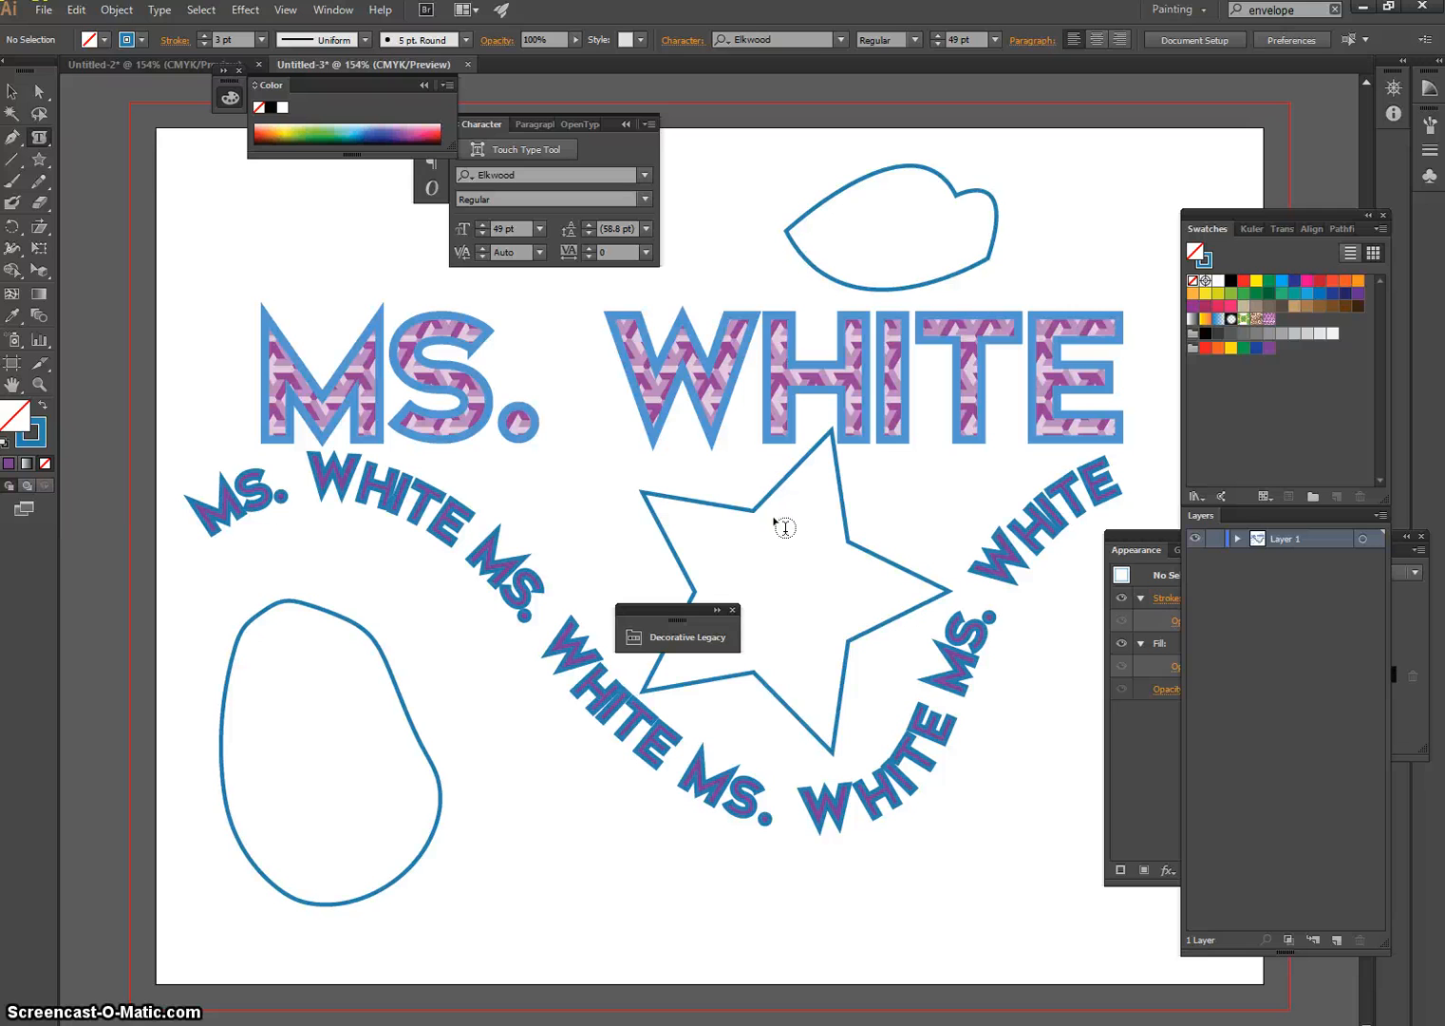
pyautogui.click(770, 501)
pyautogui.click(801, 466)
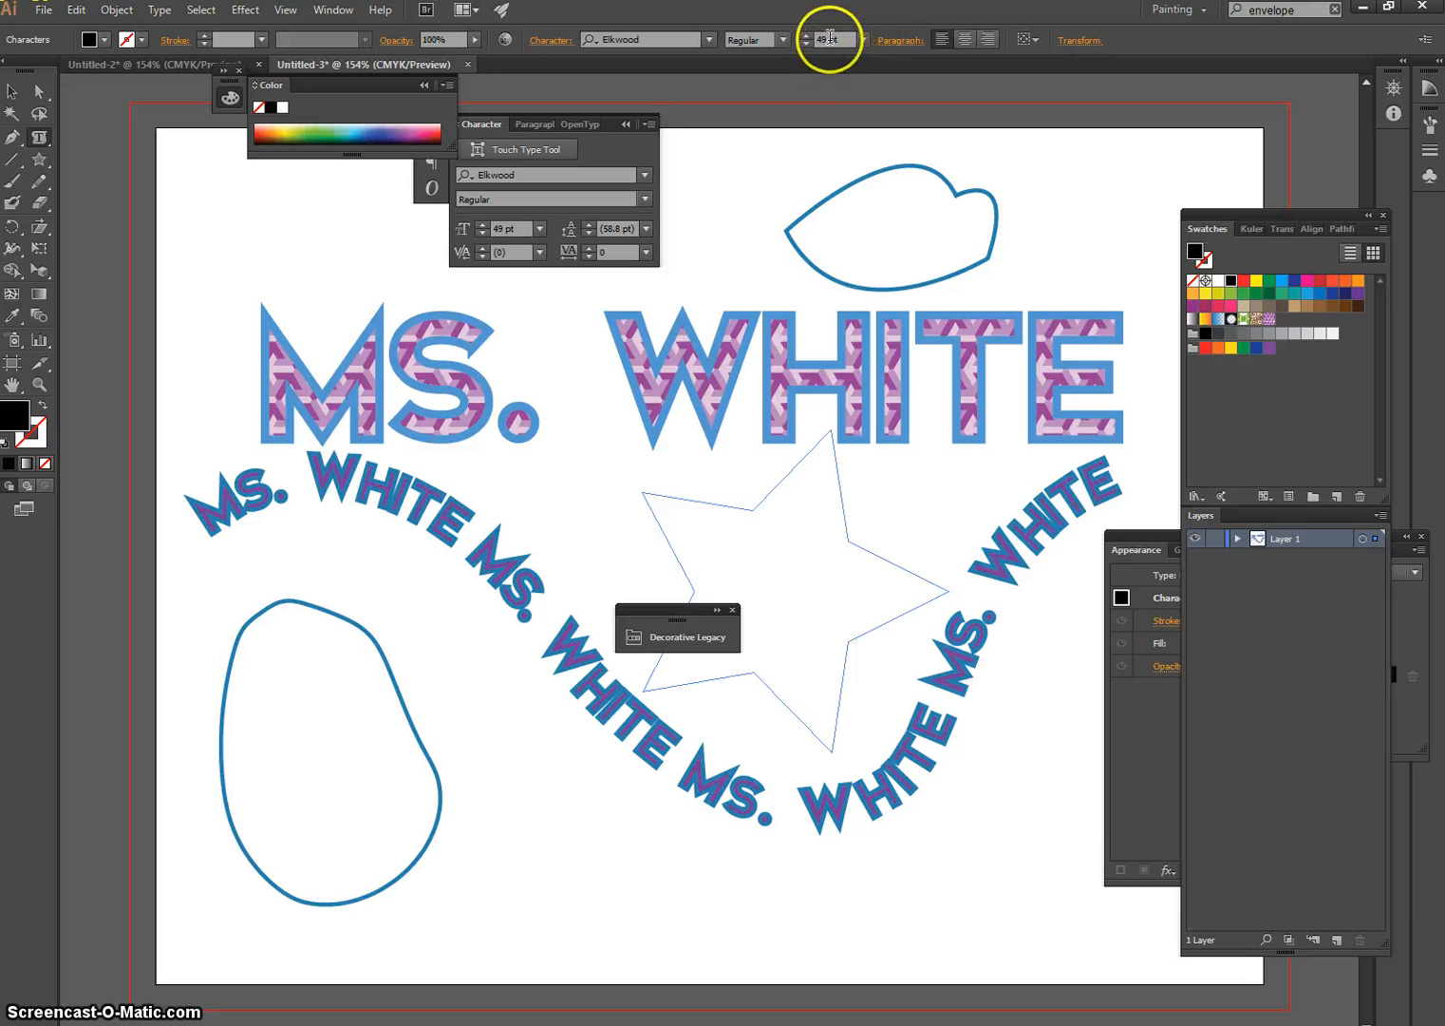
# Try to set the star text's font size to 20 pt
pyautogui.moveTo(828, 34); pyautogui.dragTo(792, 42)
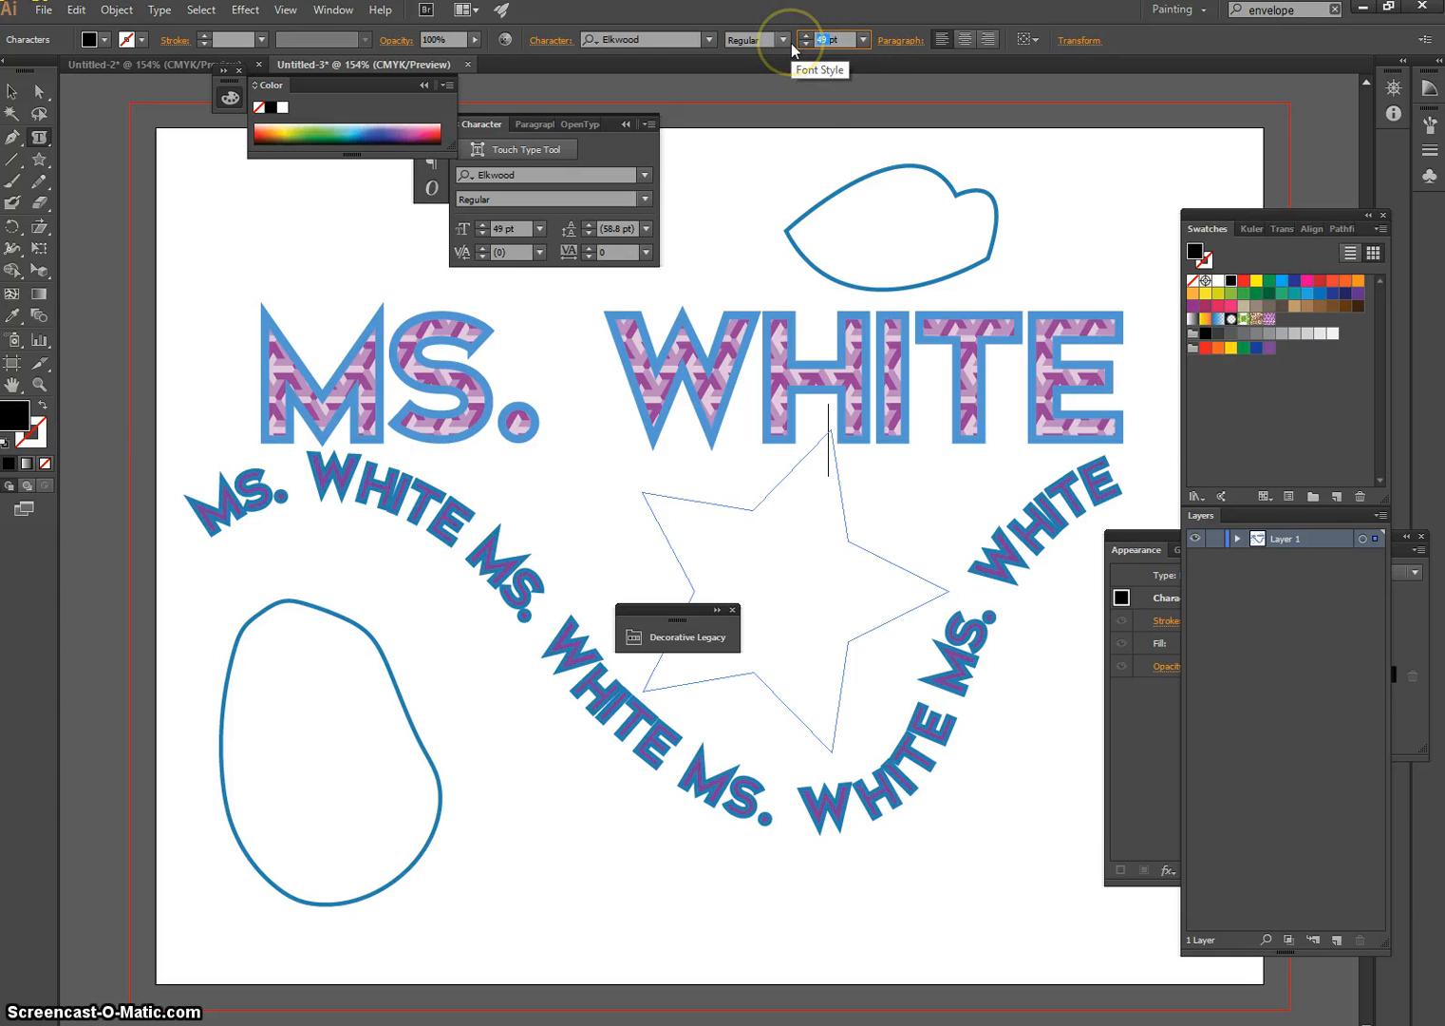
pyautogui.write('20')
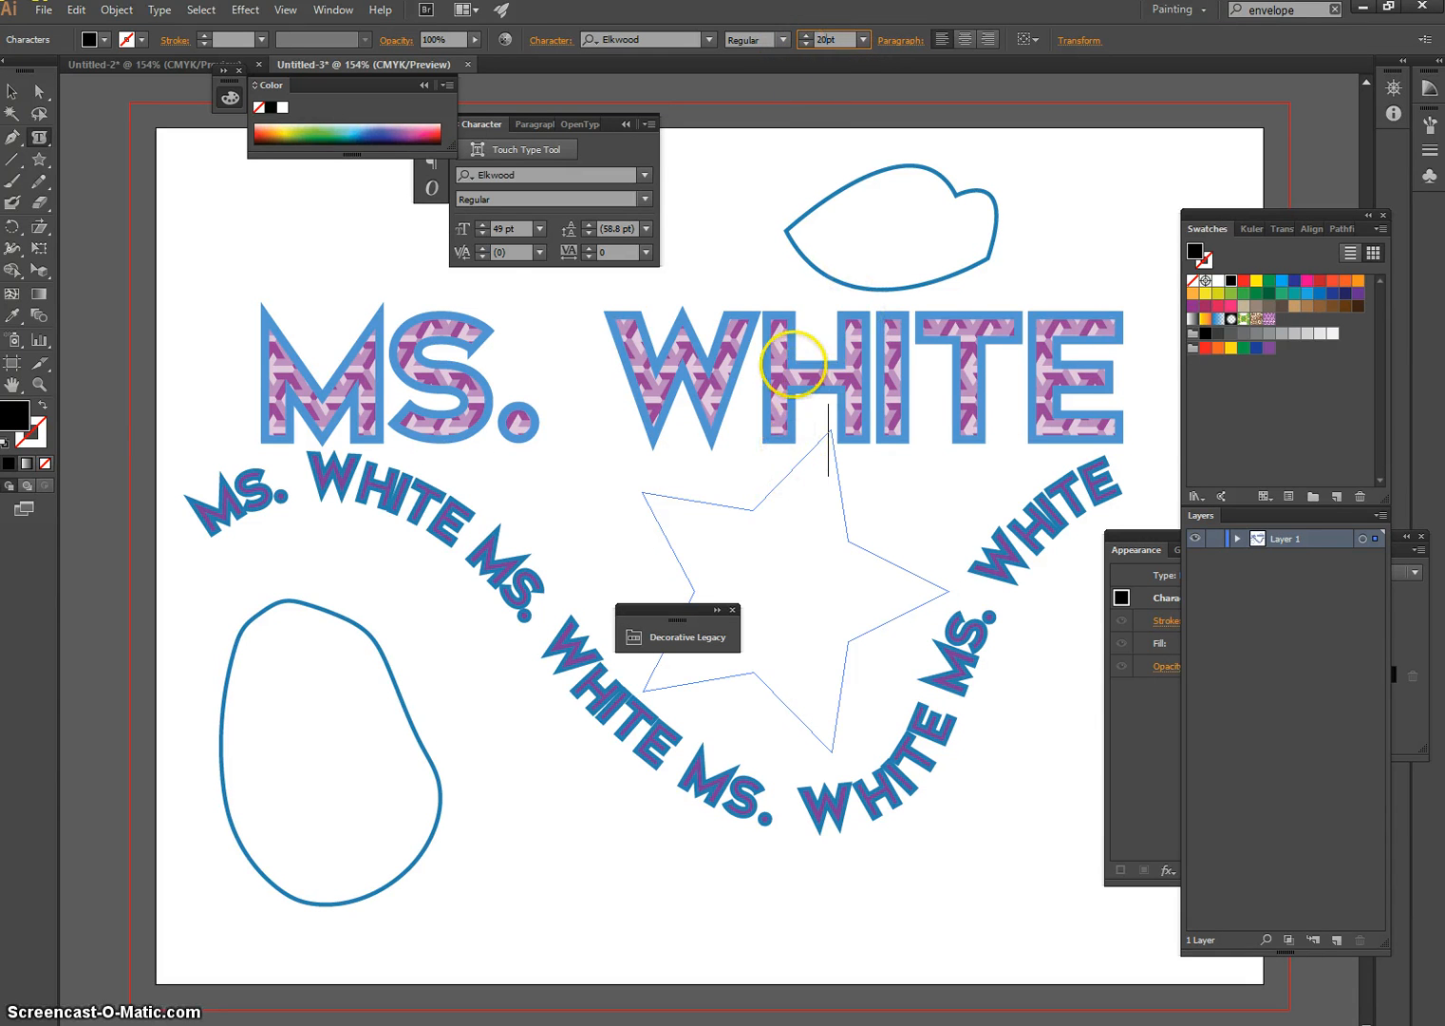
pyautogui.press('Return')
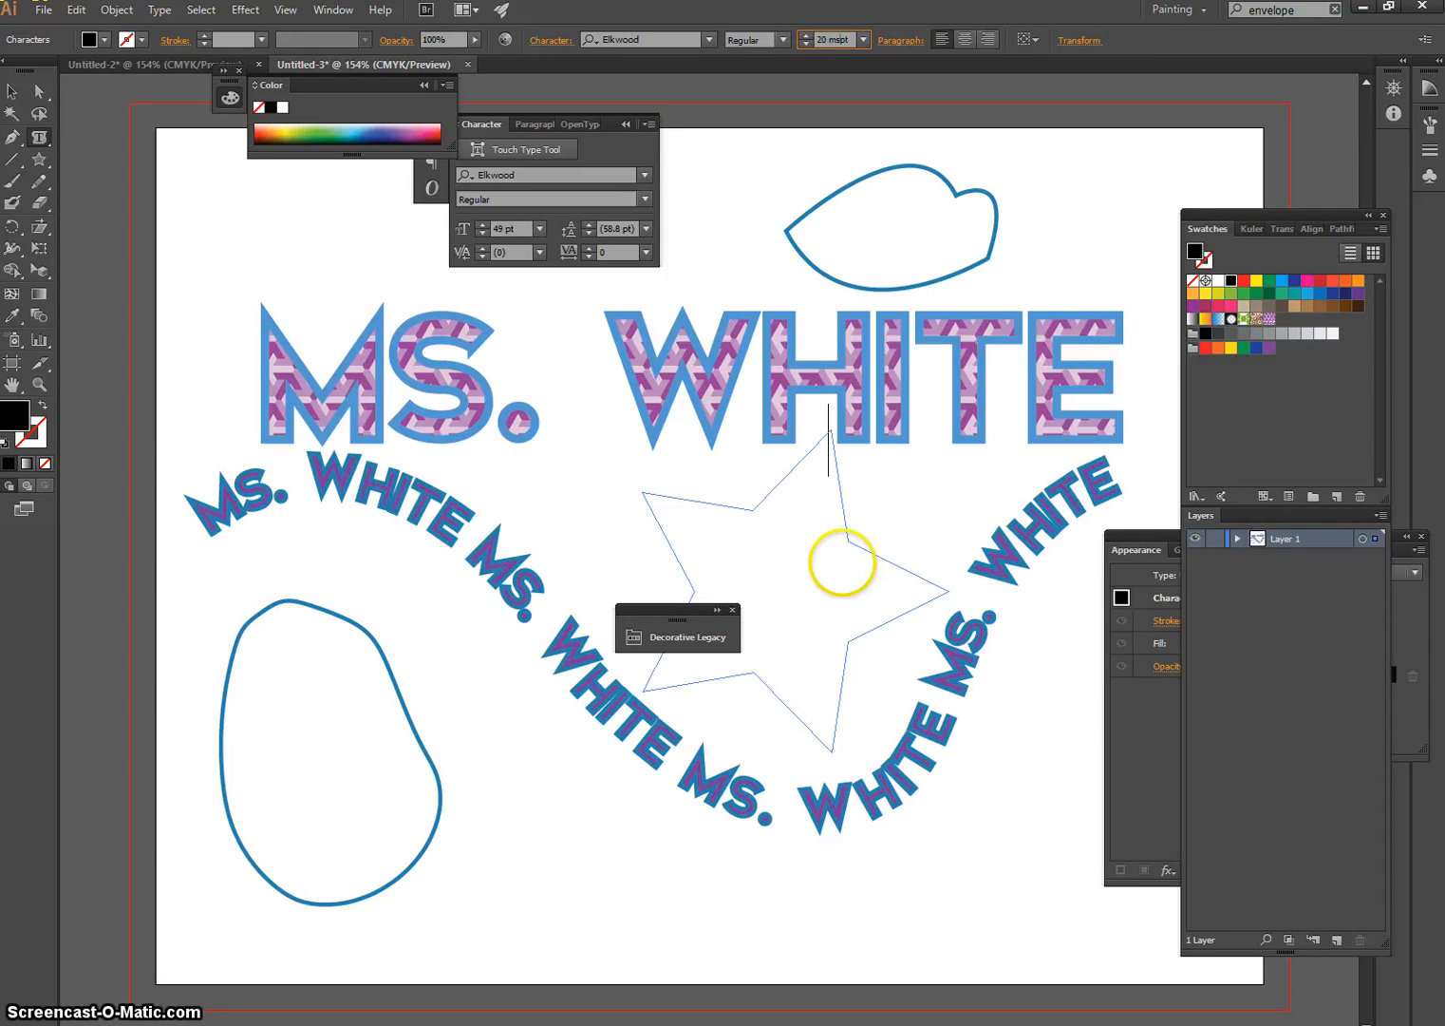
pyautogui.click(842, 564)
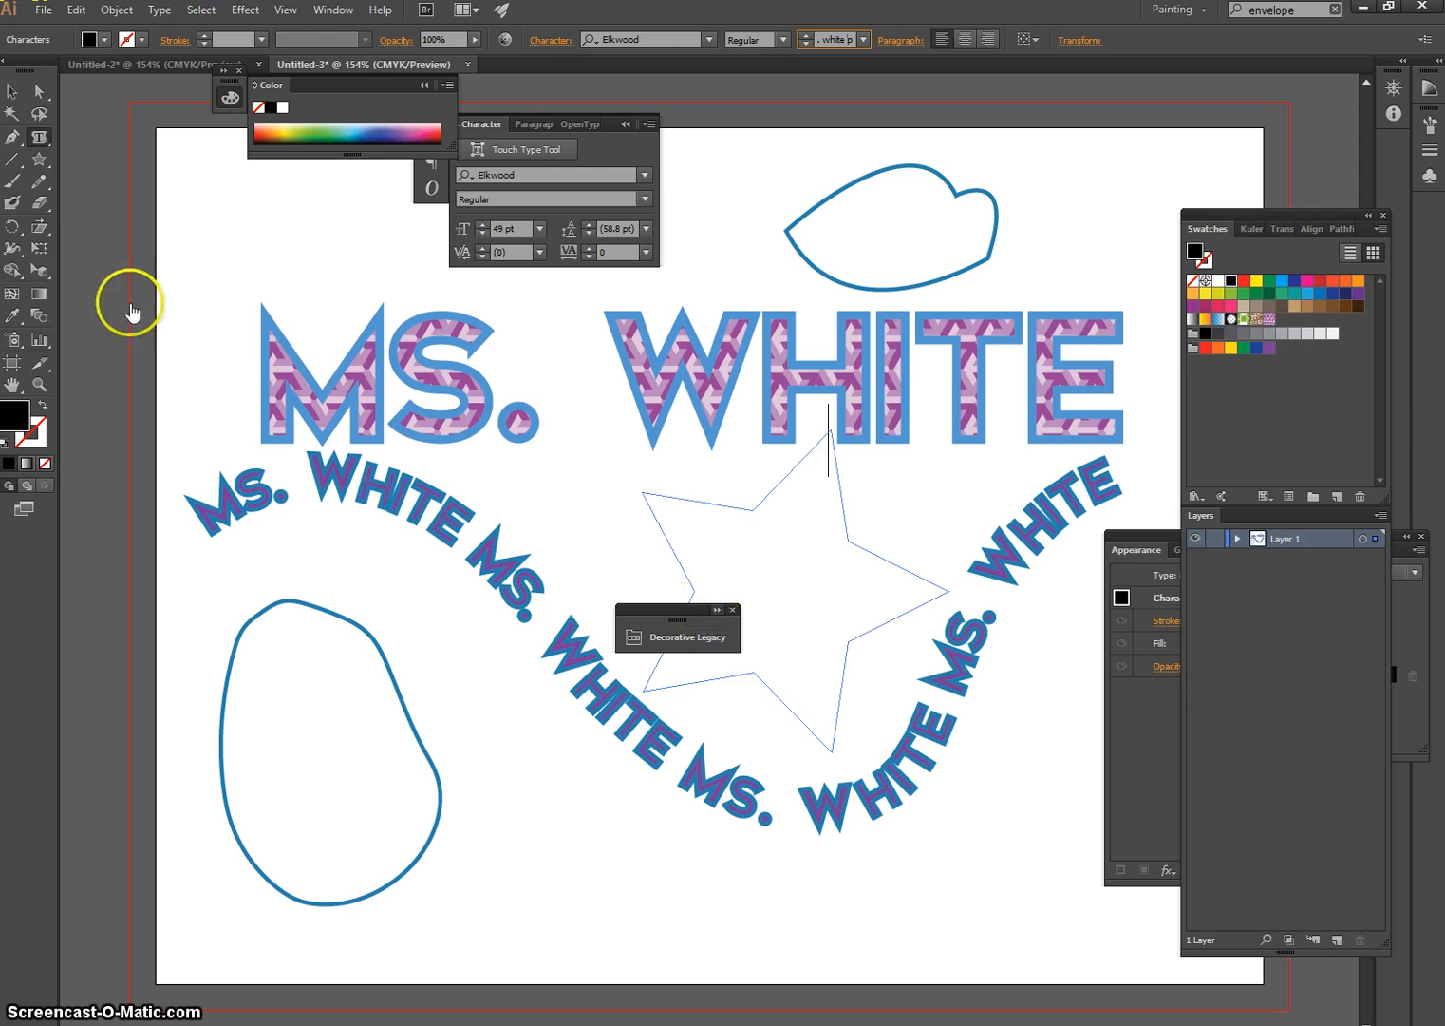
# Swap the star text's fill and stroke to get no fill with a black outline, and enter the name once in capitals
pyautogui.click(41, 406)
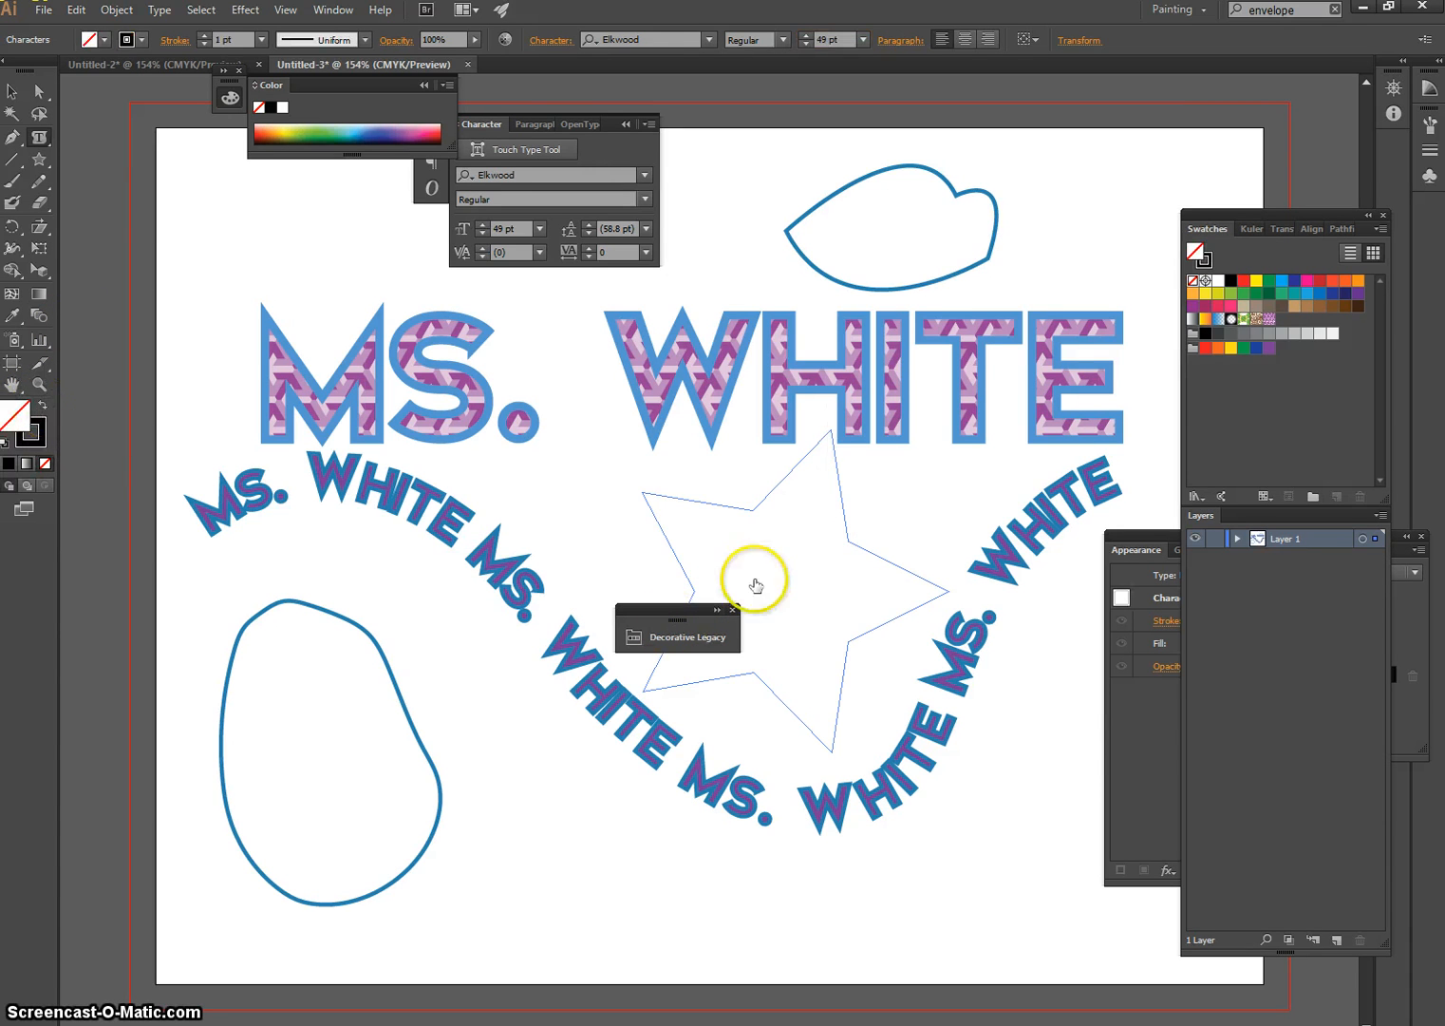
pyautogui.click(836, 454)
pyautogui.write('MS')
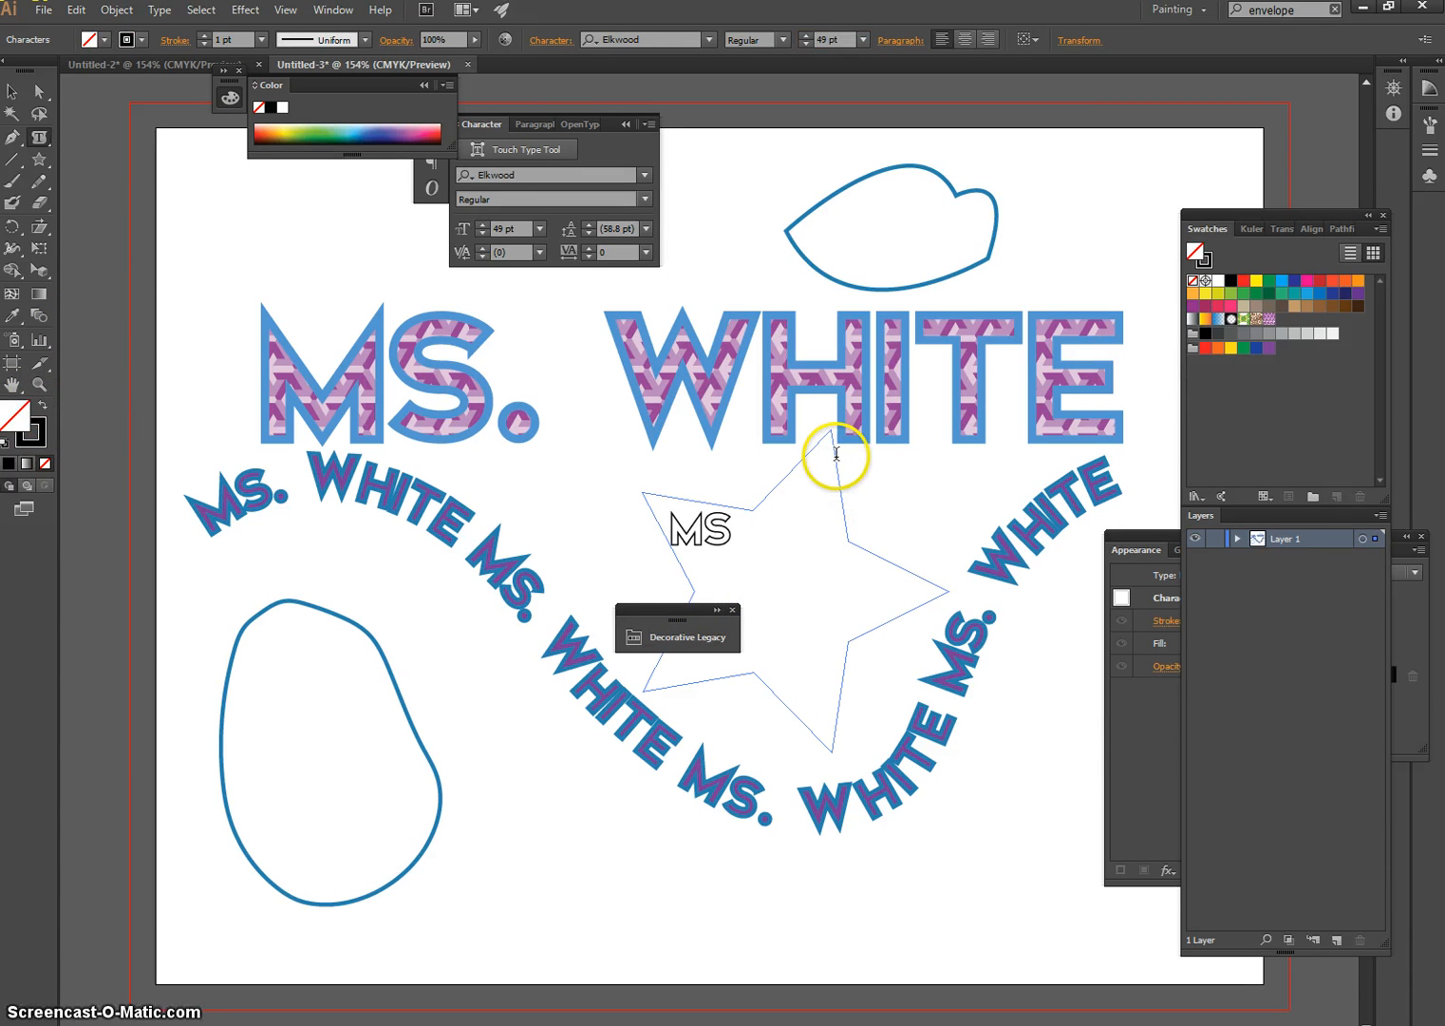
pyautogui.write('. WHITE')
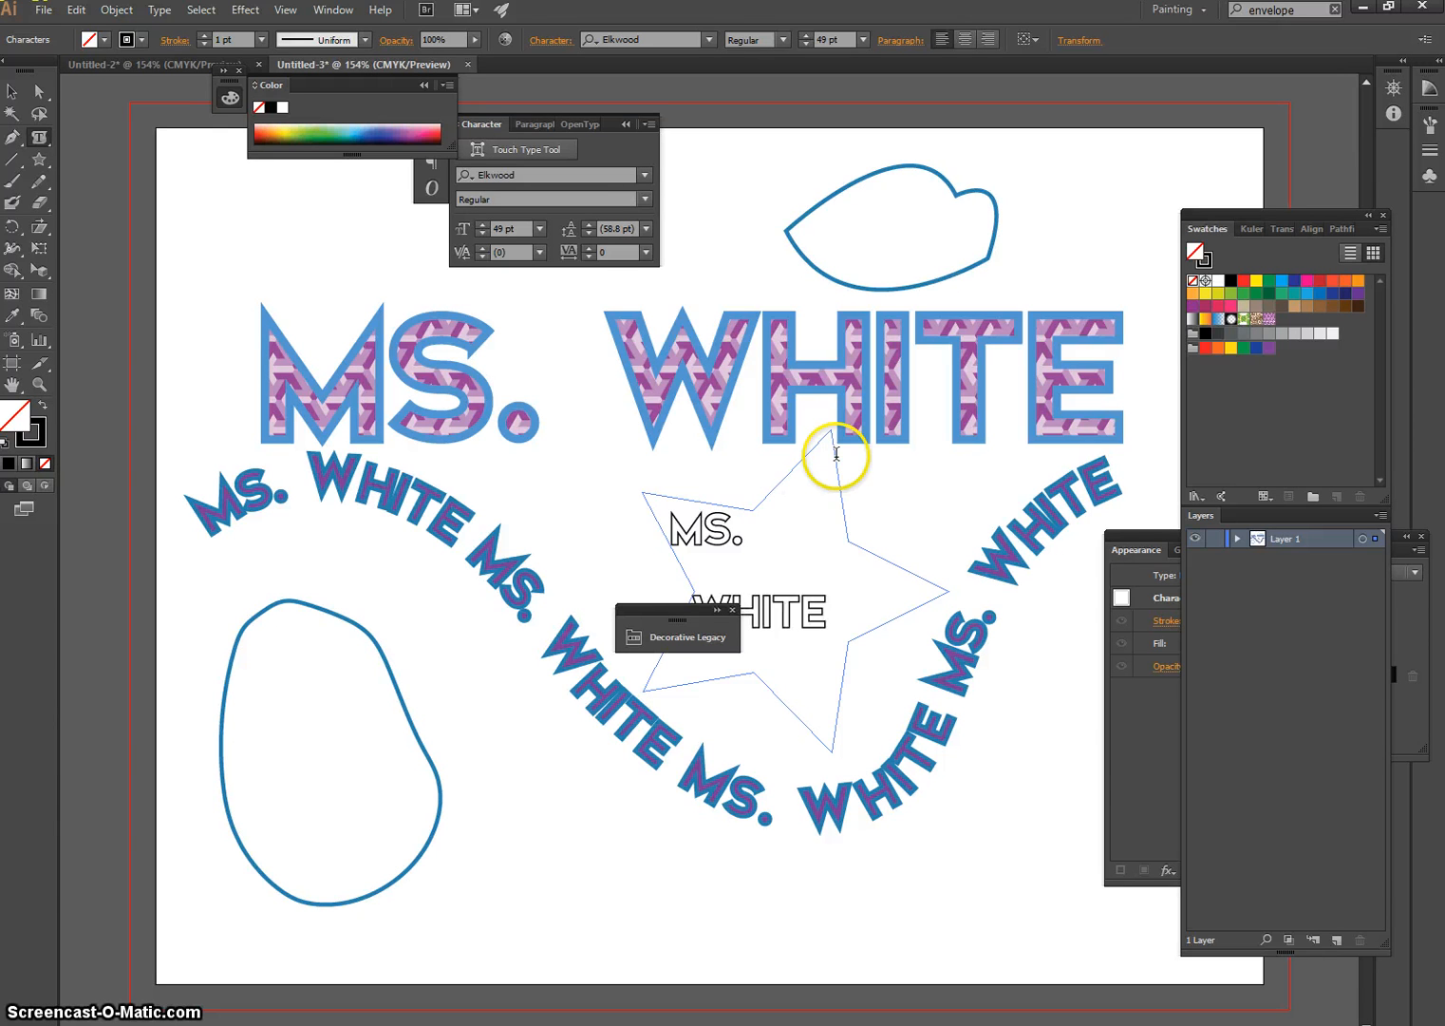
# Delete the name from the star and set the font size to 20 pt
pyautogui.press('BackSpace')
pyautogui.press('BackSpace')
pyautogui.press('BackSpace')
pyautogui.press('BackSpace')
pyautogui.press('BackSpace')
pyautogui.press('BackSpace')
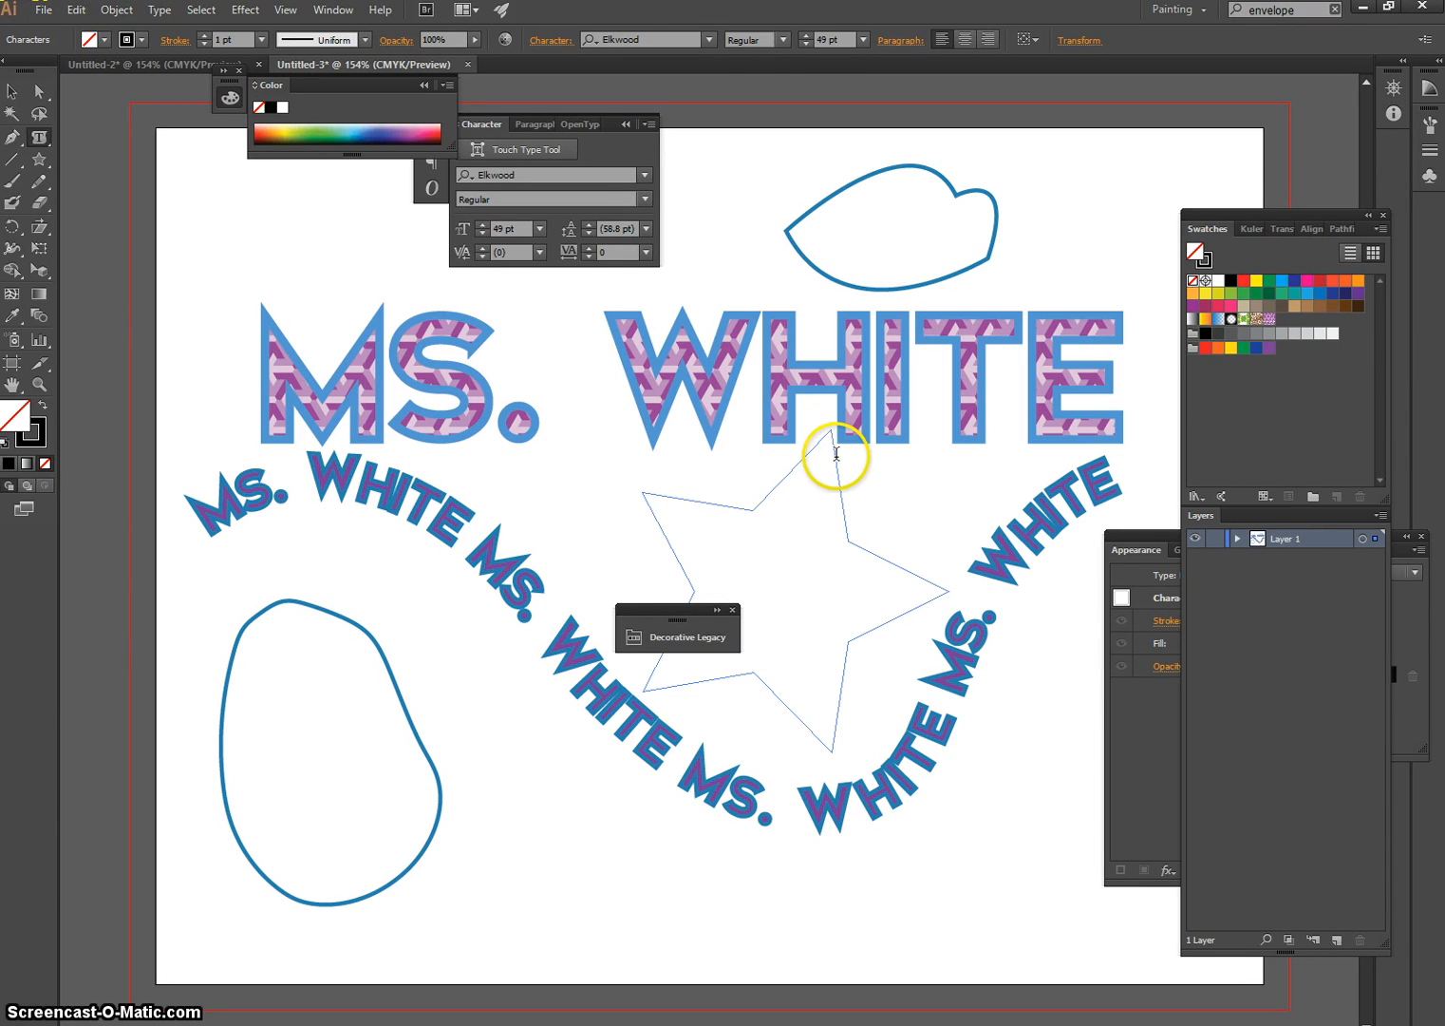
pyautogui.click(811, 39)
pyautogui.write('20pt')
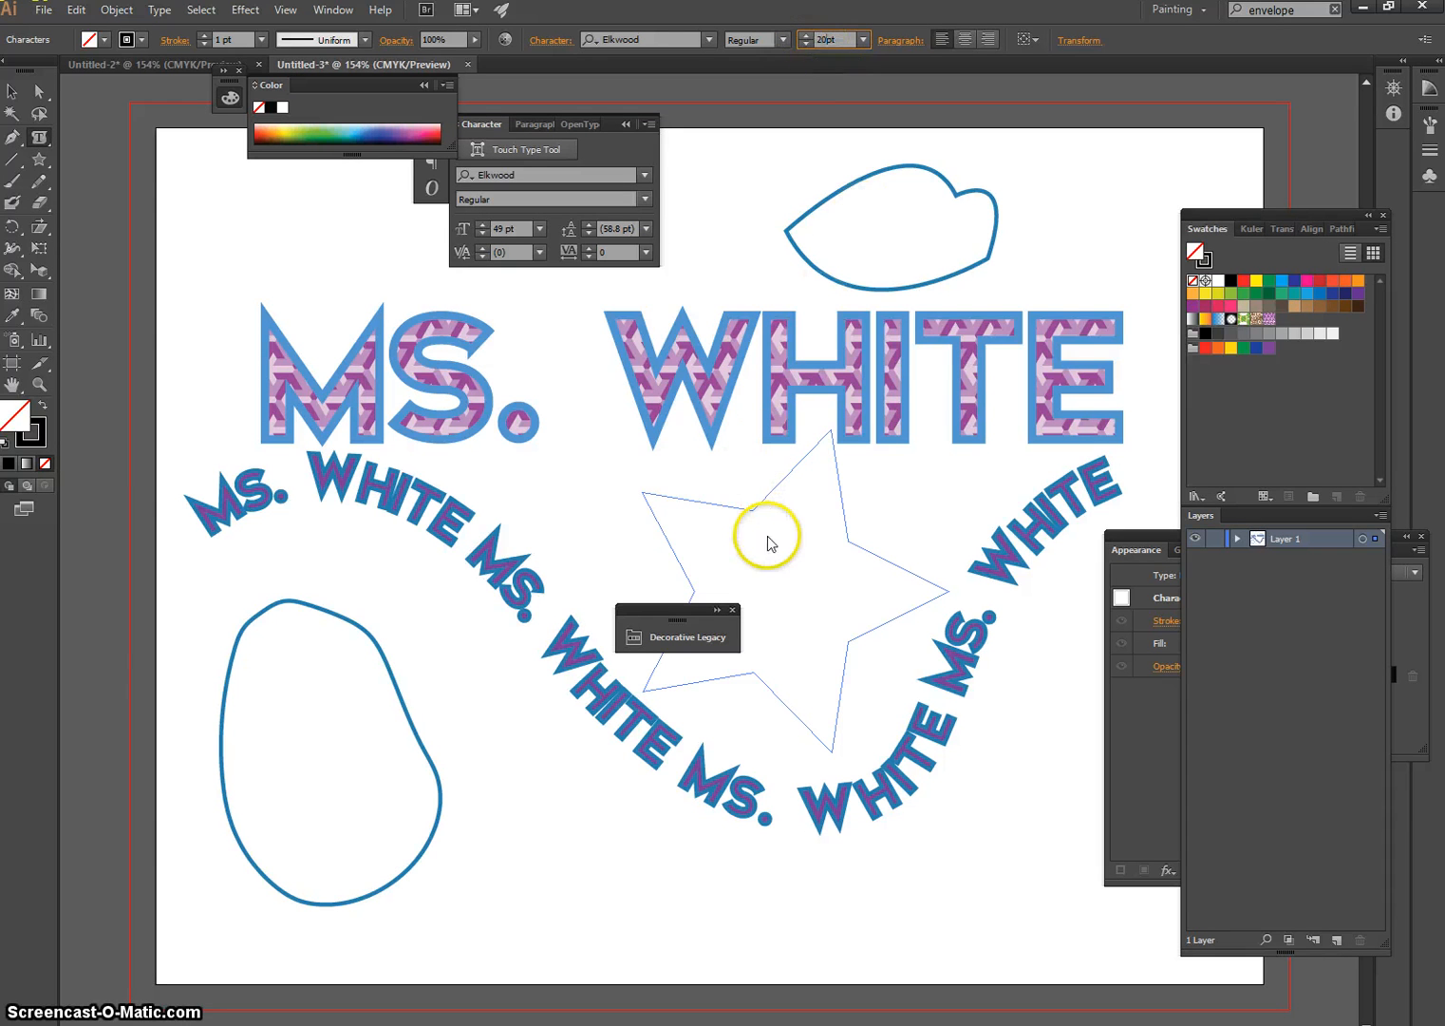
pyautogui.press('Return')
# Enter the name five times in capitals inside the star, separated by spaces
pyautogui.write('MS. WHITE MW.')
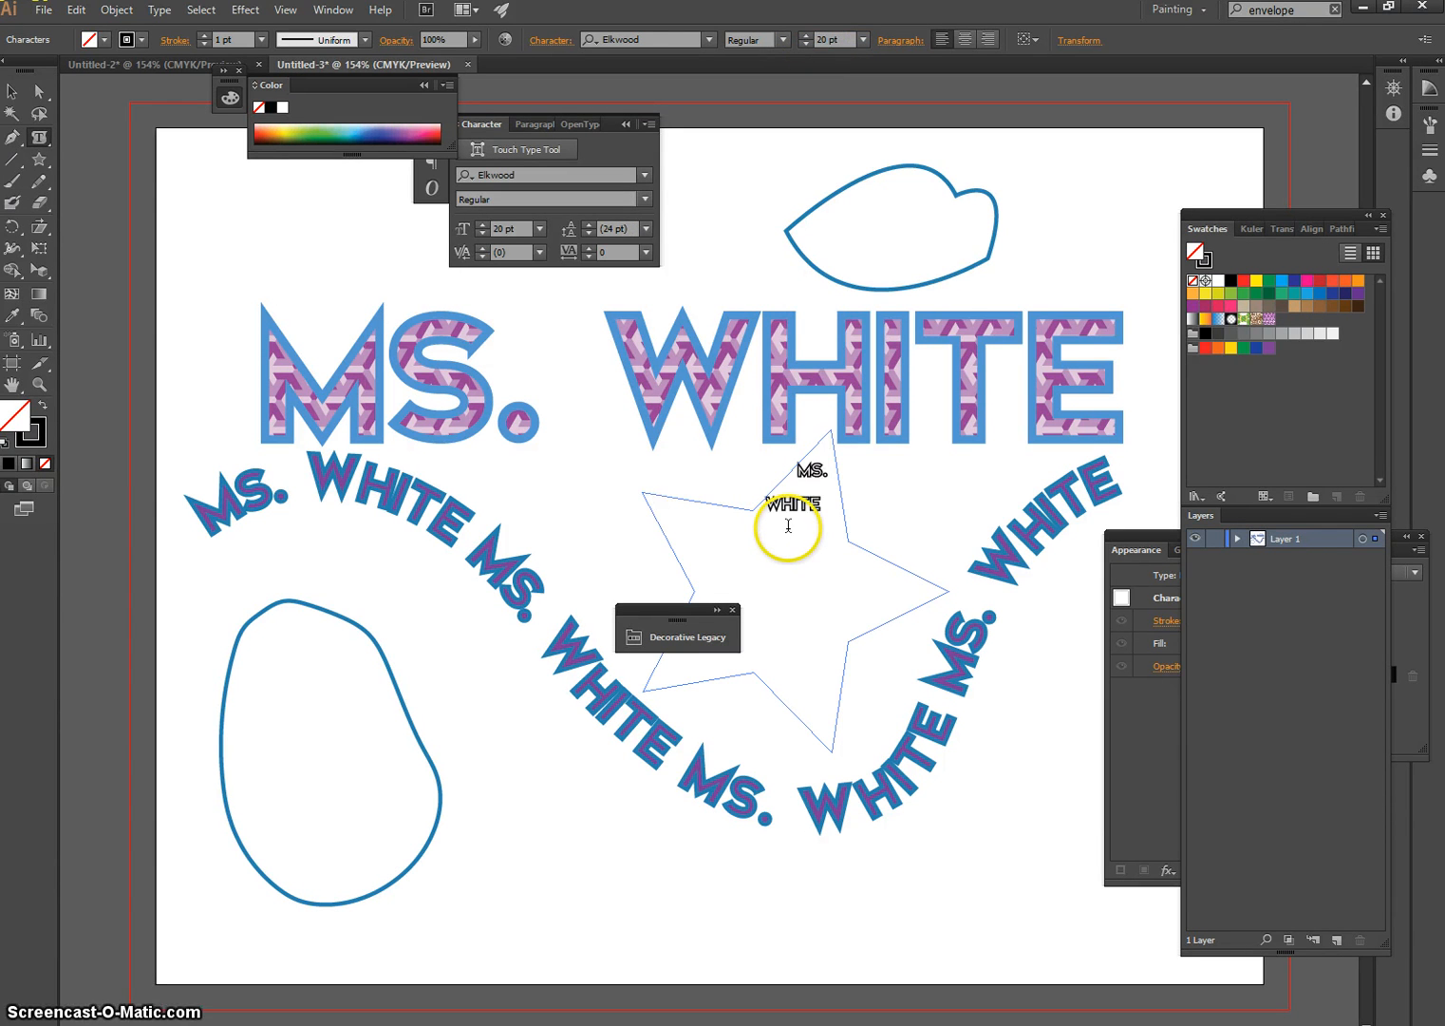
pyautogui.press('BackSpace')
pyautogui.press('BackSpace')
pyautogui.write('S. WHITE MS')
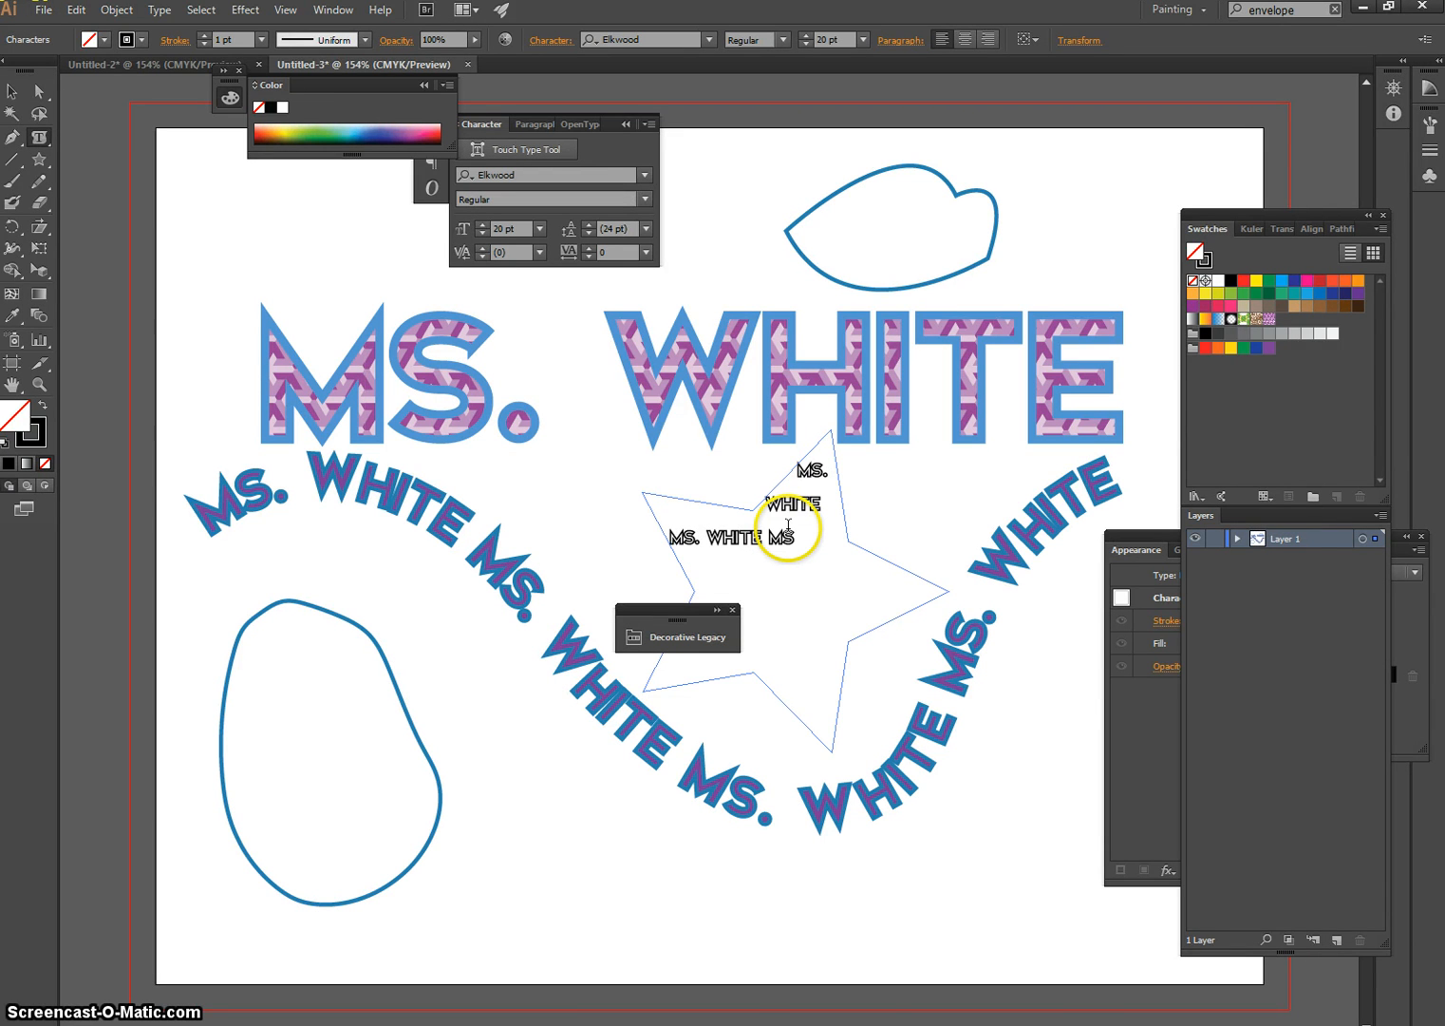
pyautogui.write('. WHITE')
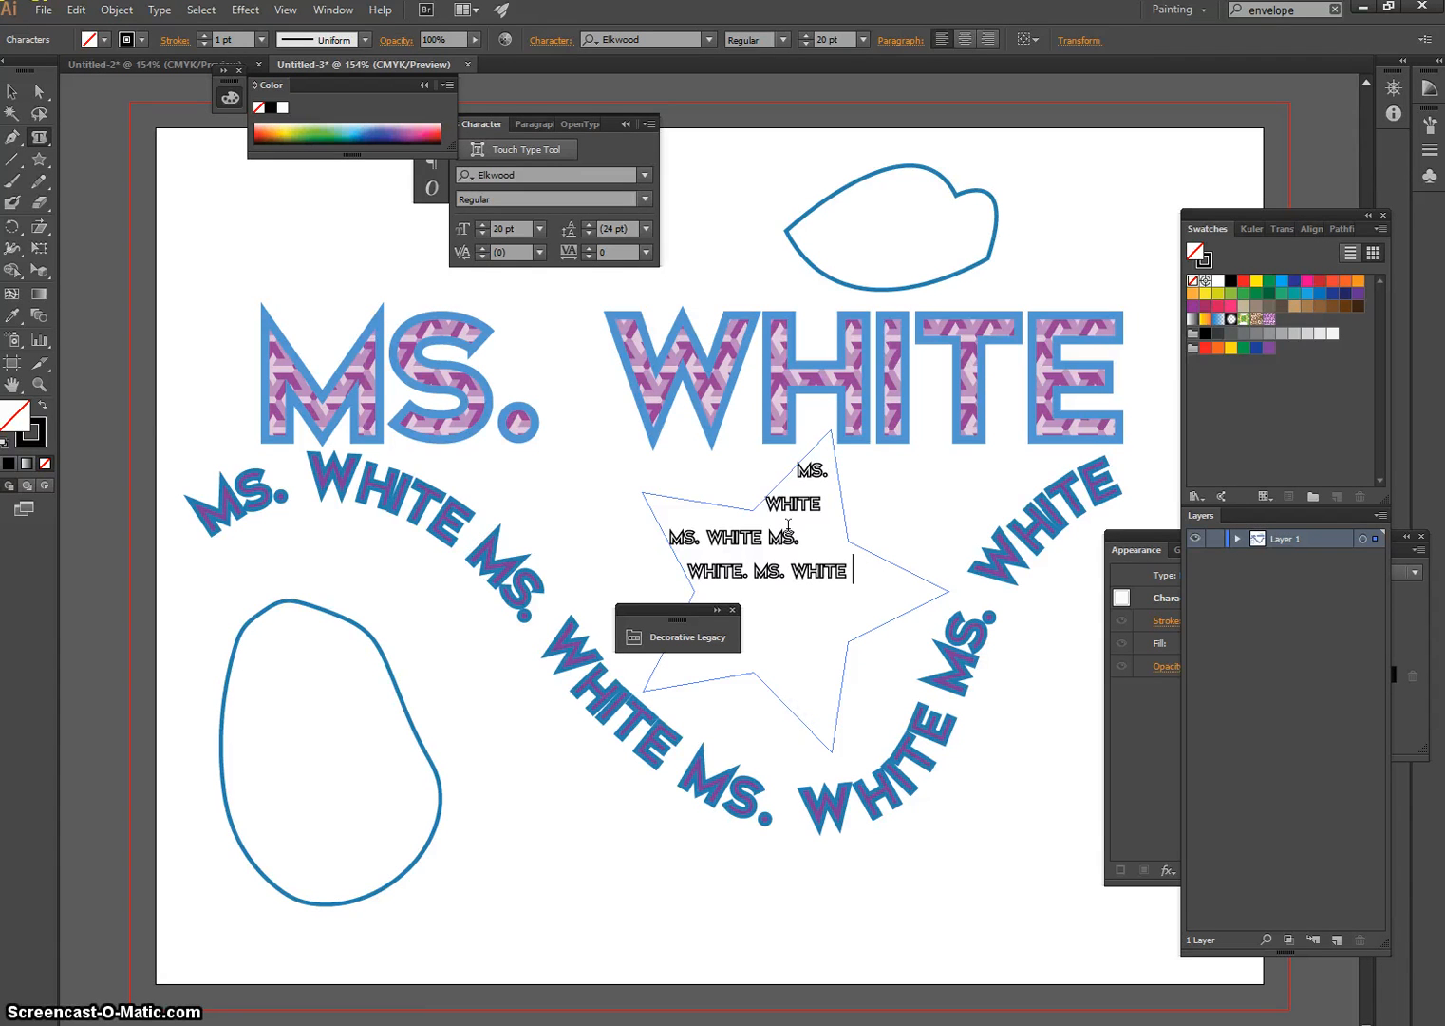
pyautogui.write('. MS. WHITE MS')
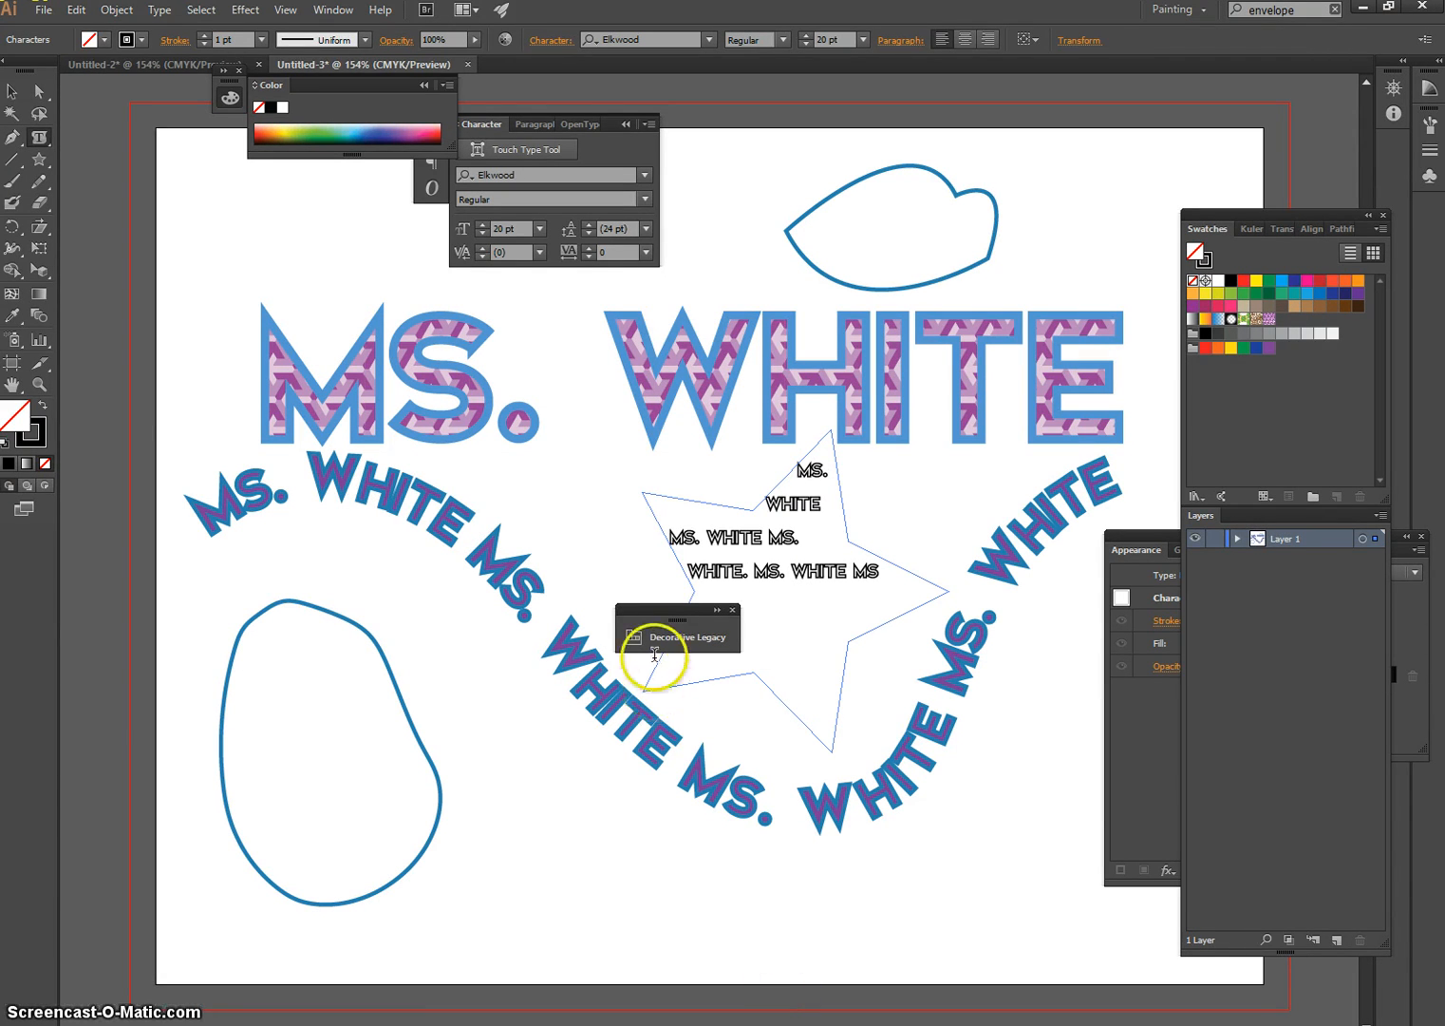
pyautogui.write('. WHITE')
# Move the Decorative Legacy panel off the star and add the name two more times at the end of the star text
pyautogui.moveTo(689, 611); pyautogui.dragTo(470, 596)
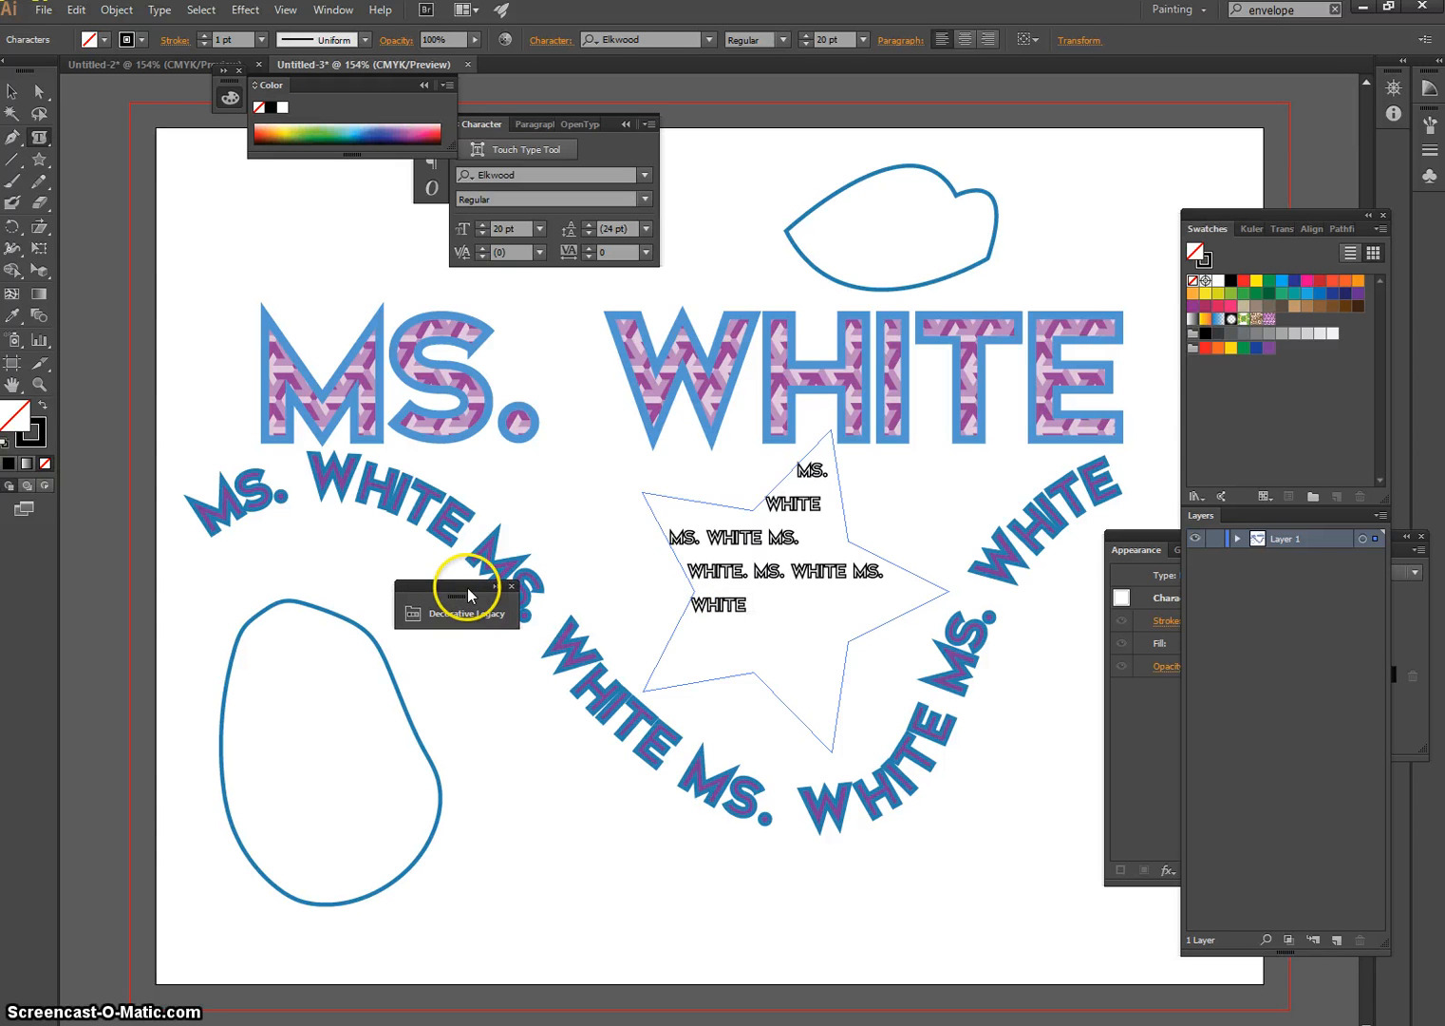
pyautogui.moveTo(760, 603); pyautogui.dragTo(731, 480)
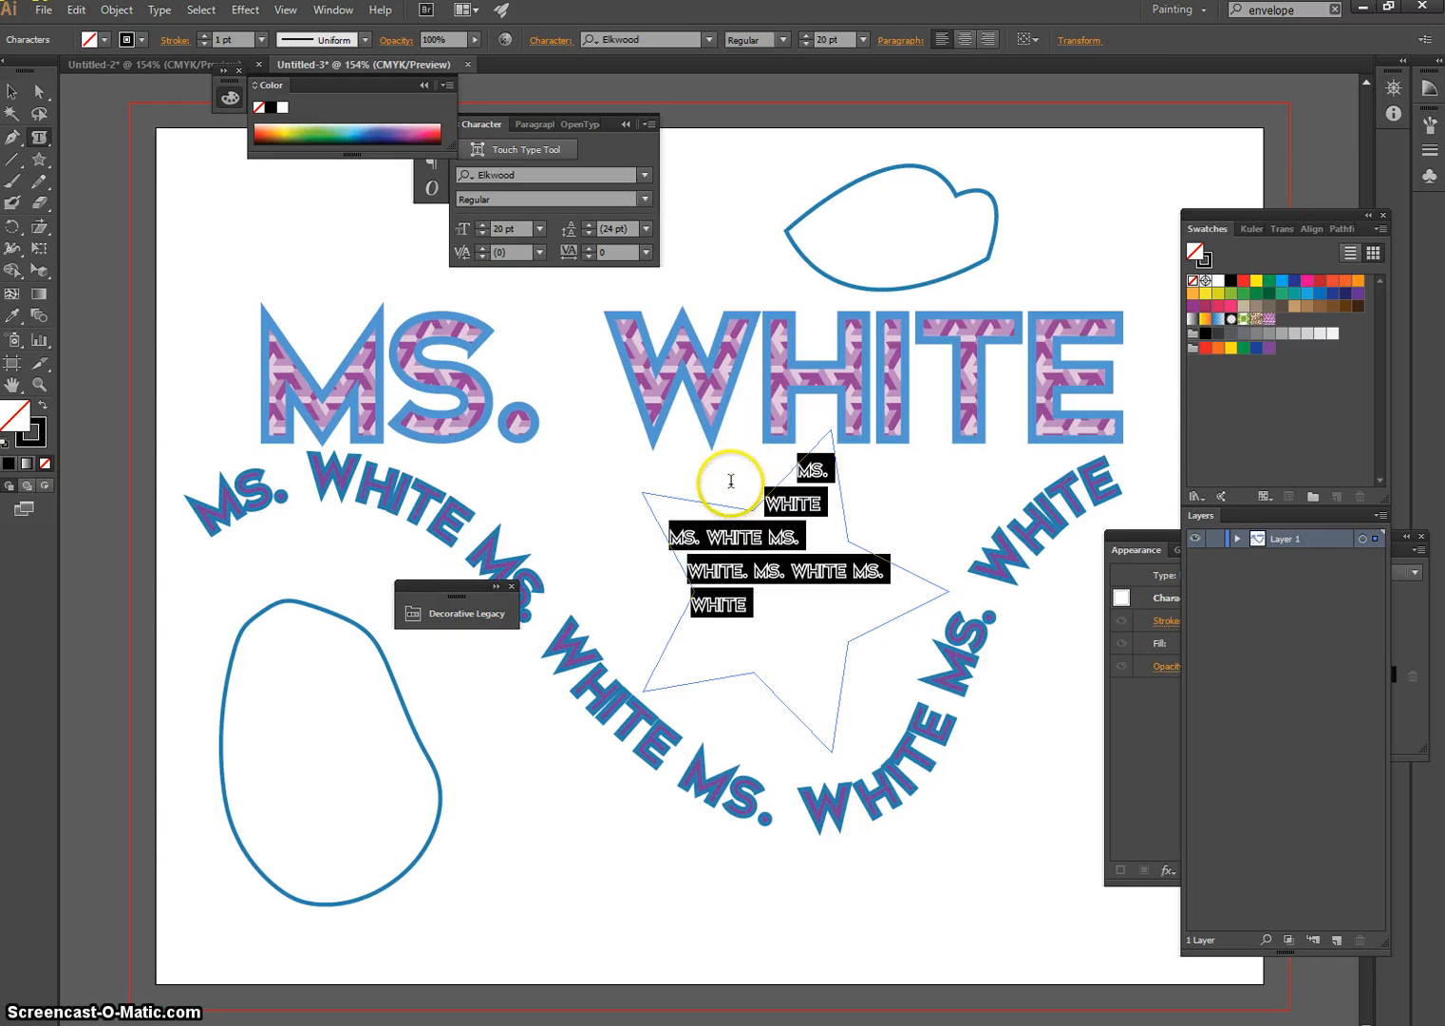
pyautogui.rightClick(774, 546)
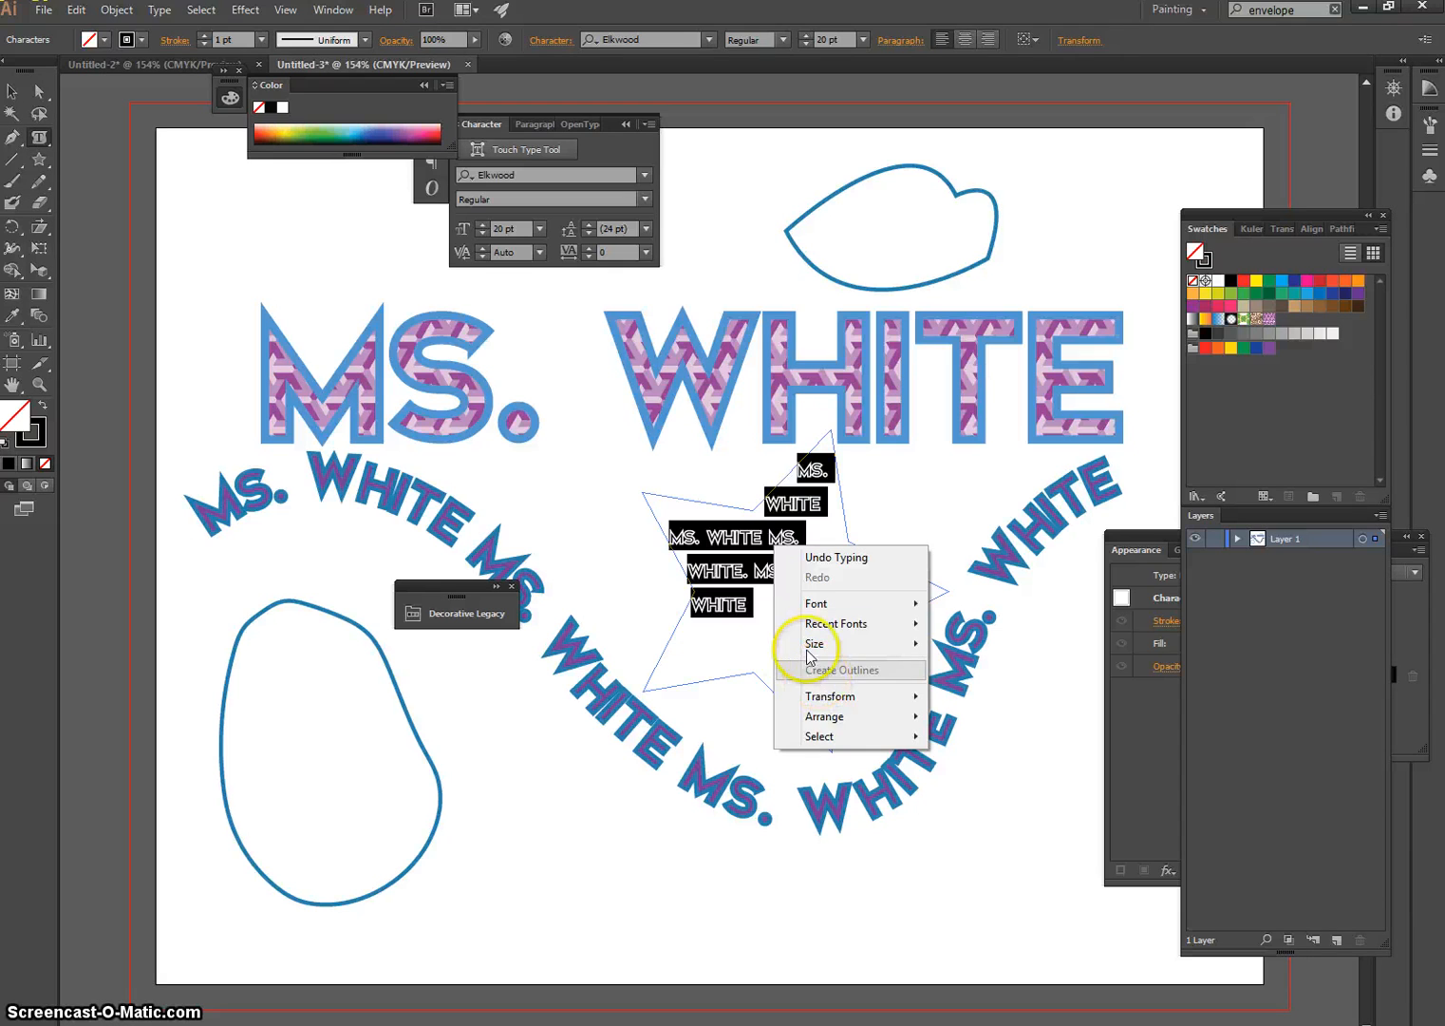
pyautogui.click(750, 611)
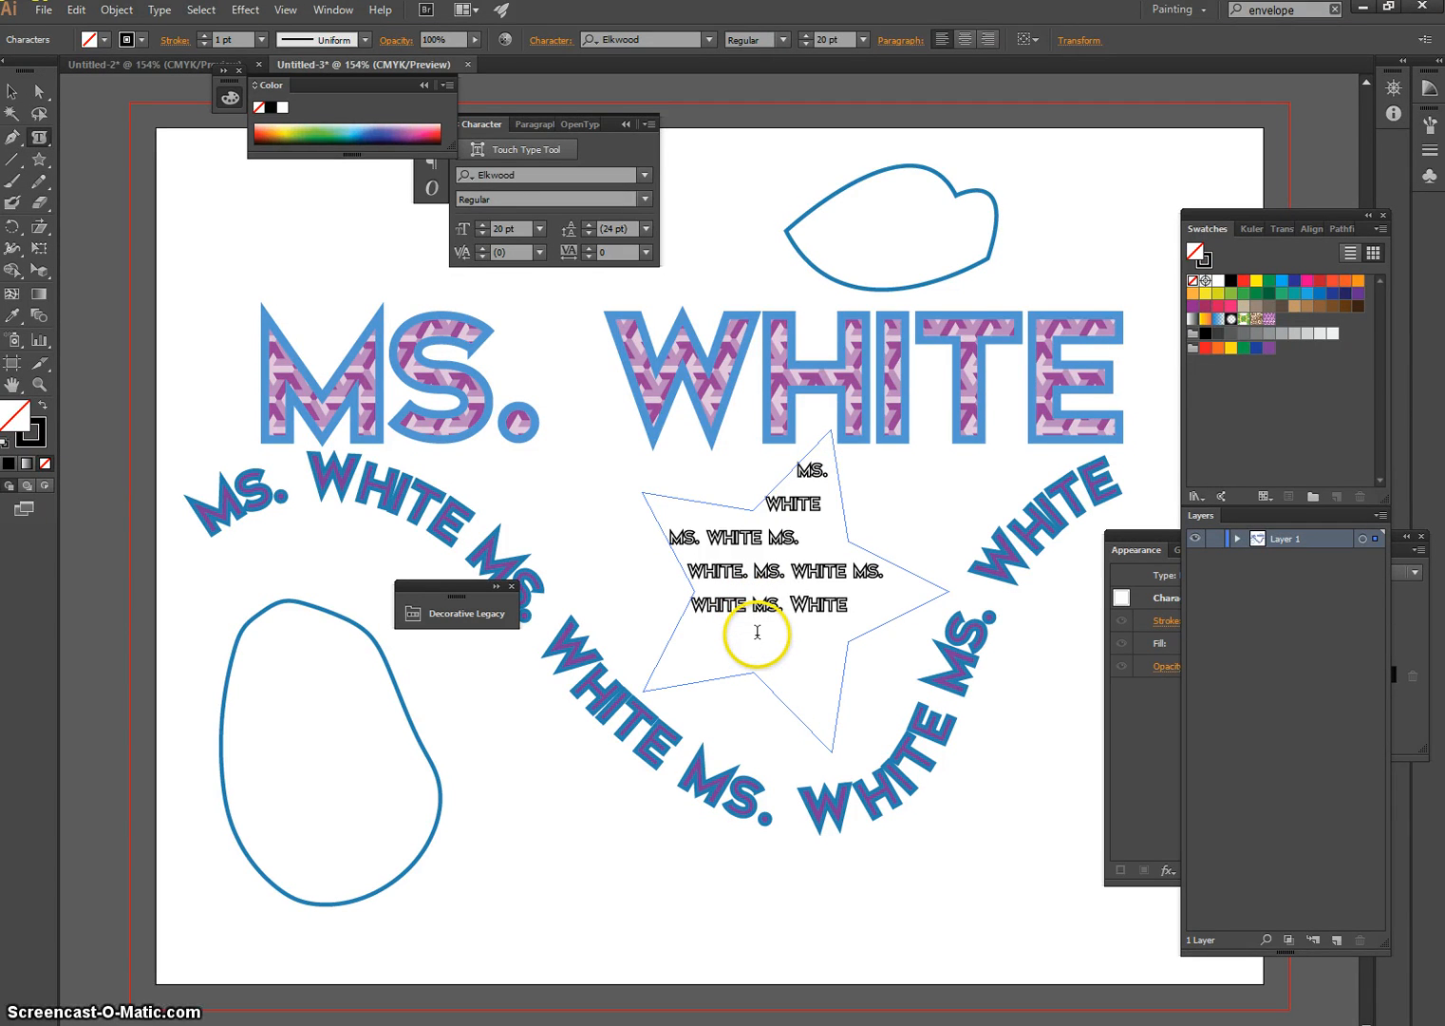
pyautogui.write('MS. WHITE')
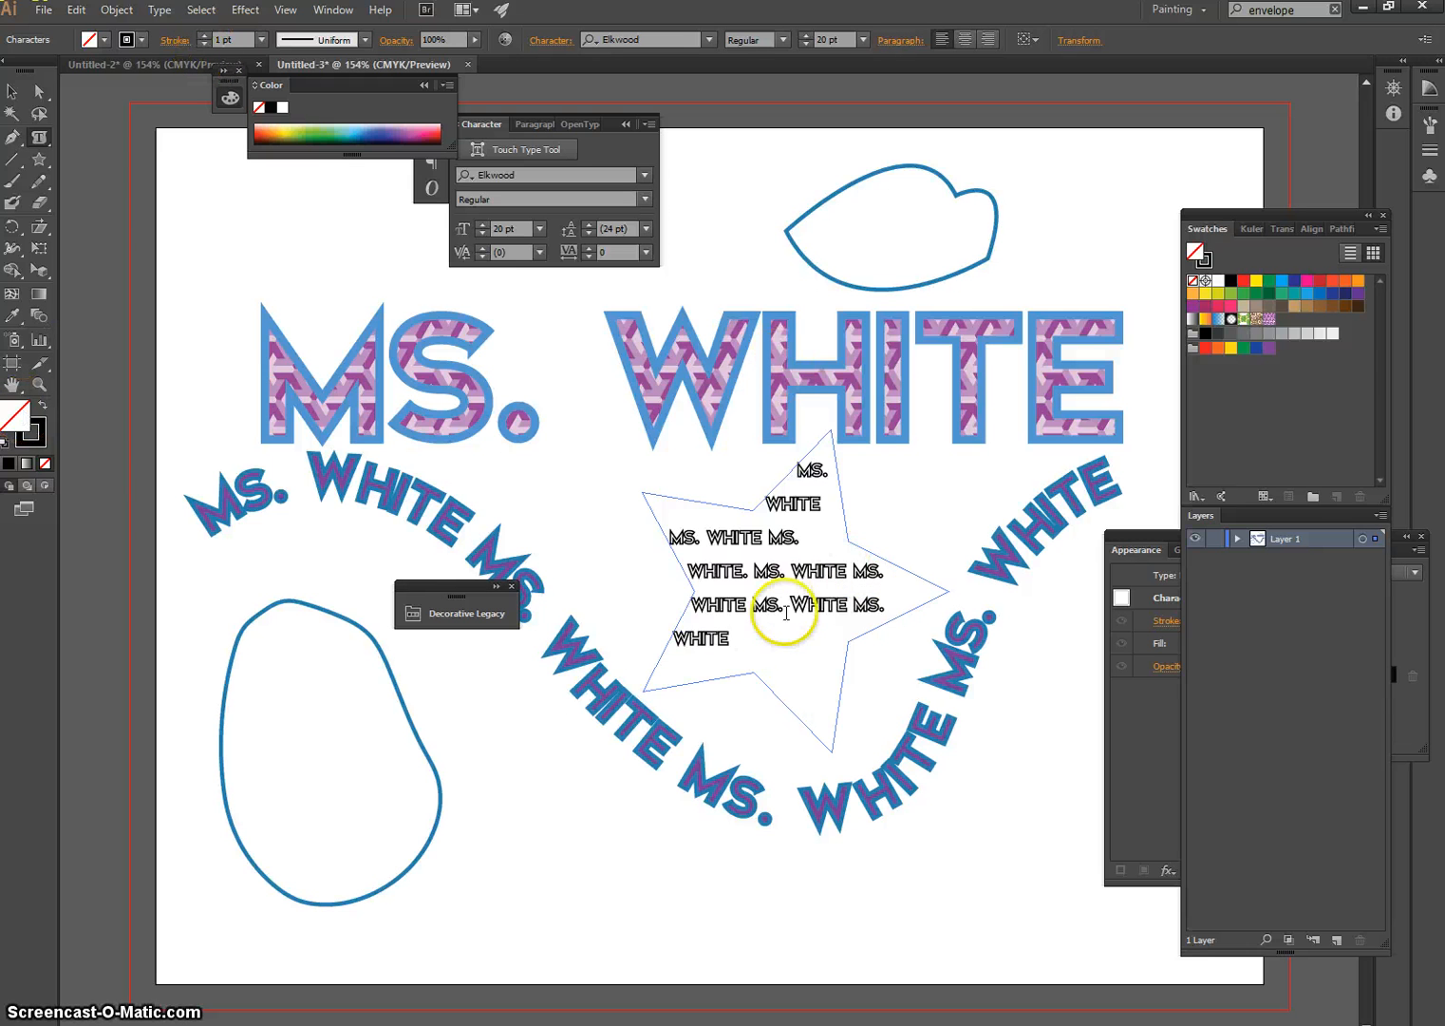
# Reduce the font size of all the star text to 11 pt and deselect the text
pyautogui.hotkey('ctrl', 'a')
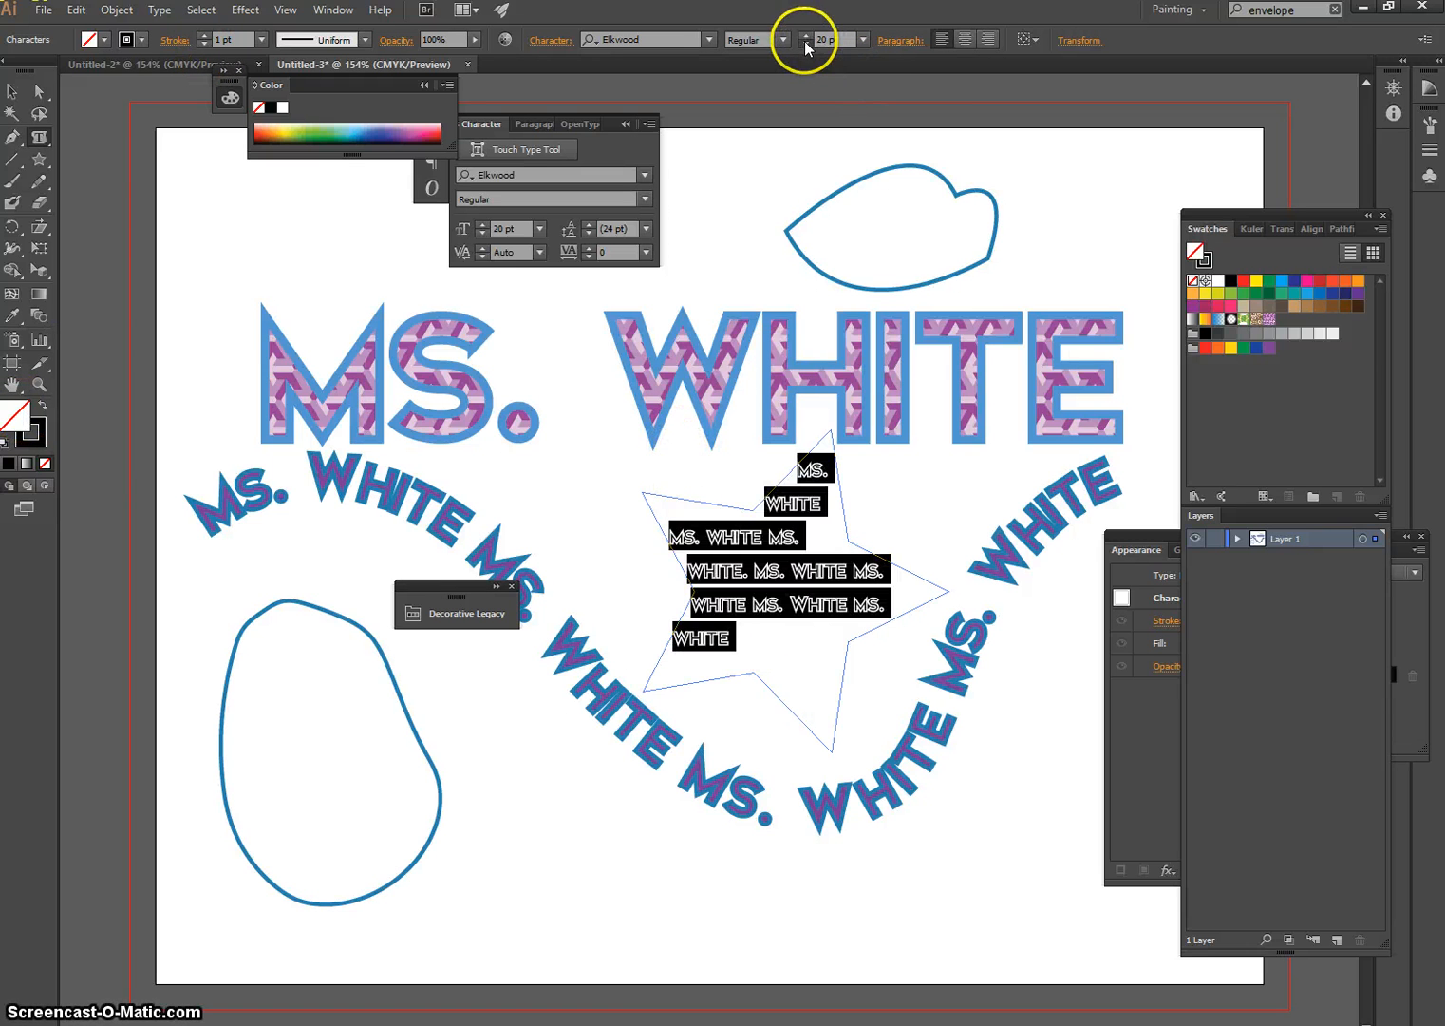
pyautogui.click(805, 42)
pyautogui.click(804, 42)
pyautogui.click(805, 43)
pyautogui.click(805, 43)
pyautogui.click(804, 43)
pyautogui.click(804, 43)
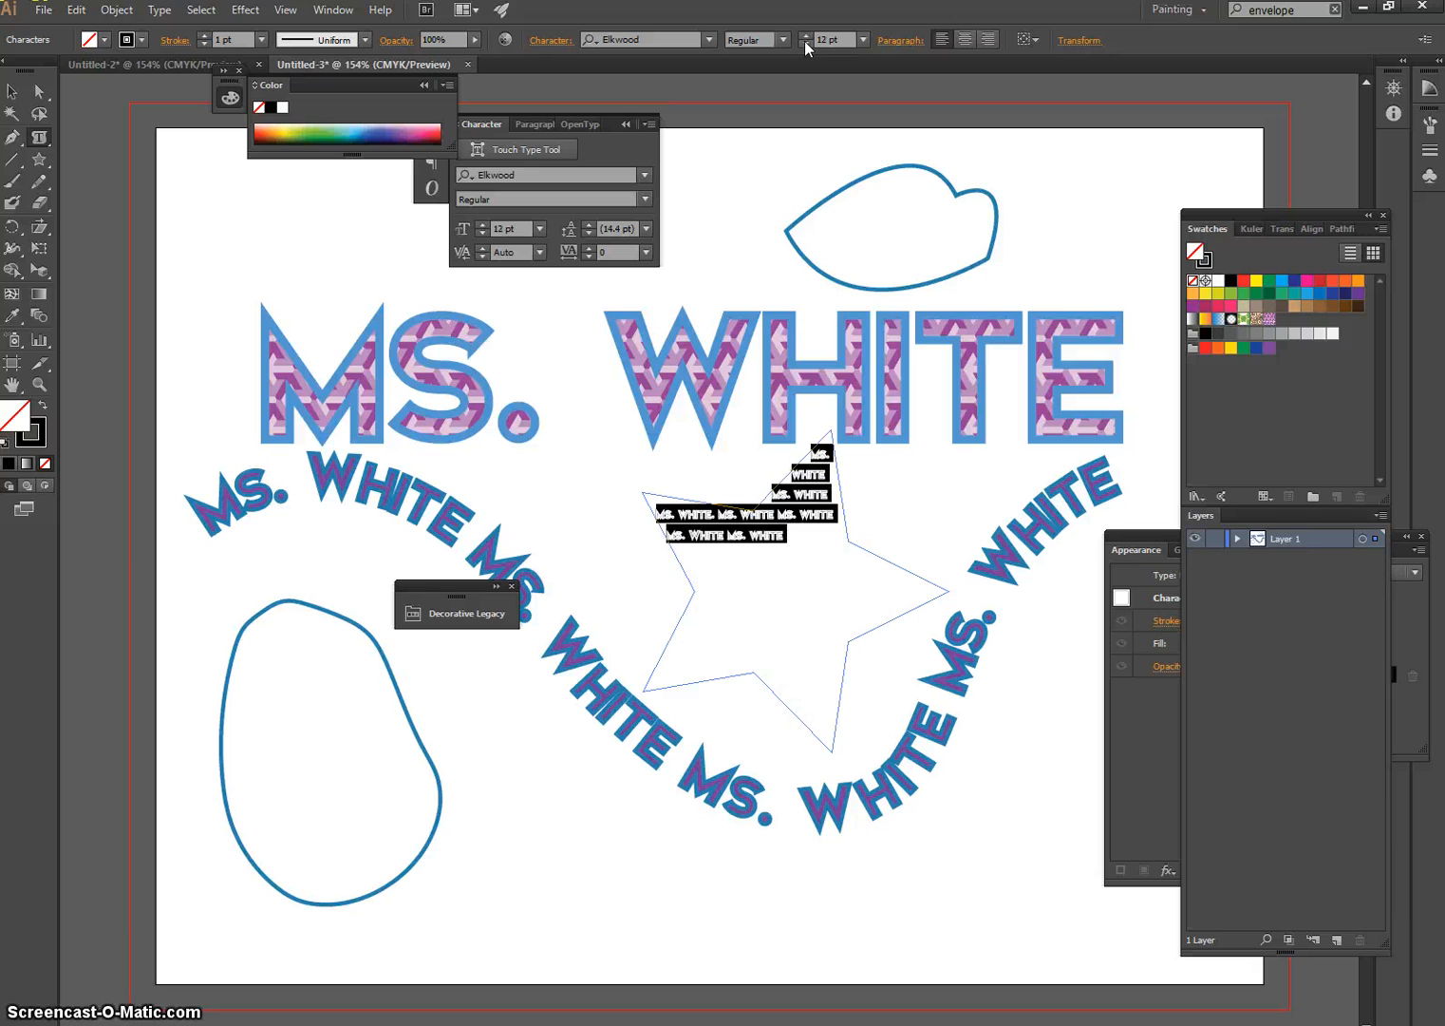
pyautogui.click(804, 43)
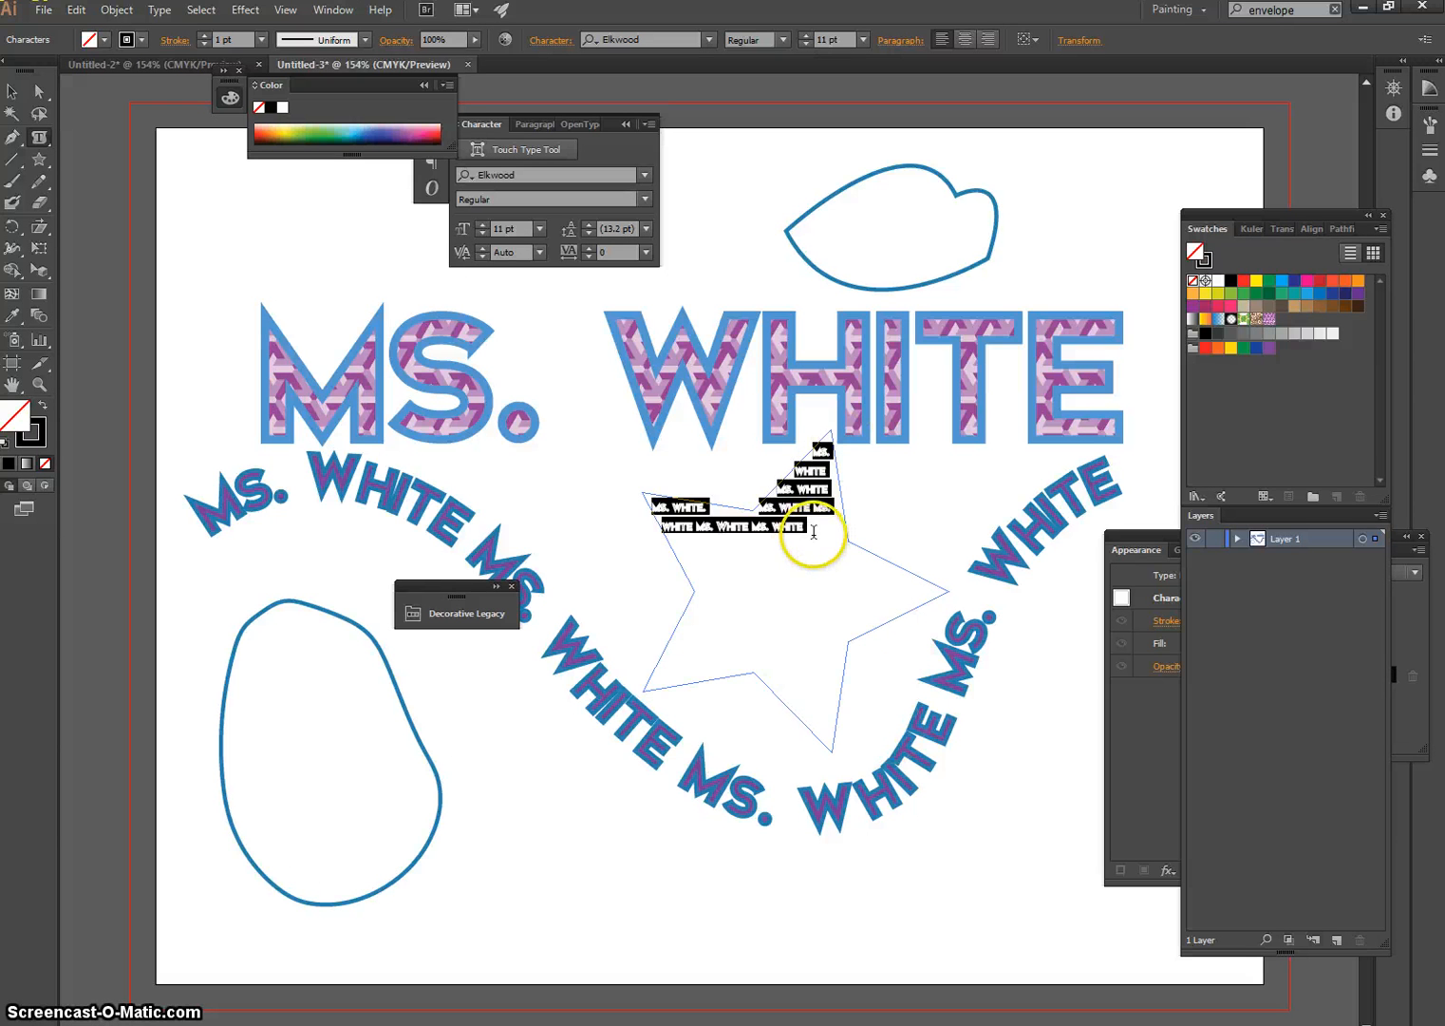
pyautogui.click(750, 528)
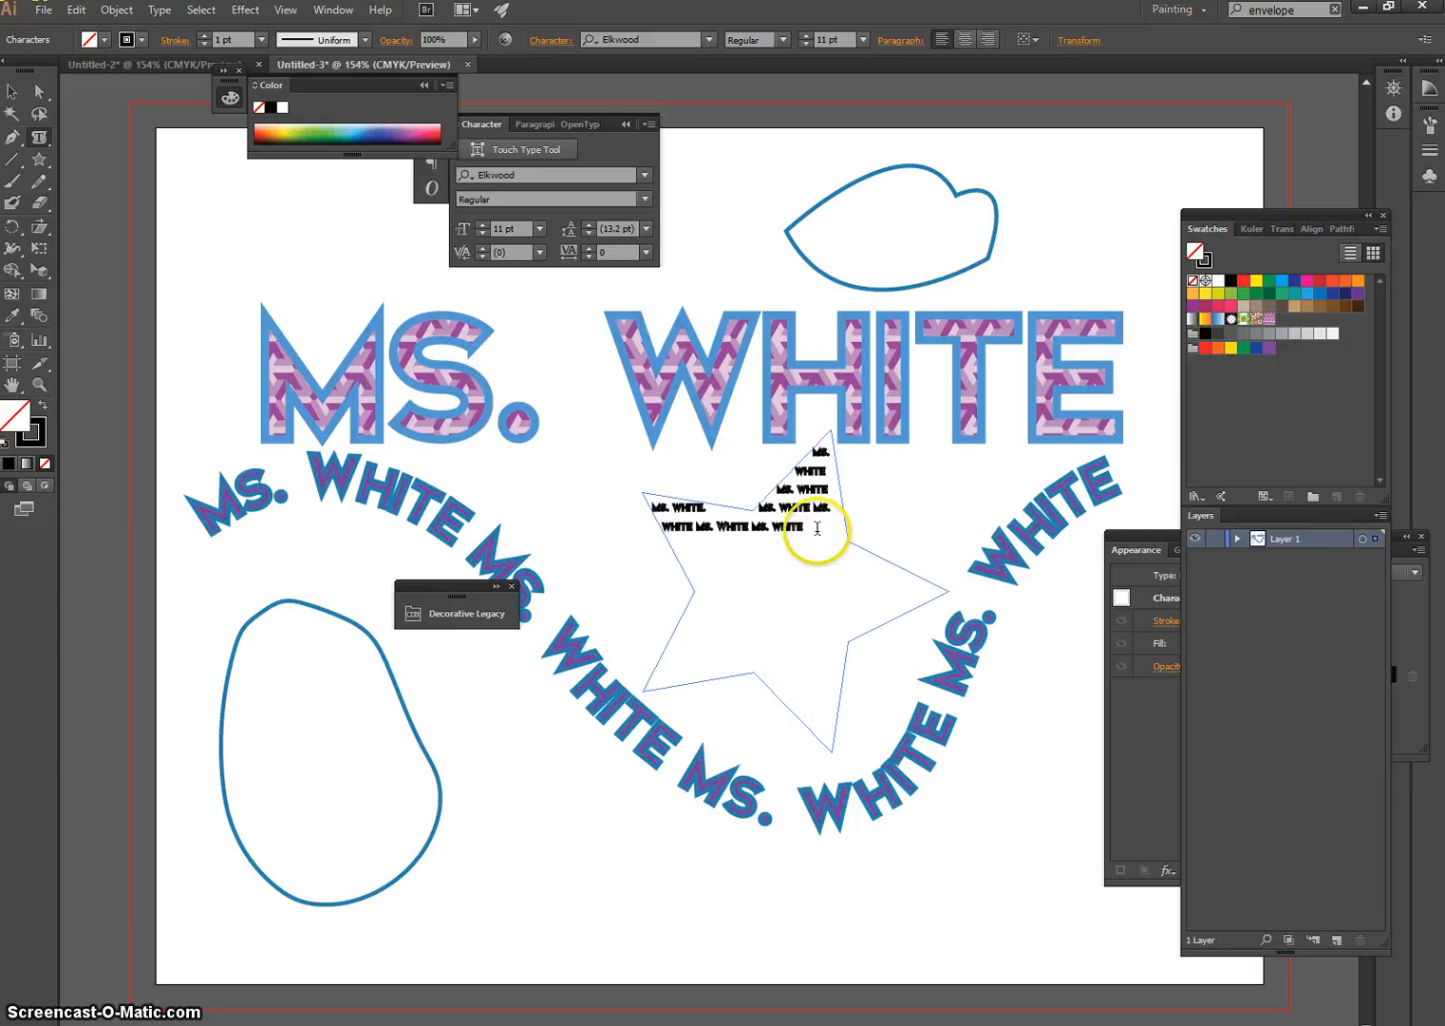
# Set the spacing of all the star text to -6 pt before and -5 pt after the paragraph, and deselect the text
pyautogui.moveTo(817, 526); pyautogui.dragTo(765, 363)
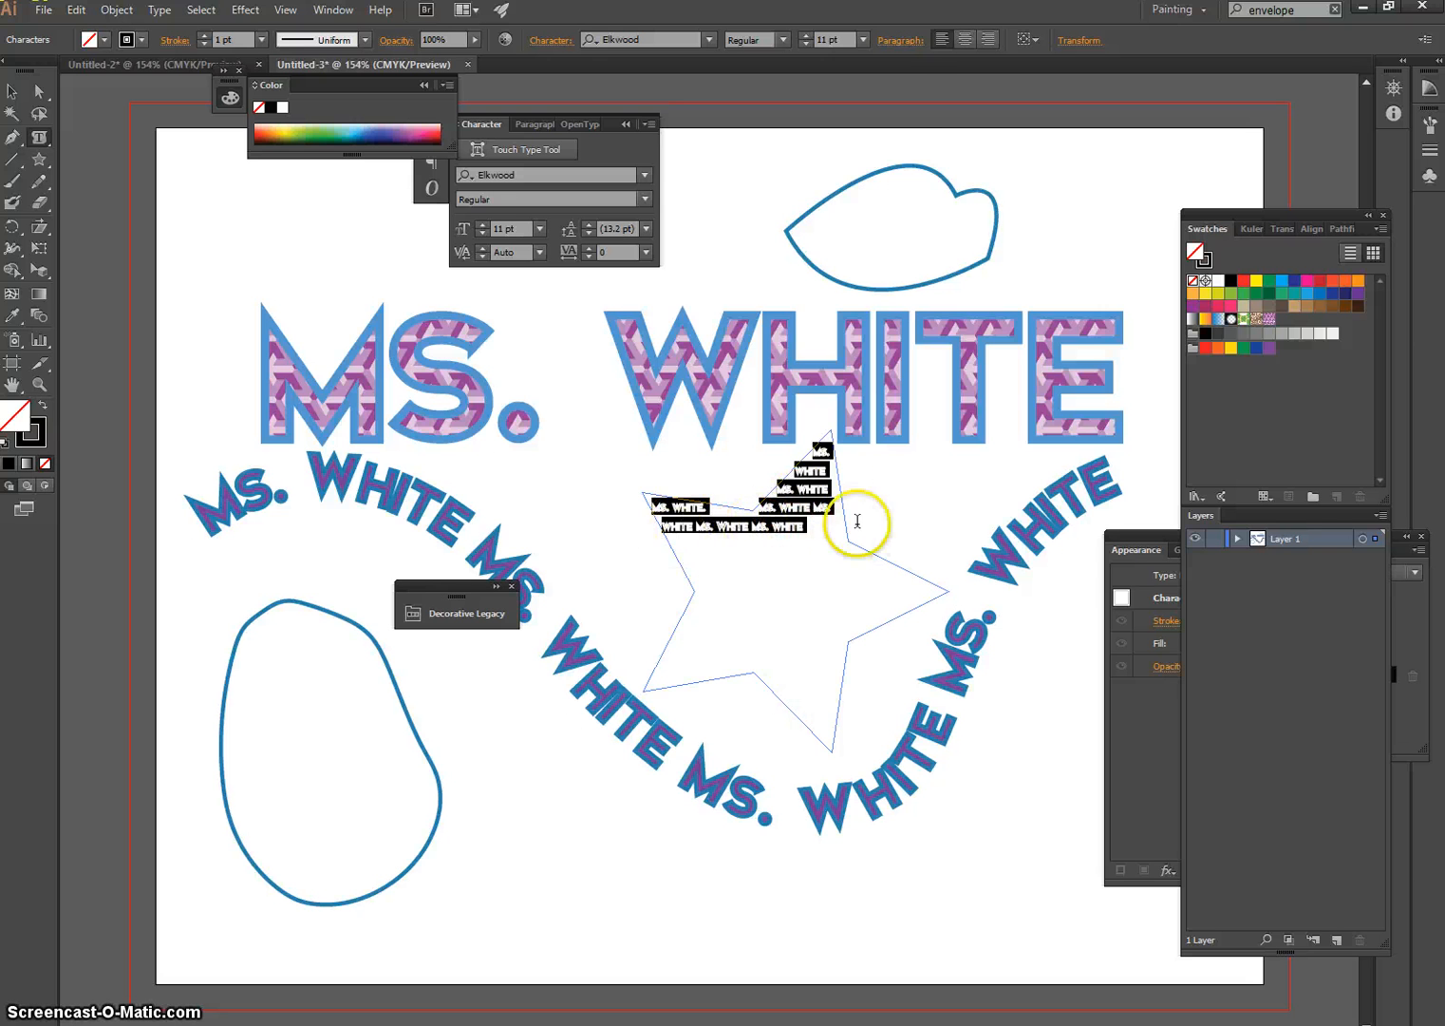
pyautogui.click(909, 42)
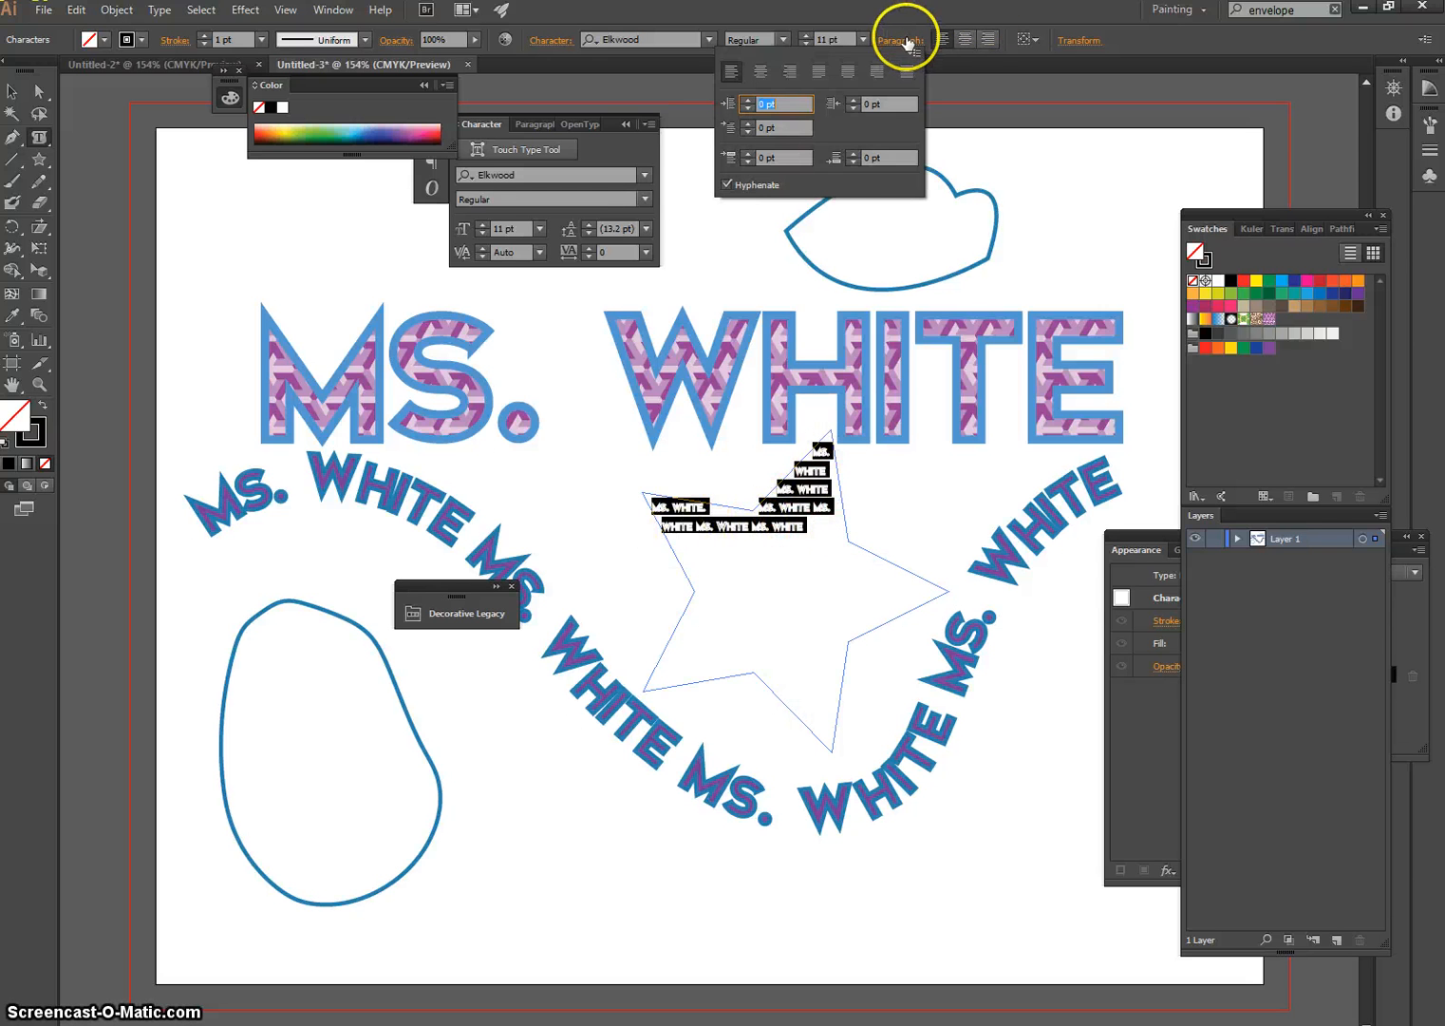
pyautogui.click(748, 162)
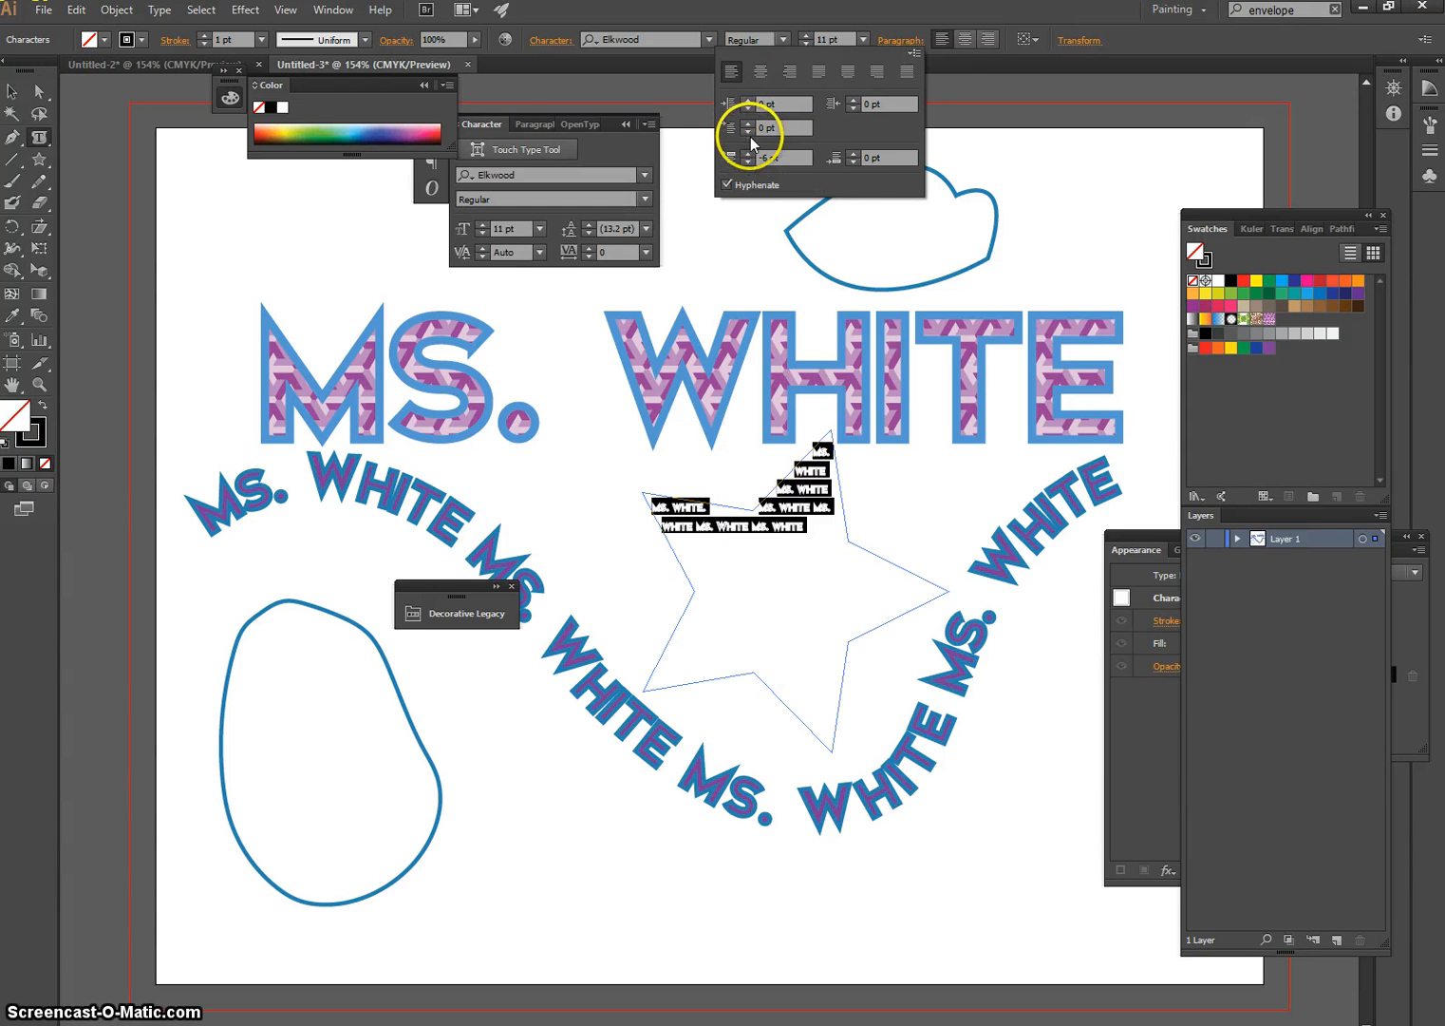
pyautogui.click(751, 121)
pyautogui.click(851, 162)
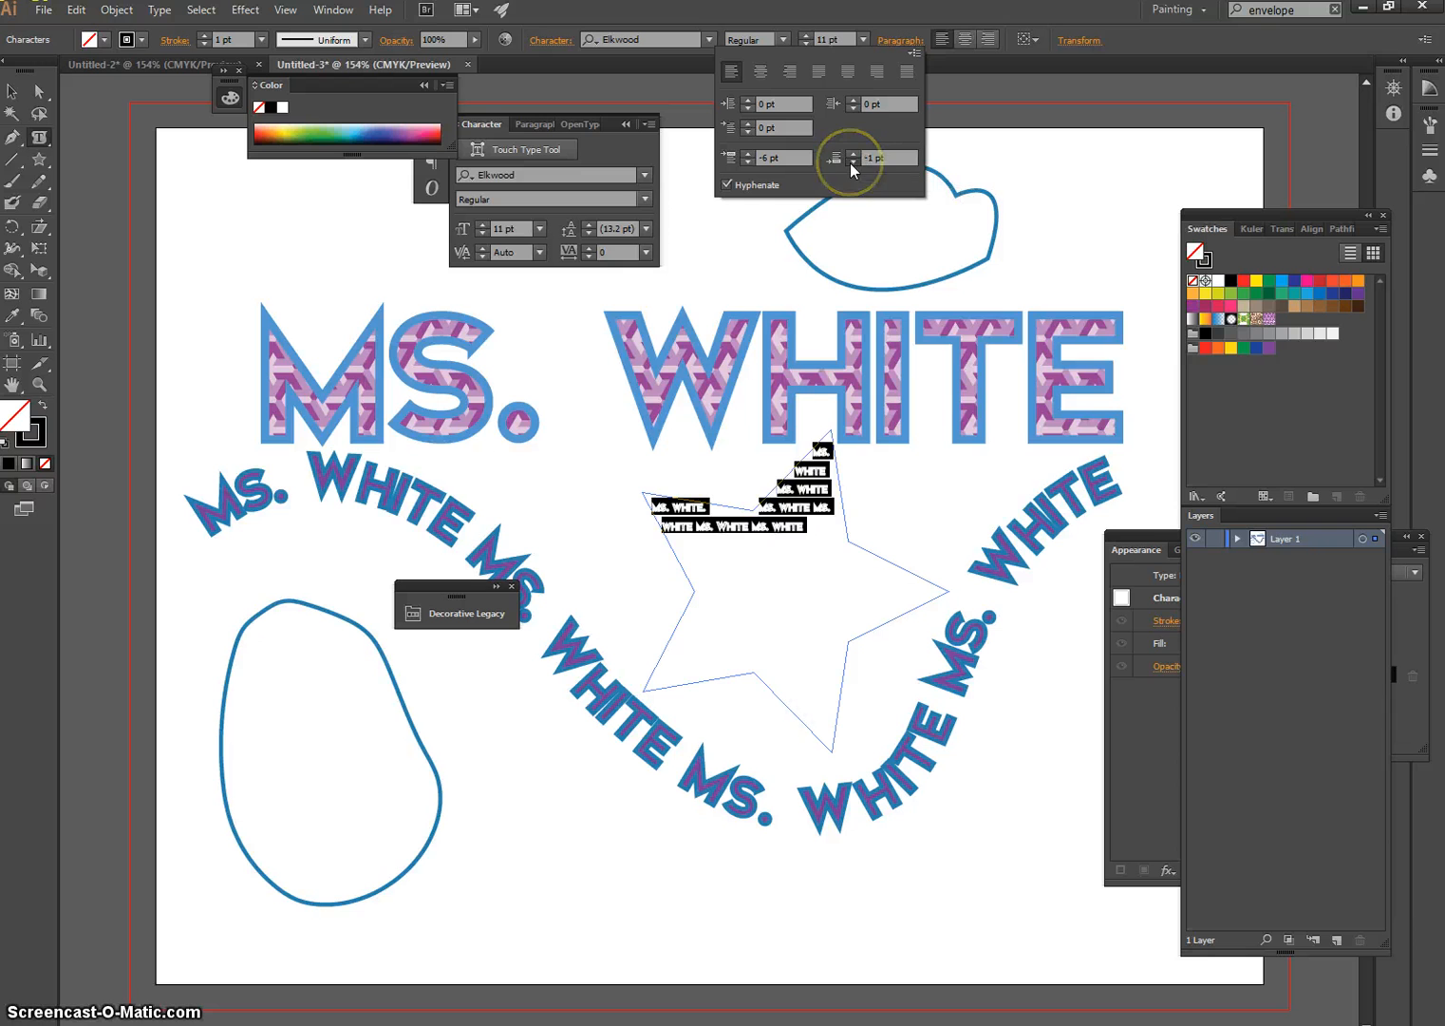
pyautogui.click(817, 541)
pyautogui.click(800, 526)
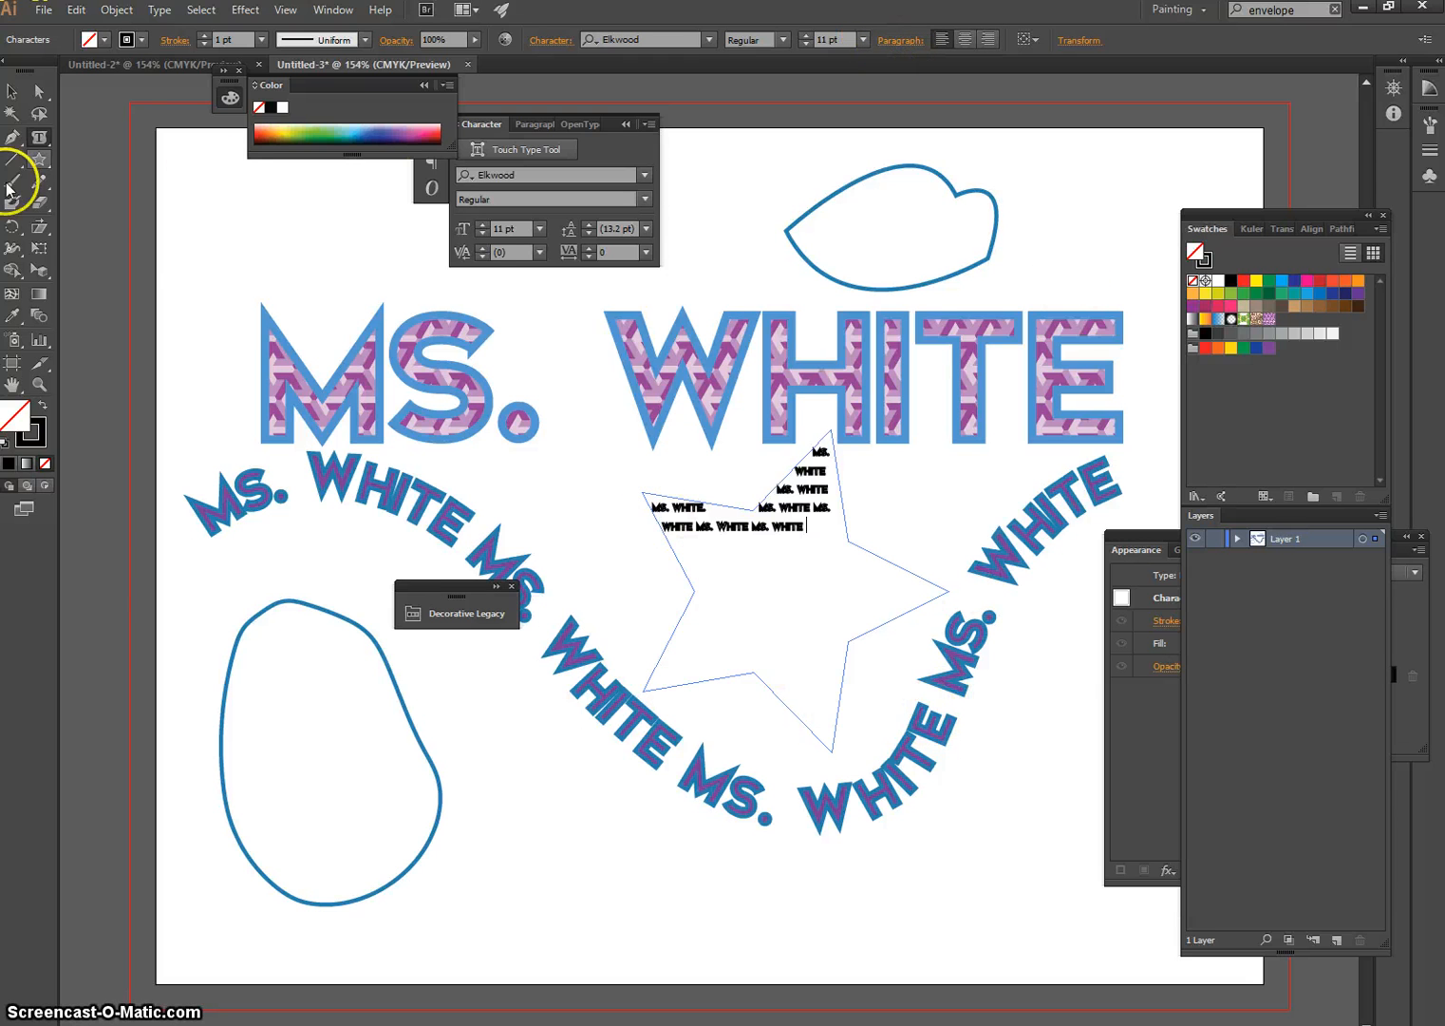
# Finish editing the star text, look over the shape tool variants, and activate the Vertical Area Type tool
pyautogui.click(39, 162)
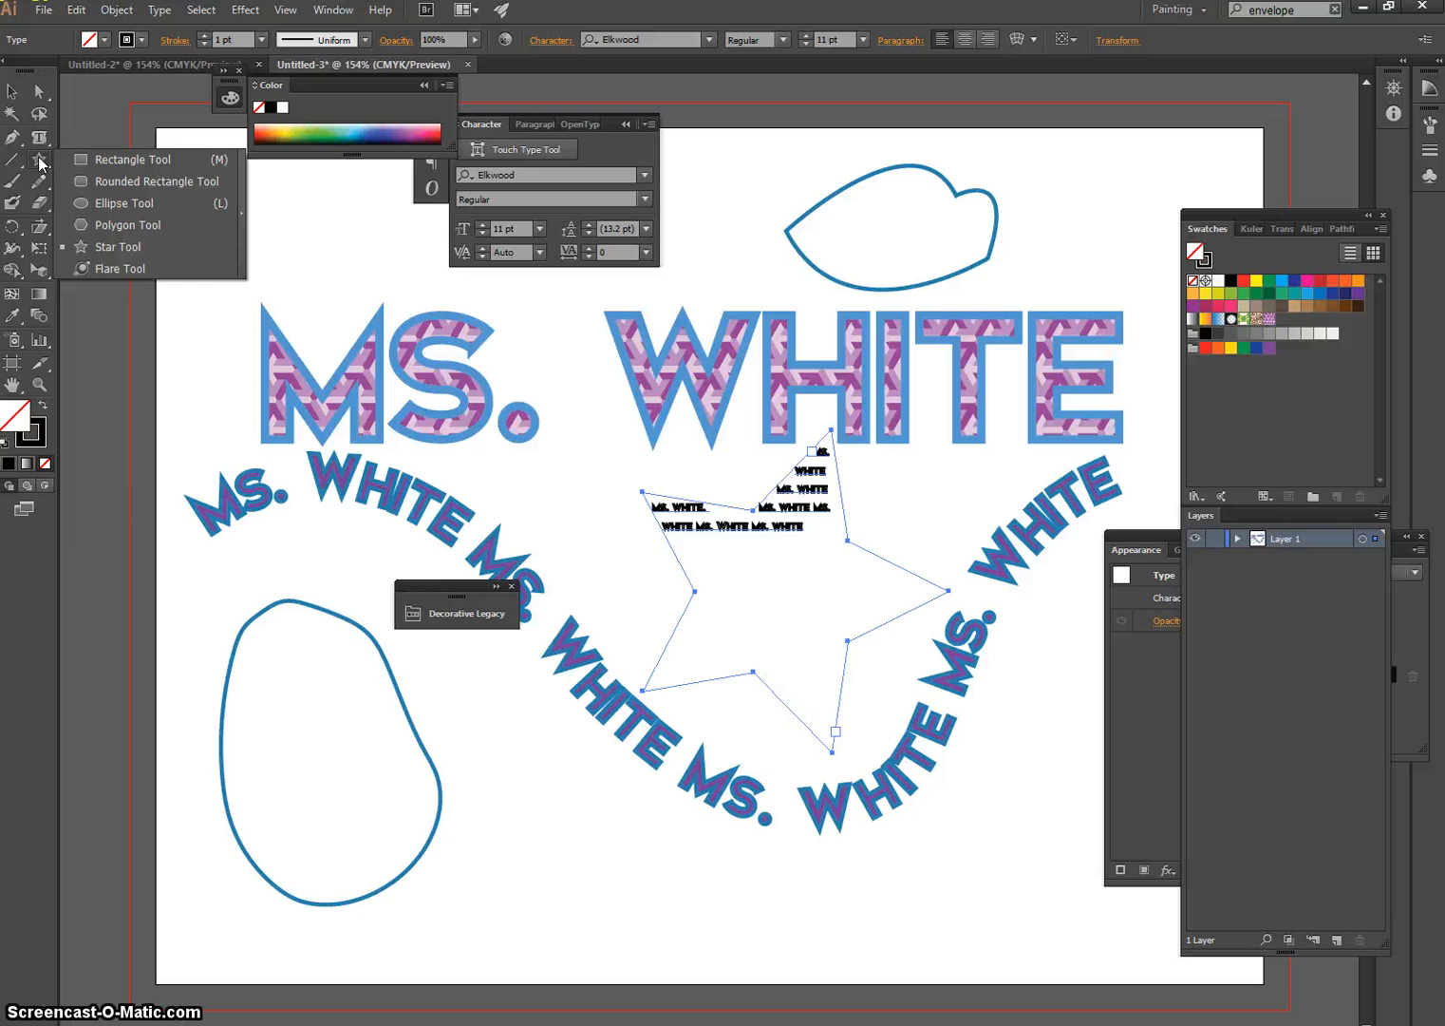
pyautogui.click(39, 142)
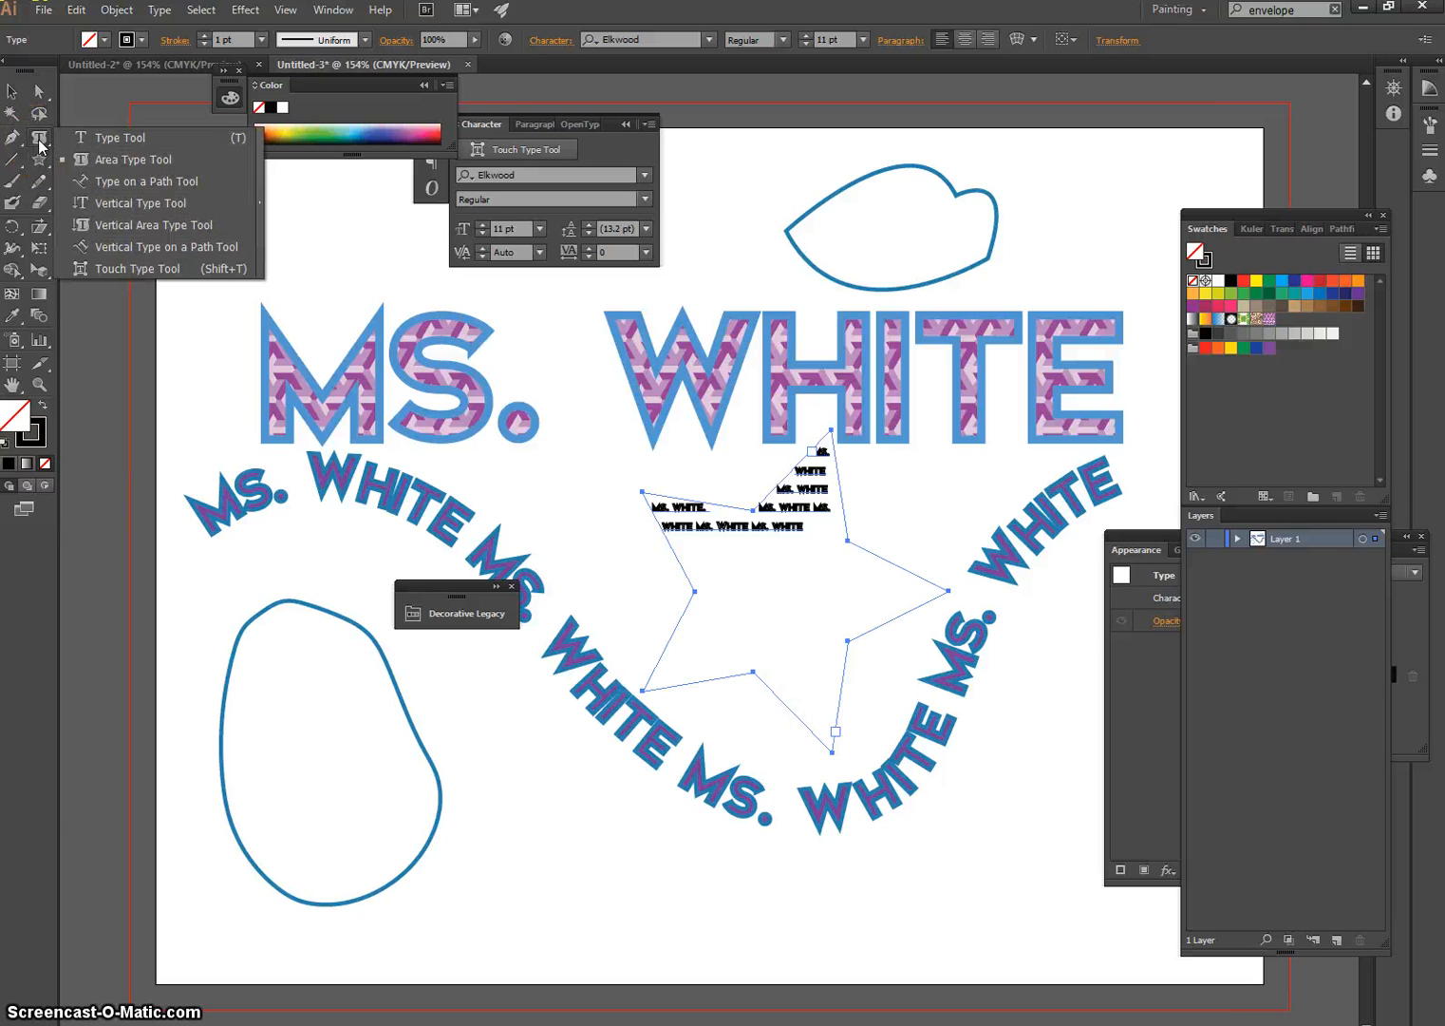
pyautogui.click(139, 232)
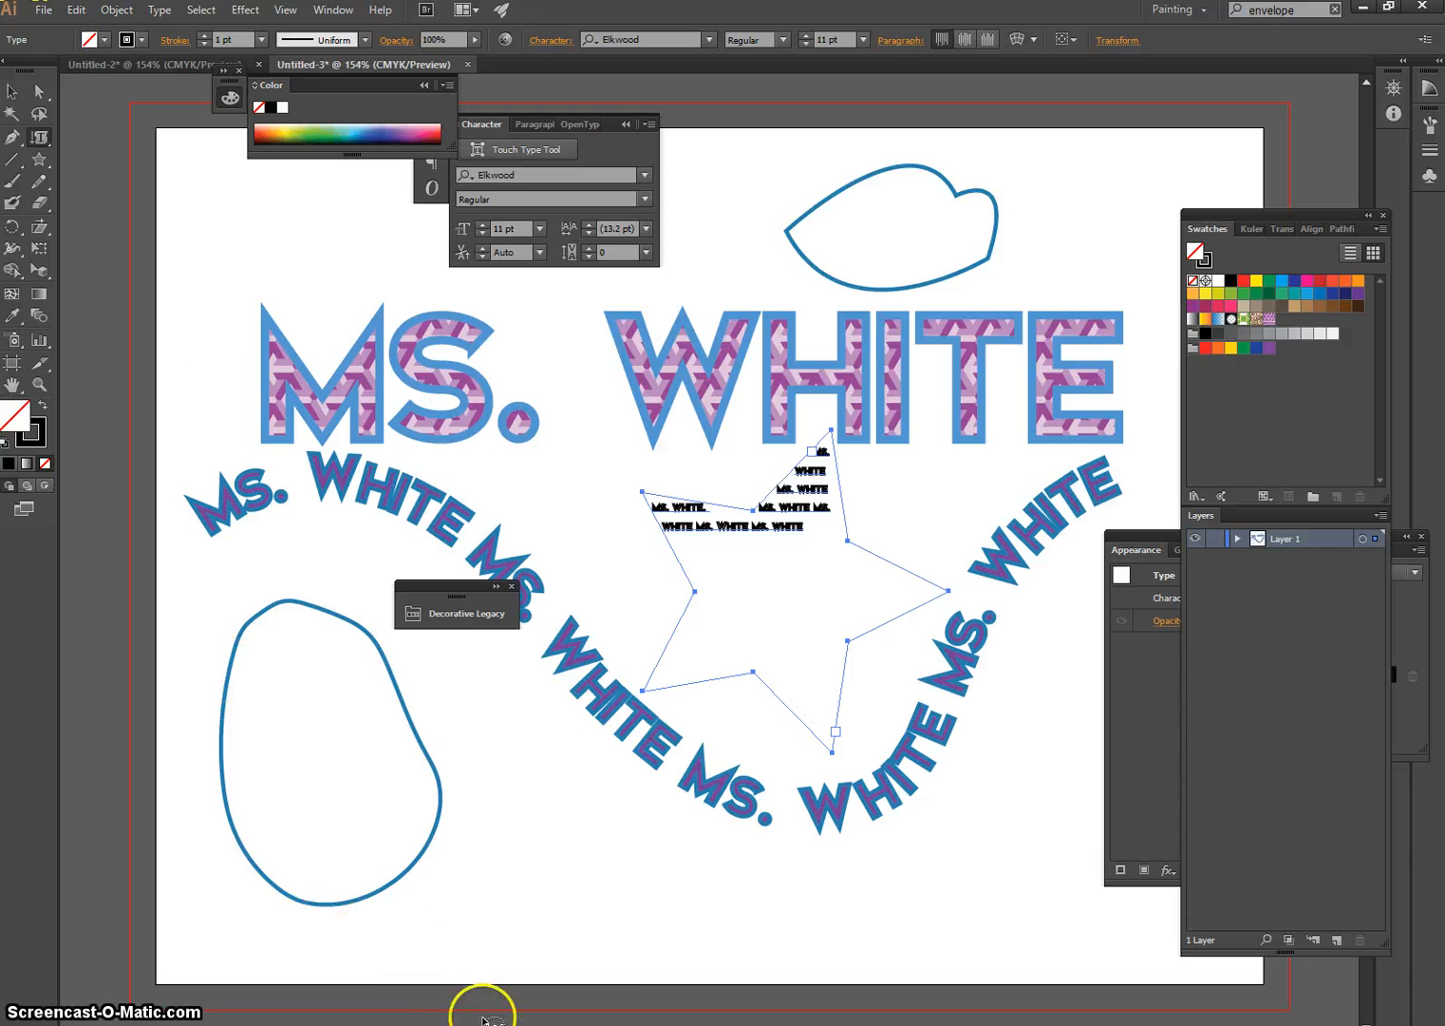
pyautogui.moveTo(517, 1025)
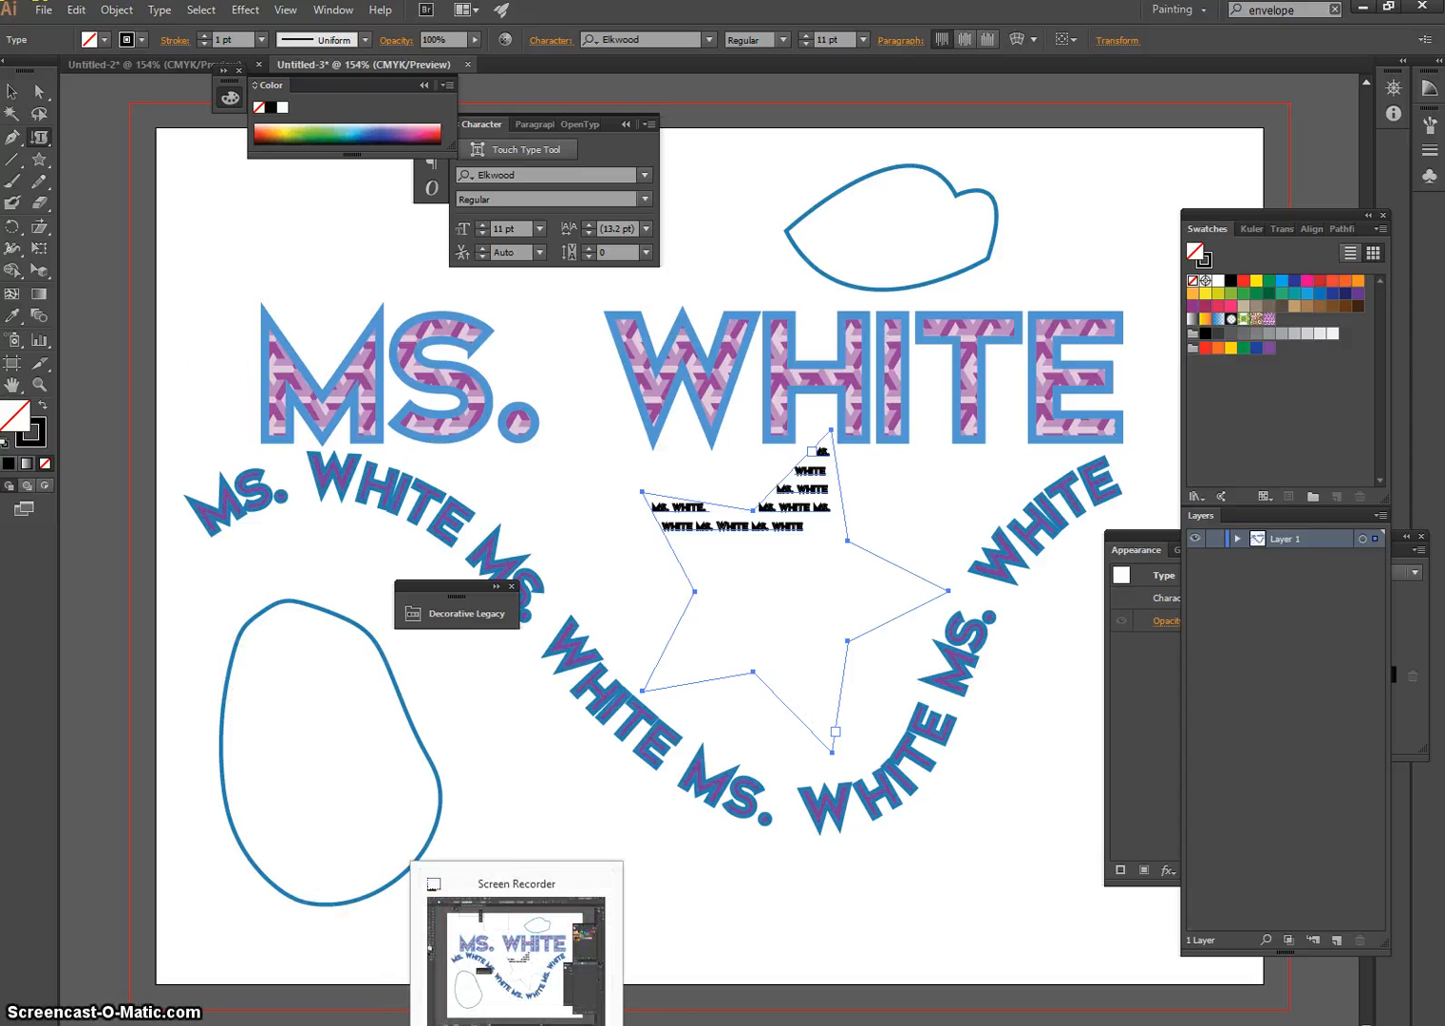